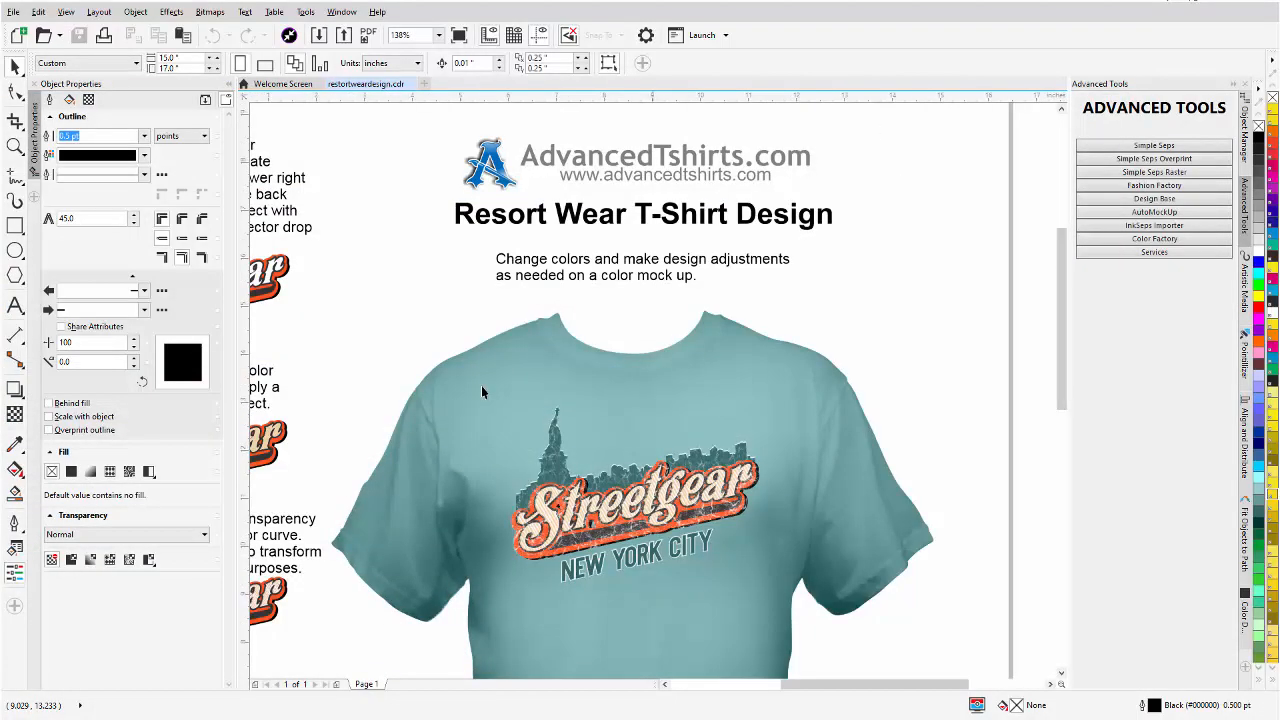
Place a copy of the black Streetgear lettering beside the page and enlarge it to about 5.16 inches wide.
scroll(481, 385, down, 3)
scroll(483, 342, down, 2)
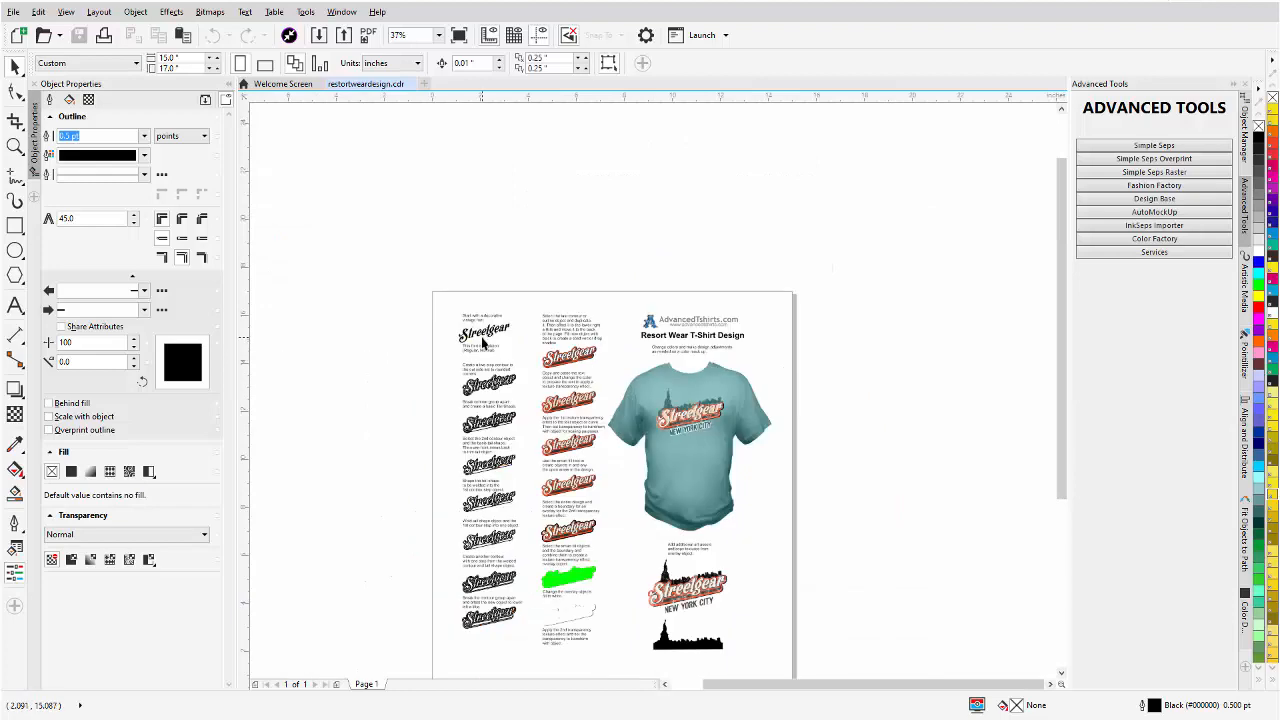
scroll(483, 342, up, 5)
scroll(612, 338, up, 3)
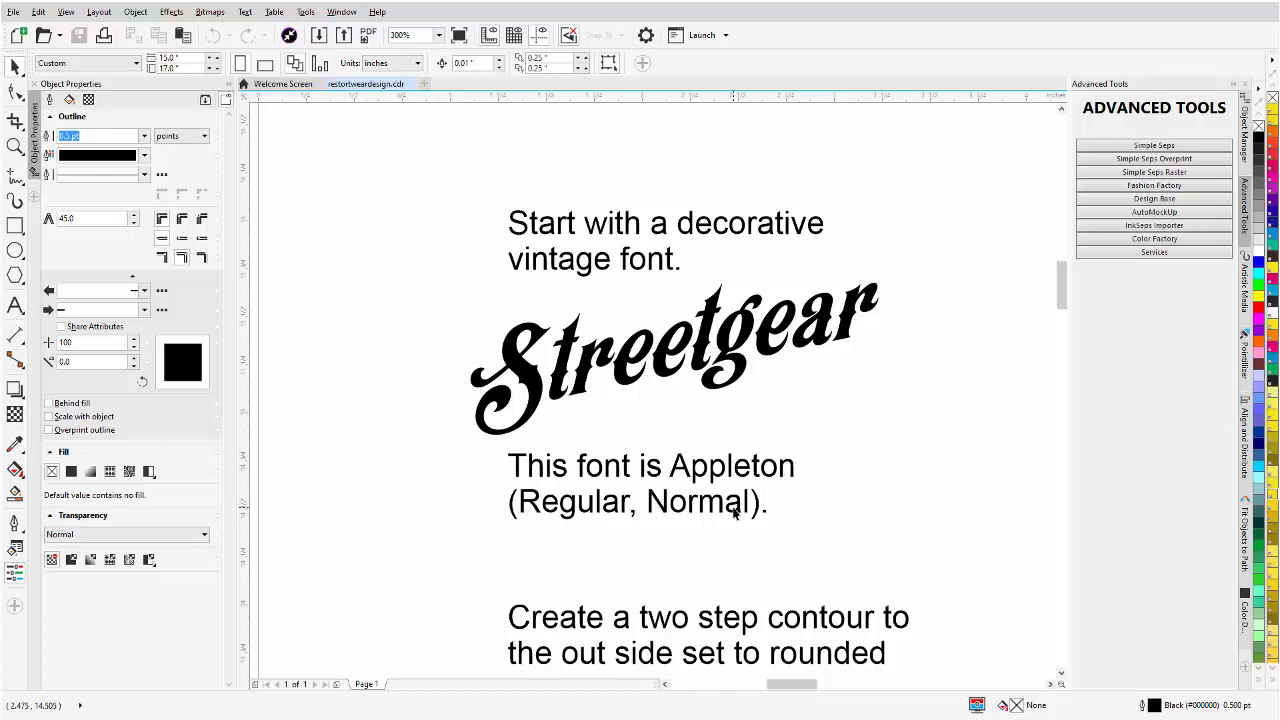
scroll(735, 508, down, 4)
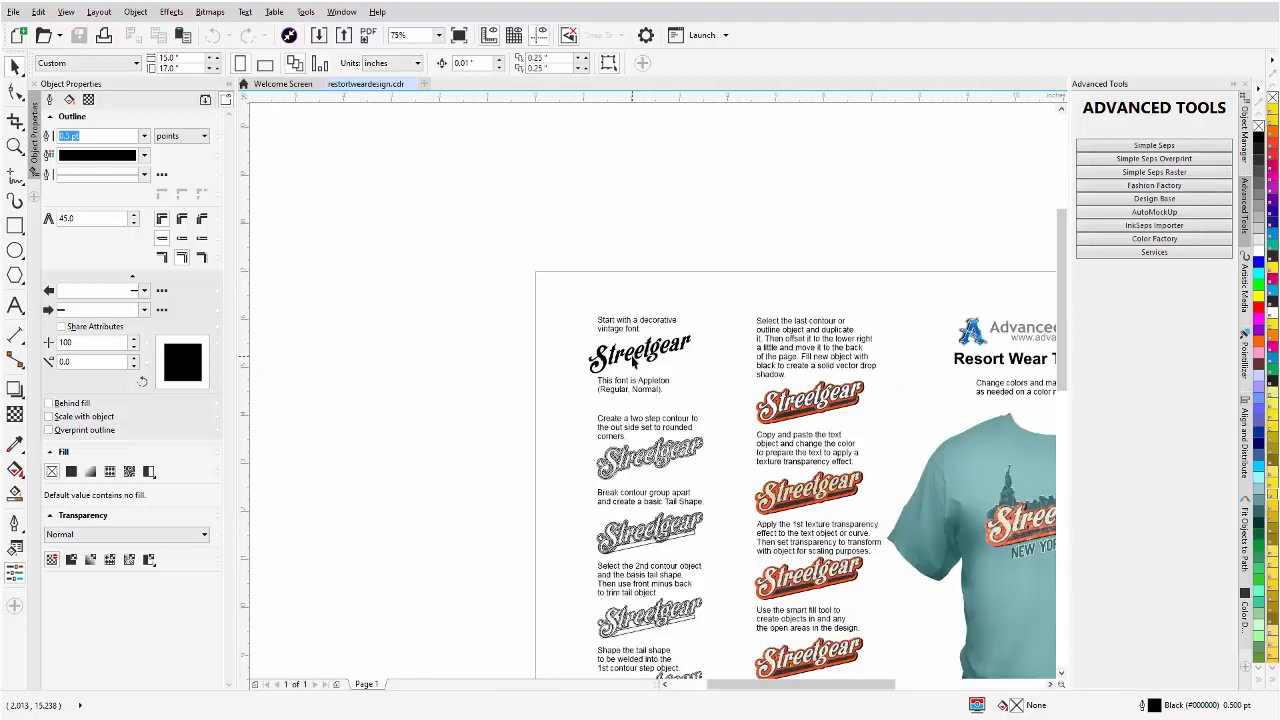
click(632, 360)
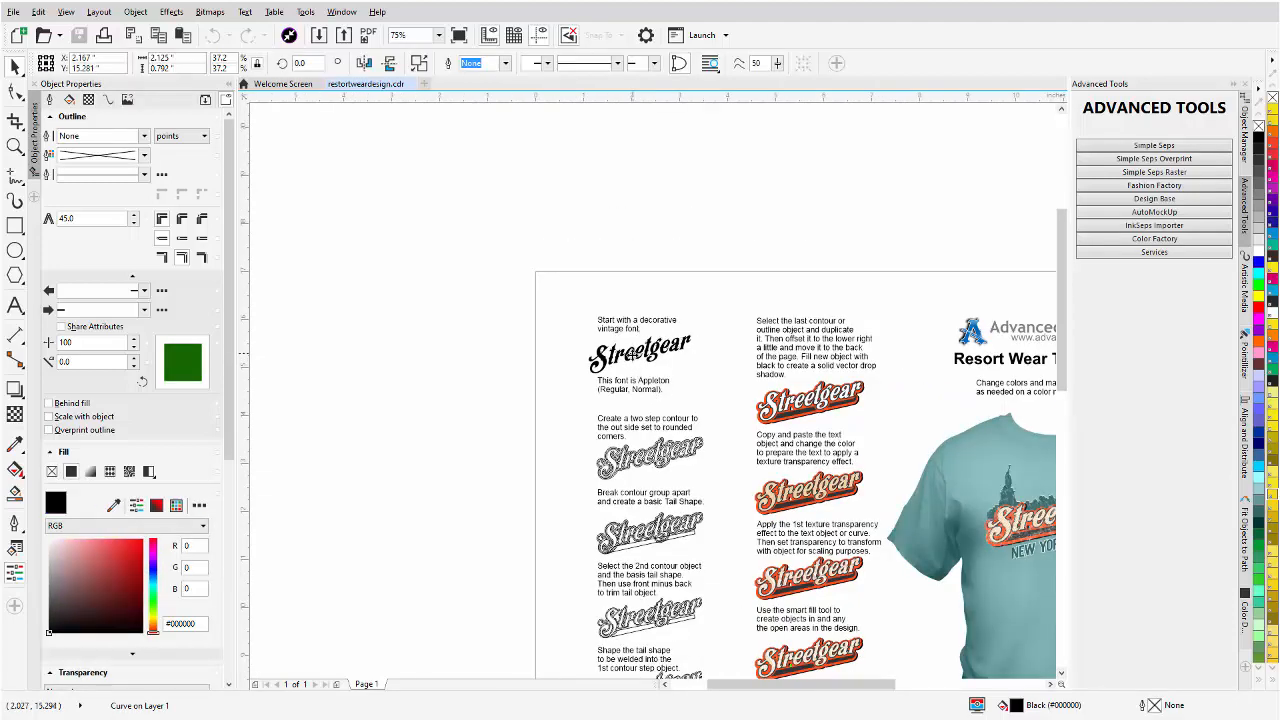
drag(633, 352, 585, 449)
drag(467, 357, 411, 362)
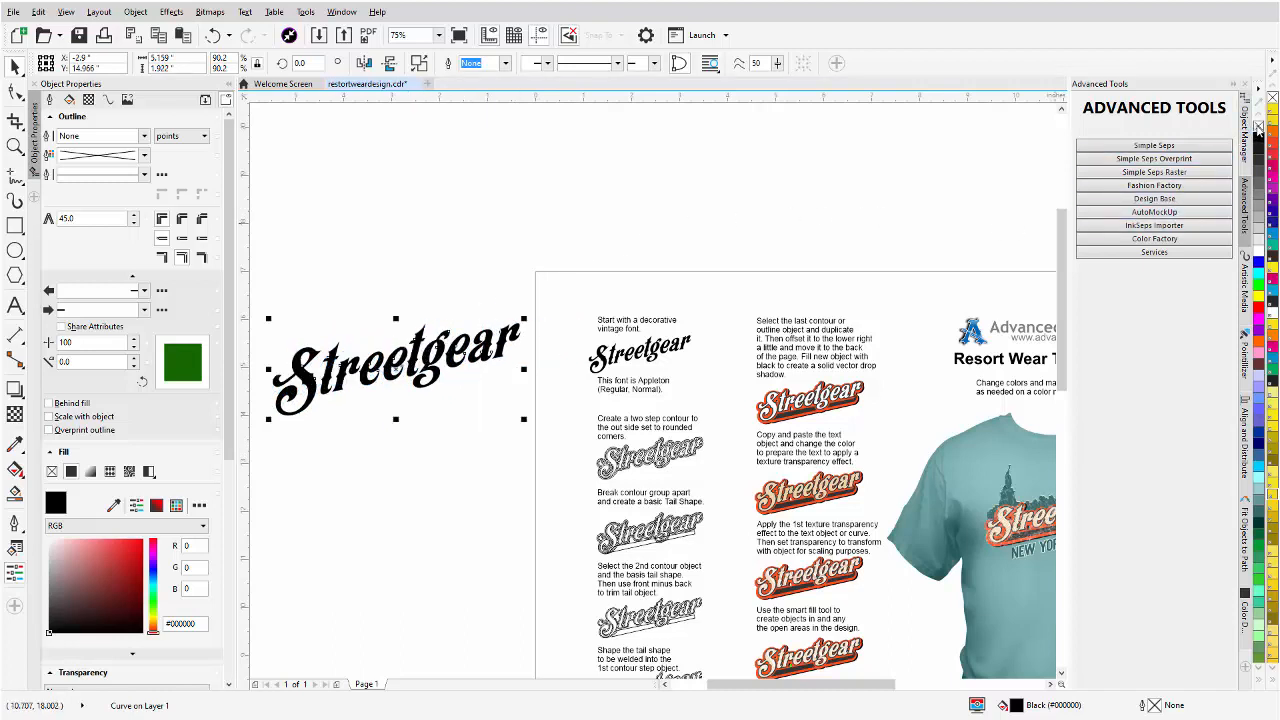
Remove the enlarged lettering's fill, give it a black 0.5 pt outline, and shift it slightly farther from the page.
click(1259, 128)
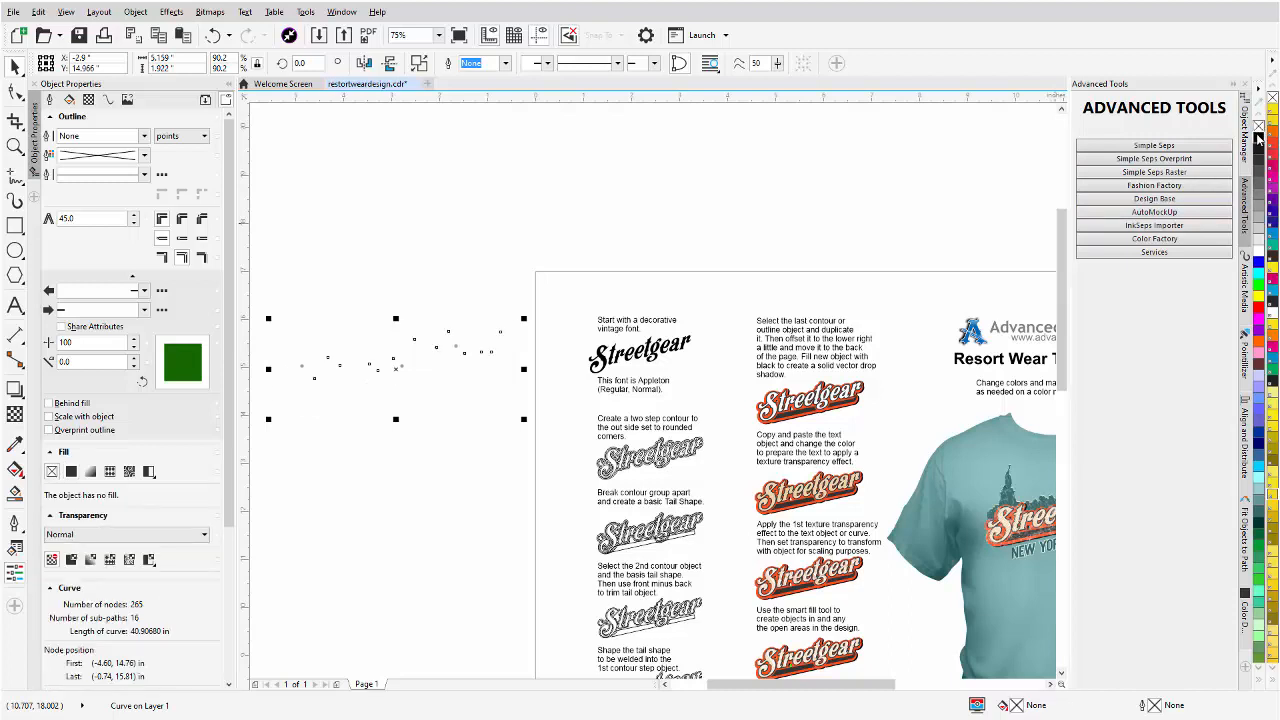
right_click(1257, 139)
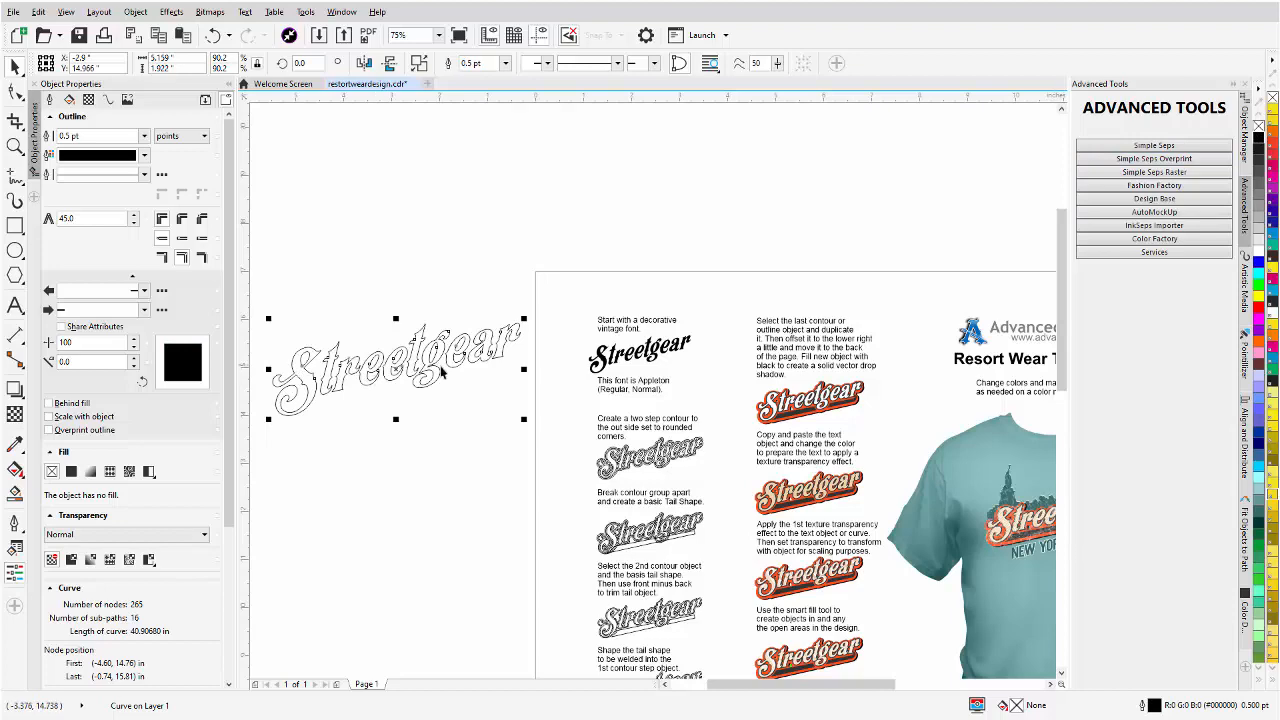
scroll(432, 370, up, 2)
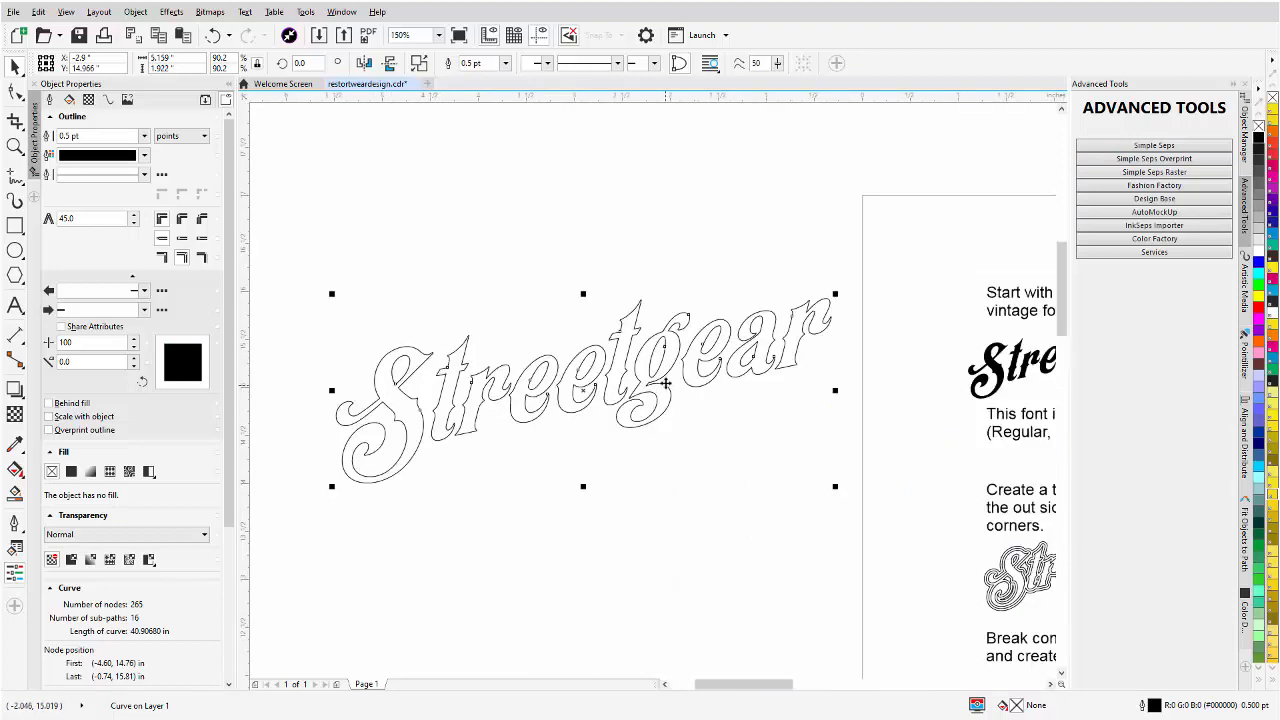
drag(662, 384, 630, 394)
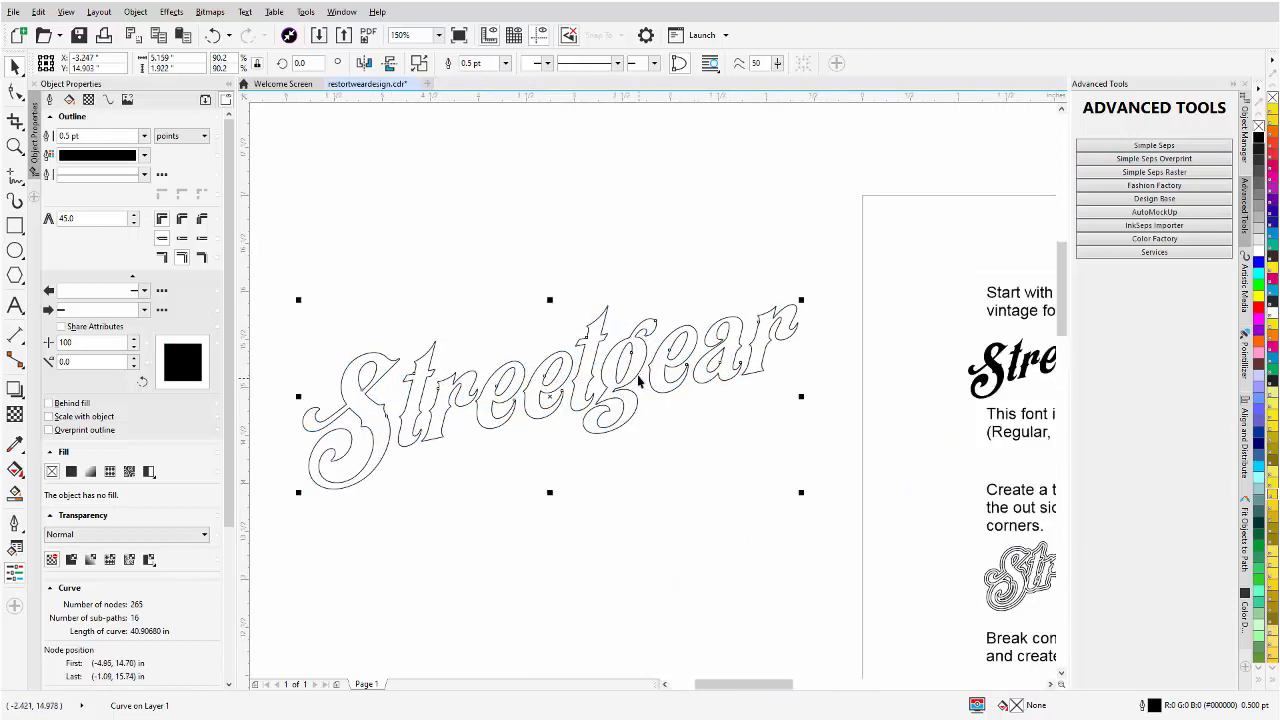
Apply an outside contour with 2 steps to the outlined Streetgear lettering.
click(15, 390)
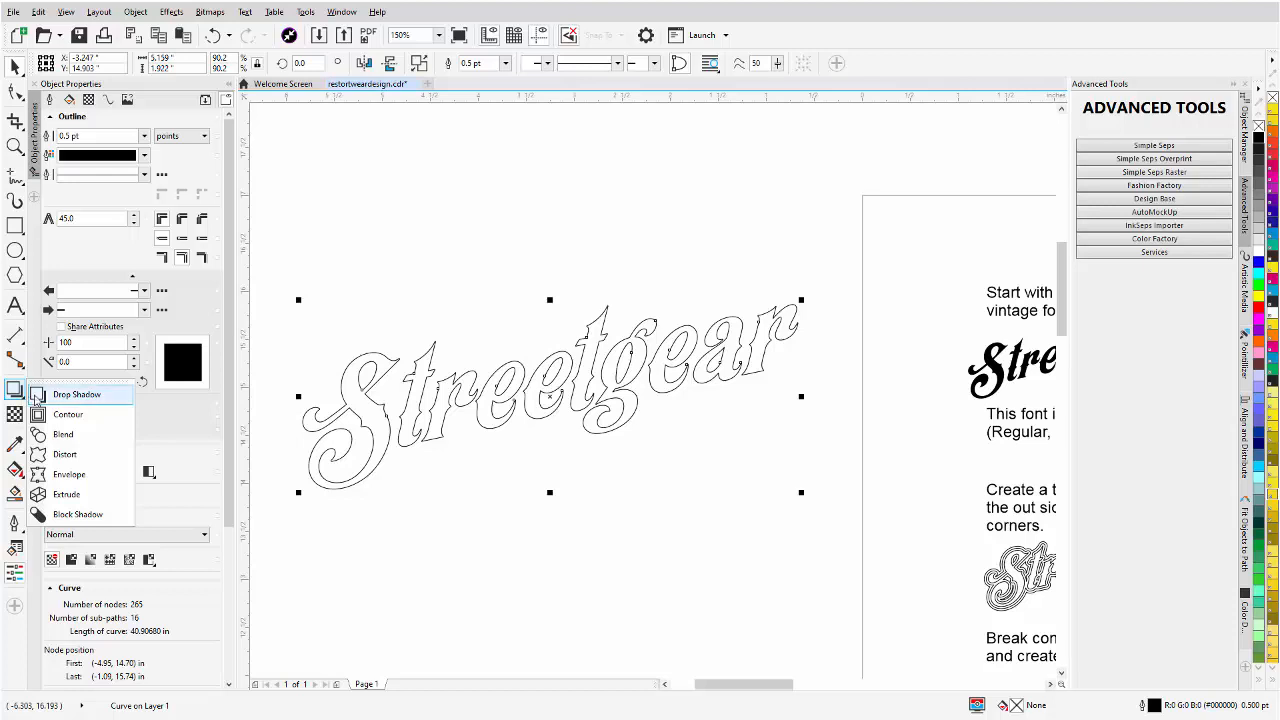
click(40, 416)
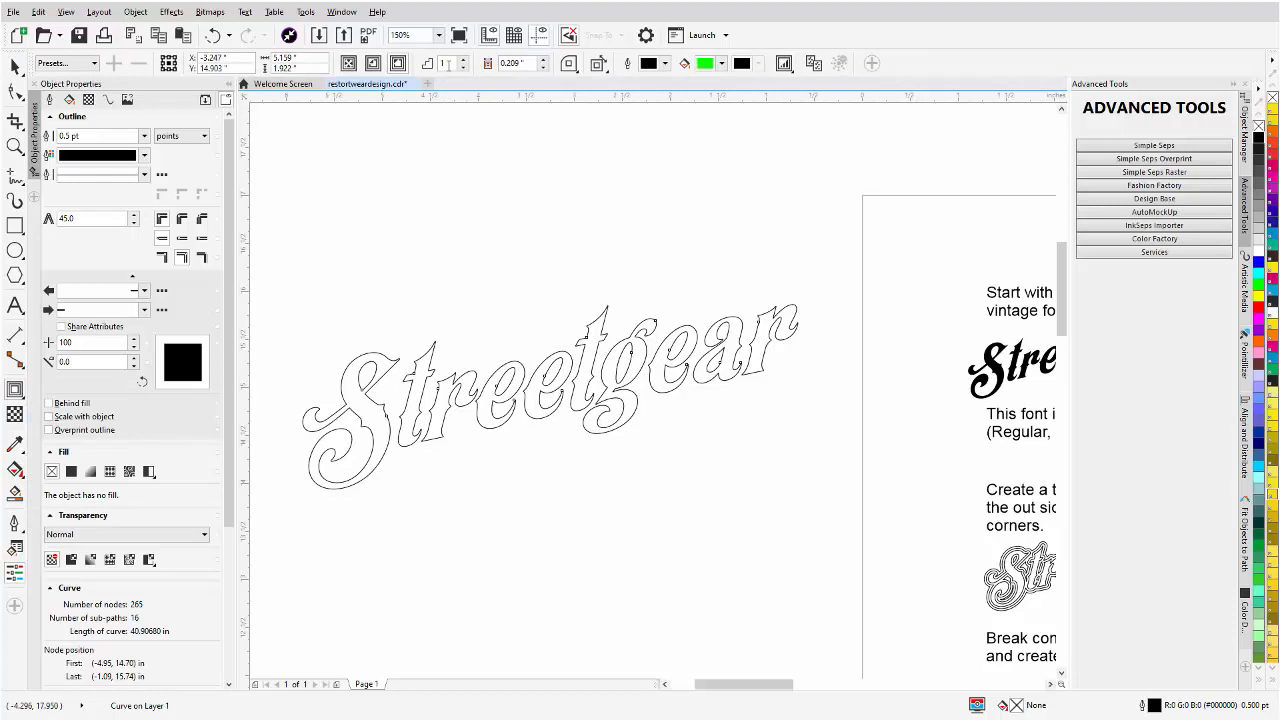
drag(449, 65, 415, 67)
text(2)
Set the contour offset around the lettering to 0.049 inches.
click(540, 63)
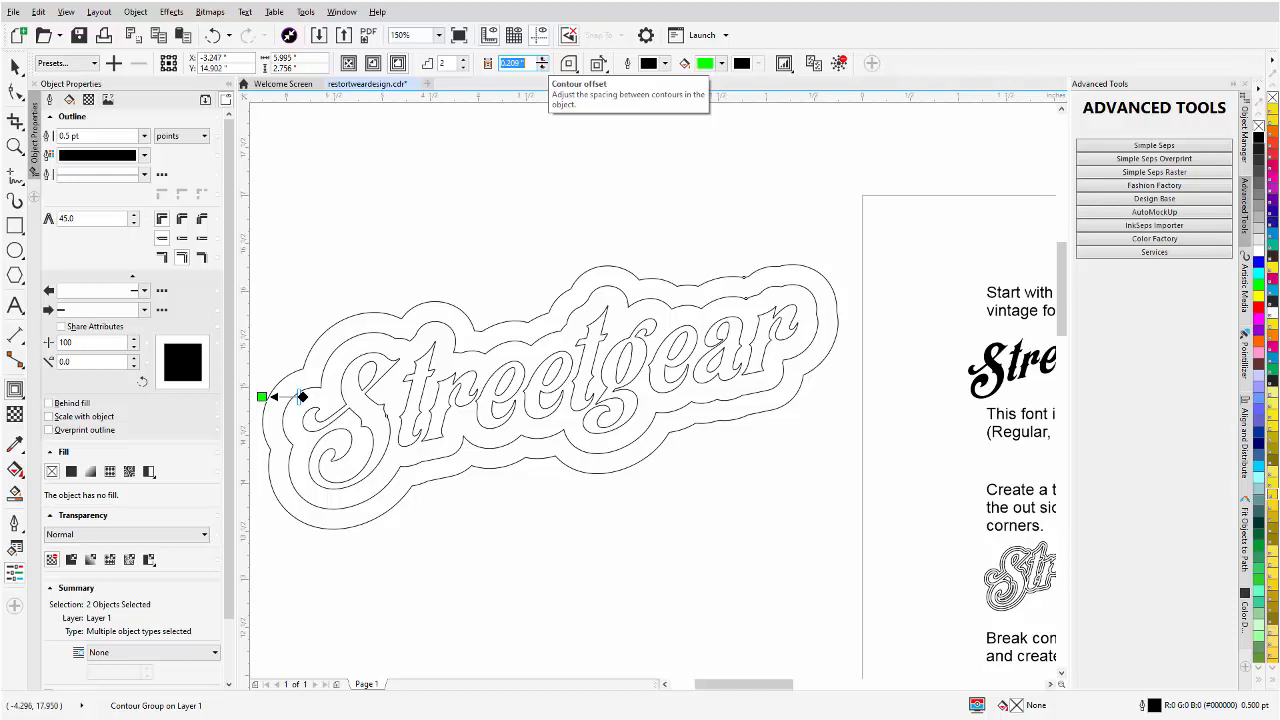
click(541, 63)
drag(542, 63, 542, 72)
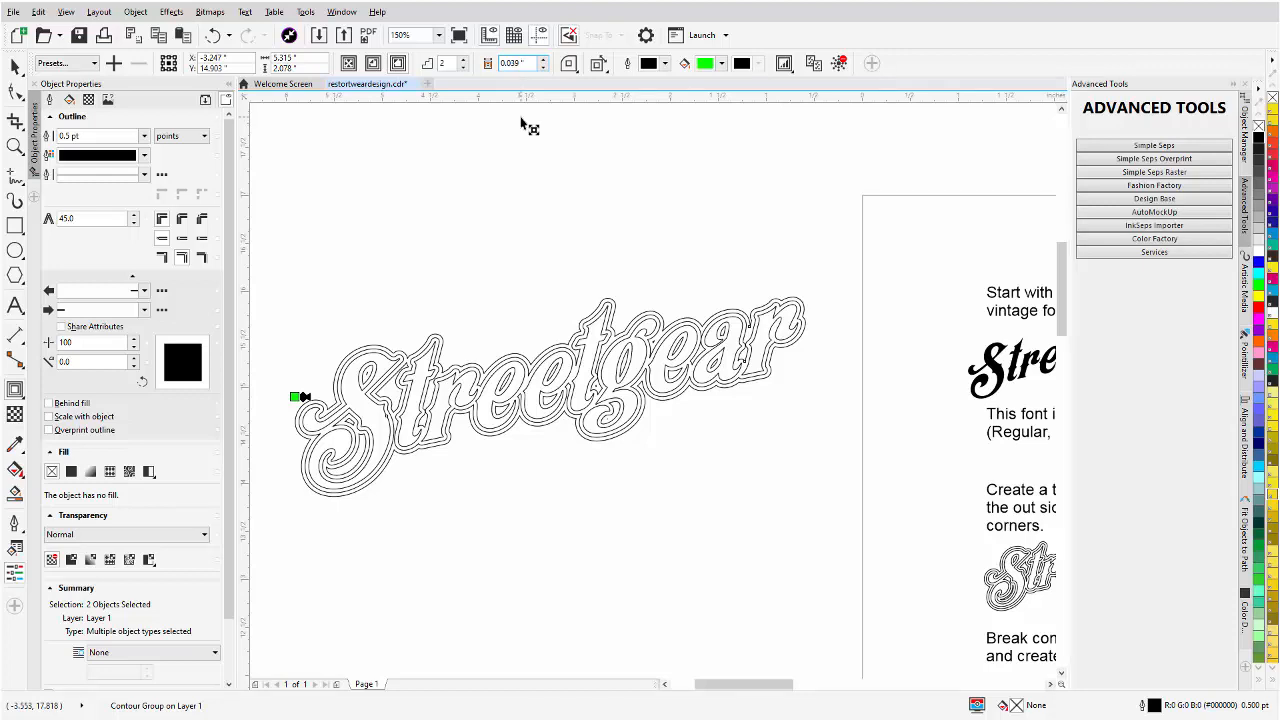
key(Up)
key(Up)
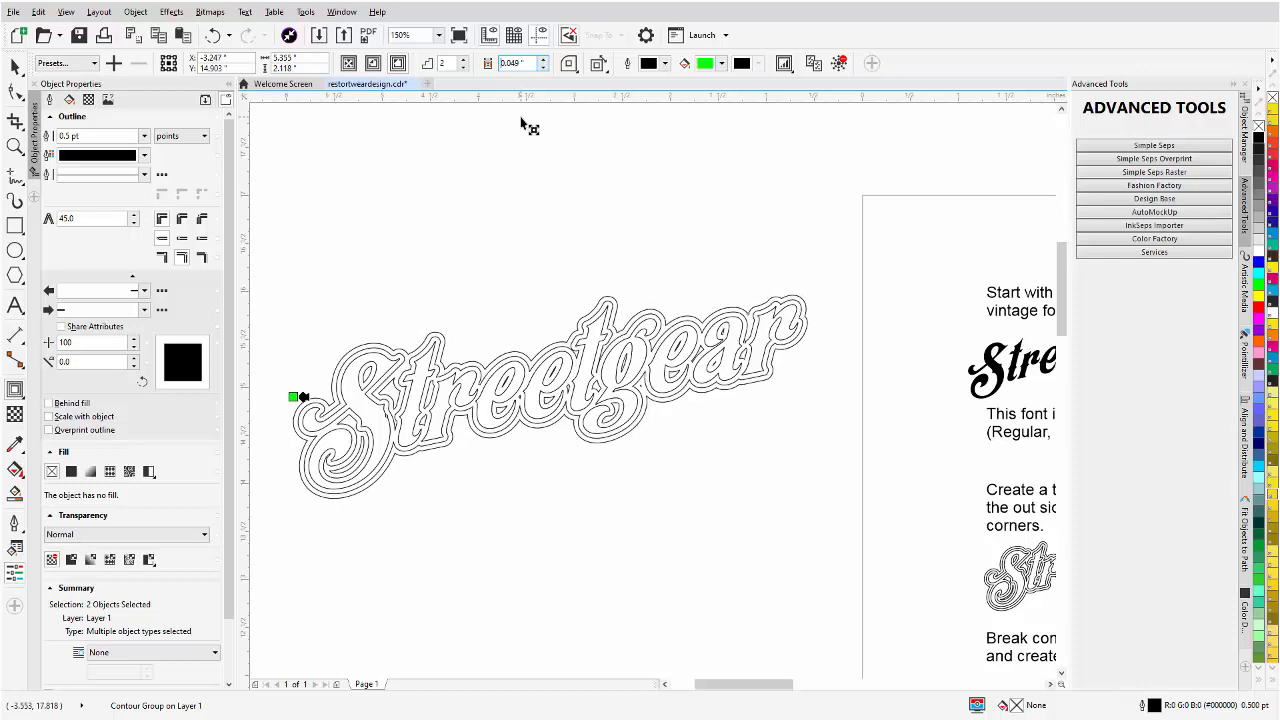
key(Down)
key(Down)
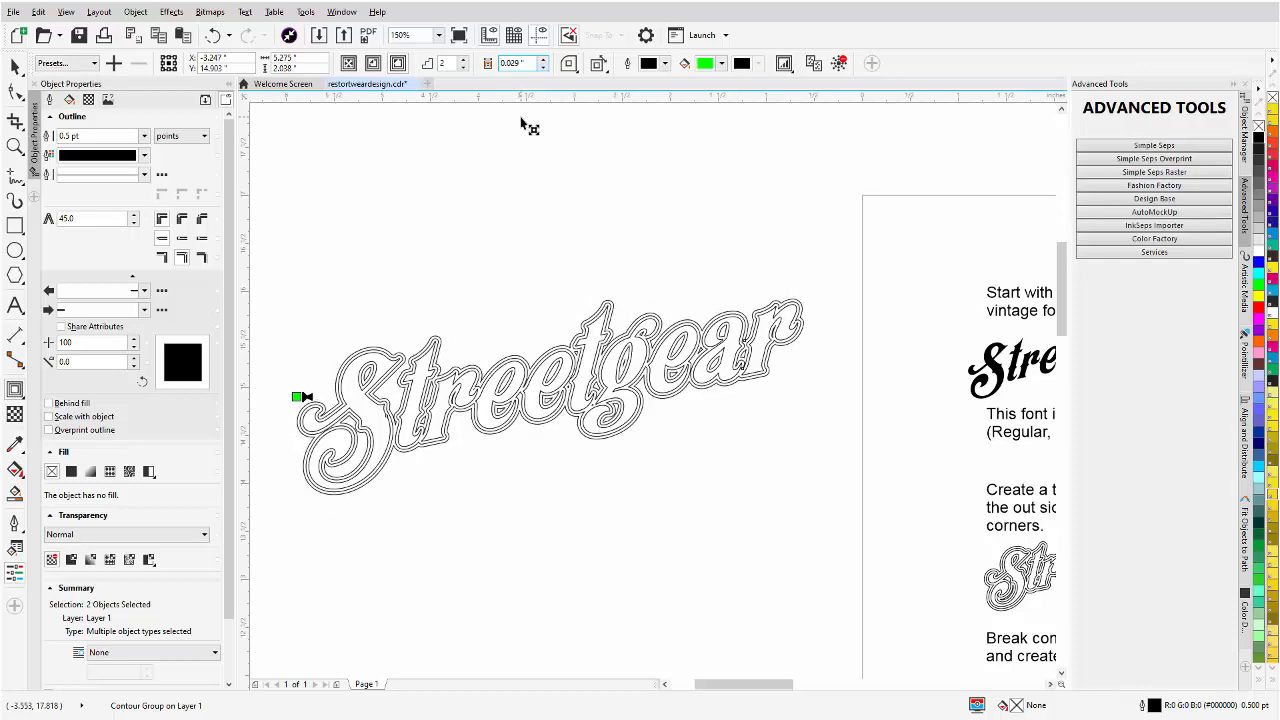
key(Up)
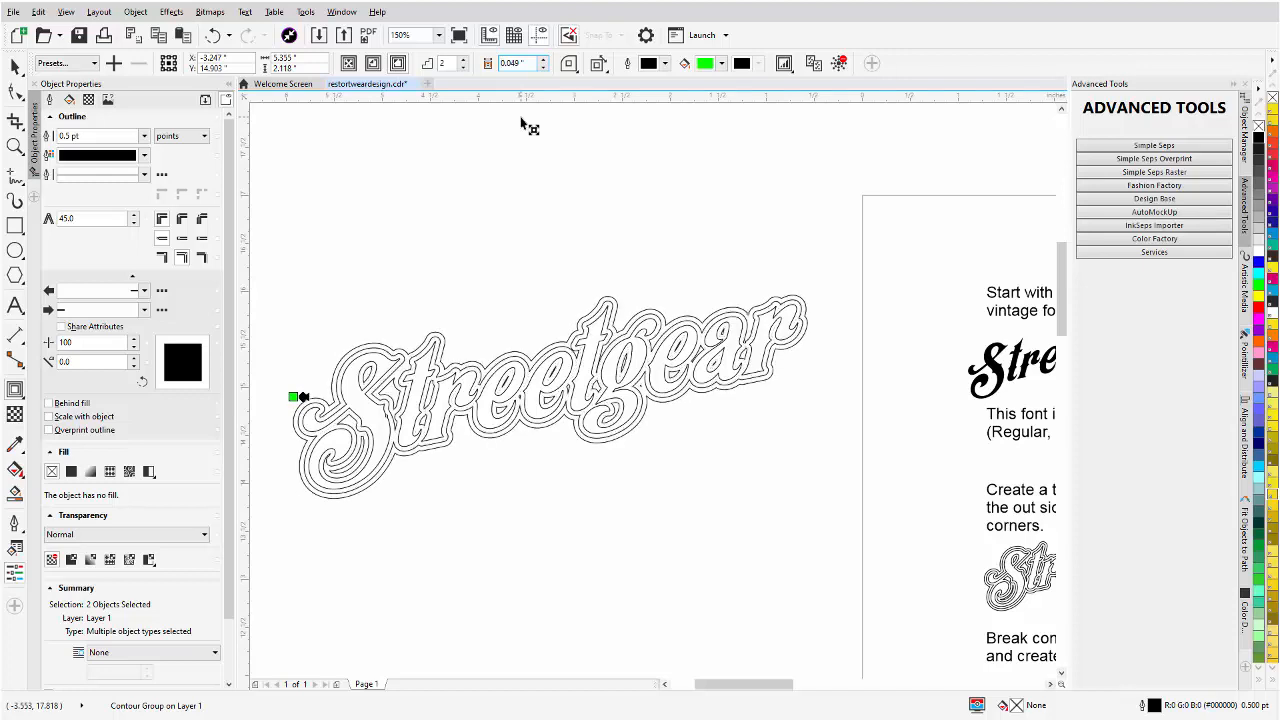
Break the contour group apart from the lettering and ungroup the two contour outlines.
click(14, 66)
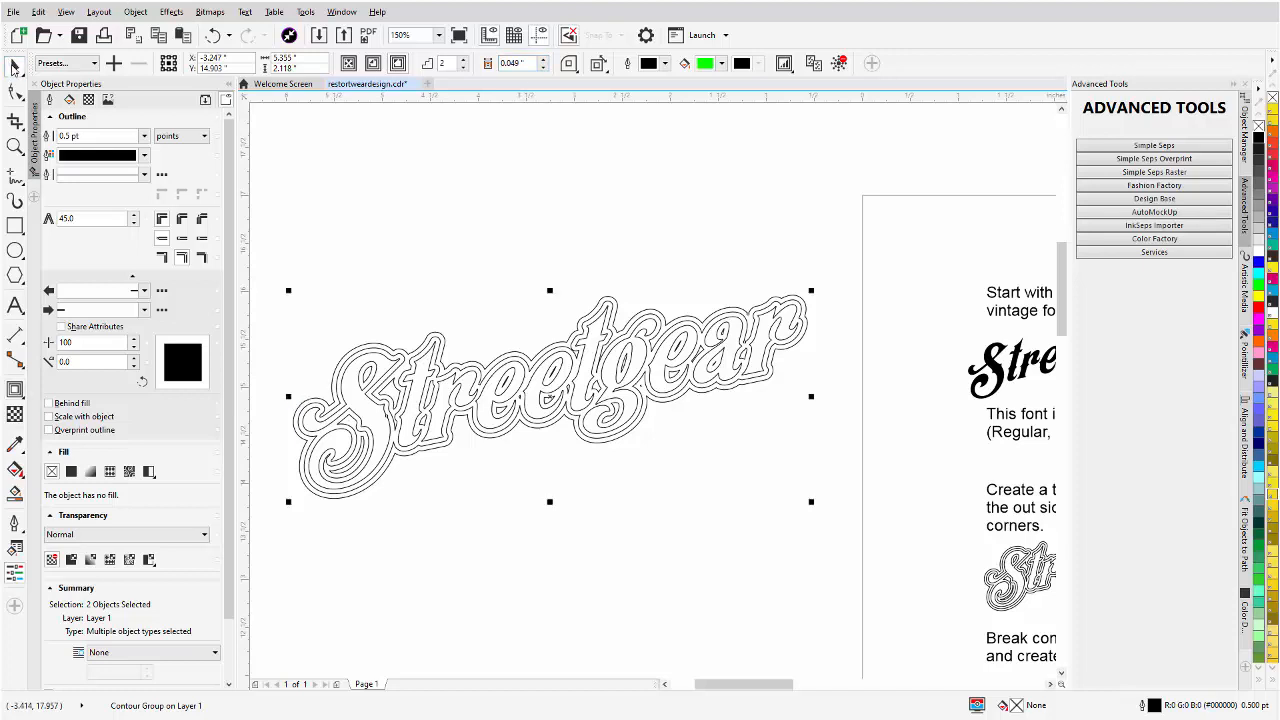
right_click(785, 298)
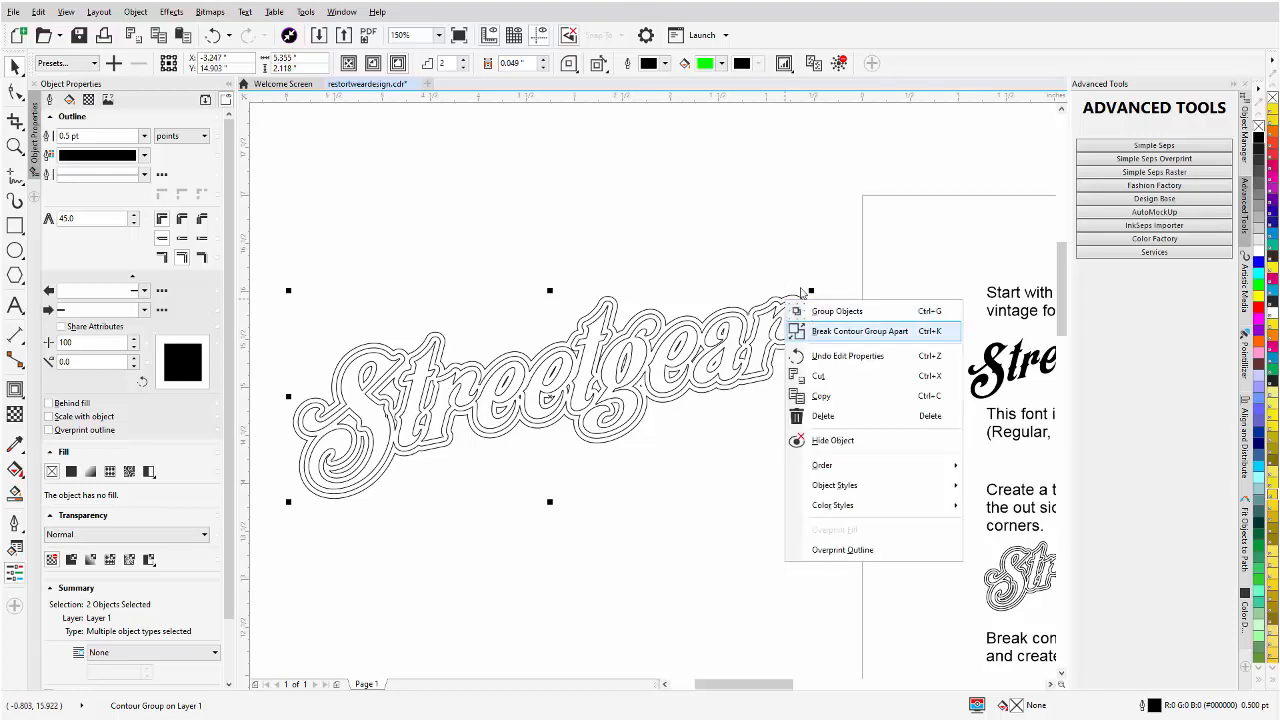
click(779, 243)
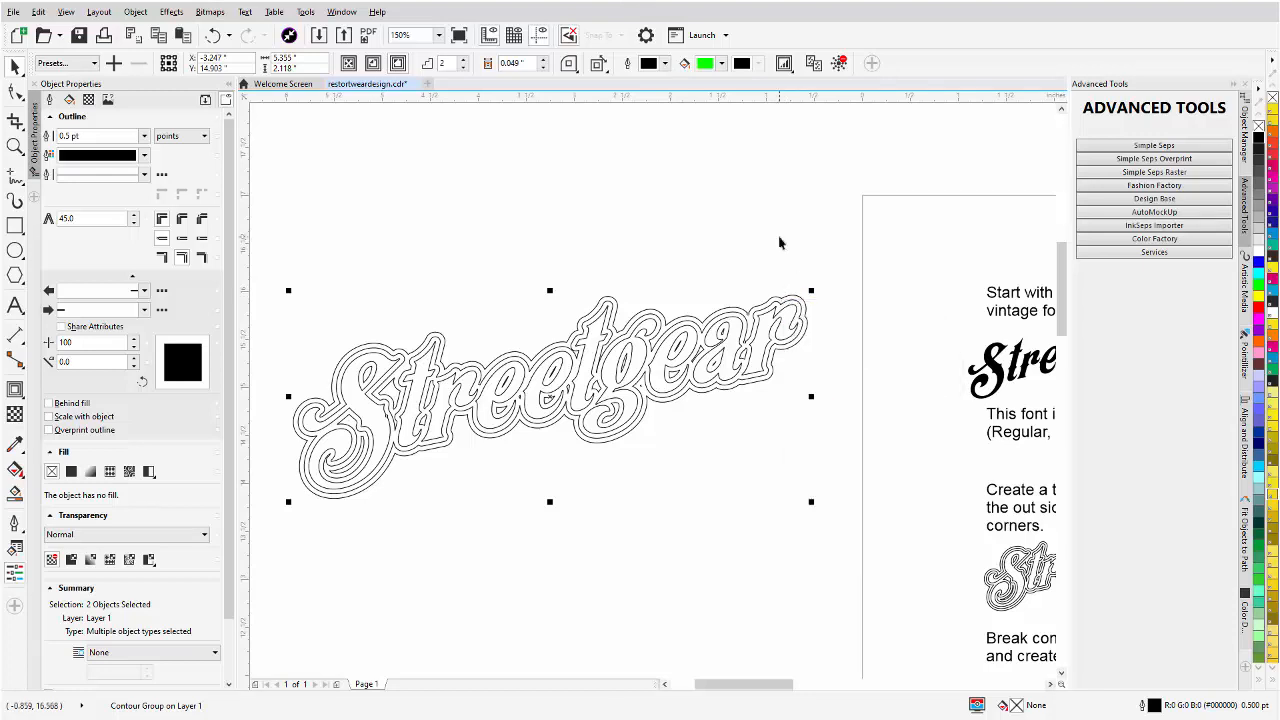
key(ctrl+k)
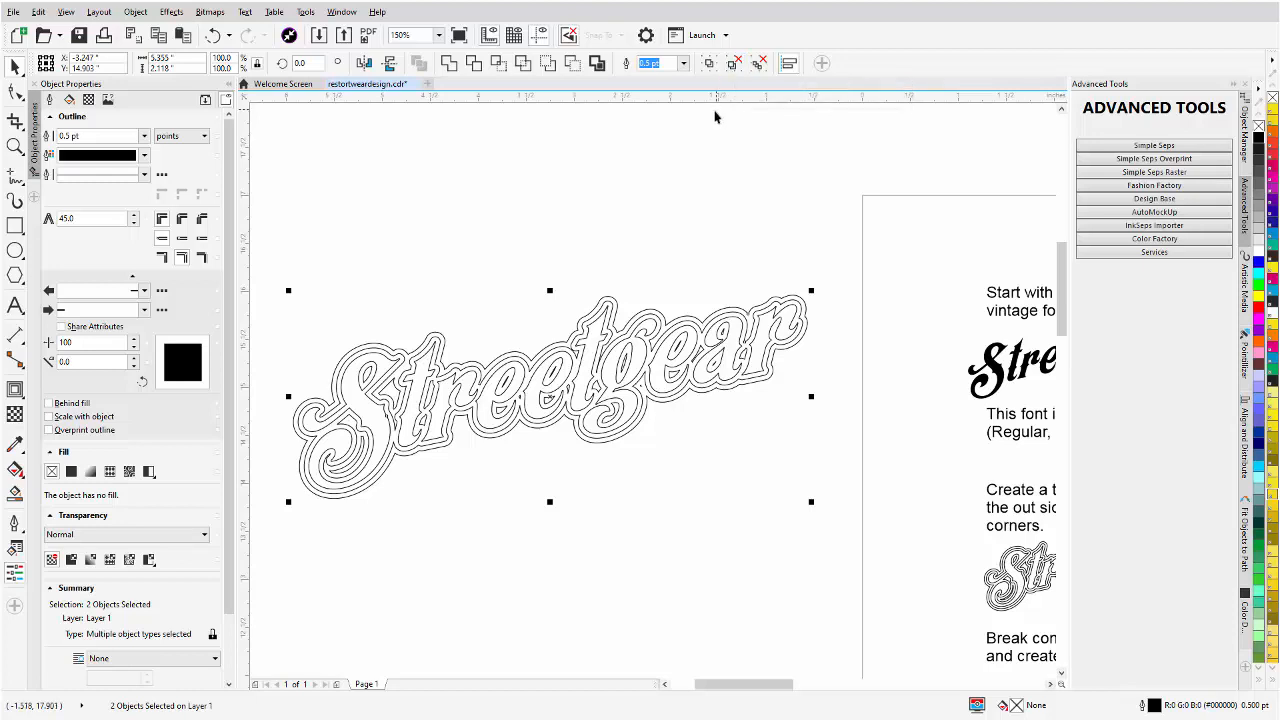
click(783, 236)
click(800, 302)
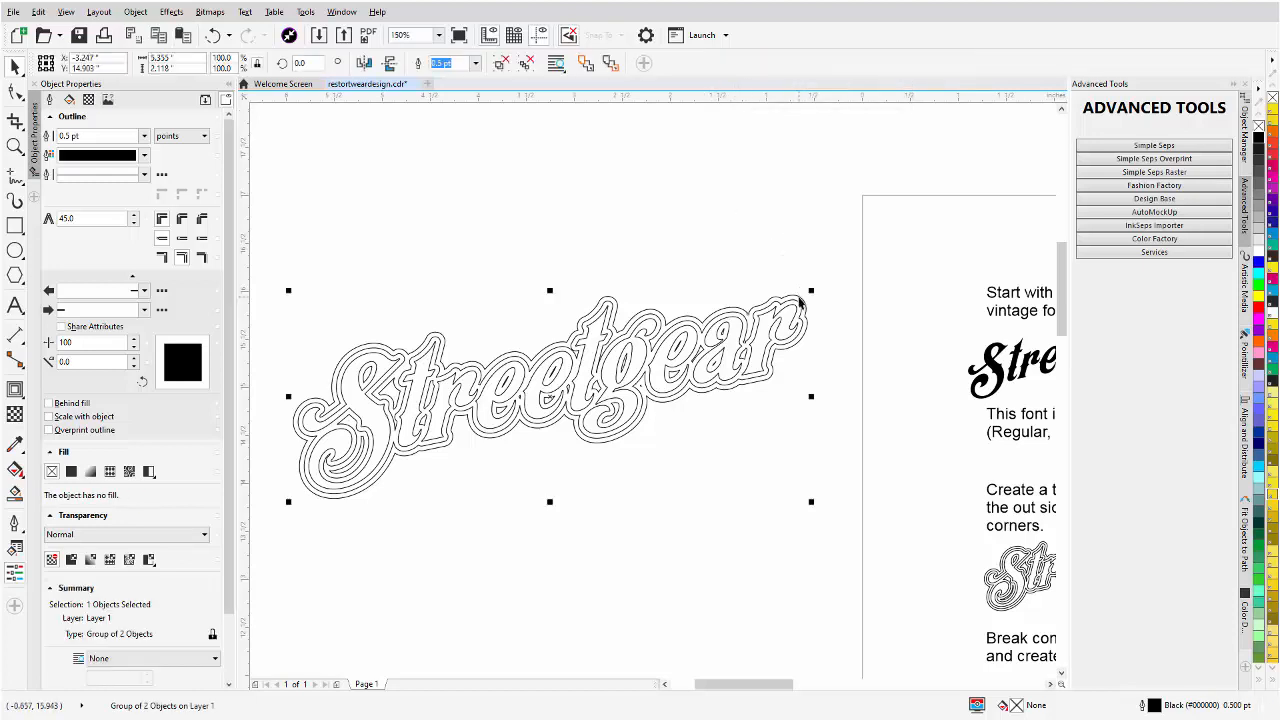
right_click(799, 298)
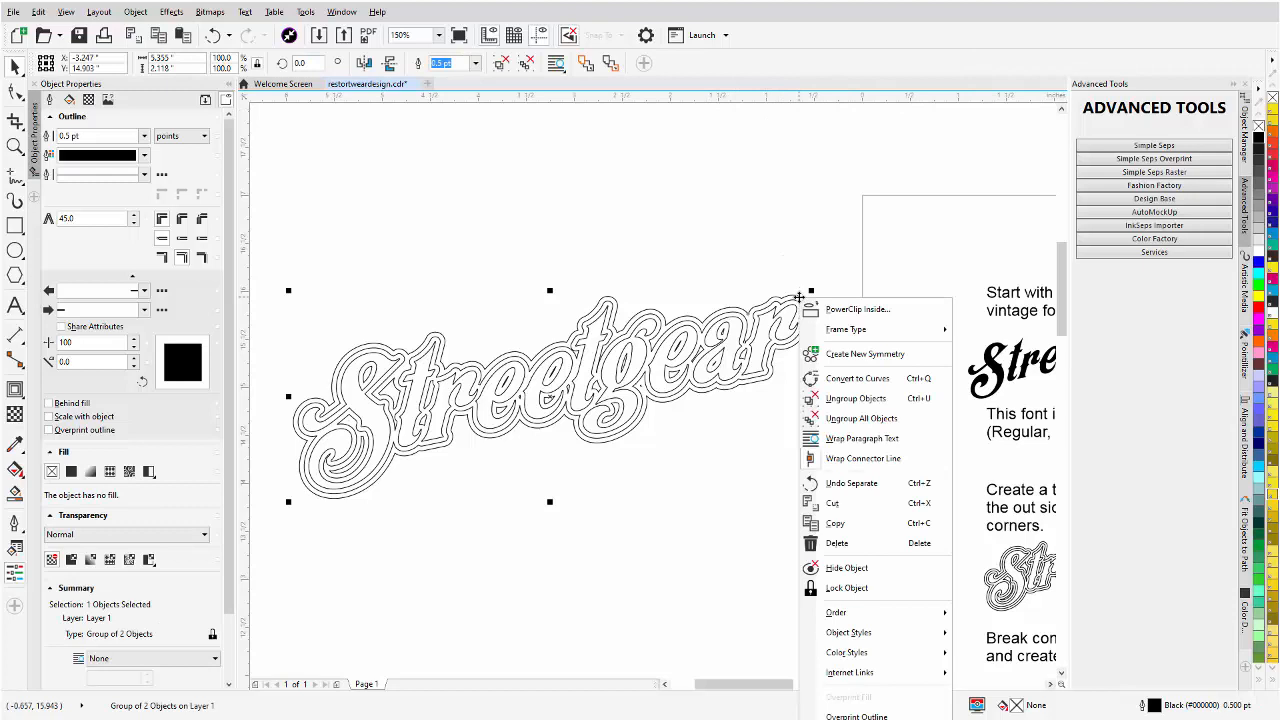
click(842, 400)
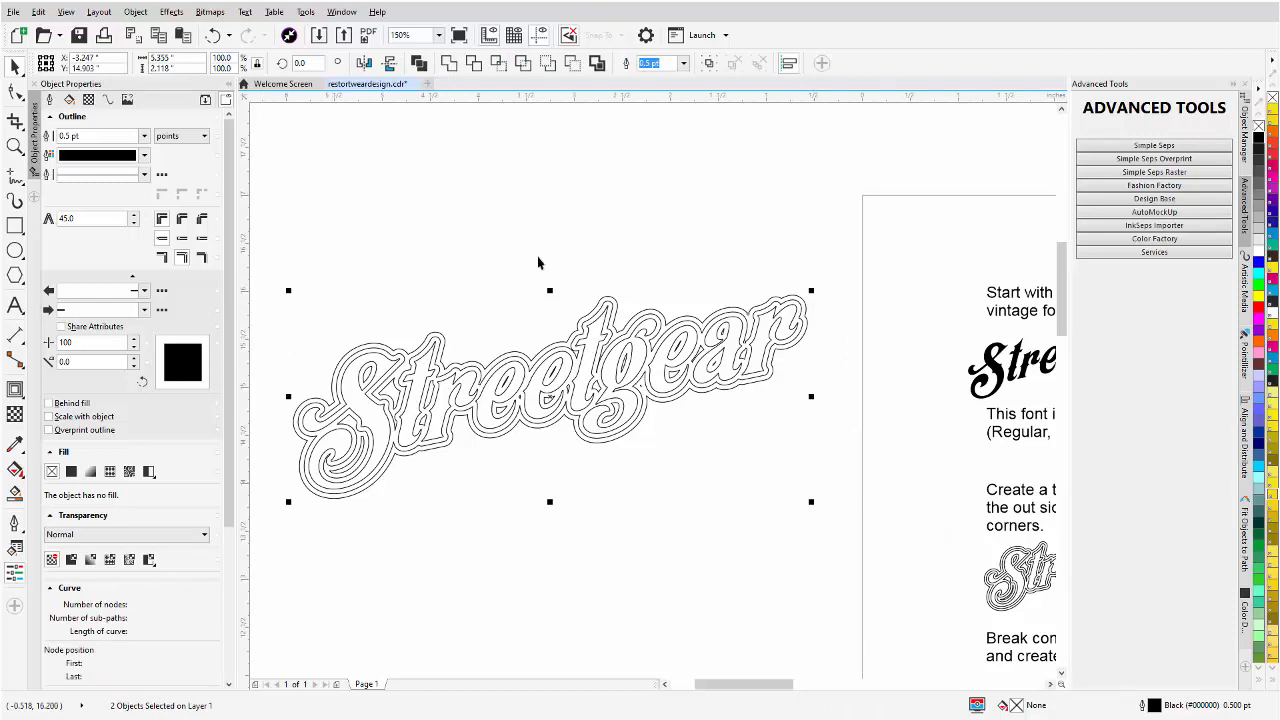
Fill the Streetgear lettering with white and the inner contour with light gray #CCCCCC.
click(451, 388)
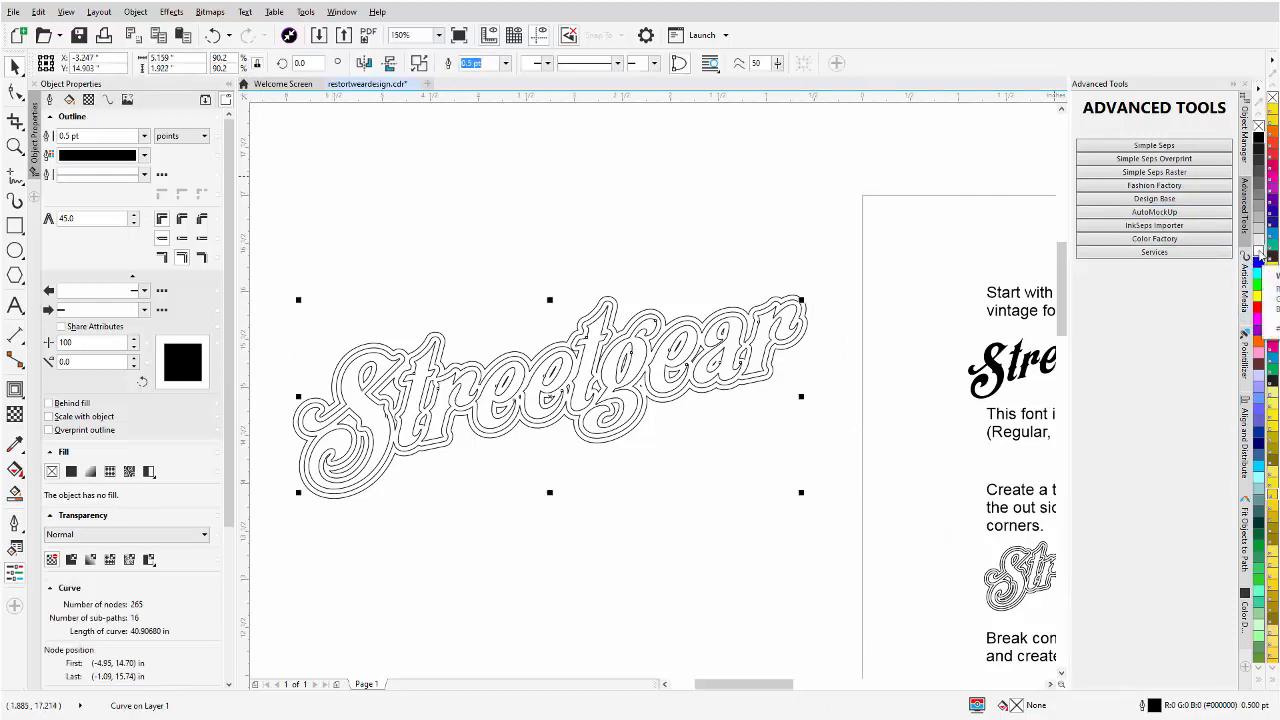
click(1259, 253)
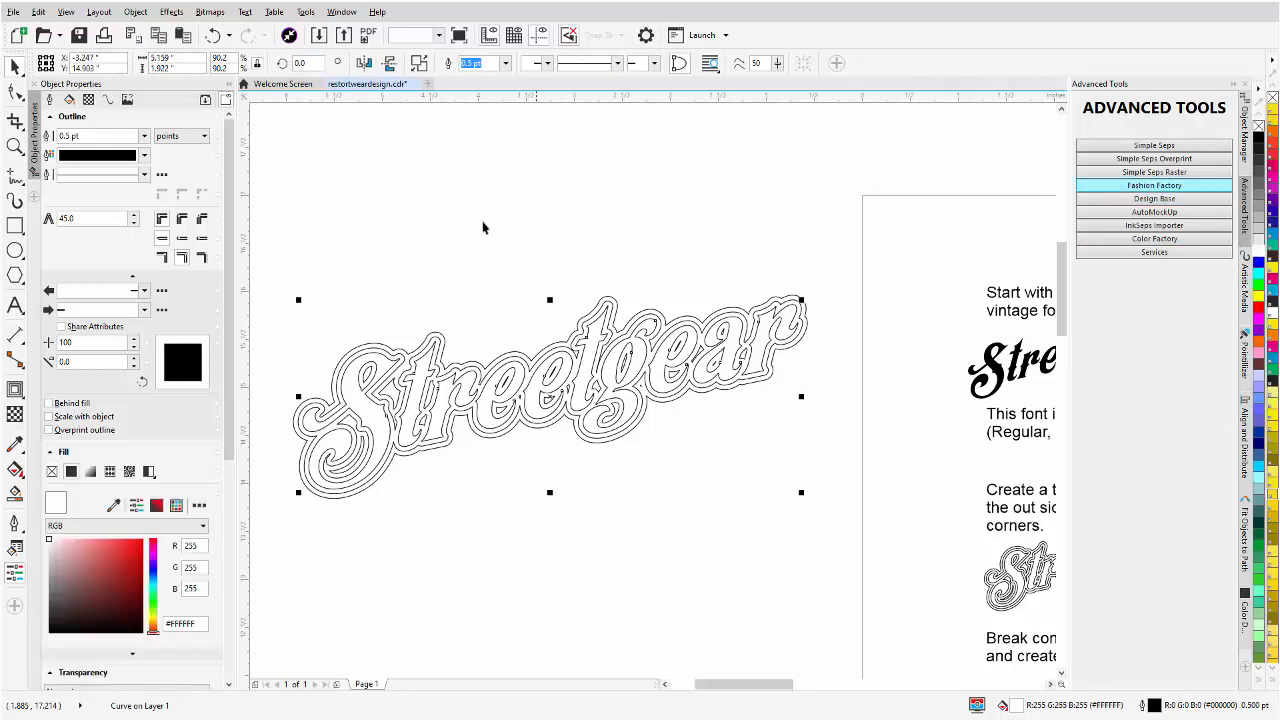
click(430, 390)
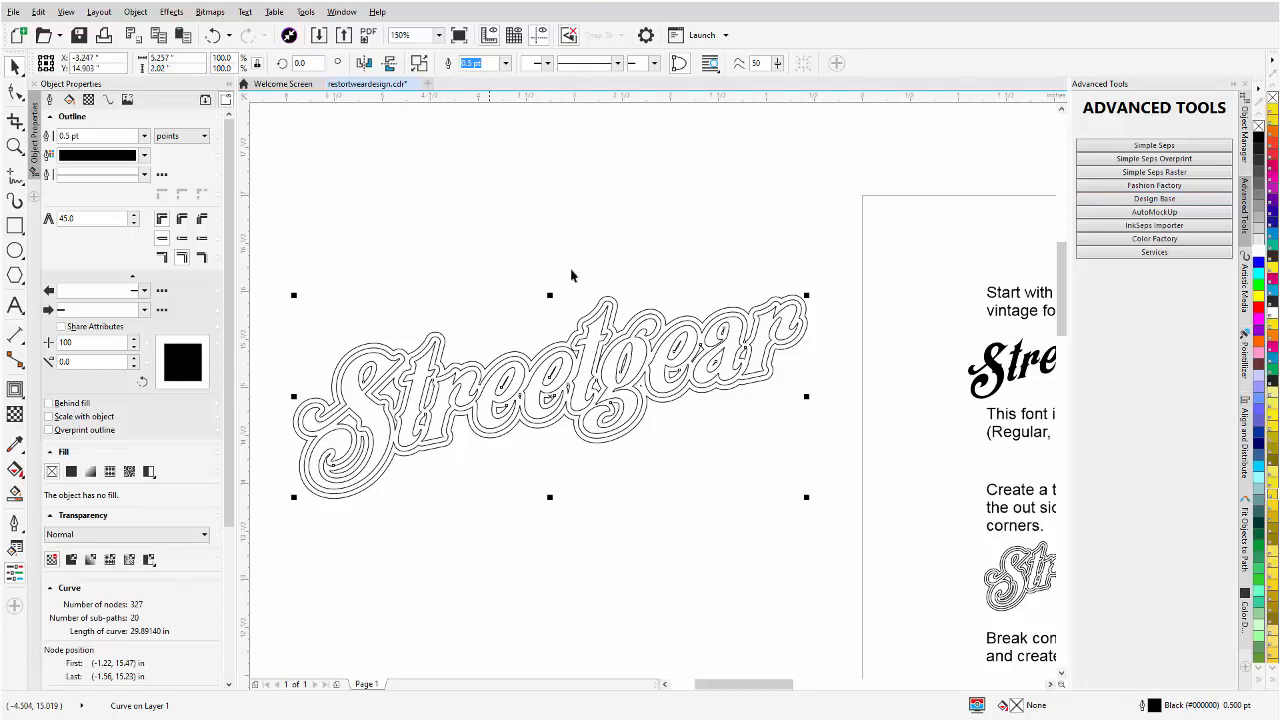
click(1260, 236)
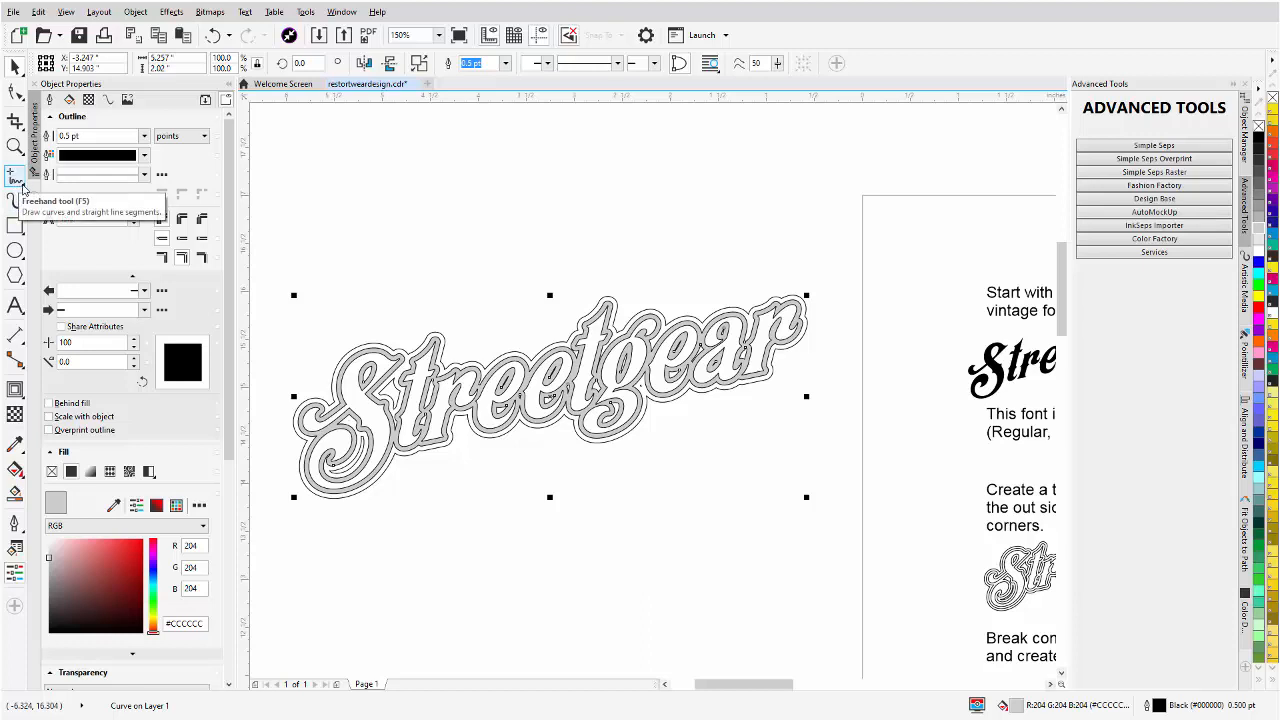
Draw a slanted line about 4.45 inches long beneath the lettering with the Pen tool, from the base of the S to below the r.
click(23, 185)
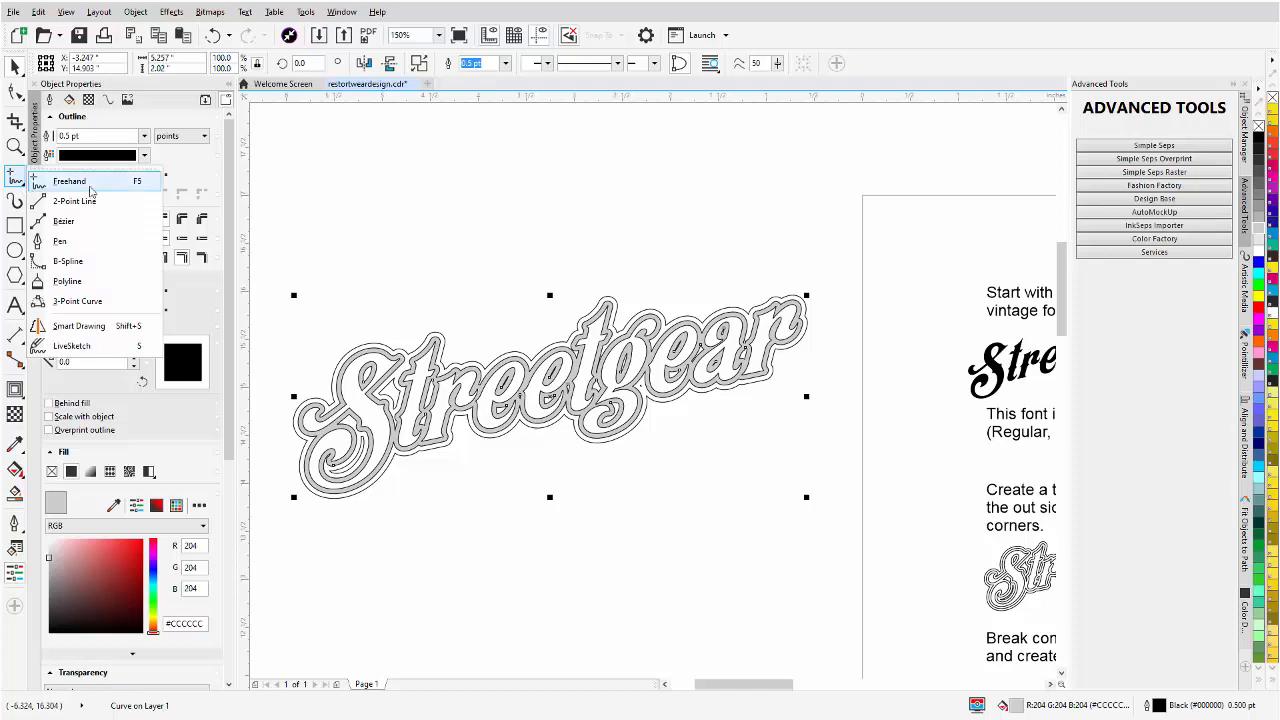
click(90, 241)
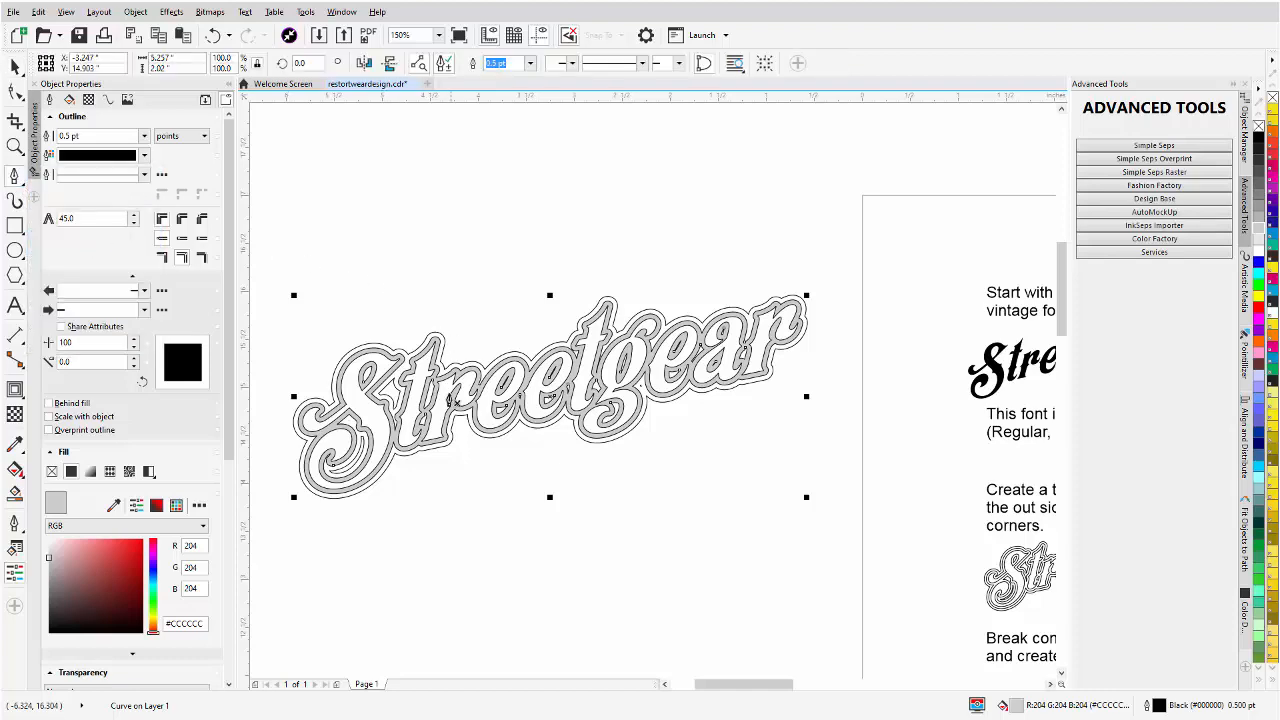
scroll(365, 500, up, 2)
scroll(655, 396, up, 1)
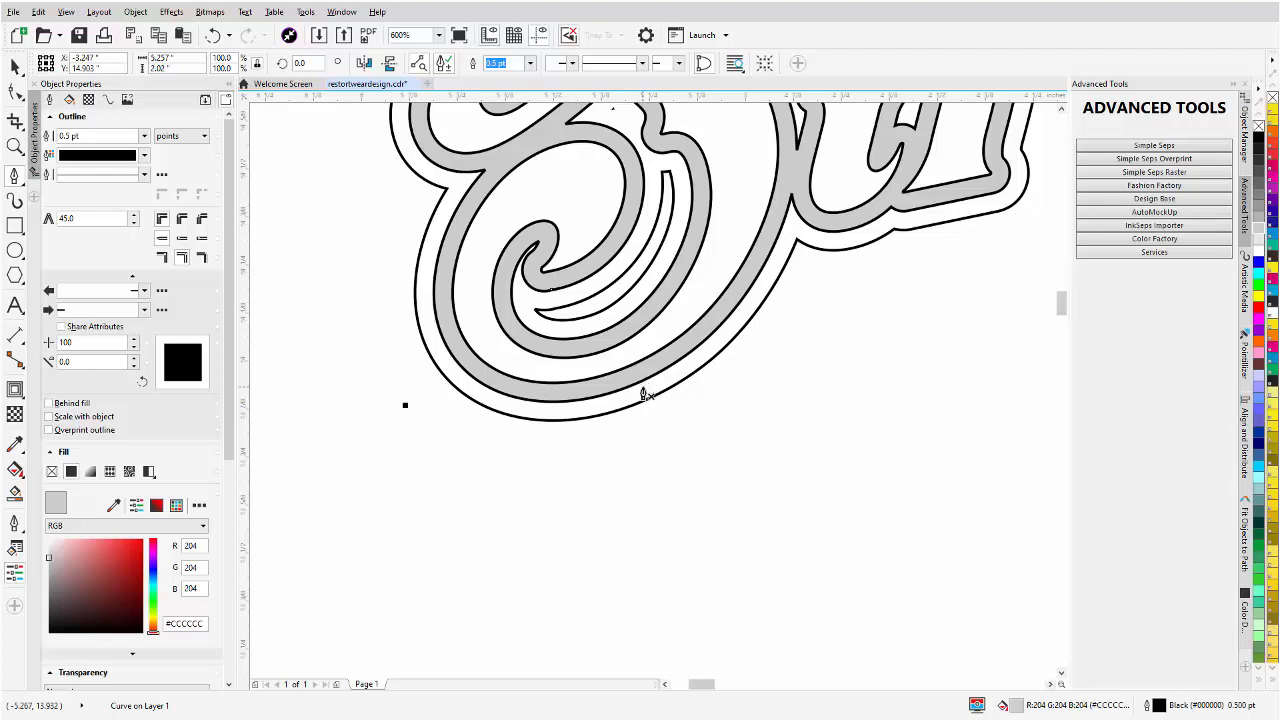
click(643, 390)
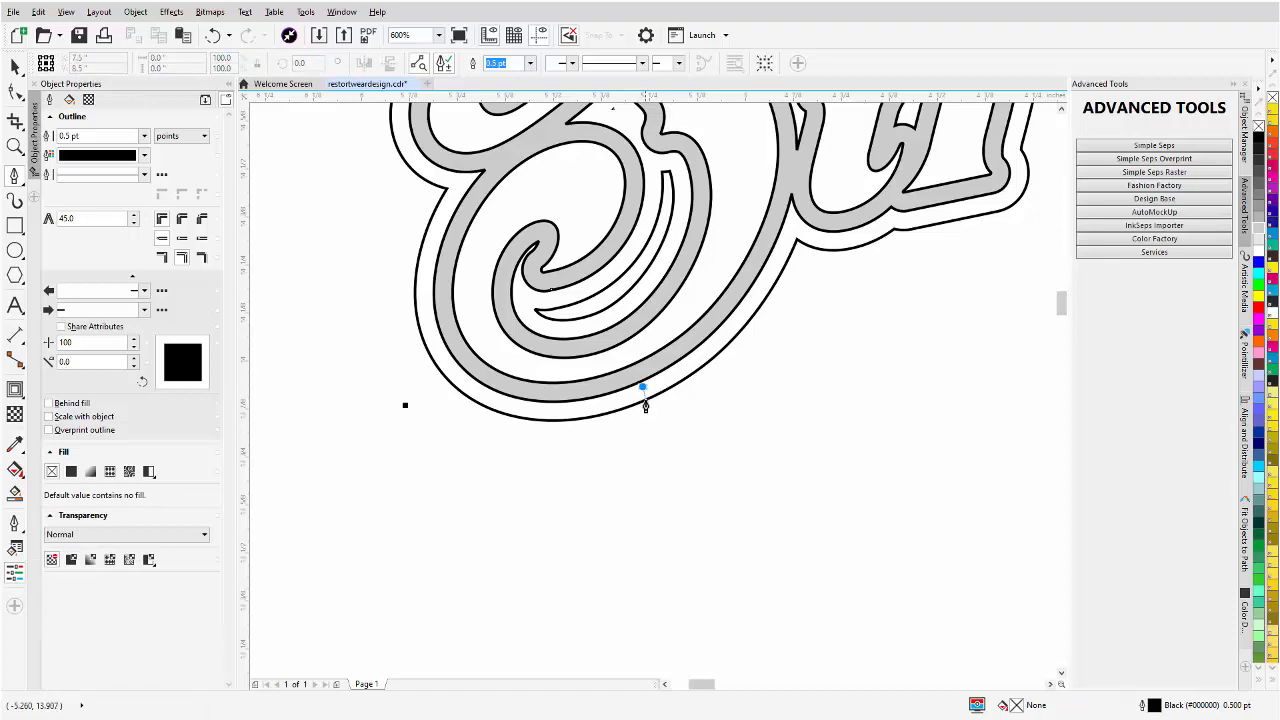
scroll(650, 394, down, 5)
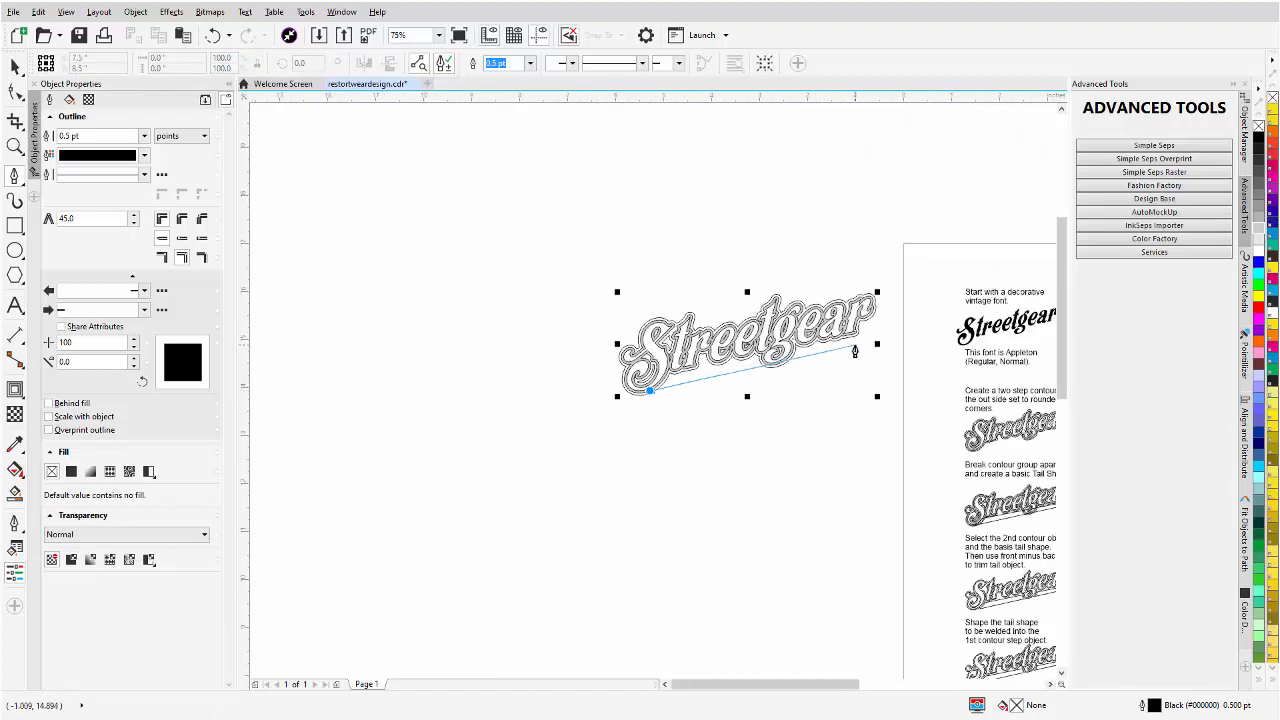
scroll(854, 351, up, 2)
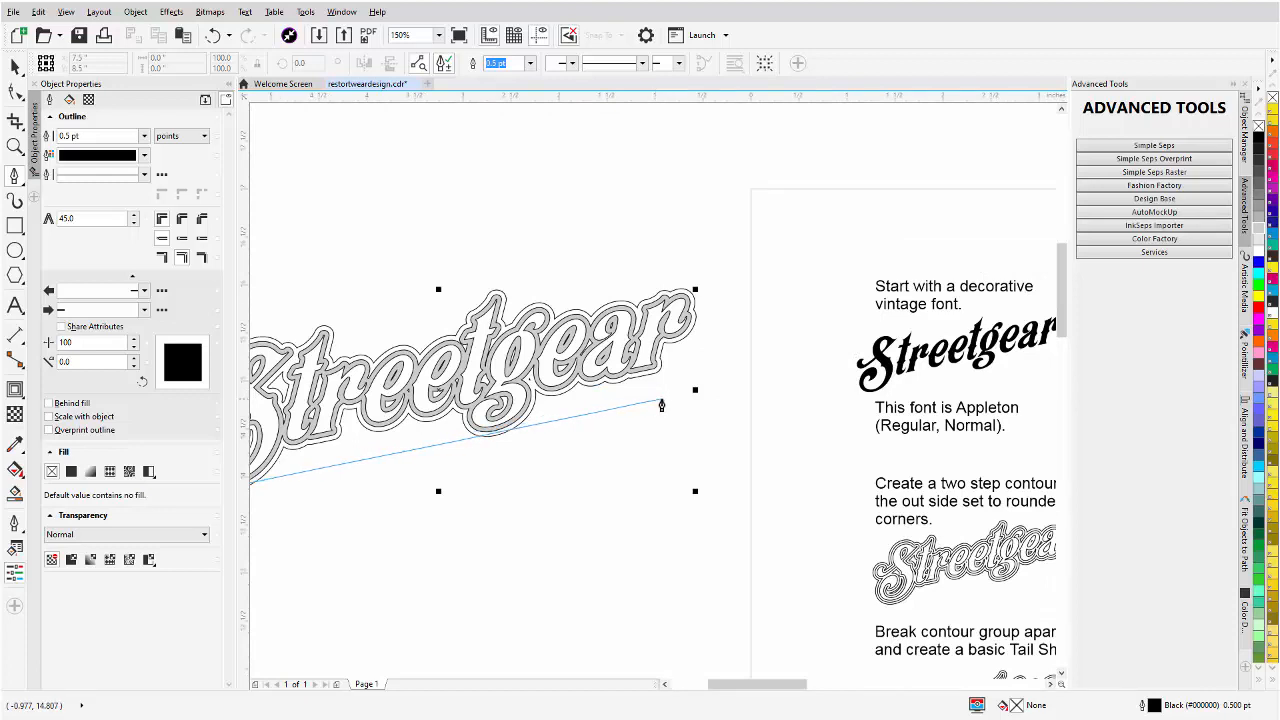
double_click(662, 399)
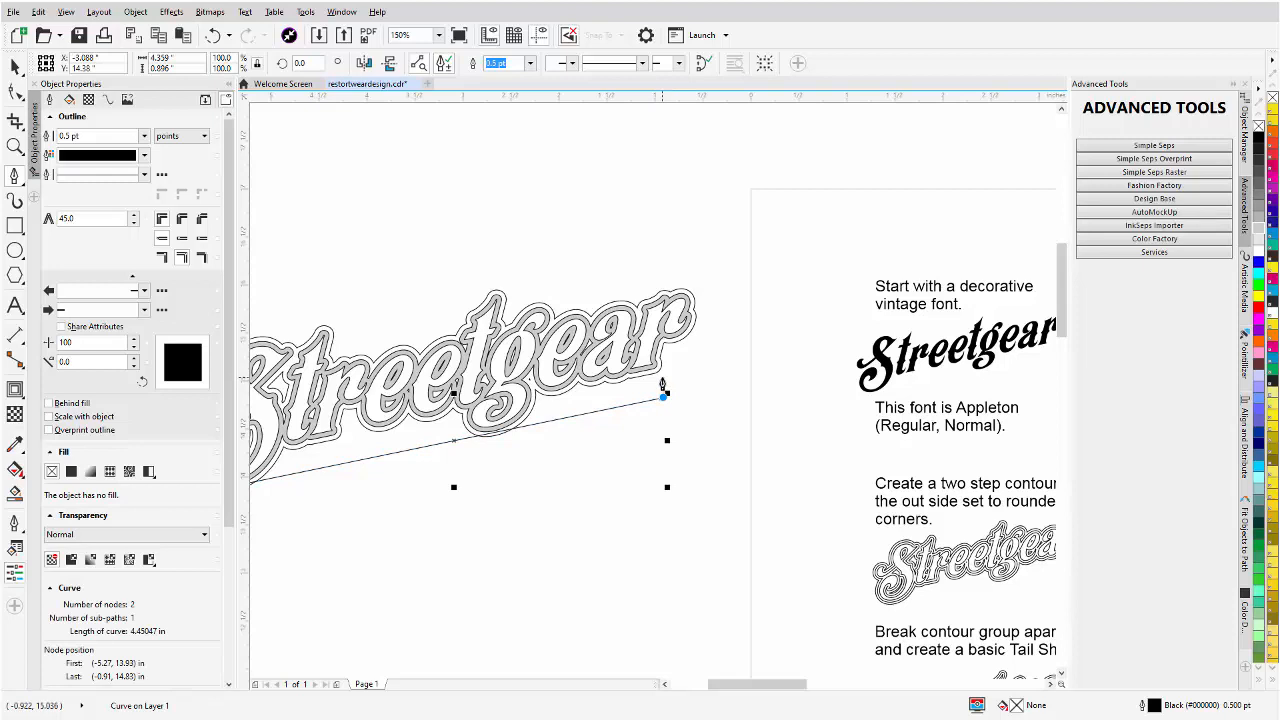
Continue the line into a closed tail shape with a short end edge, a parallel upper edge and points following the curve of the S.
click(662, 376)
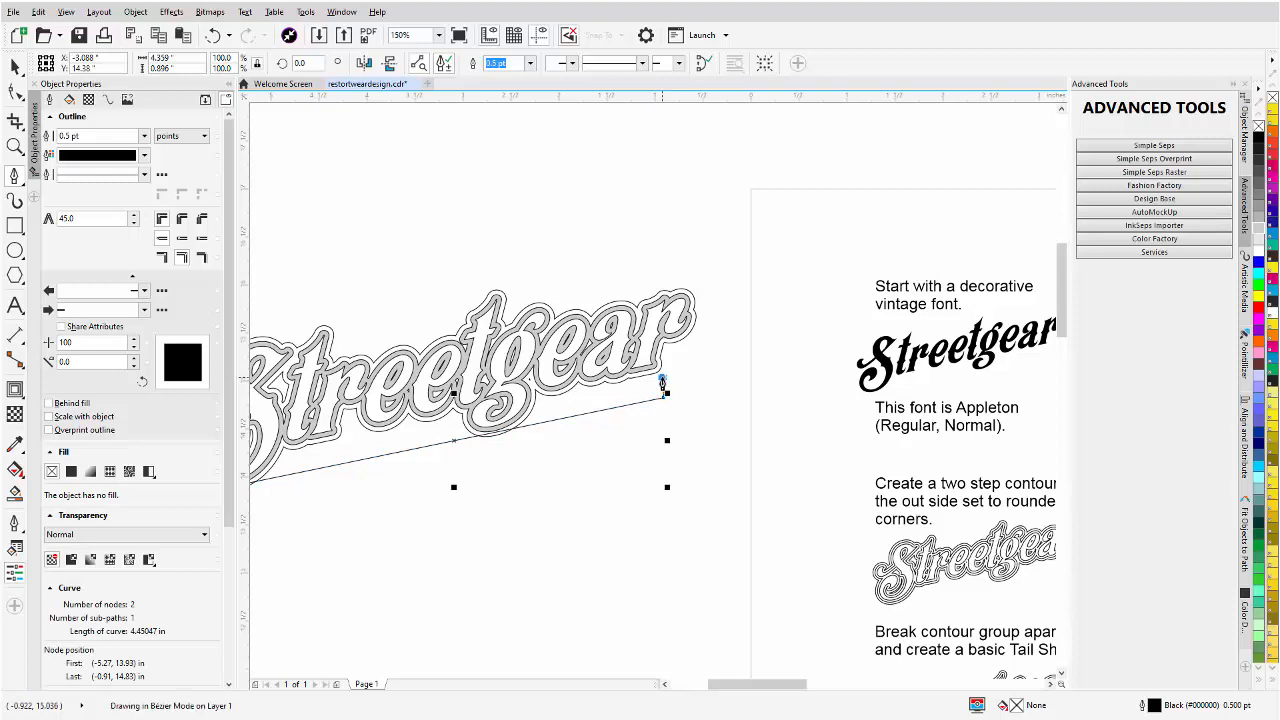
click(278, 458)
scroll(279, 455, up, 5)
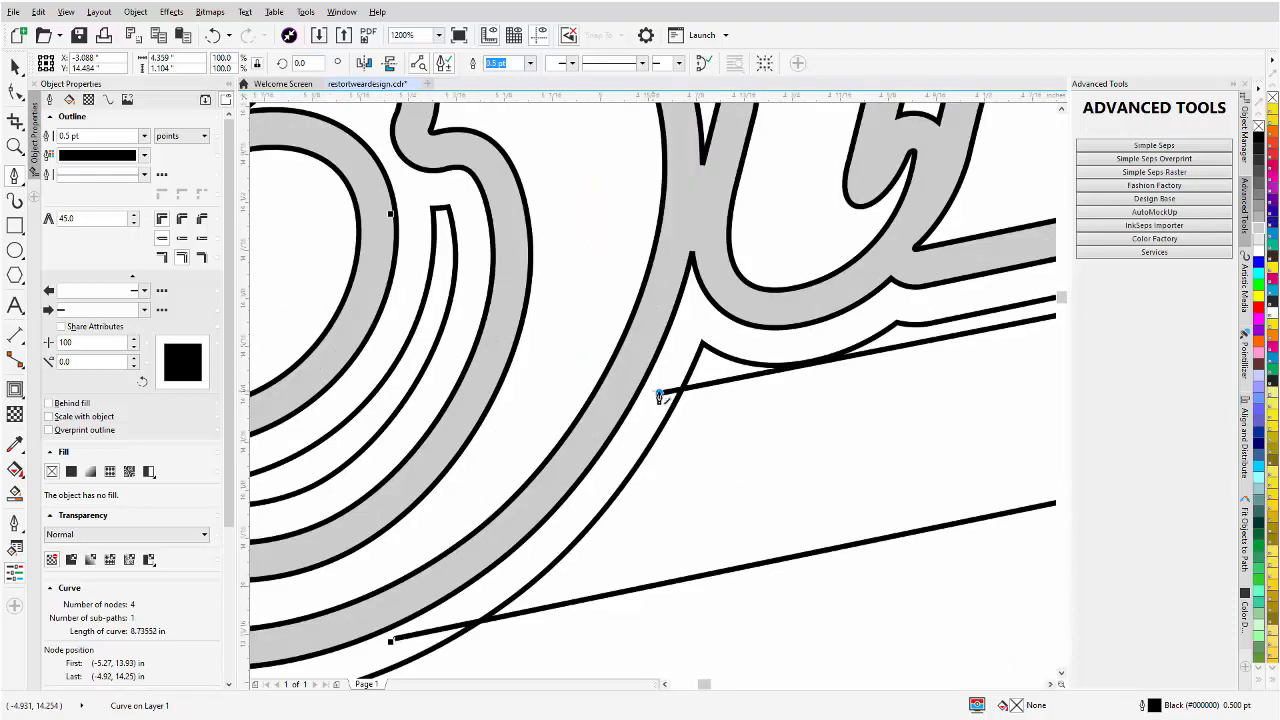
click(628, 448)
click(587, 505)
click(544, 546)
click(484, 592)
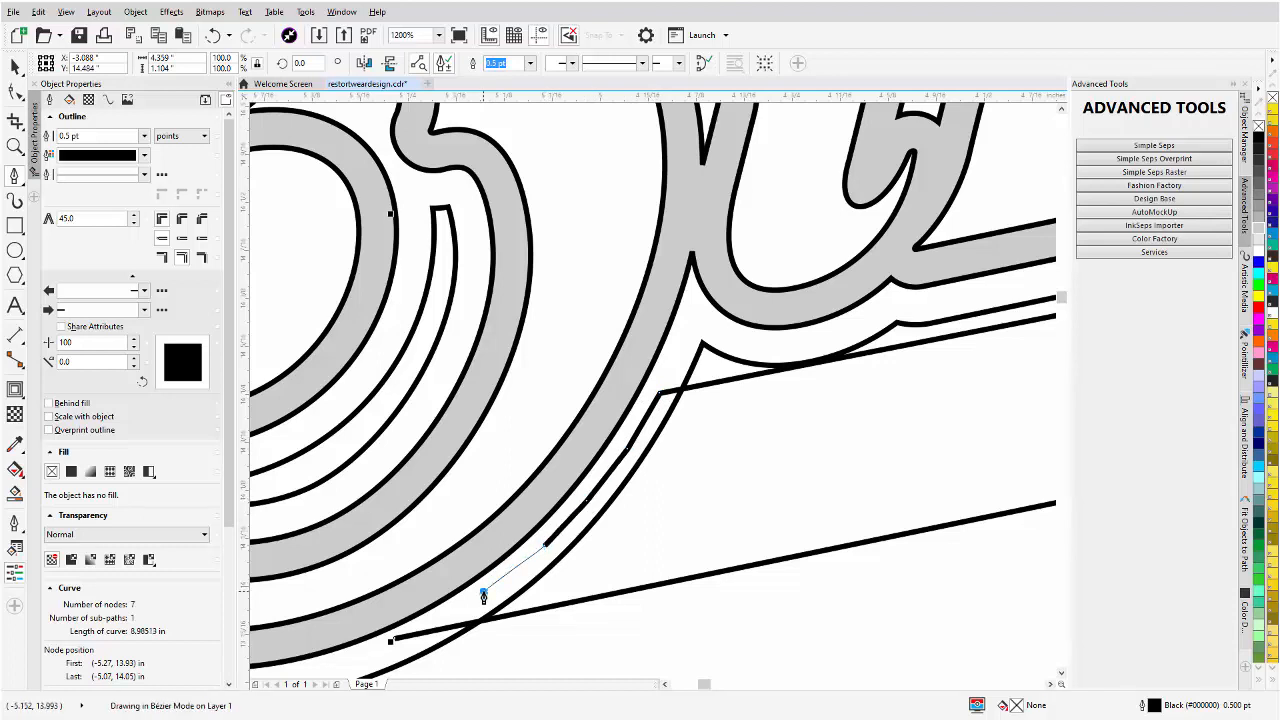
click(392, 640)
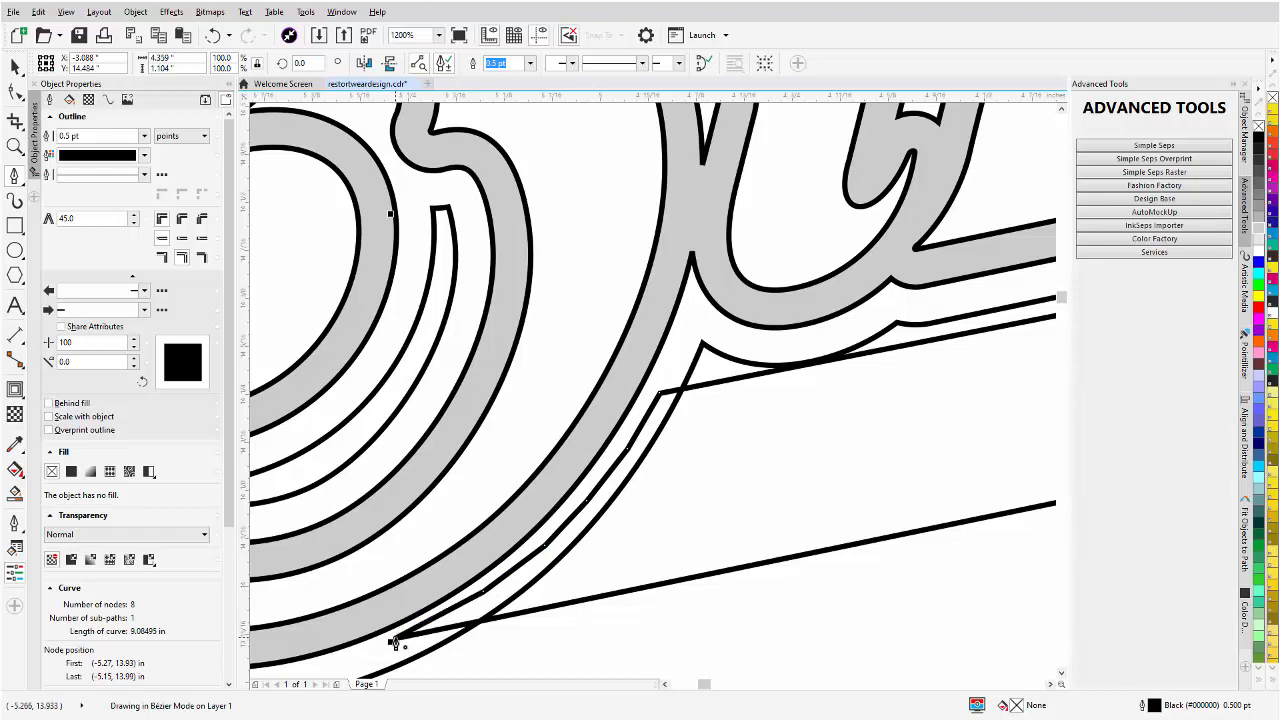
Shift the tail's upper corner node beside the S down by about 0.01 inches.
scroll(658, 398, down, 4)
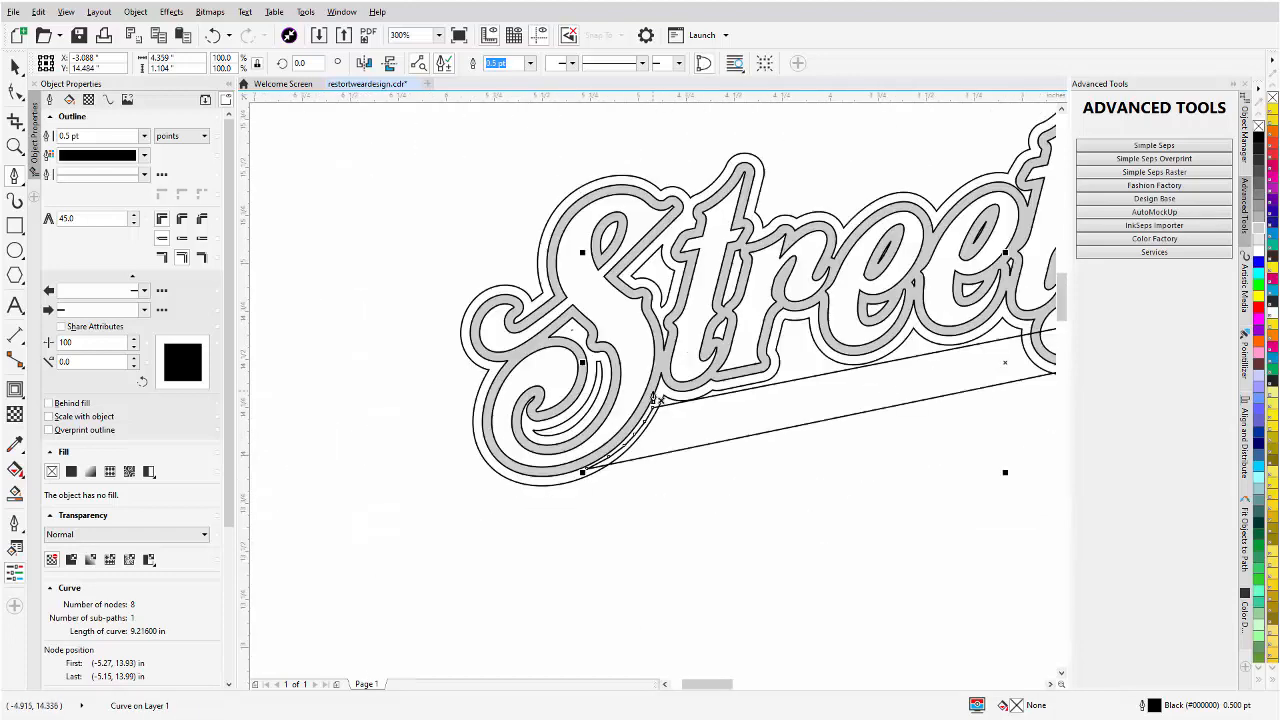
scroll(826, 410, down, 2)
scroll(932, 361, up, 2)
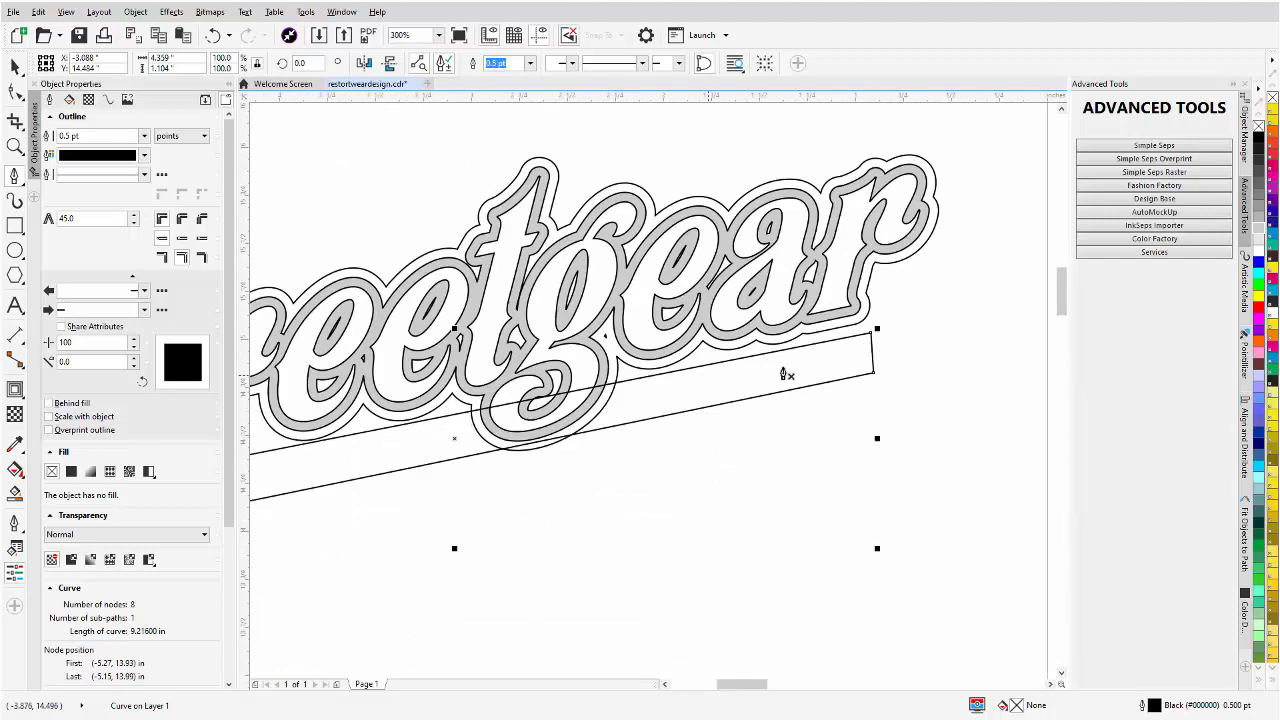
scroll(812, 352, down, 1)
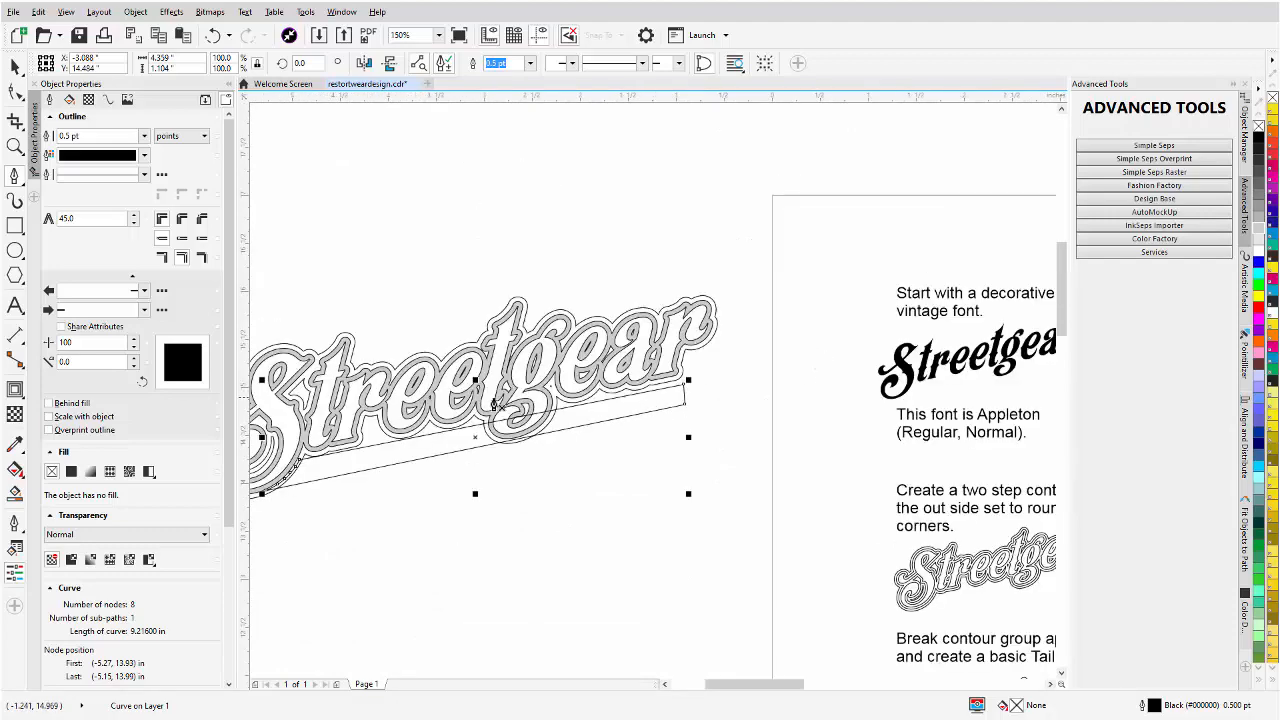
scroll(410, 444, up, 1)
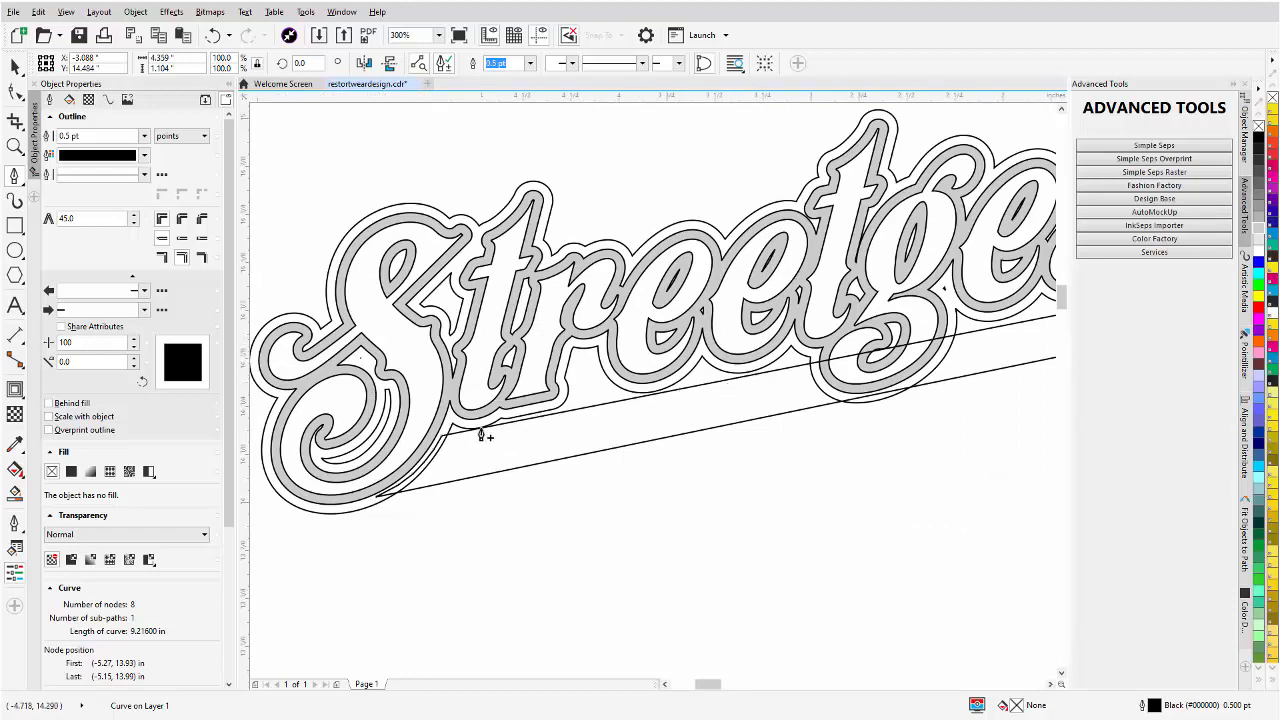
scroll(486, 434, up, 1)
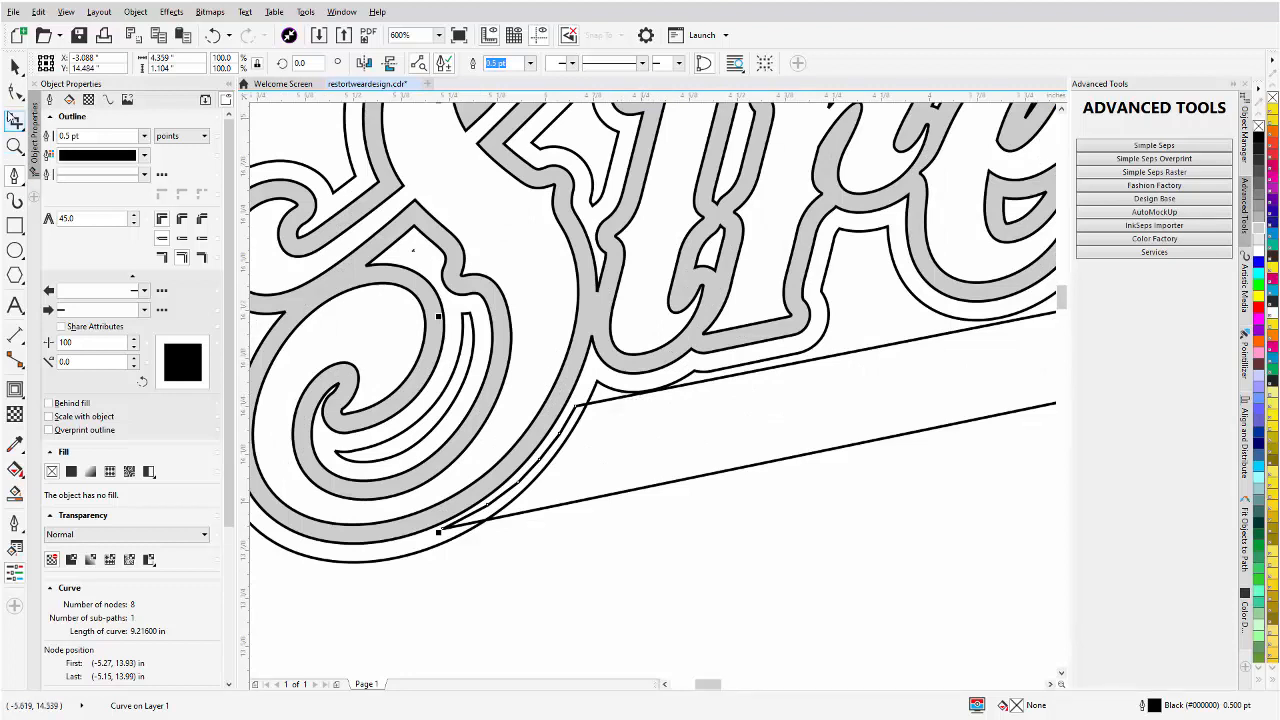
click(13, 91)
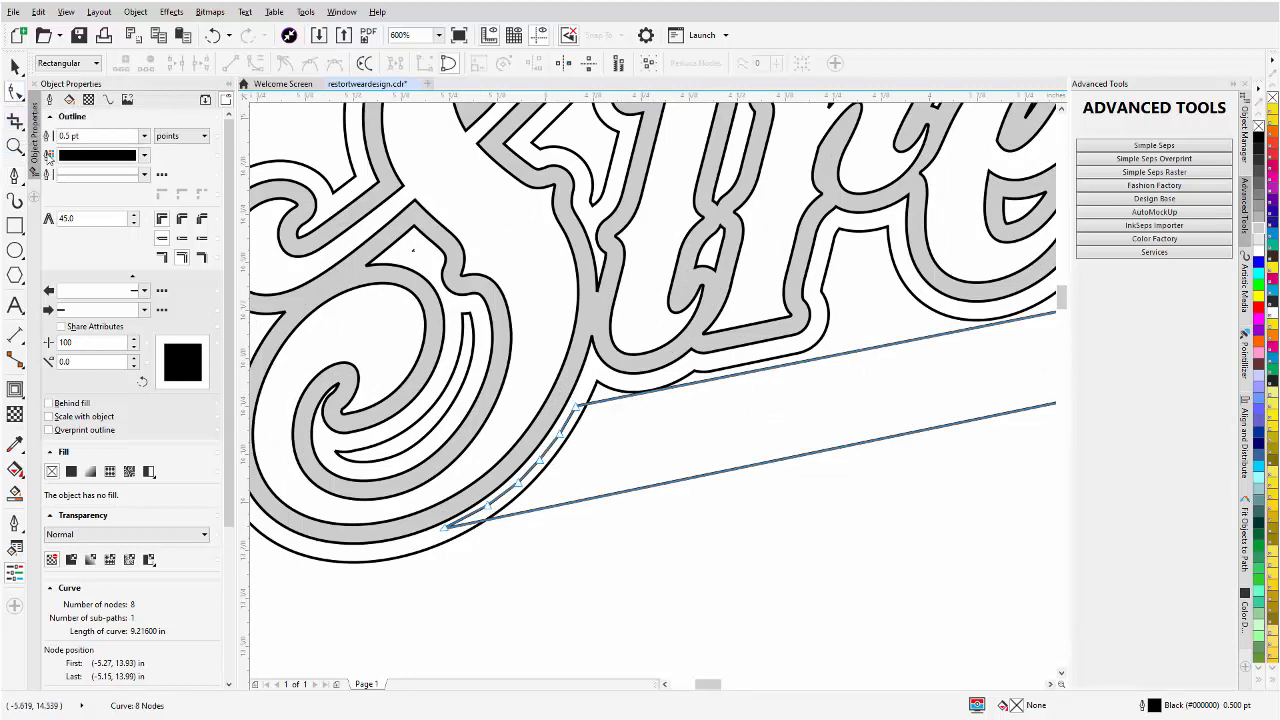
click(580, 407)
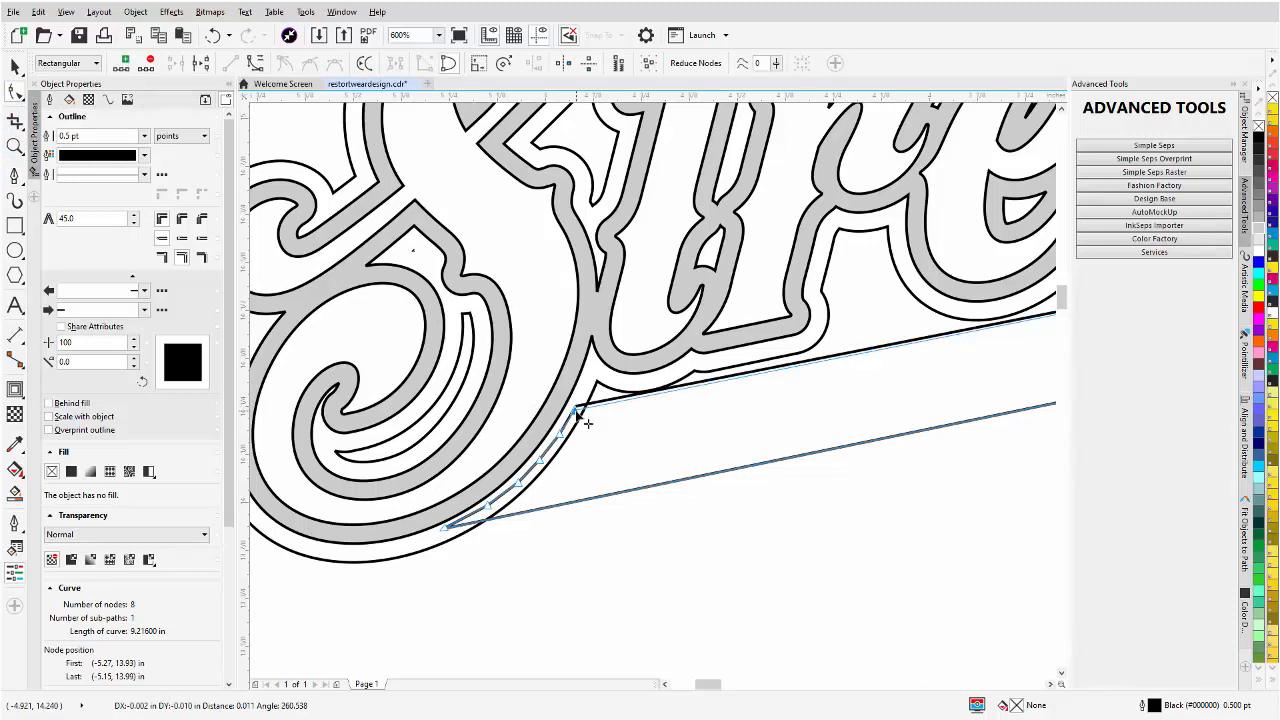
Trim the tail shape with the outer contour of the lettering using Front minus back.
scroll(790, 391, down, 3)
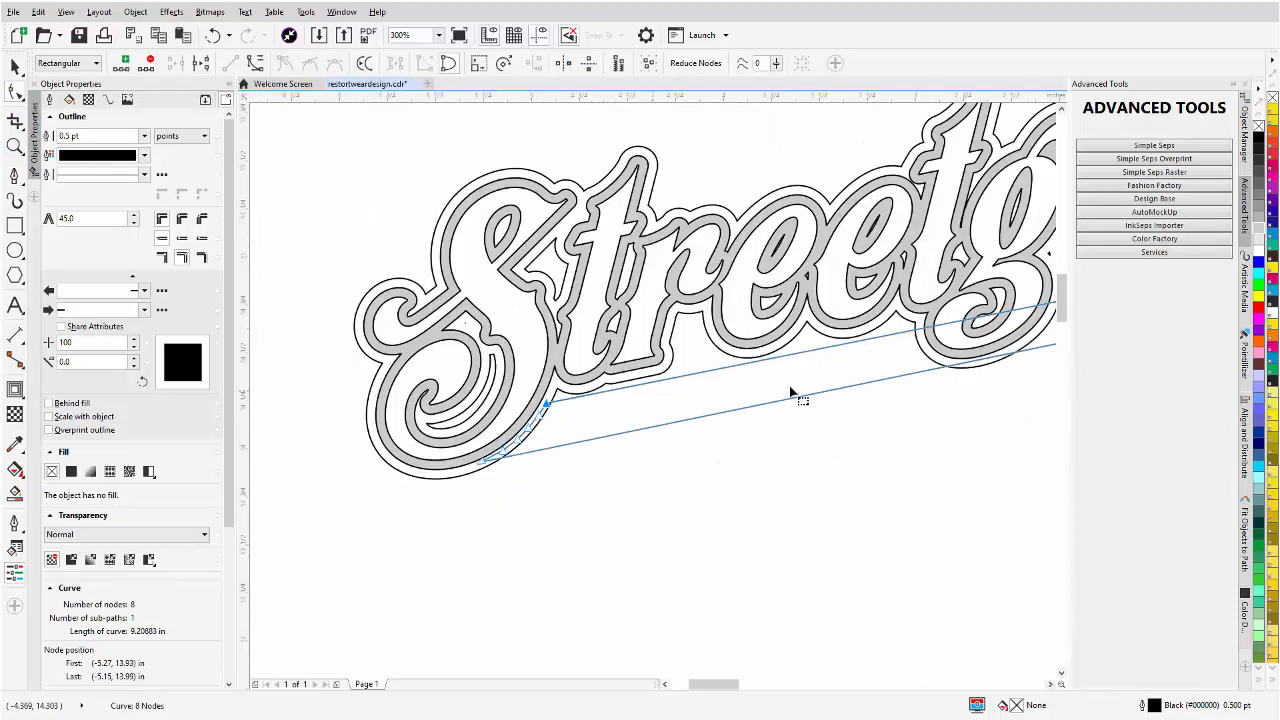
scroll(660, 398, up, 2)
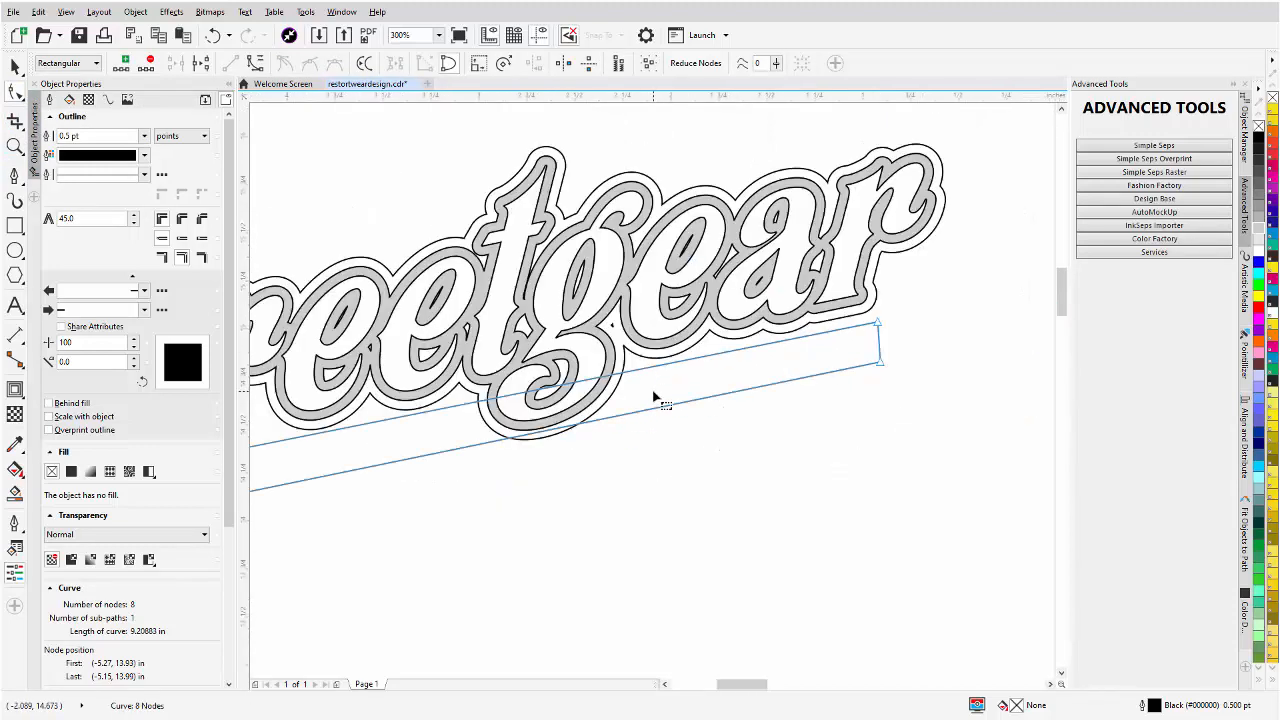
click(15, 65)
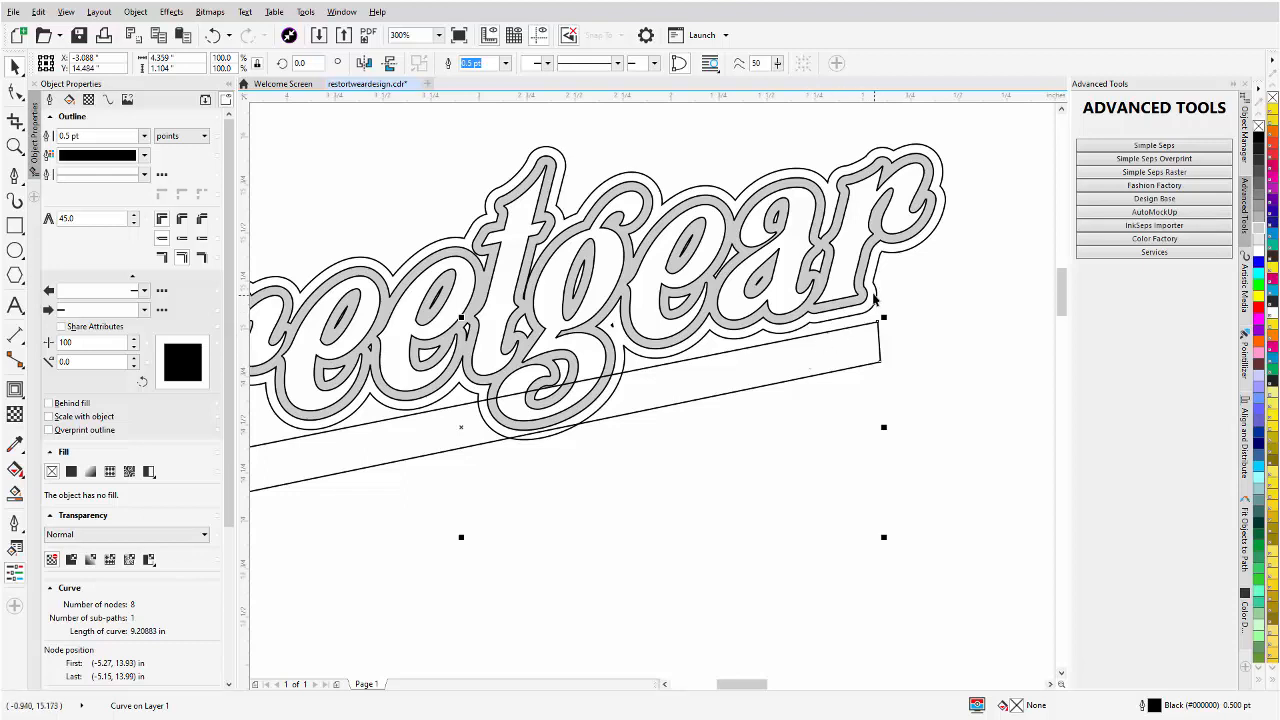
shift+click(876, 296)
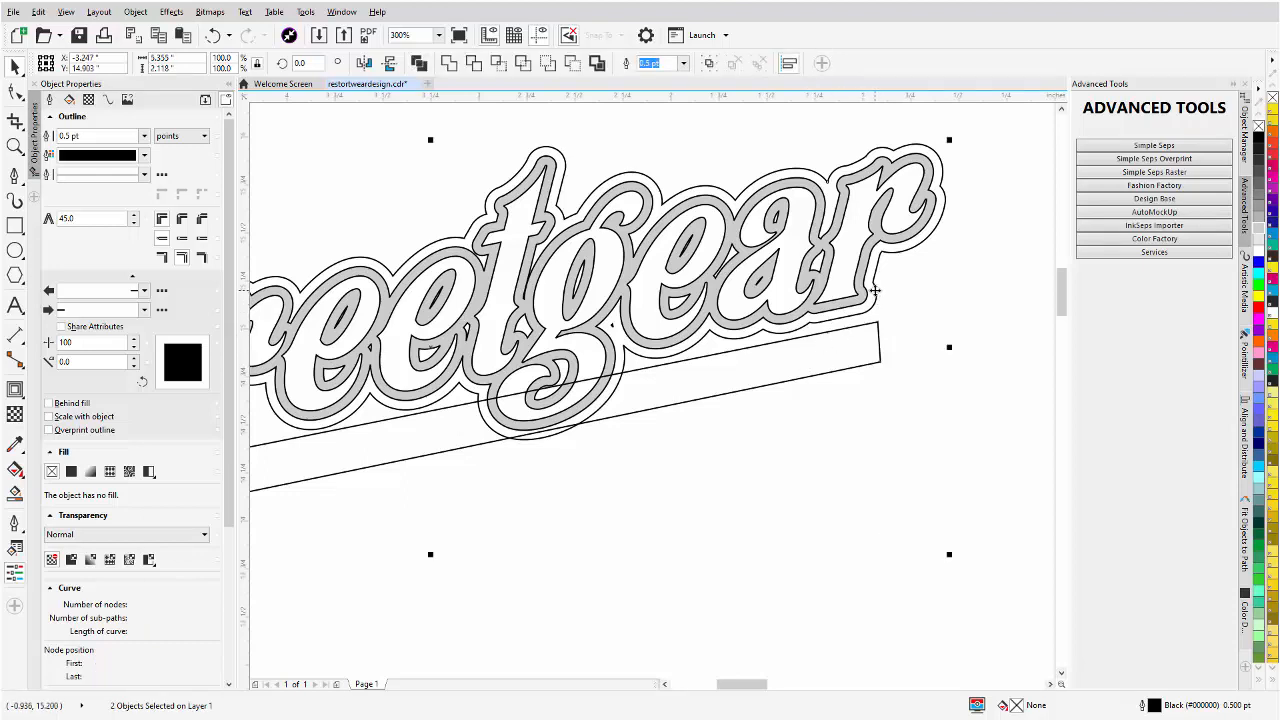
click(549, 63)
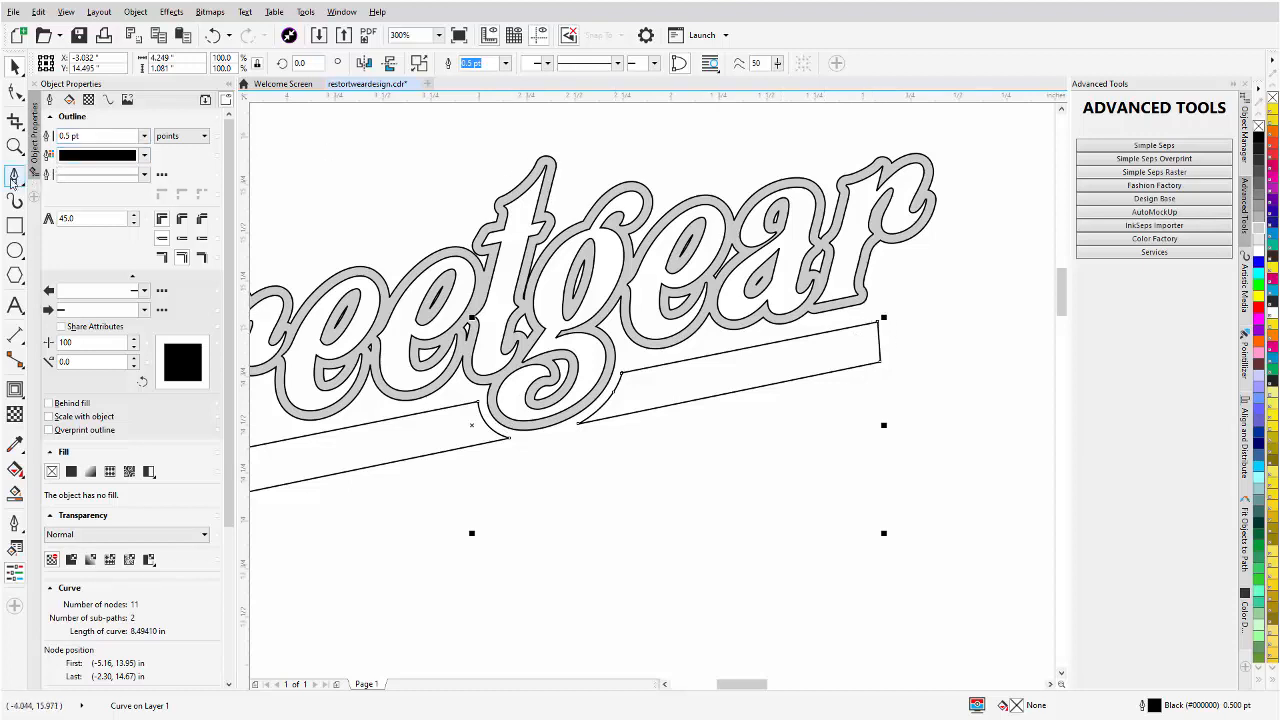
Start a connector outline with the Pen tool, curving from the tail's upper end corner to the foot of the r and up inside its gray contour.
click(14, 177)
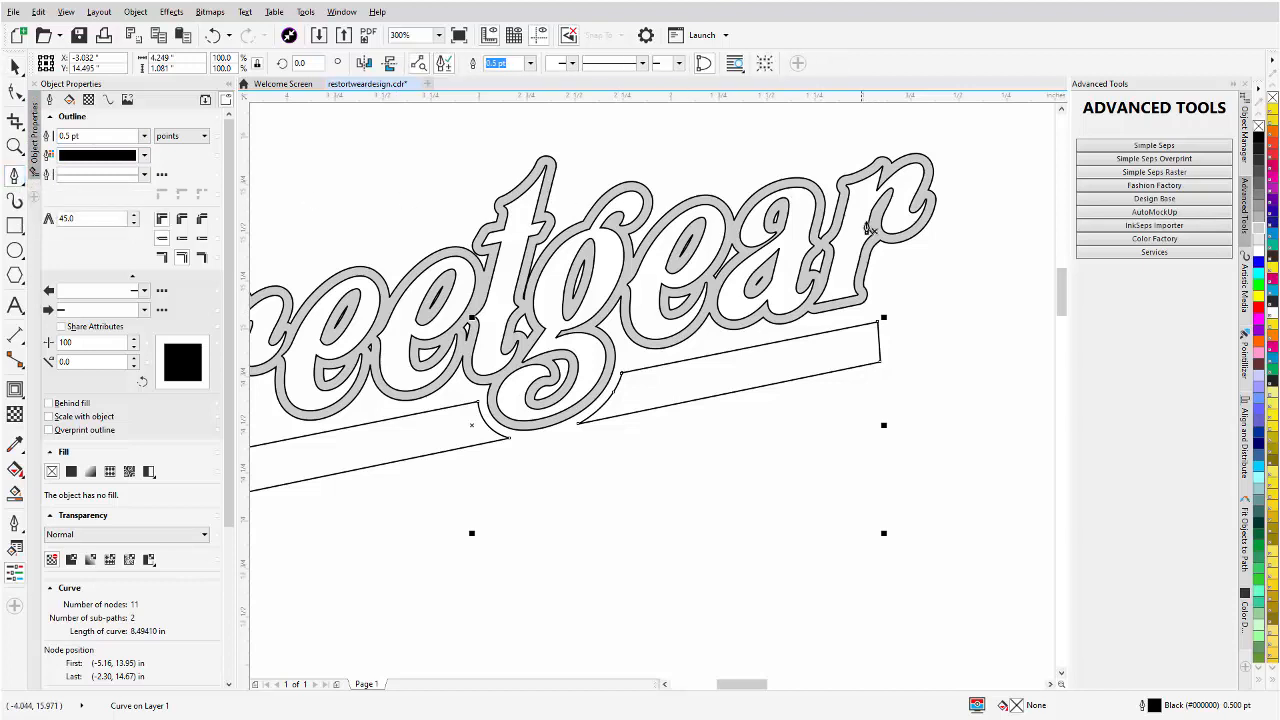
mouse_move(871, 326)
mouse_down()
mouse_move(885, 317)
mouse_move(842, 301)
mouse_up()
scroll(862, 303, up, 8)
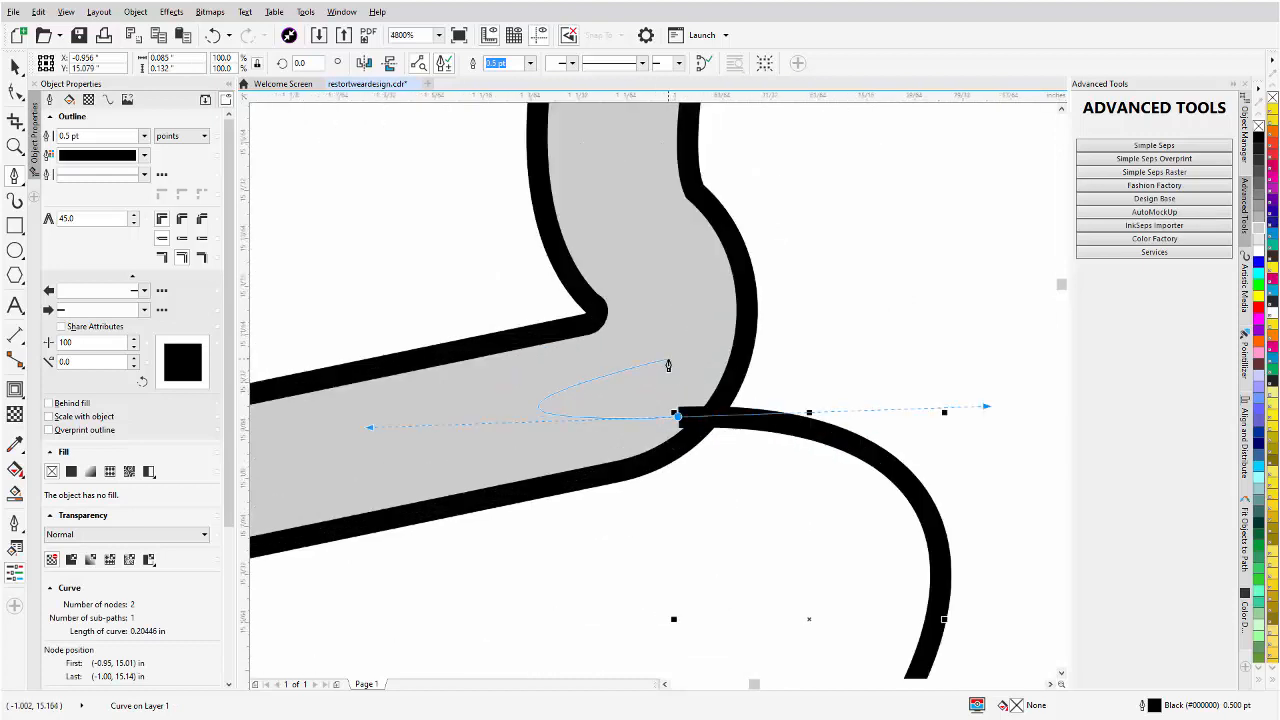
click(669, 360)
click(656, 279)
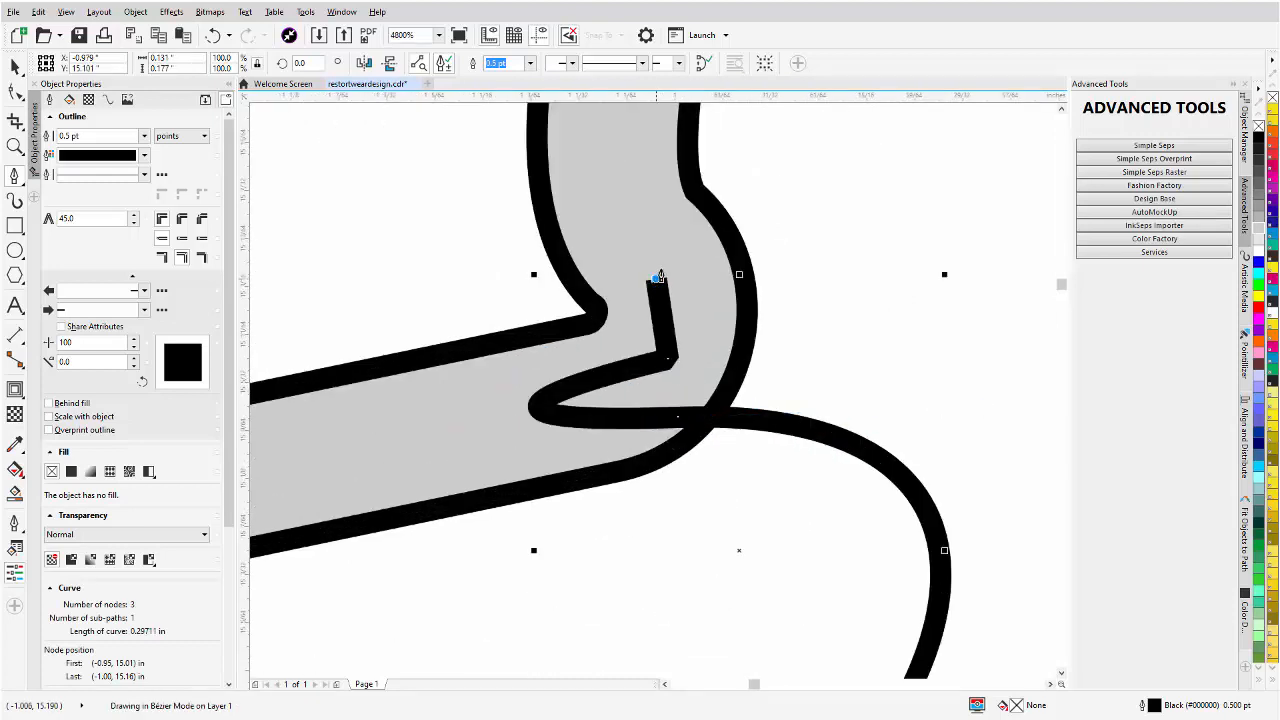
click(639, 177)
scroll(665, 600, down, 2)
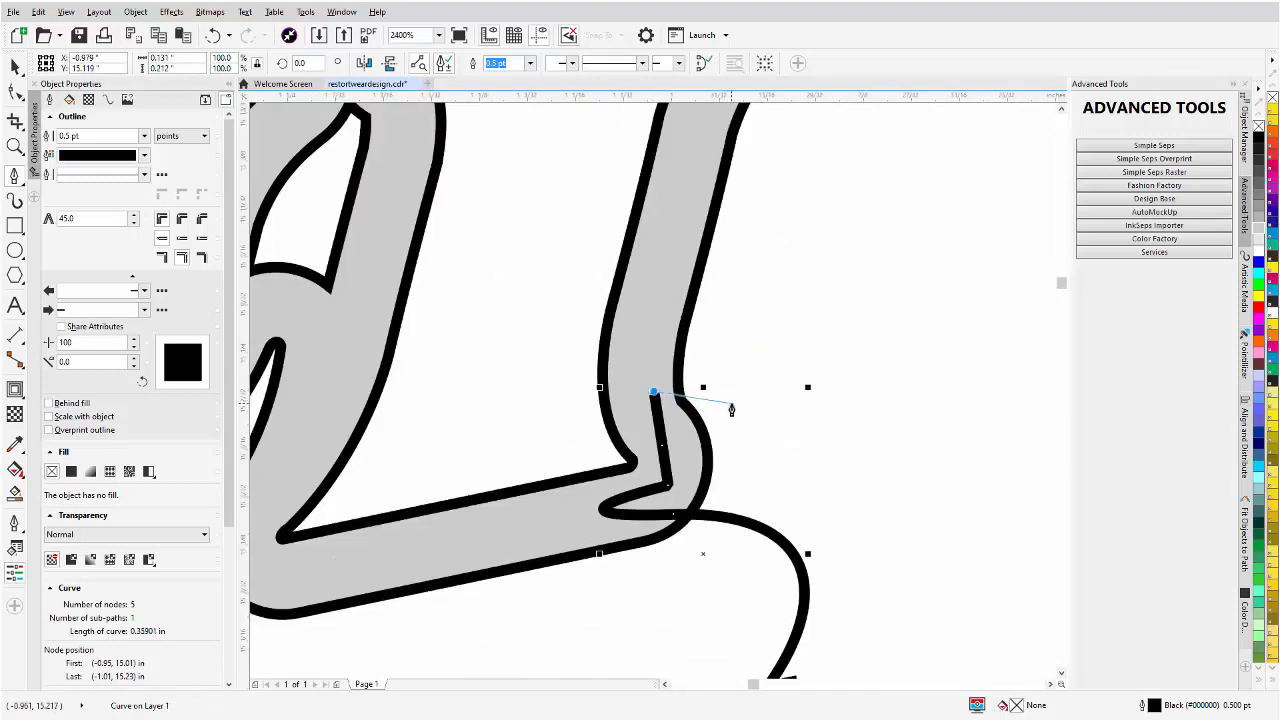
Curve the connector's outer edge from the foot of the r around to the tail's lower corner and close the shape.
drag(731, 404, 773, 419)
scroll(773, 419, down, 4)
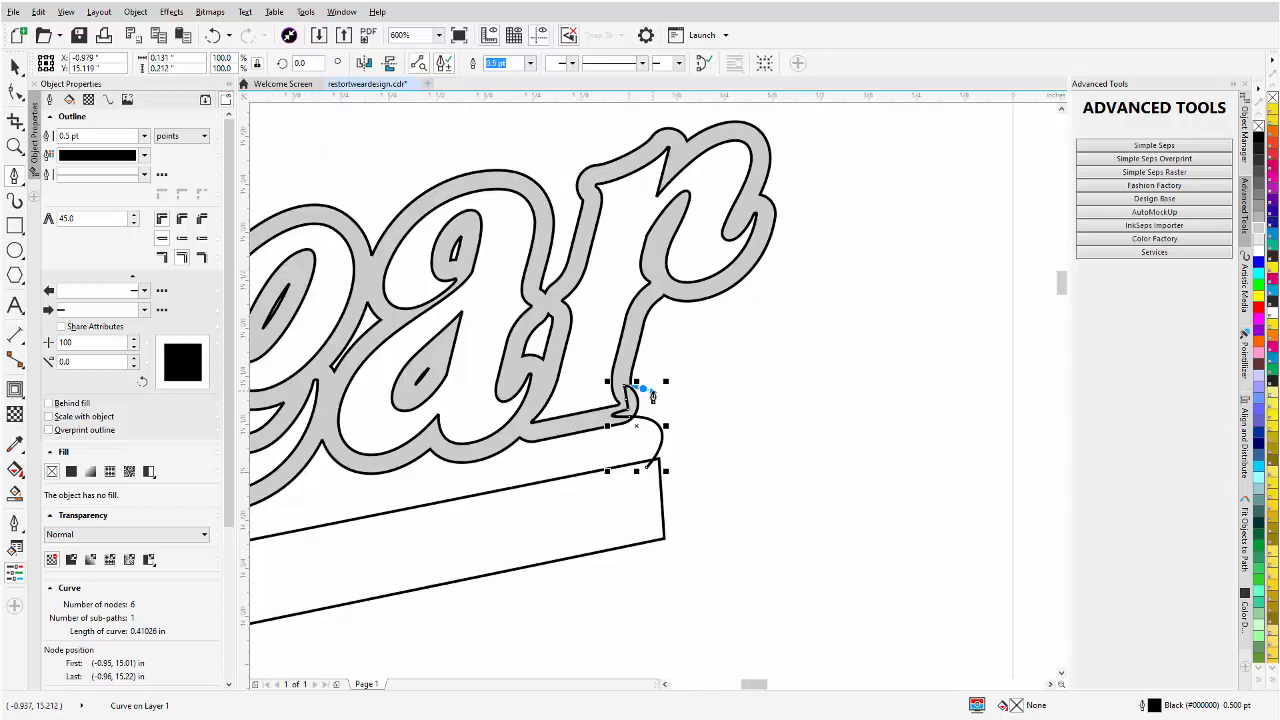
mouse_move(691, 407)
mouse_down()
mouse_move(730, 498)
mouse_move(718, 522)
mouse_move(684, 537)
mouse_up()
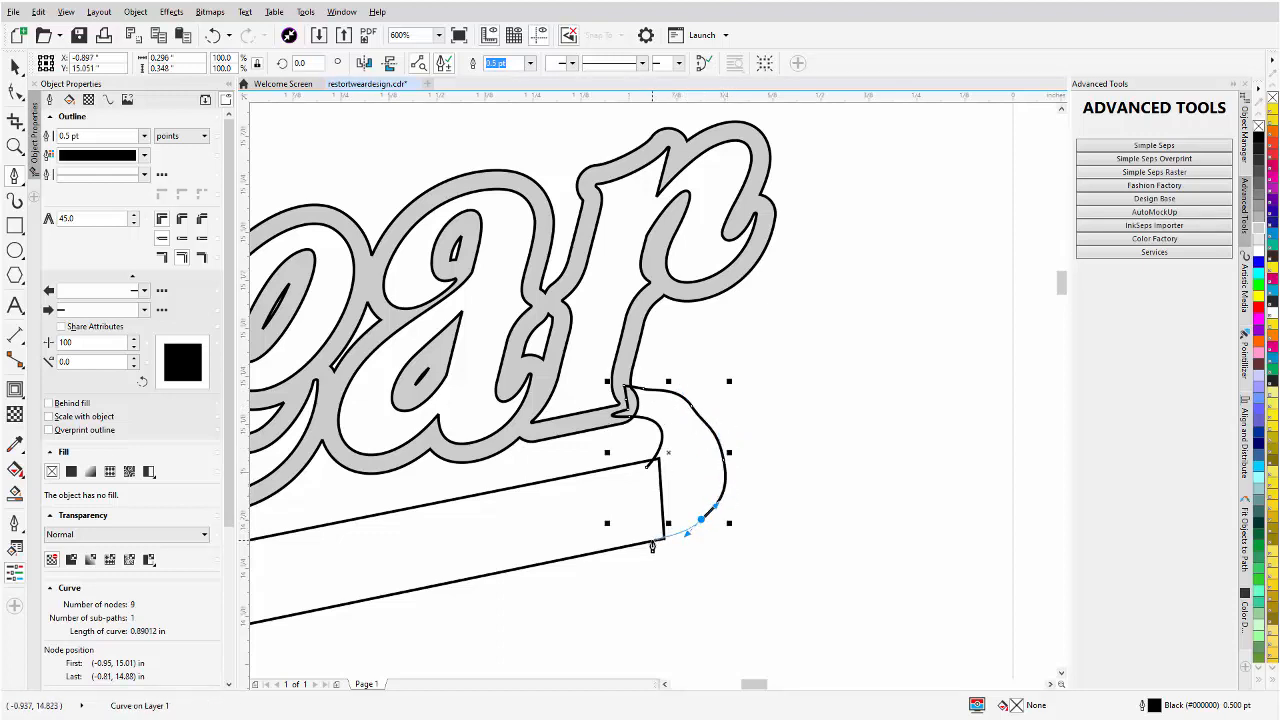
click(652, 540)
click(647, 466)
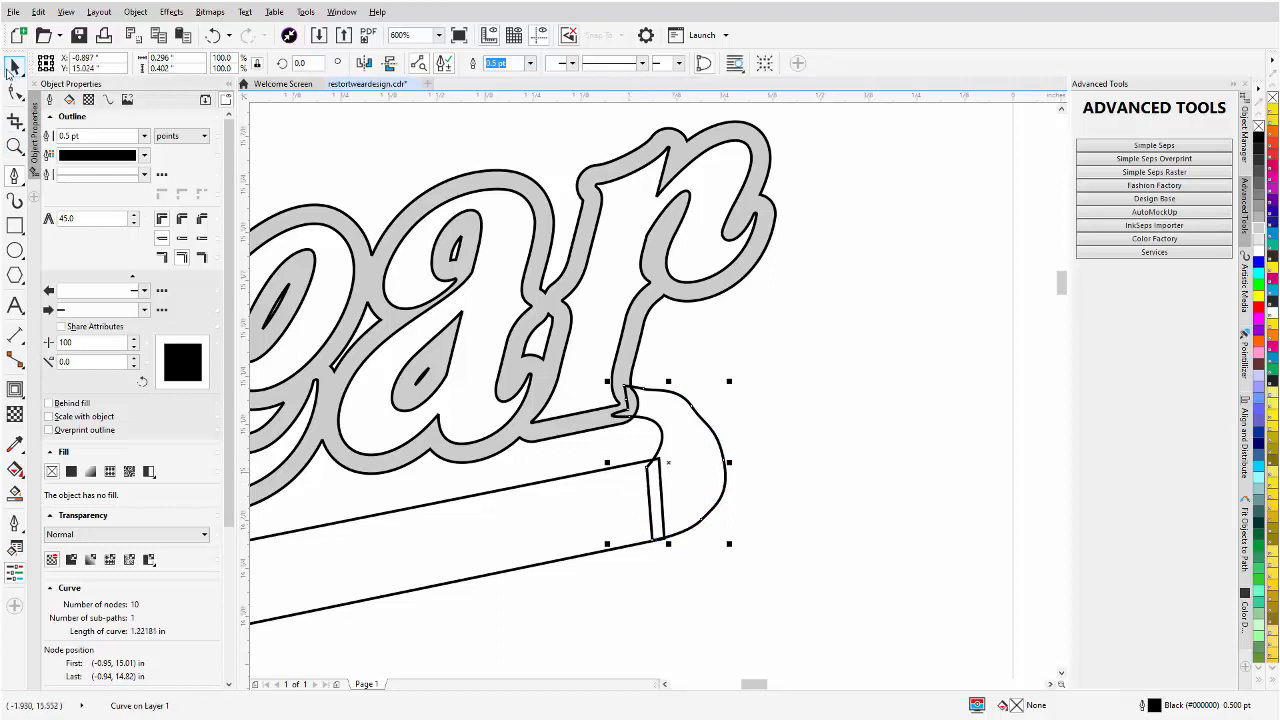
Weld the connector, the tail and the gray contour into one object and fill it with gray #B3B3B3.
click(15, 65)
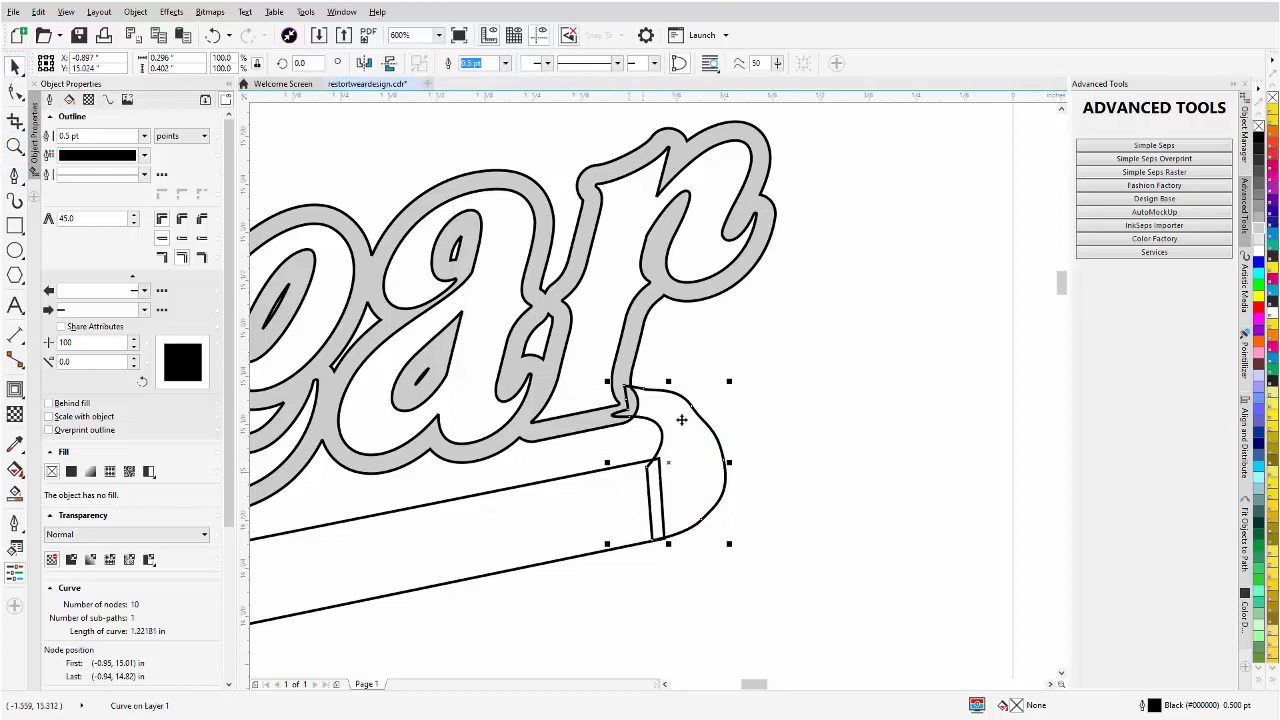
shift+click(637, 350)
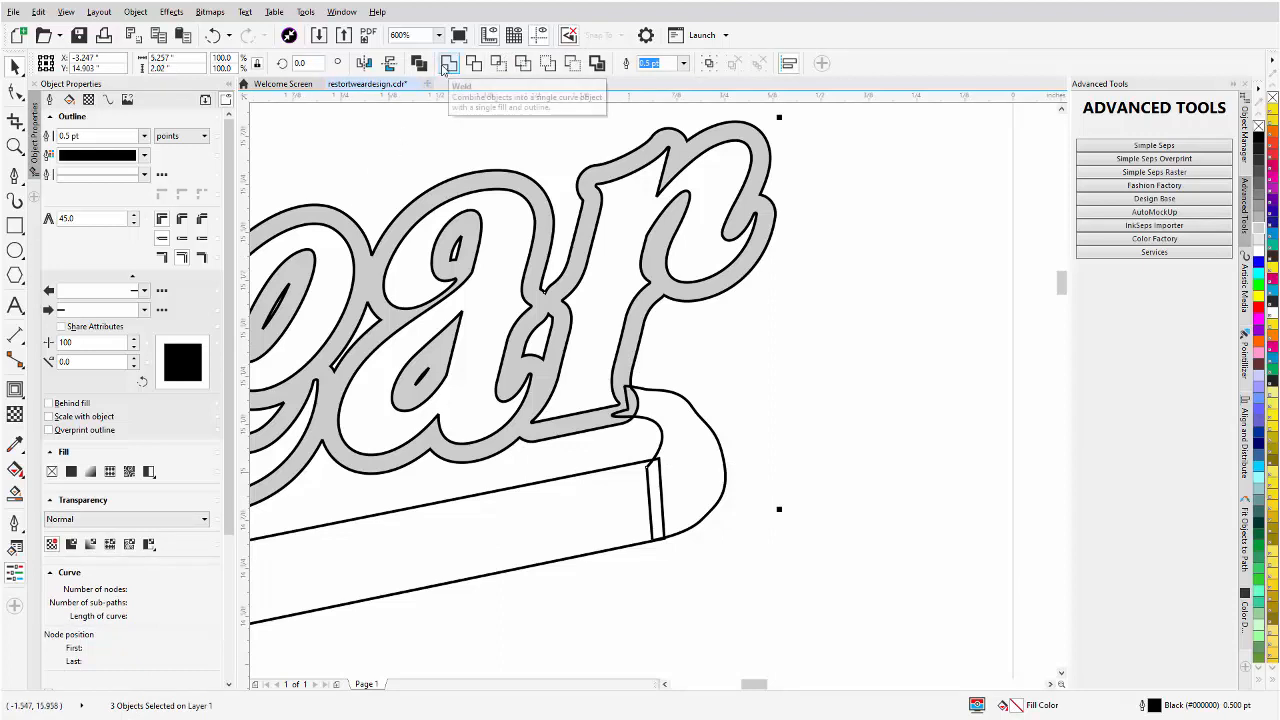
click(448, 63)
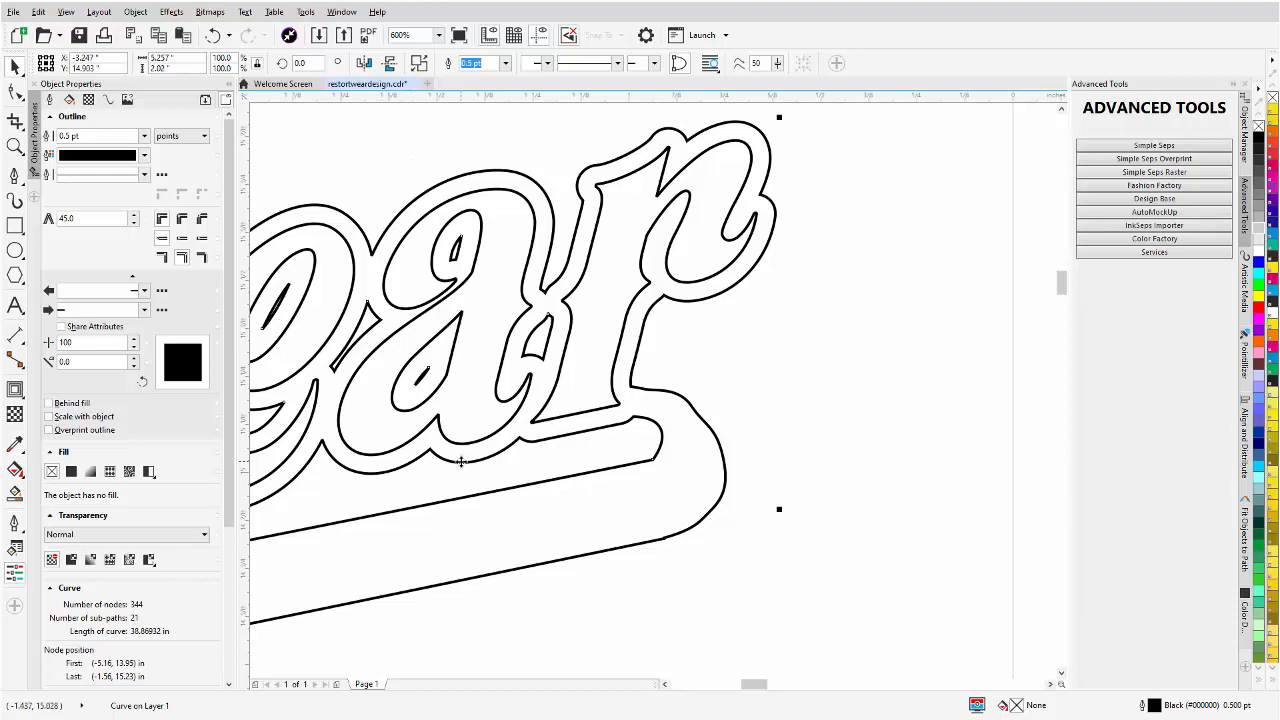
scroll(461, 461, down, 1)
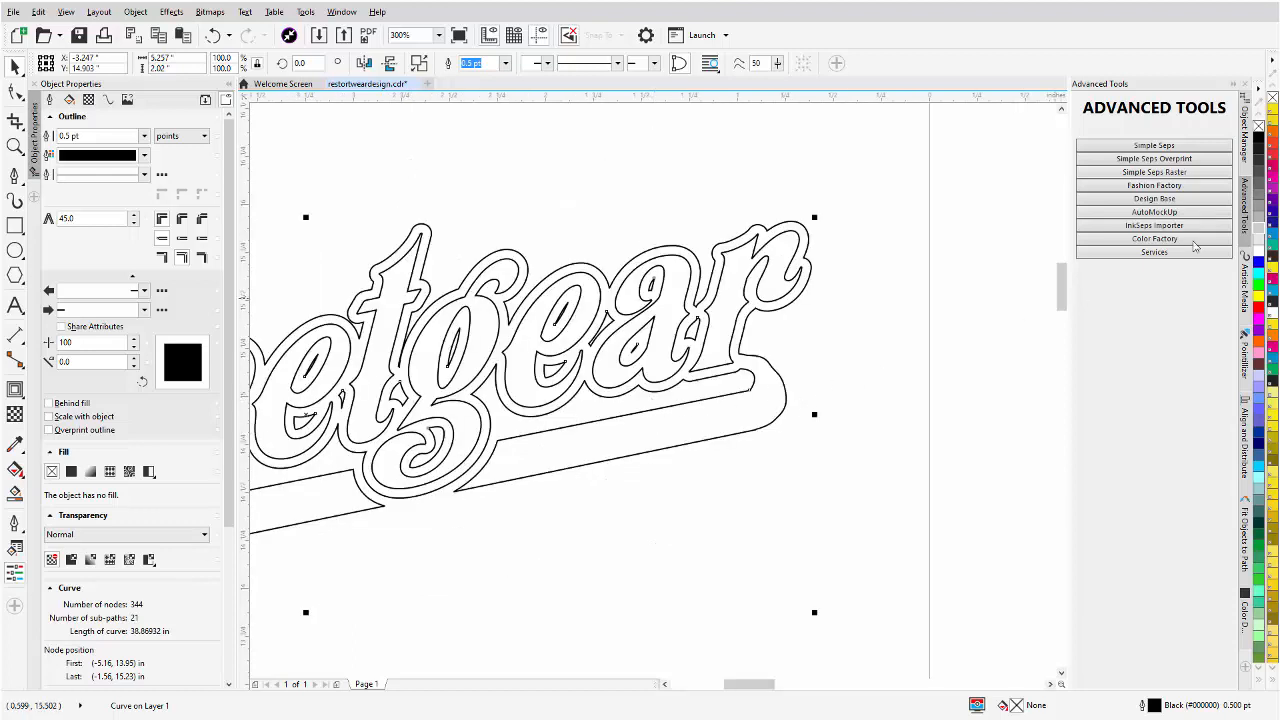
click(1260, 221)
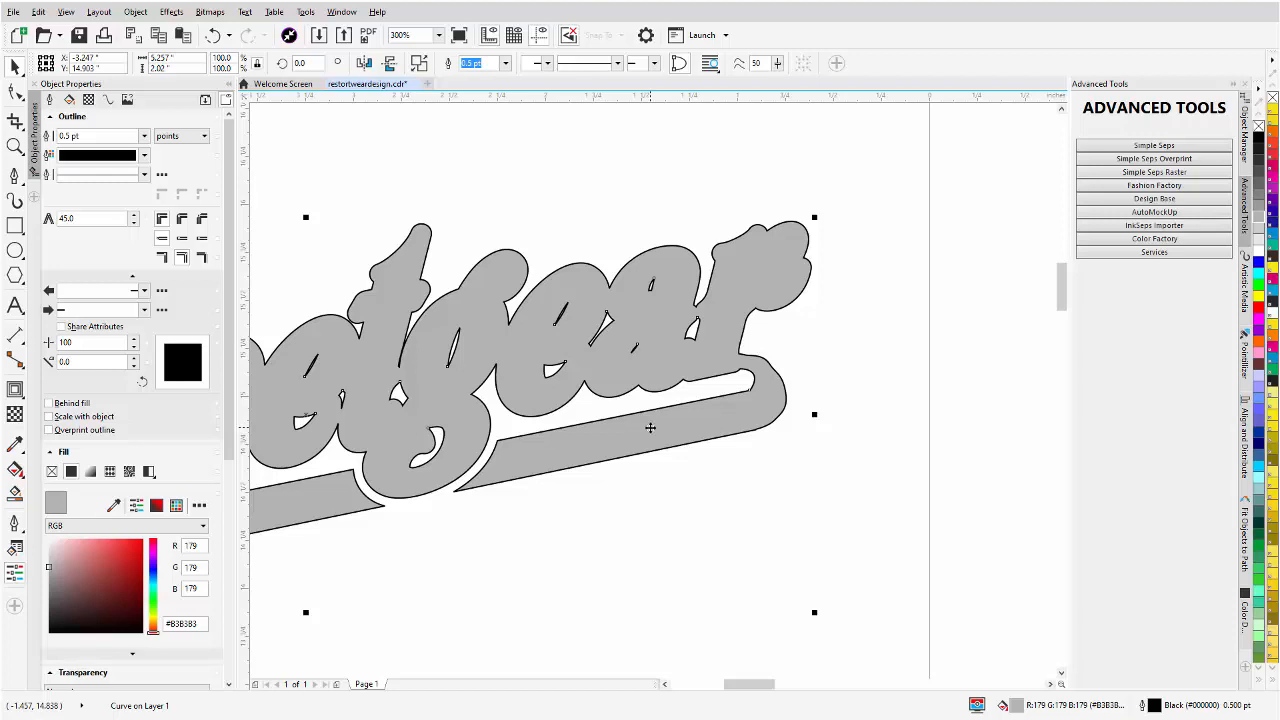
Send the welded gray shape behind the white lettering.
right_click(650, 428)
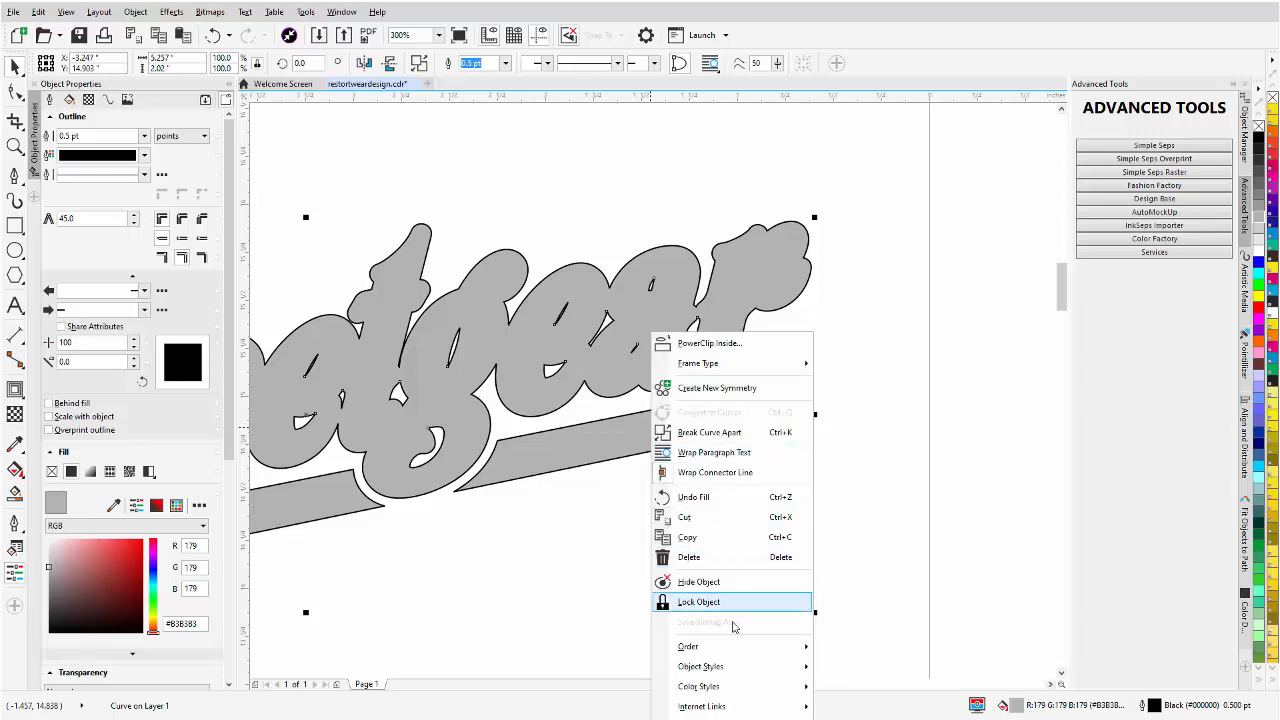
mouse_move(757, 646)
click(843, 668)
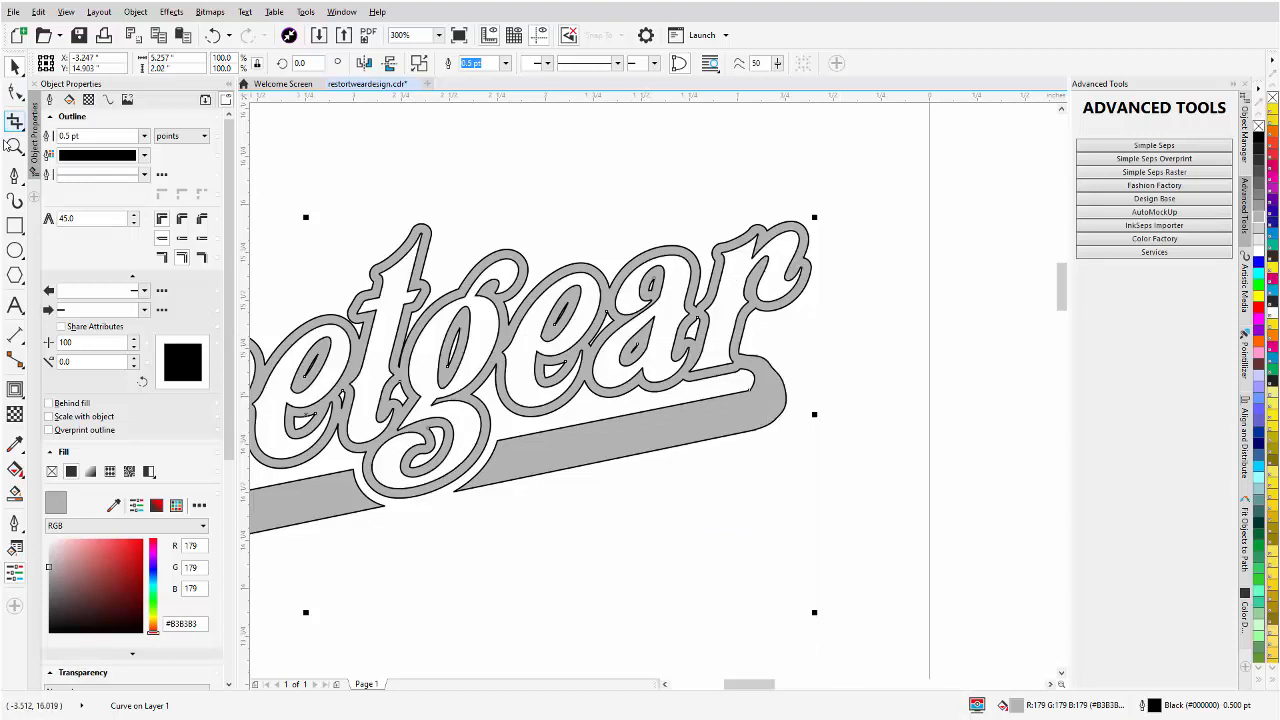
Delete the extra node on the upper edge of the inner gap below the r to smooth where the connector begins.
click(15, 92)
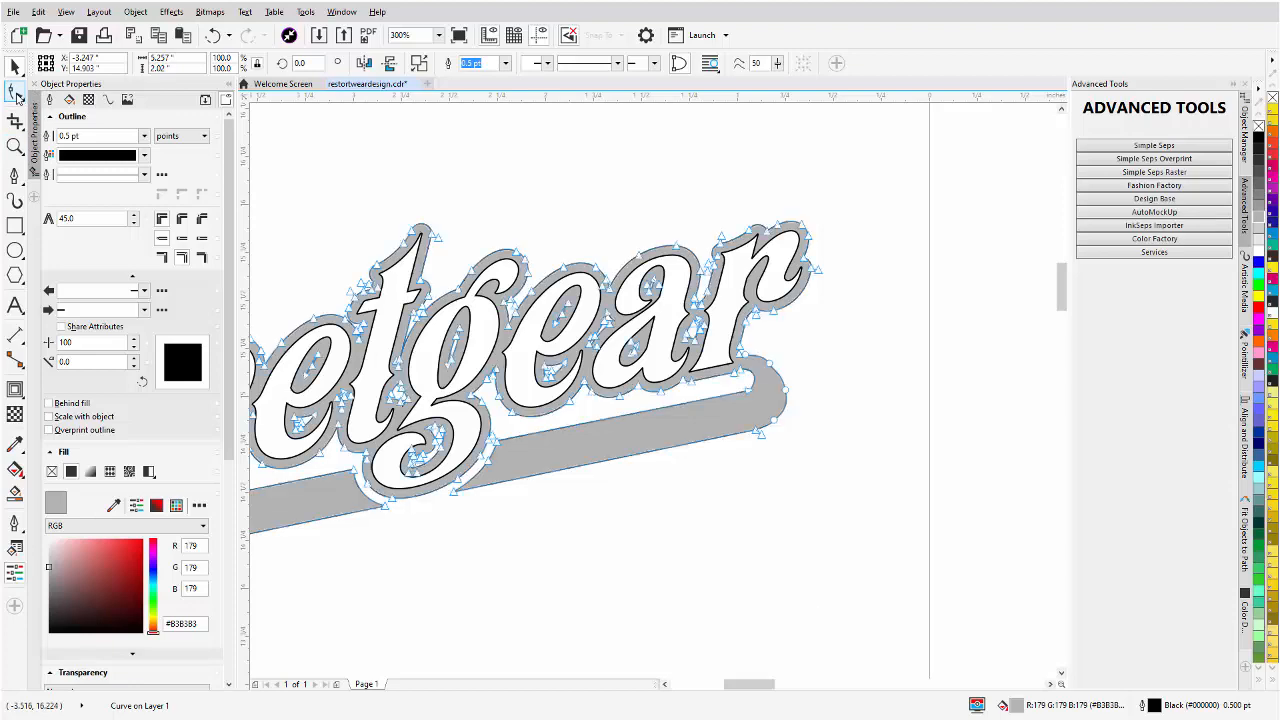
scroll(759, 387, up, 1)
scroll(759, 387, up, 1)
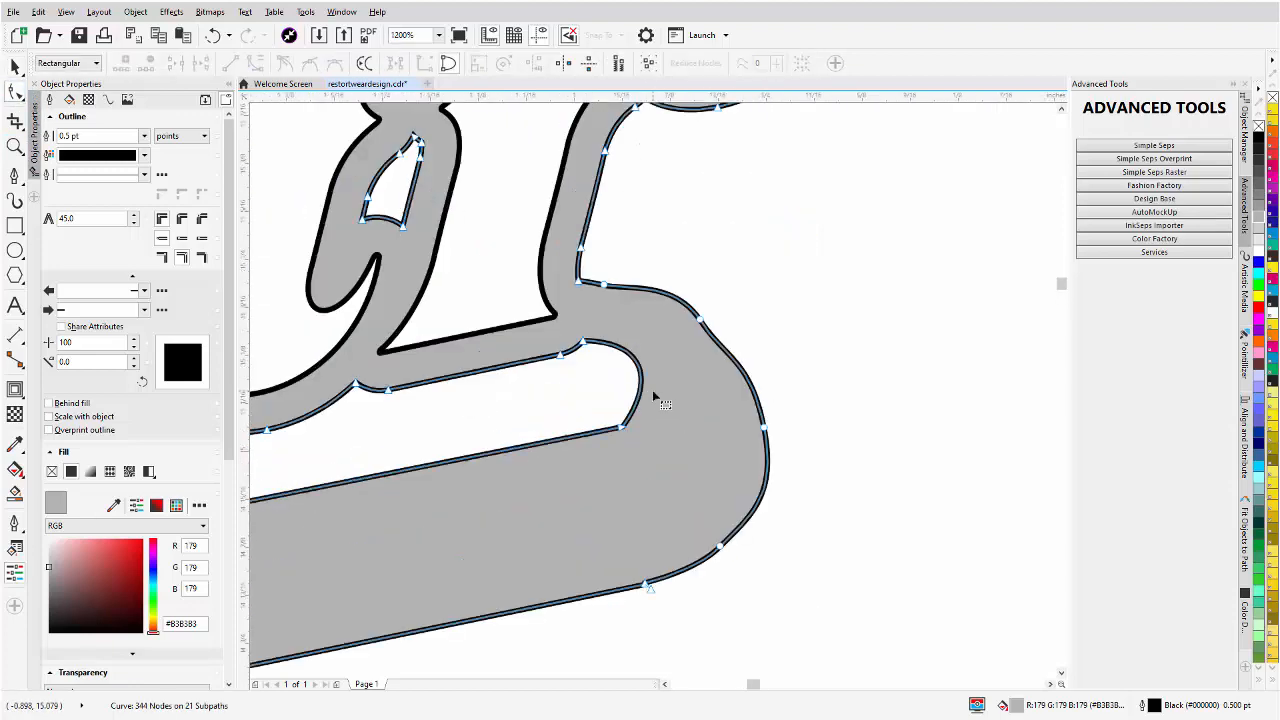
click(587, 344)
key(Delete)
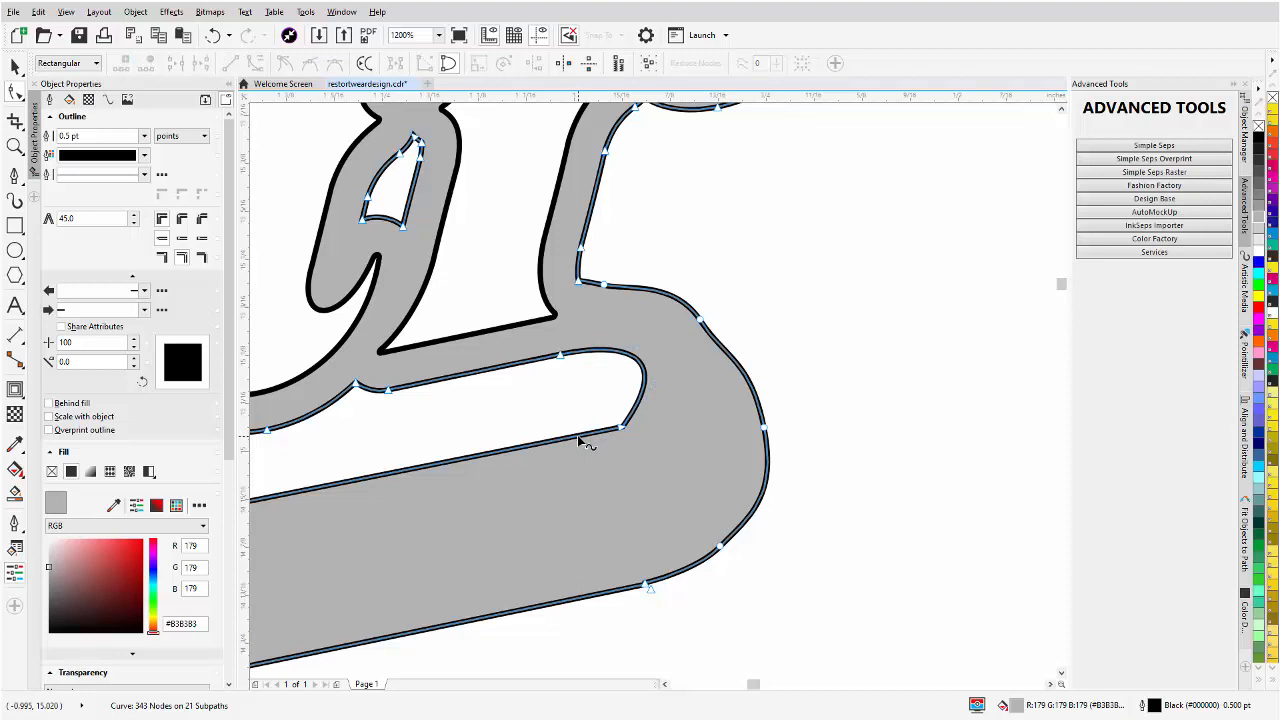
Try to round the gap's lower corner by adding nodes around it and deleting the corner nodes, and undo the deletion.
double_click(578, 438)
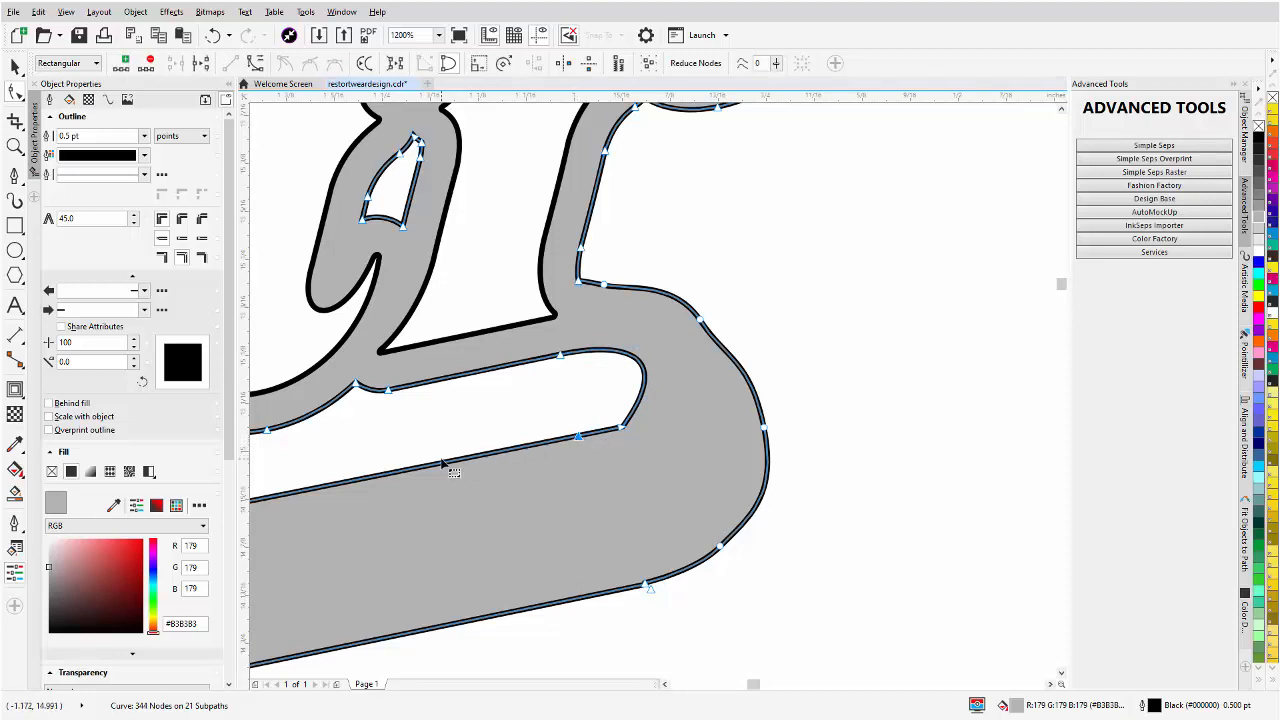
click(633, 412)
double_click(633, 412)
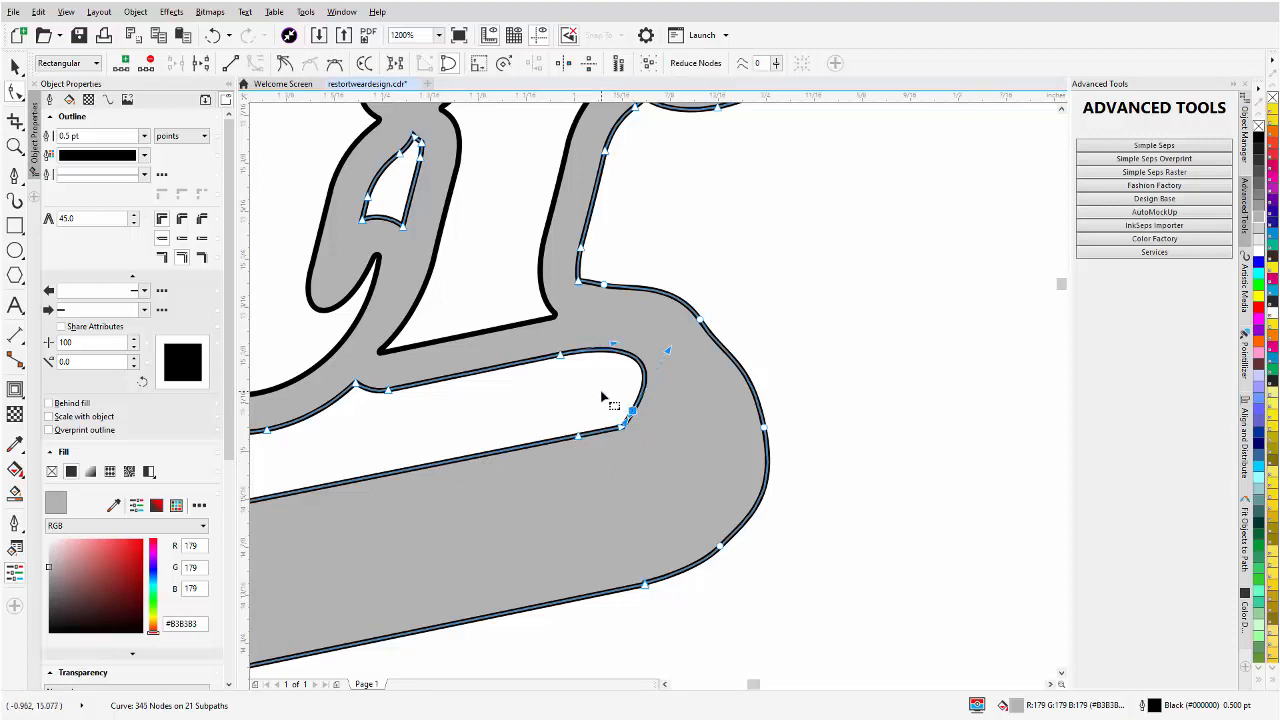
drag(601, 391, 648, 452)
key(Delete)
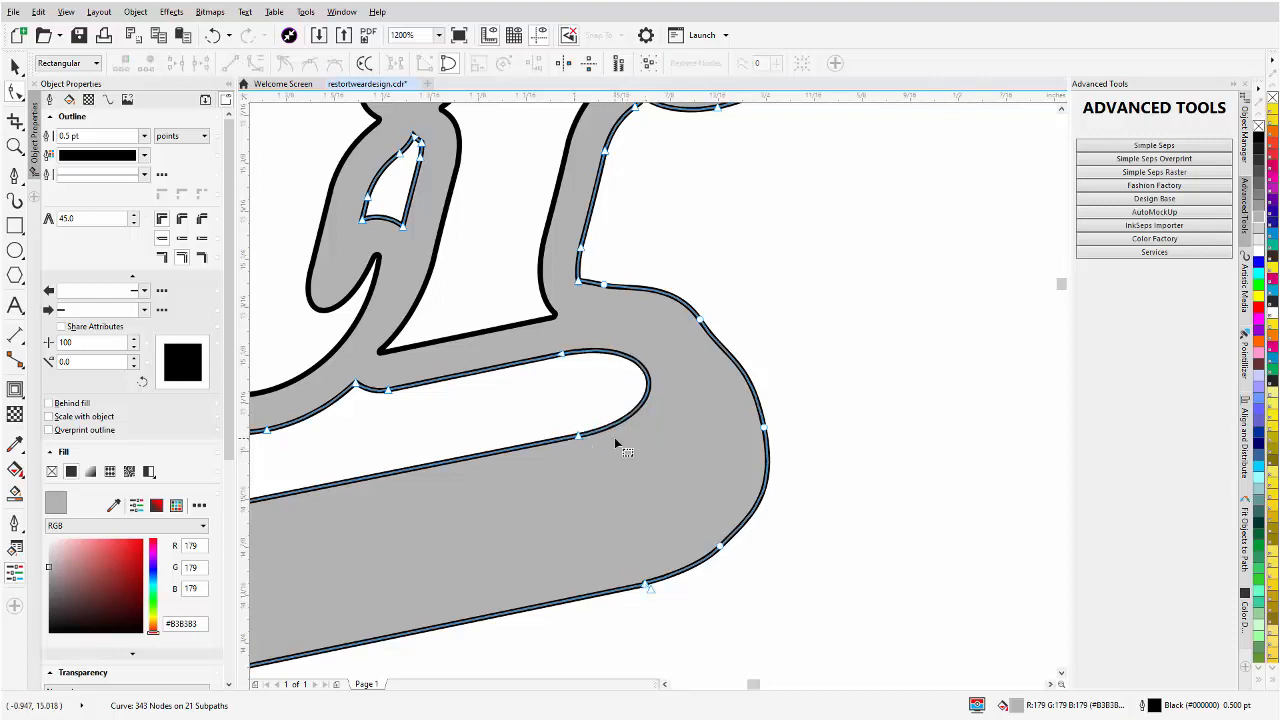
key(ctrl+z)
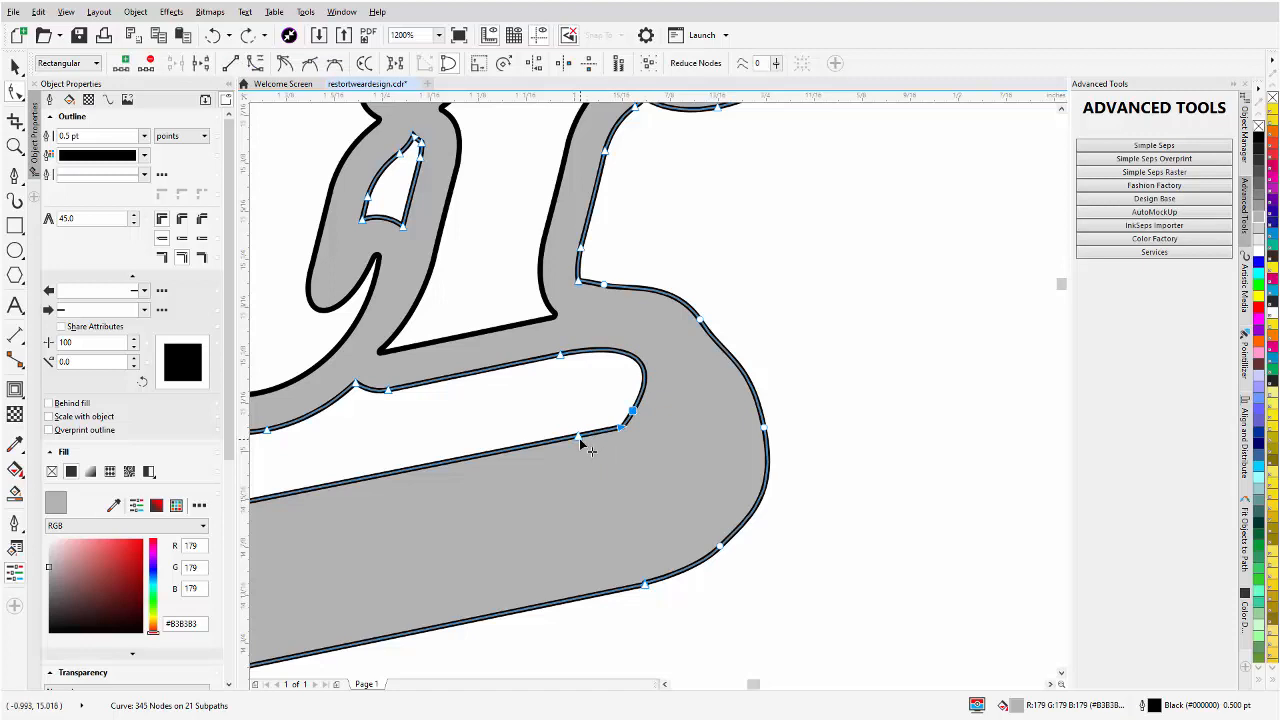
Remove the added node from the tail's upper edge, try deleting the corner nodes without it, and undo that deletion.
double_click(579, 437)
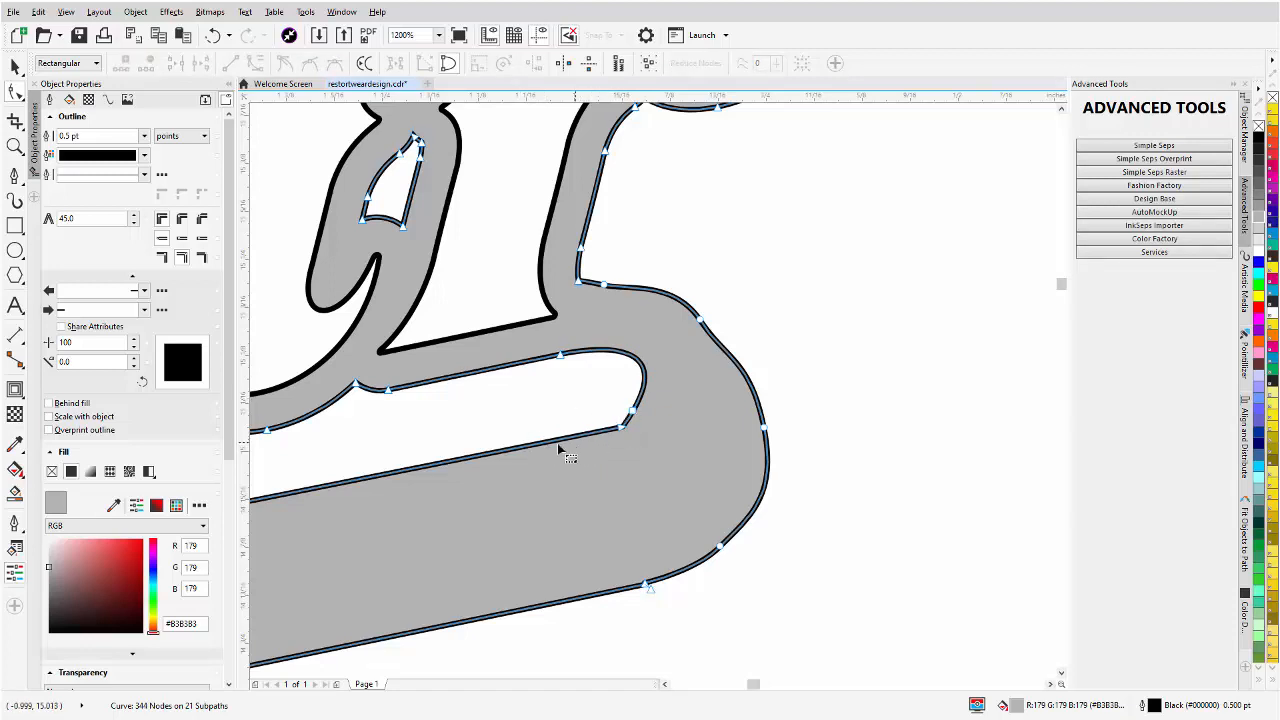
drag(603, 400, 651, 446)
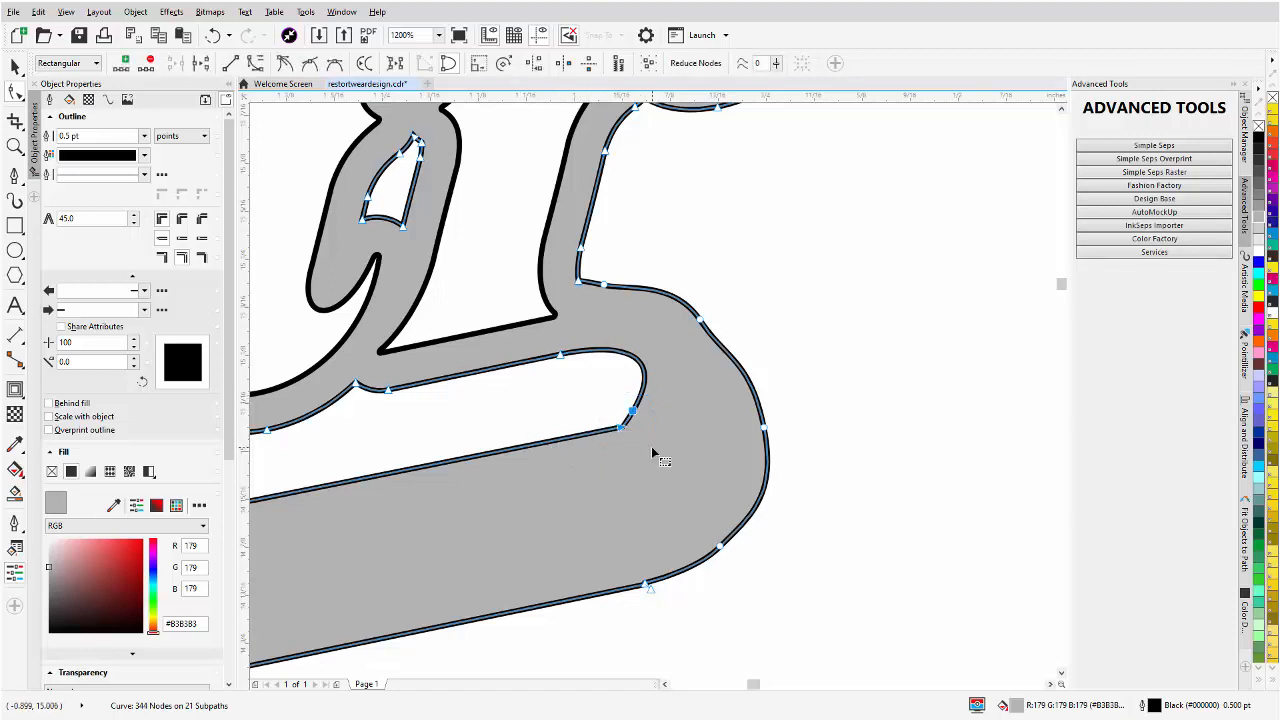
key(Delete)
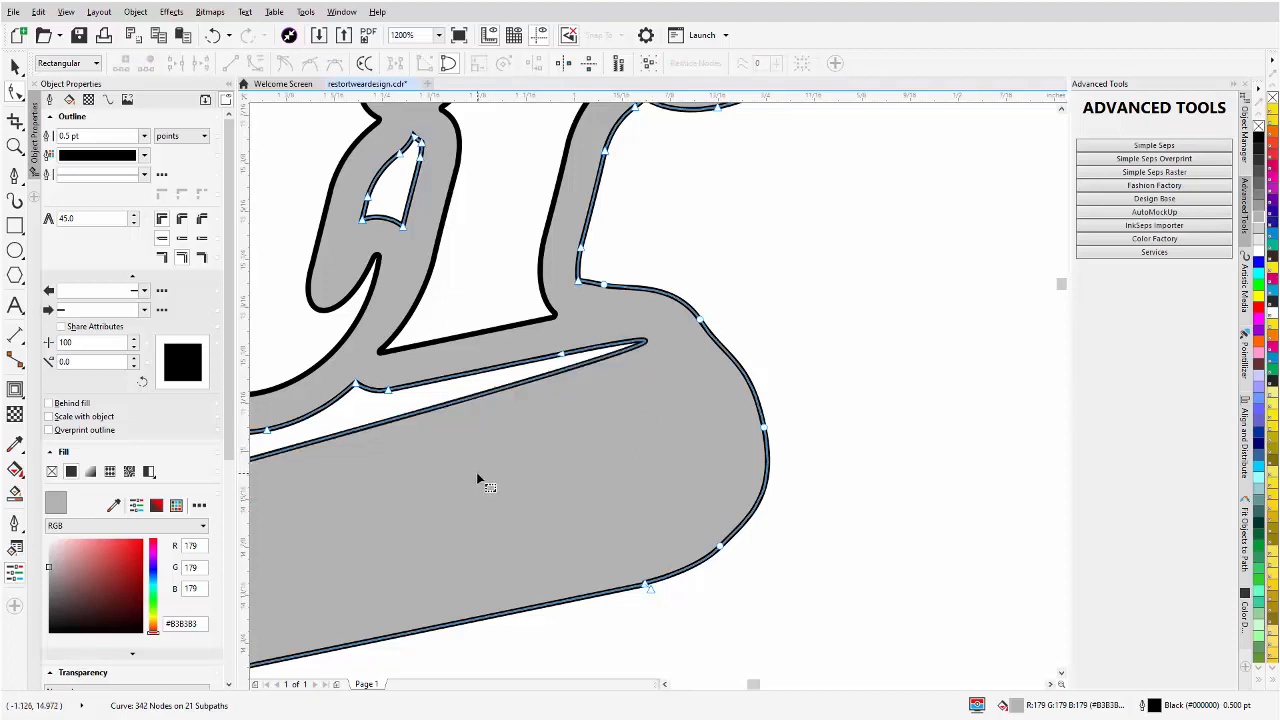
key(ctrl+z)
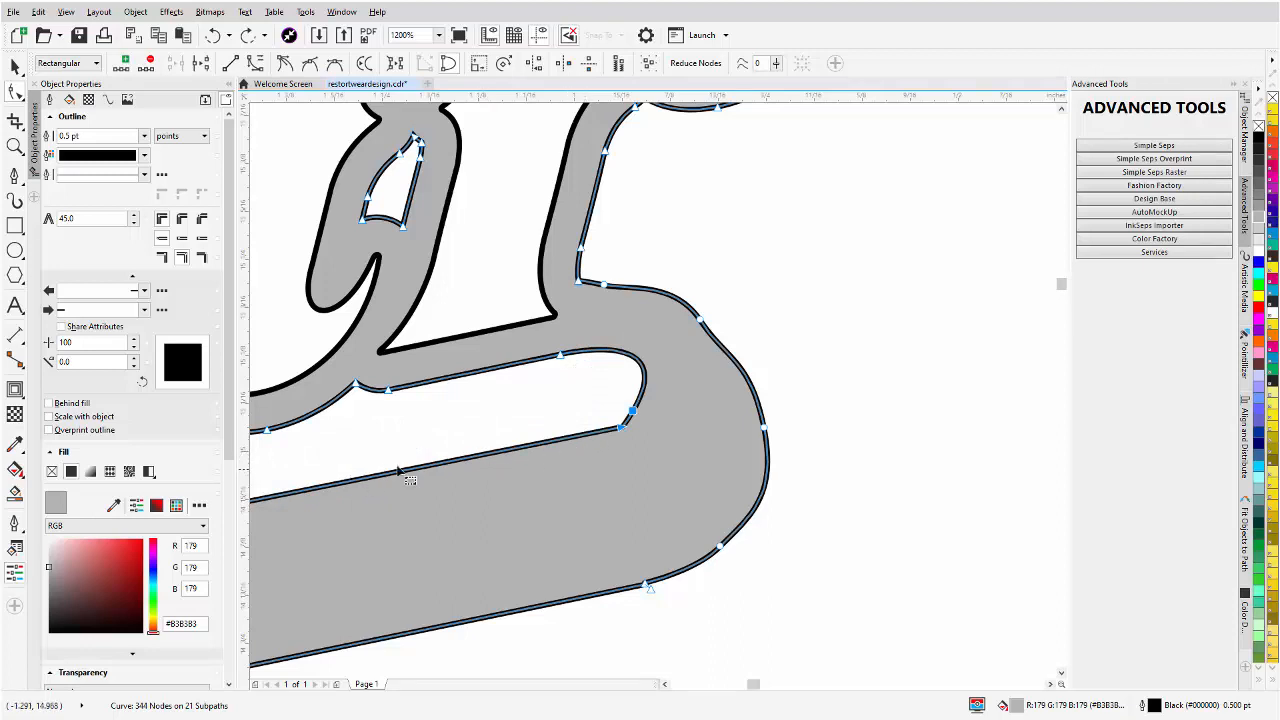
Round the gap's lower corner by adding a node on the tail's upper edge and deleting the two nodes at the corner.
click(575, 440)
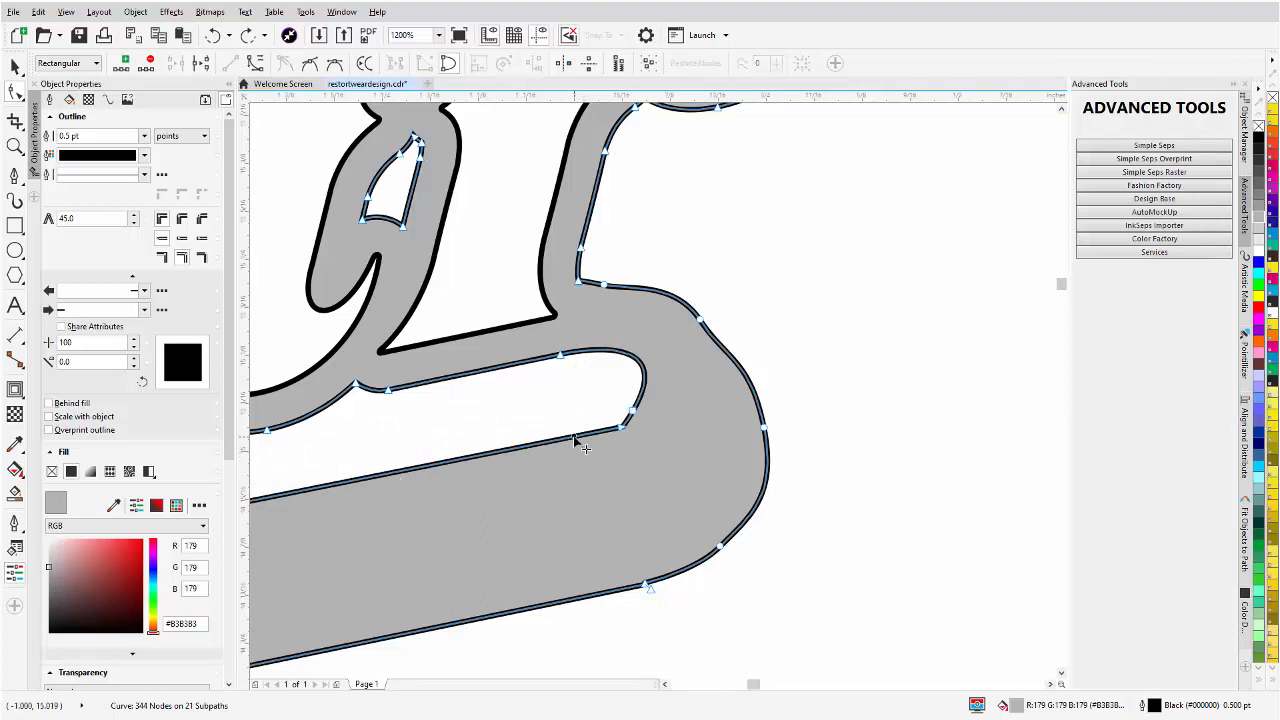
double_click(575, 440)
click(630, 414)
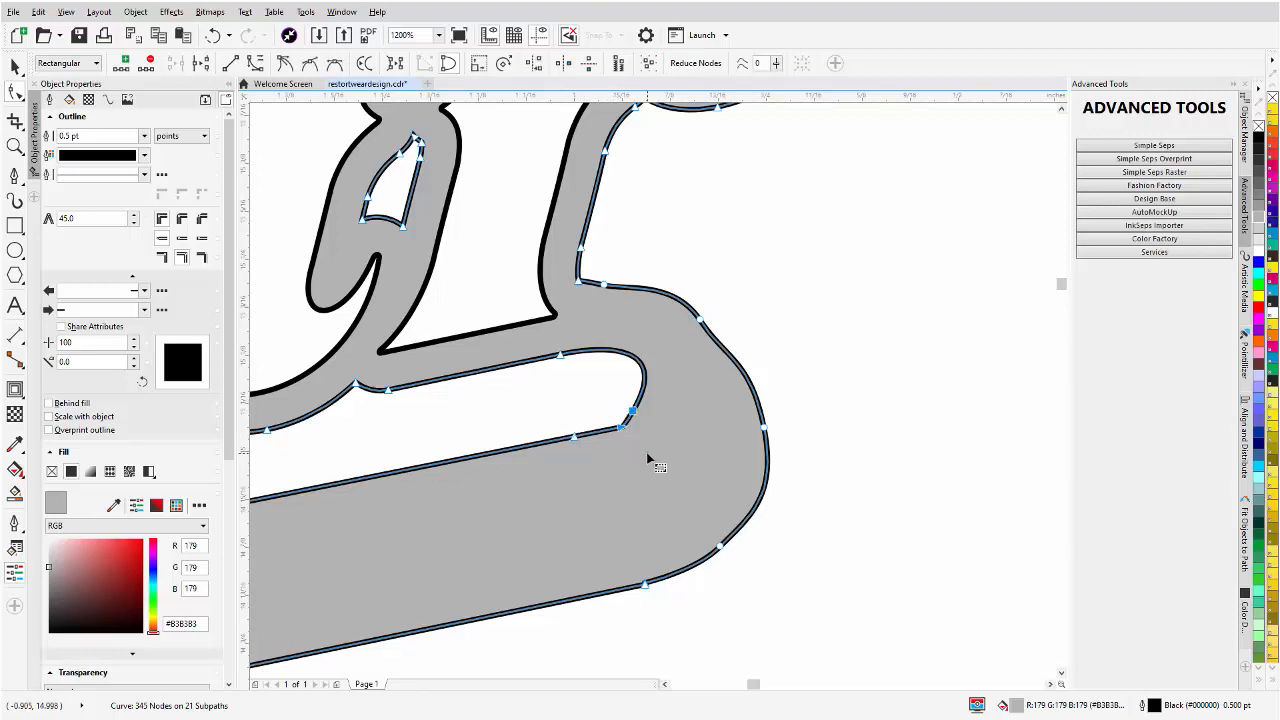
key(Delete)
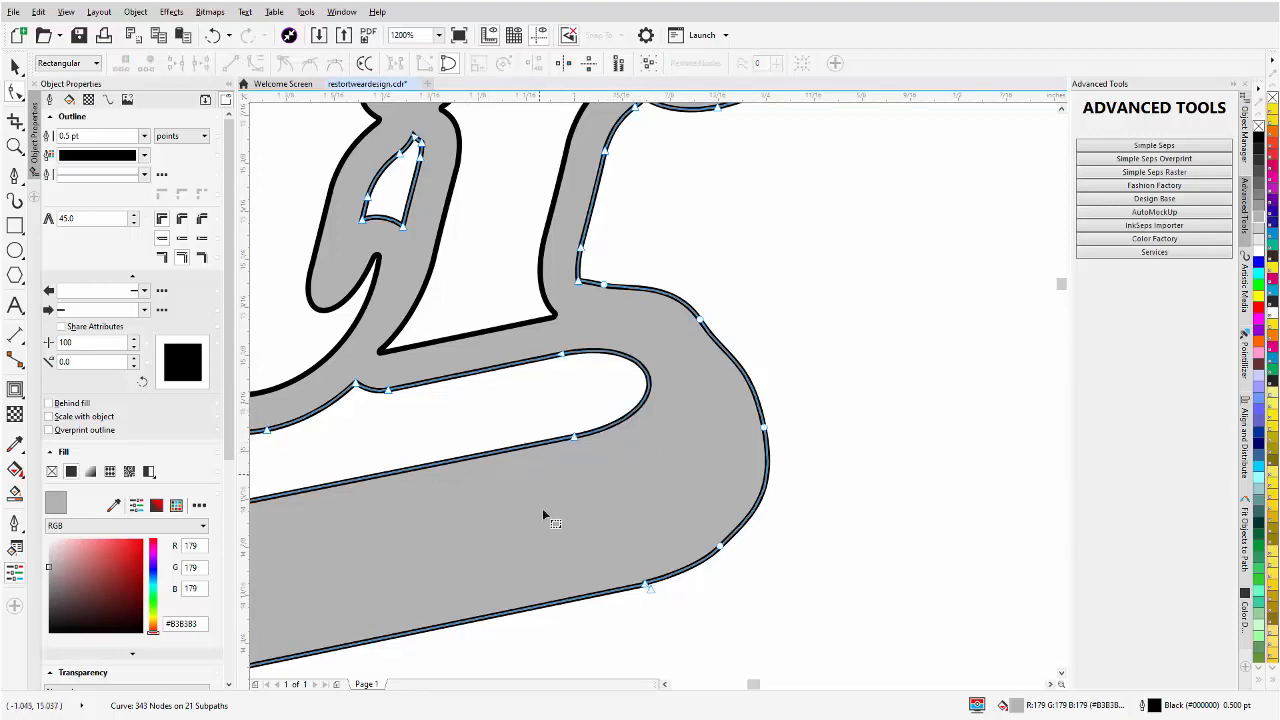
Smooth the connector's outer curve by adding a node on the tail's lower edge and deleting the joint node and the two bulge nodes.
double_click(578, 600)
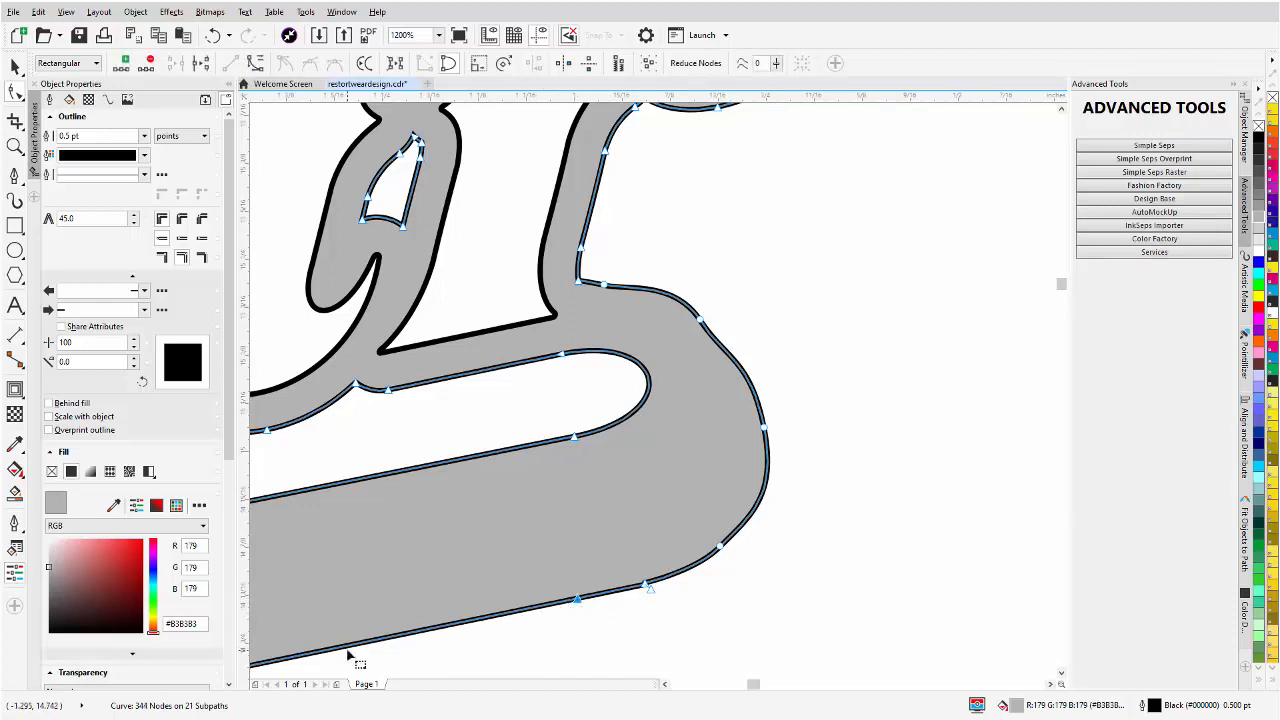
drag(630, 566, 670, 607)
double_click(646, 584)
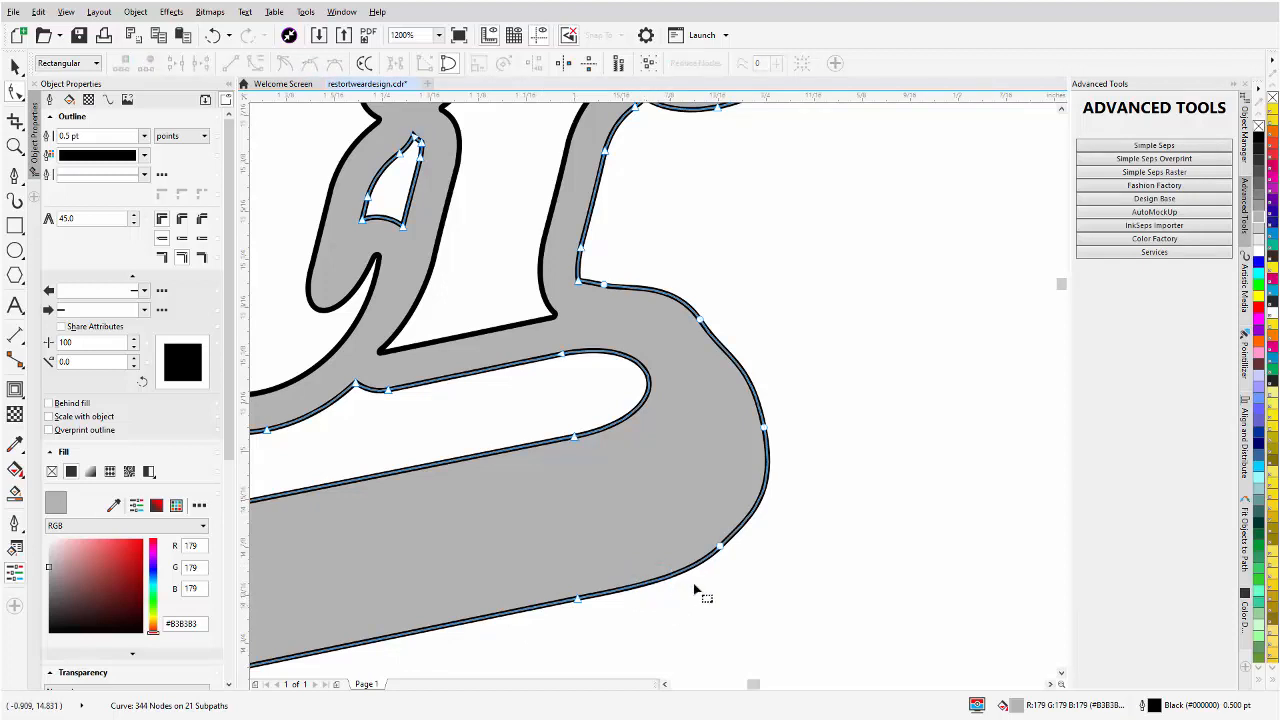
double_click(767, 428)
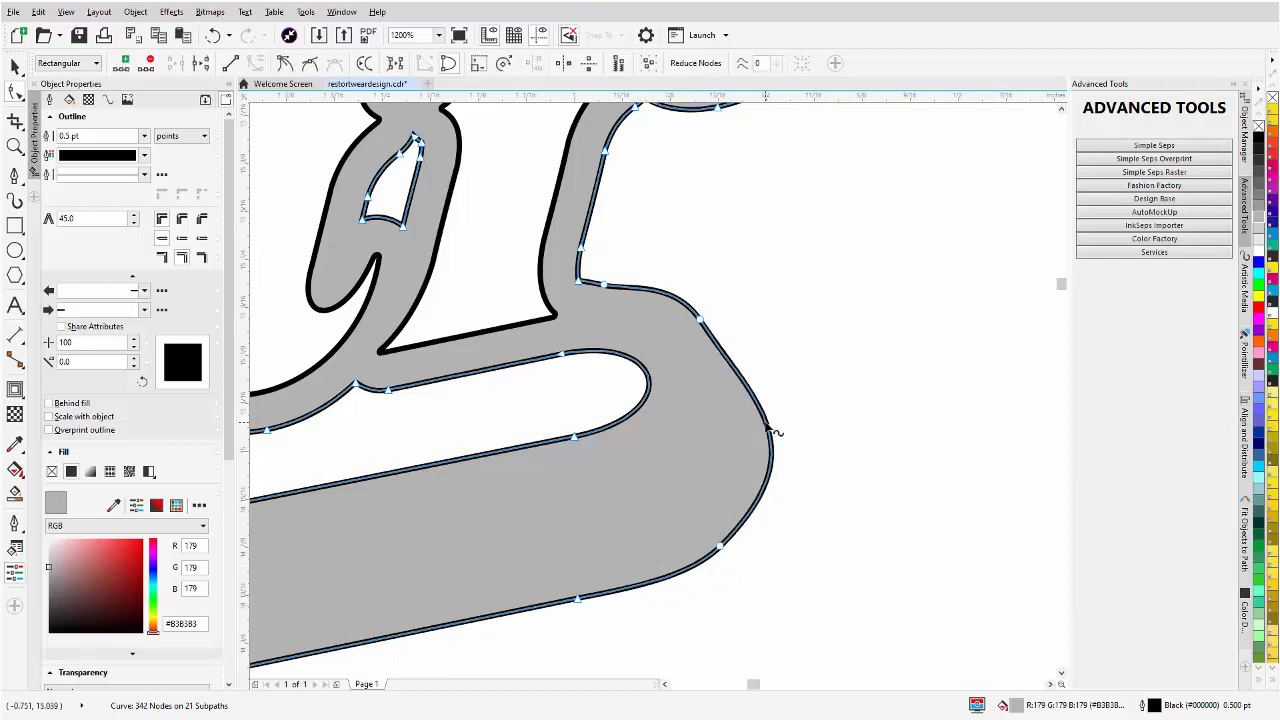
double_click(703, 324)
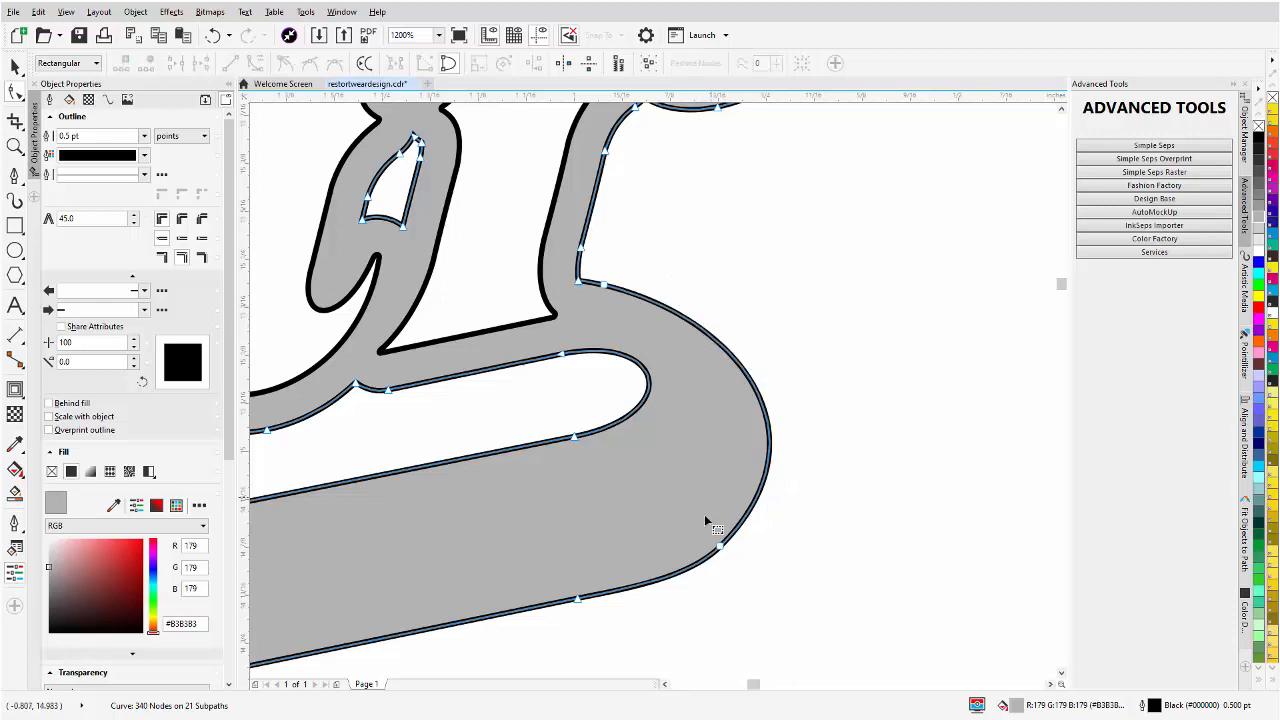
Round the sharp corner where the r's contour meets the connector by adding a node above it, deleting both nodes and adjusting the curve.
scroll(583, 284, up, 2)
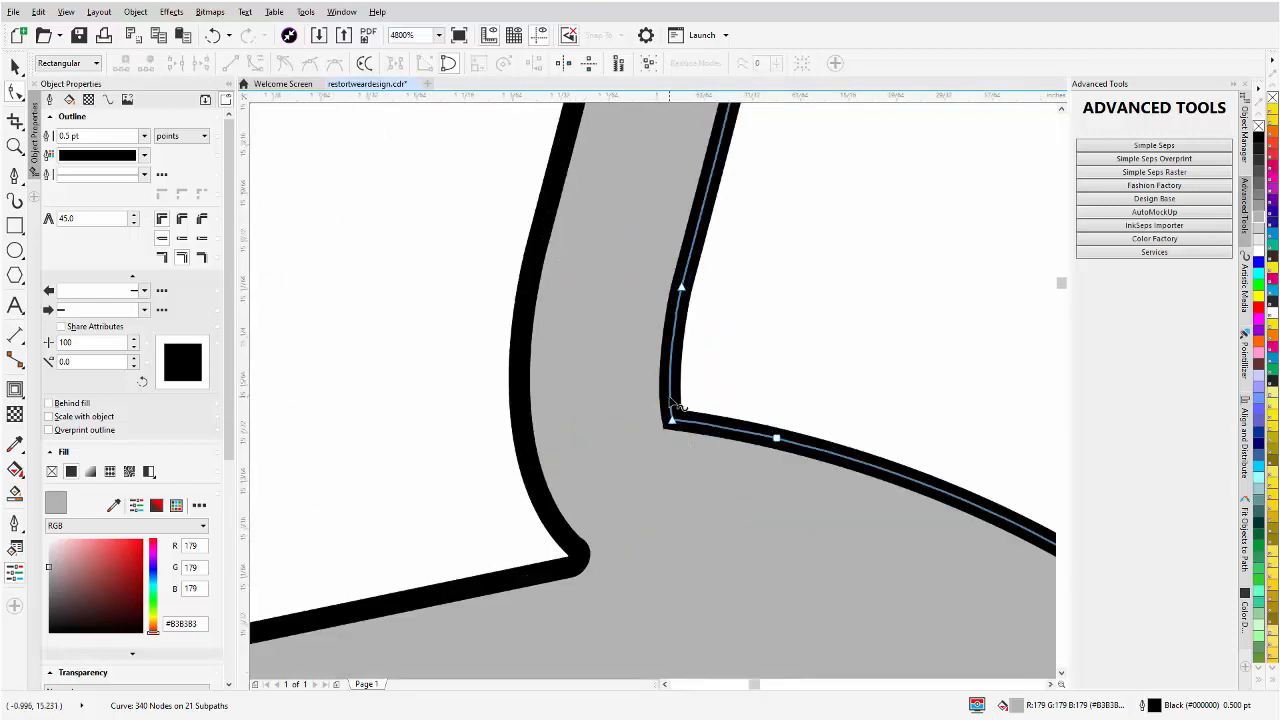
click(670, 398)
key(plus)
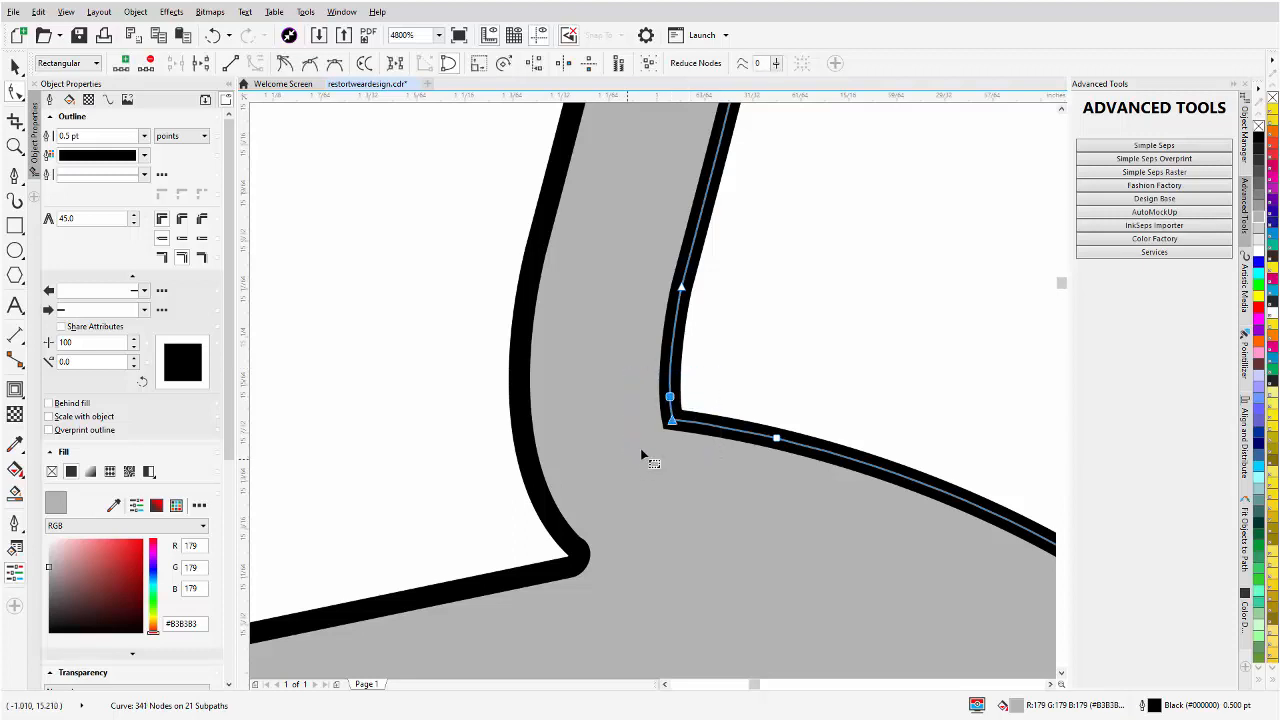
key(Delete)
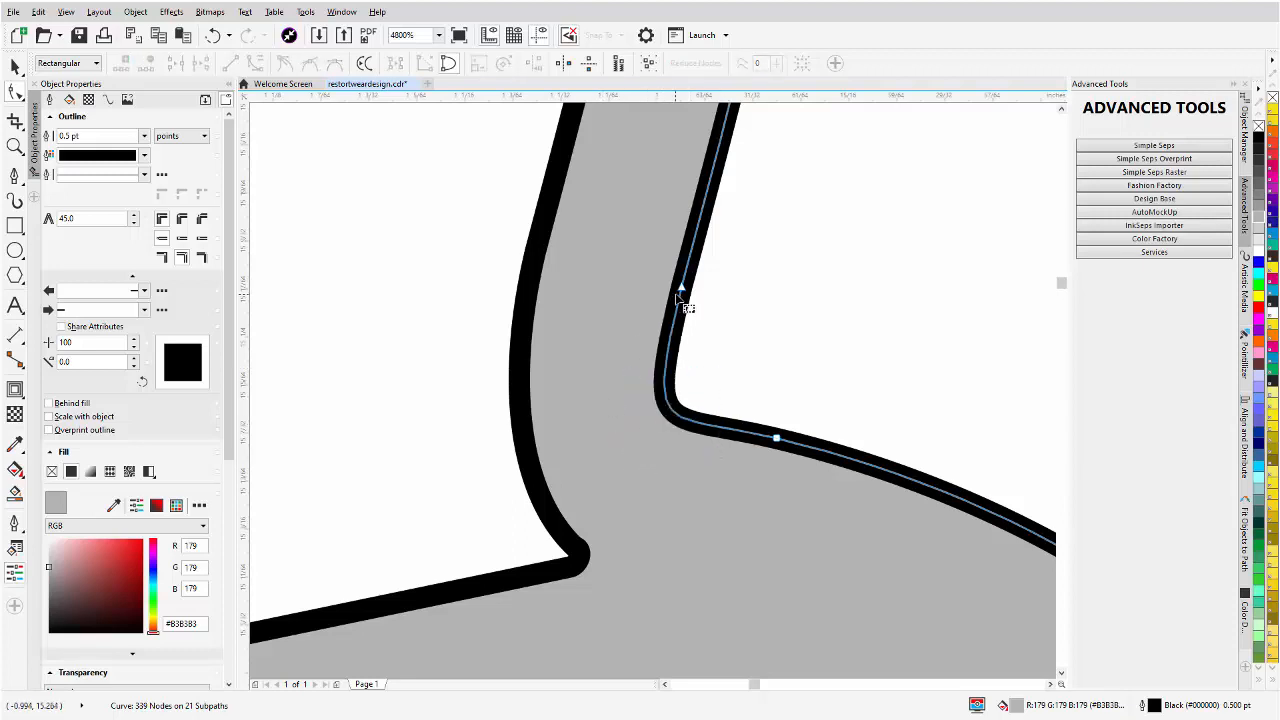
click(680, 297)
mouse_move(657, 414)
mouse_down()
mouse_move(645, 447)
mouse_move(661, 398)
mouse_up()
Apply a one-step outside contour to the whole welded gray shape.
scroll(705, 490, down, 1)
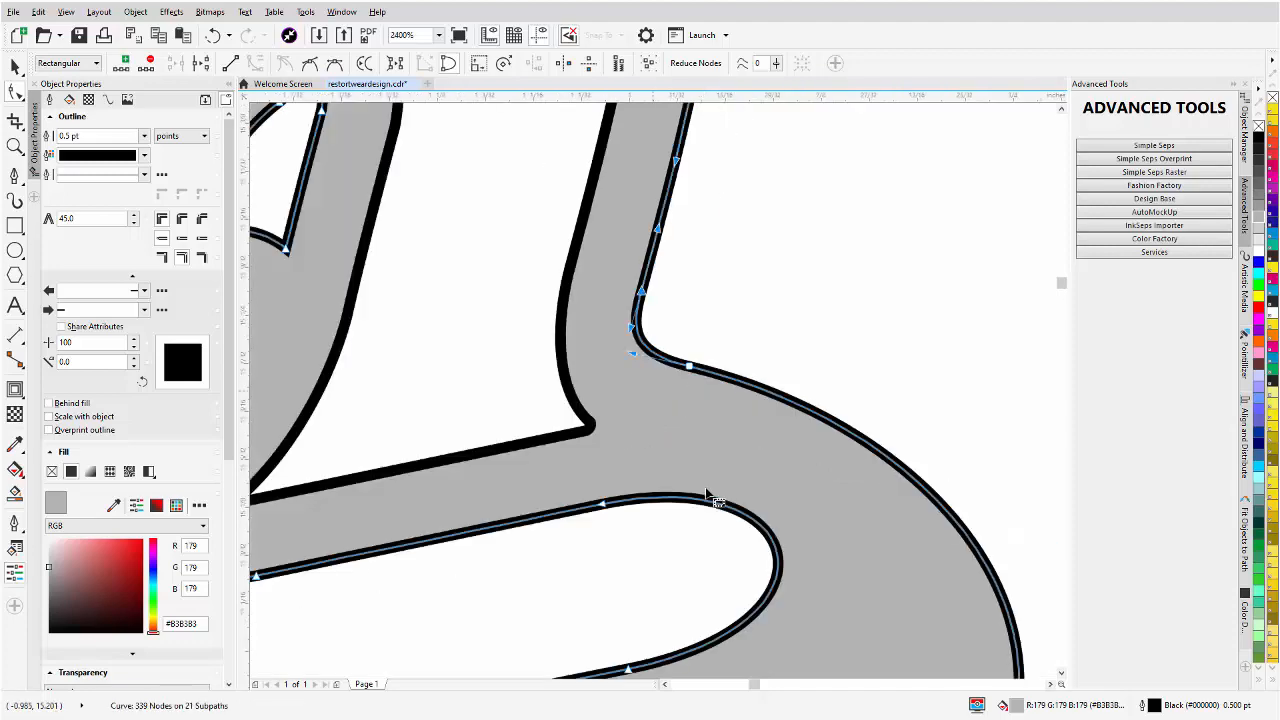
scroll(707, 497, down, 4)
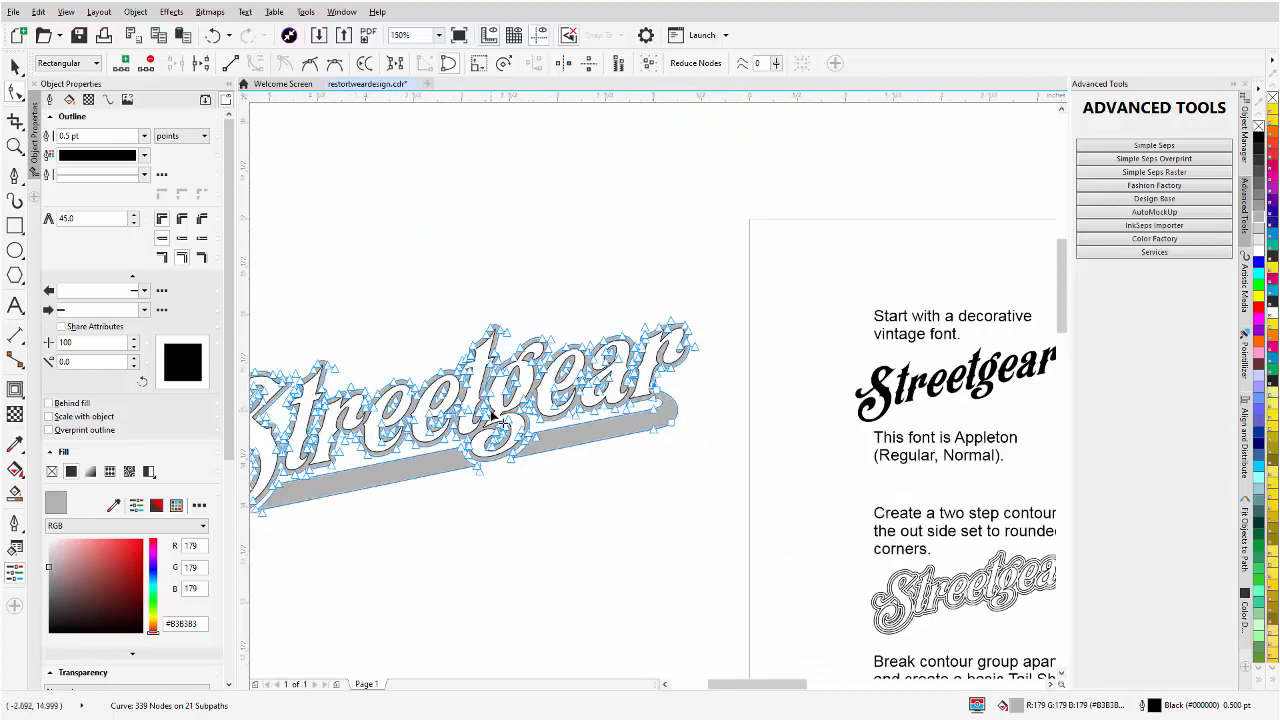
scroll(657, 386, down, 1)
scroll(586, 409, up, 2)
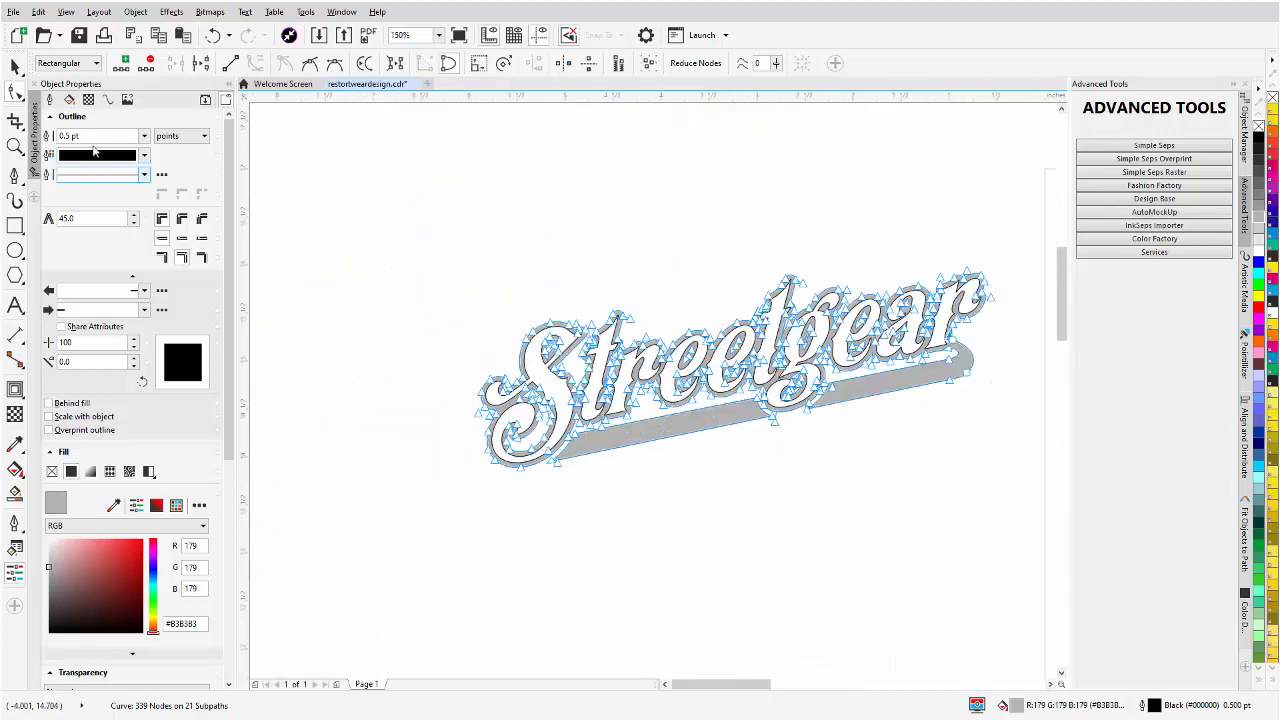
click(15, 65)
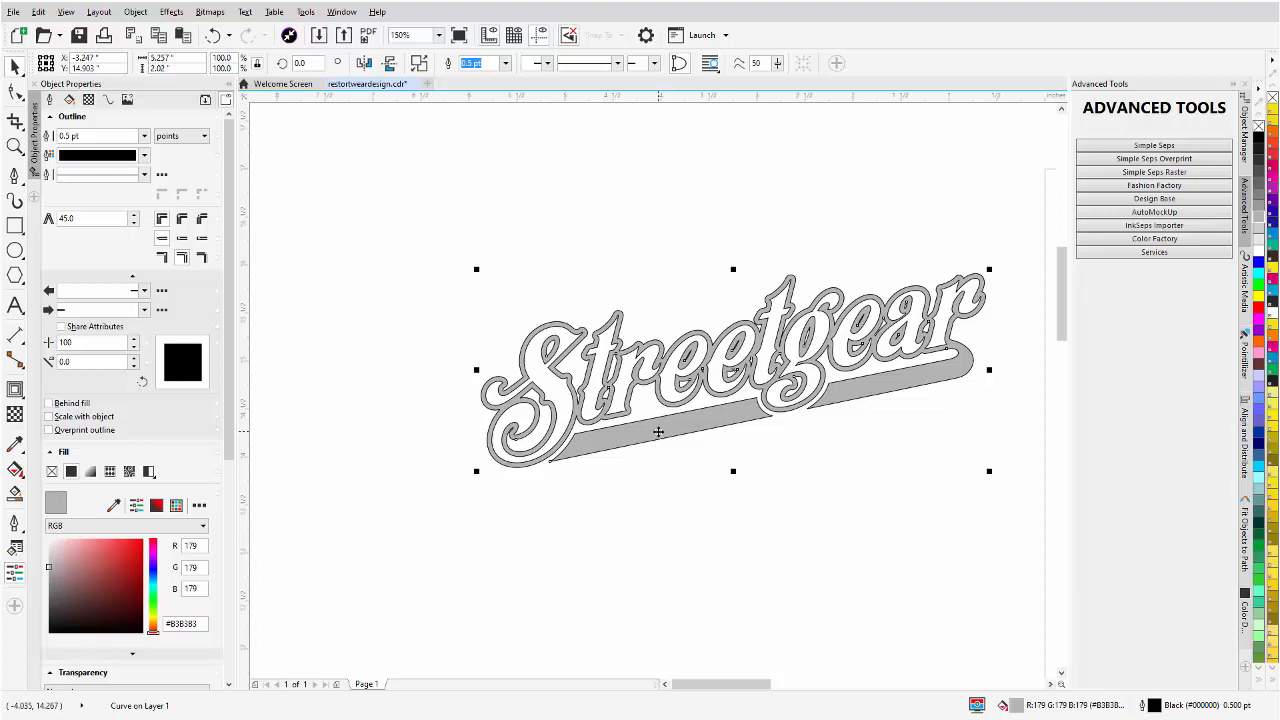
click(15, 390)
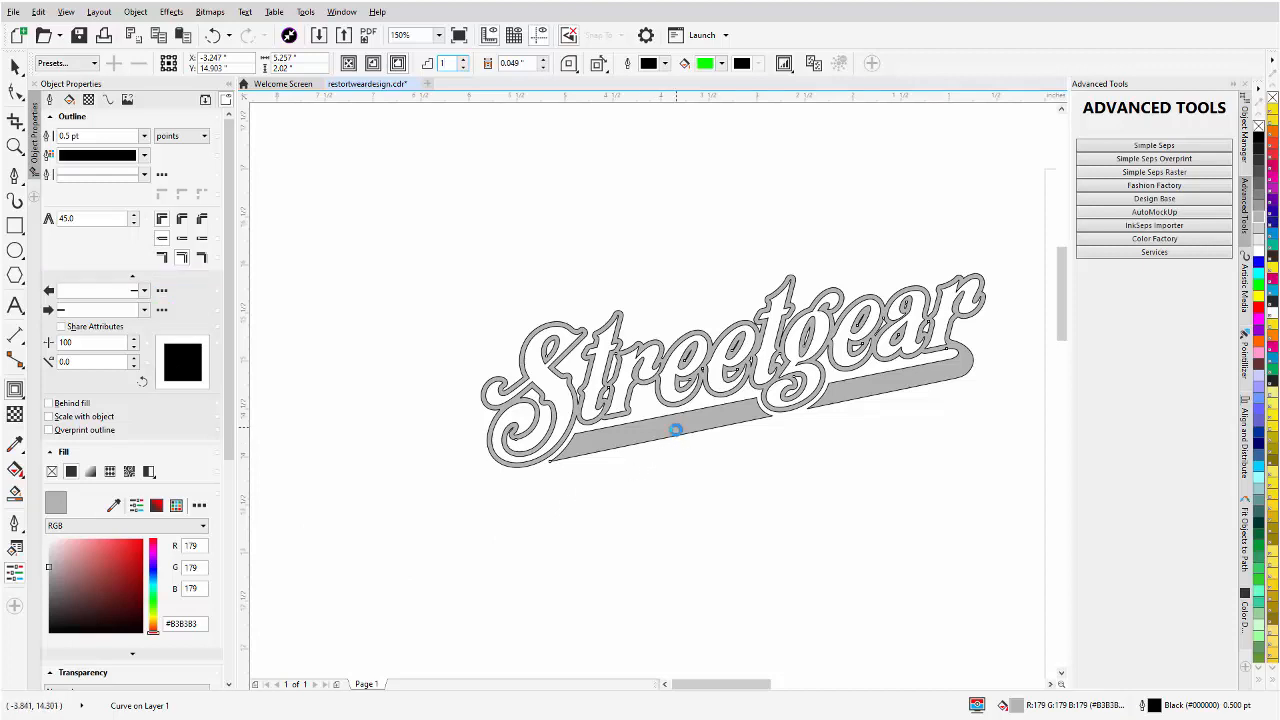
drag(675, 427, 677, 452)
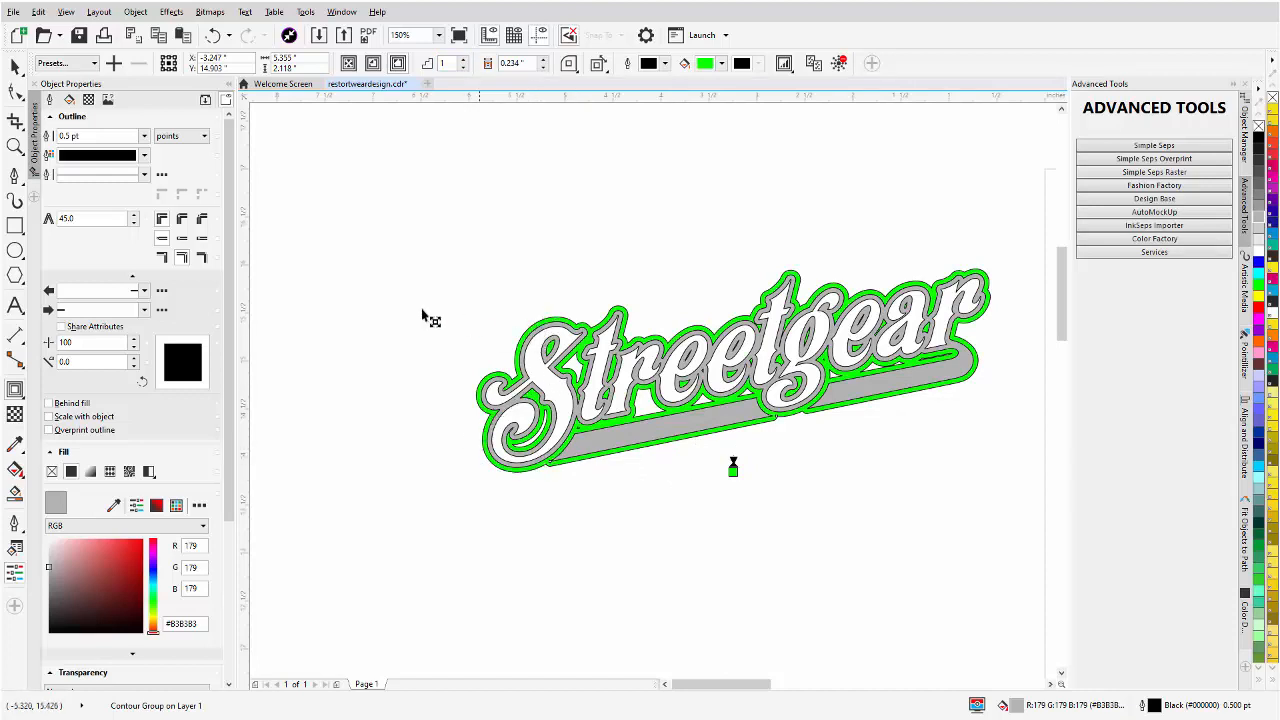
Reduce the contour offset to 0.084 in.
click(15, 67)
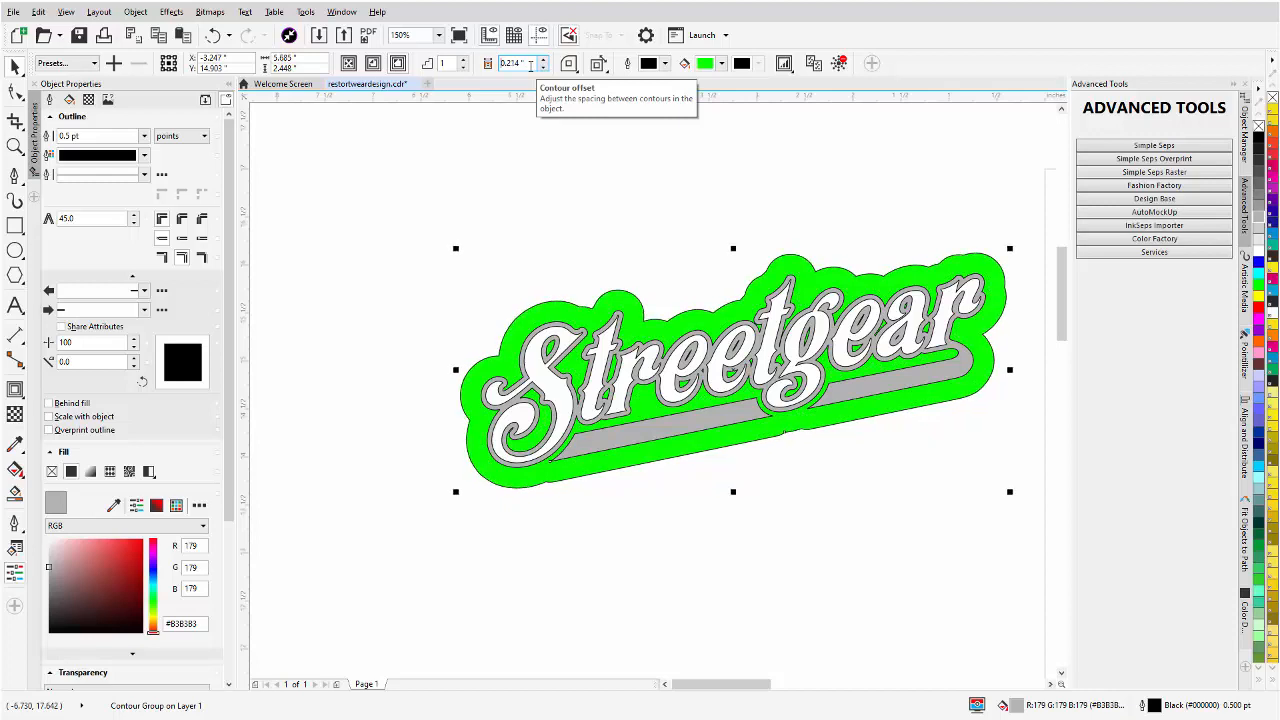
scroll(530, 66, down, 1)
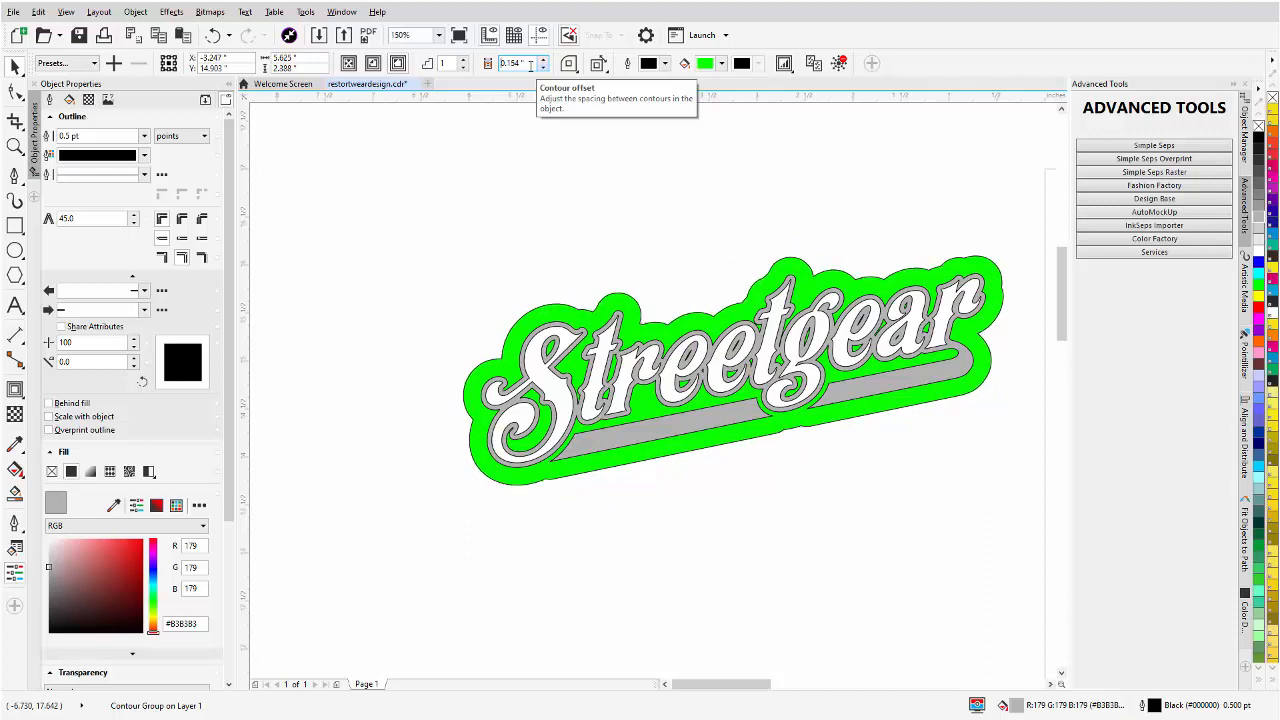
scroll(530, 64, down, 1)
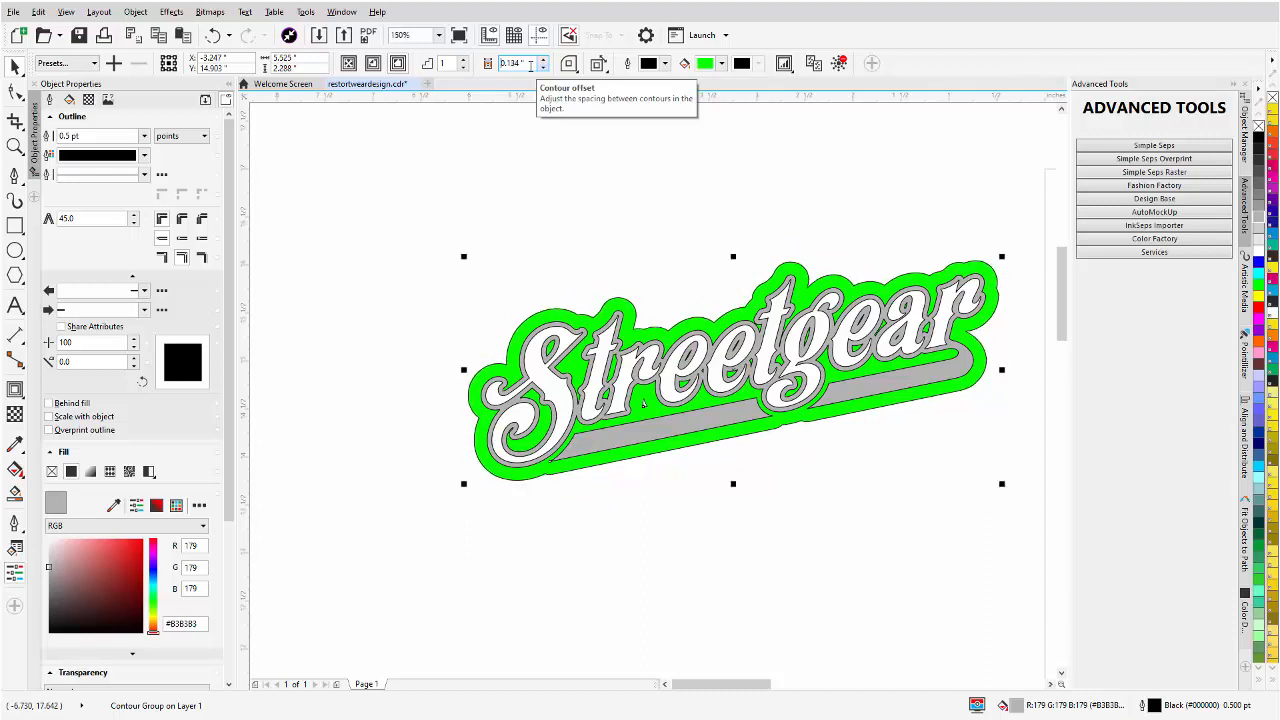
scroll(530, 64, down, 2)
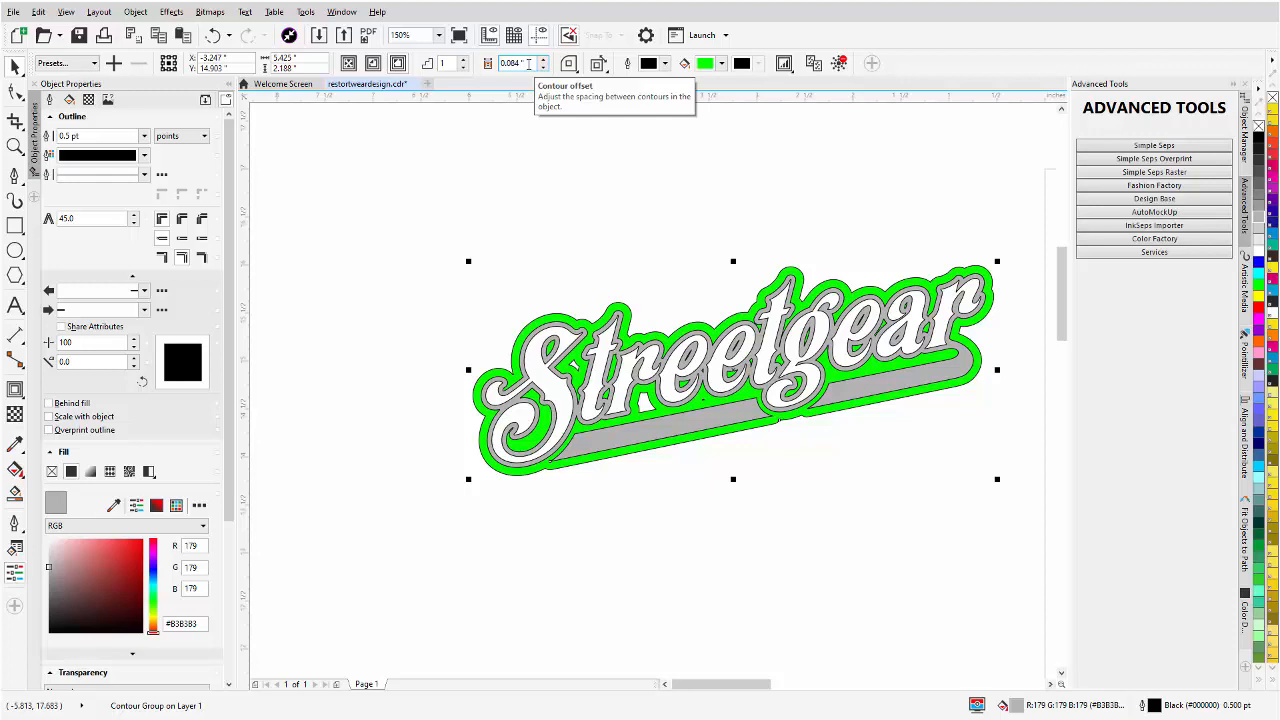
click(592, 323)
right_click(592, 323)
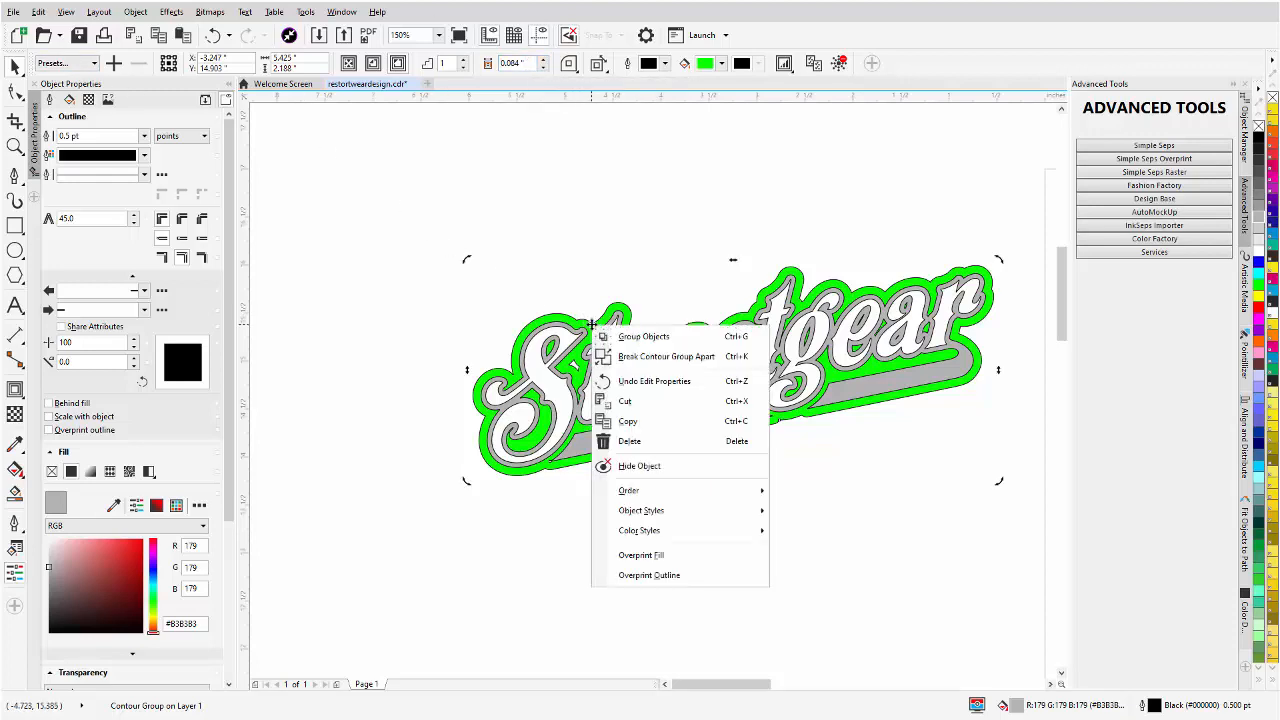
key(Escape)
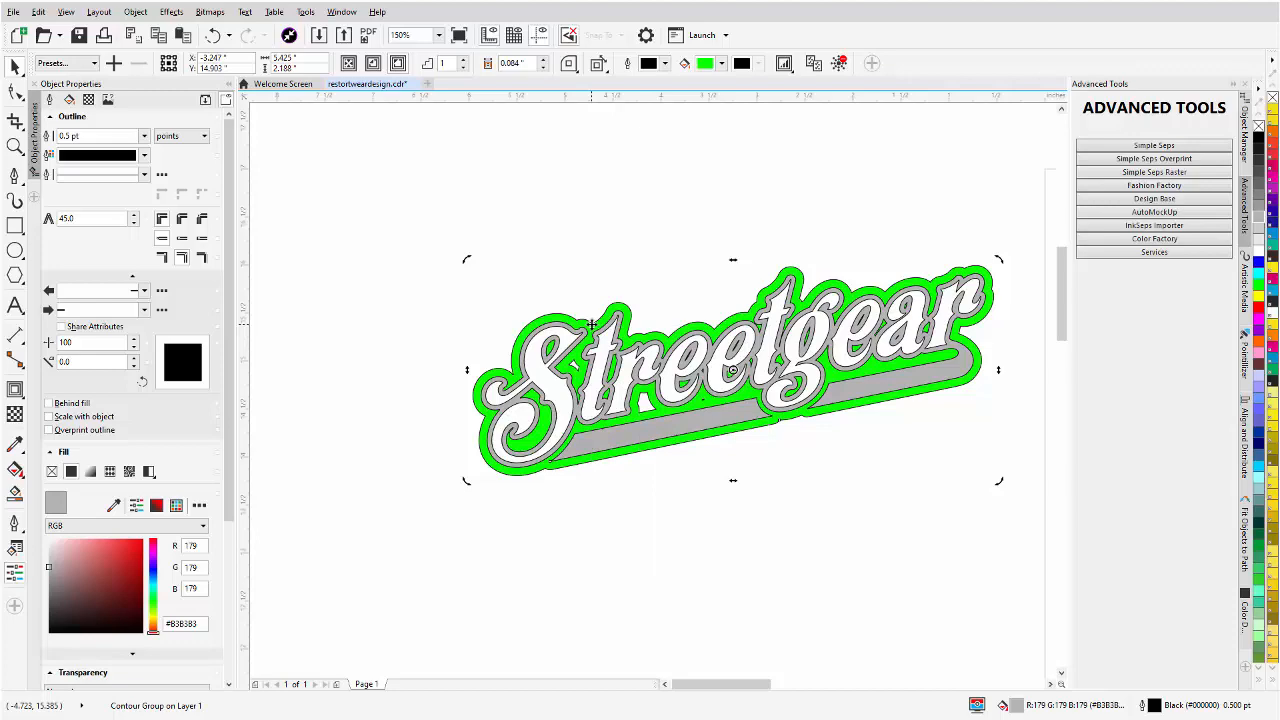
Break the contour group apart and straighten the green contour's lower edge by deleting the four nodes of the bump beneath the g.
key(ctrl+k)
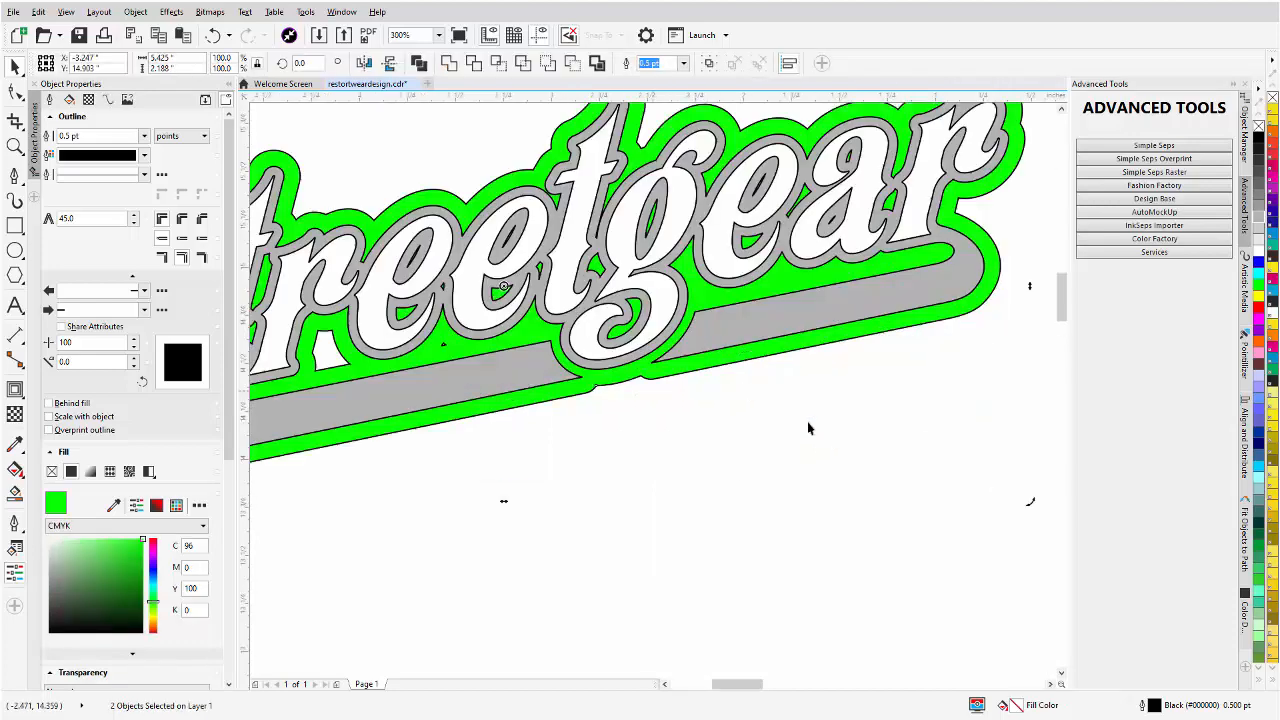
scroll(812, 431, up, 2)
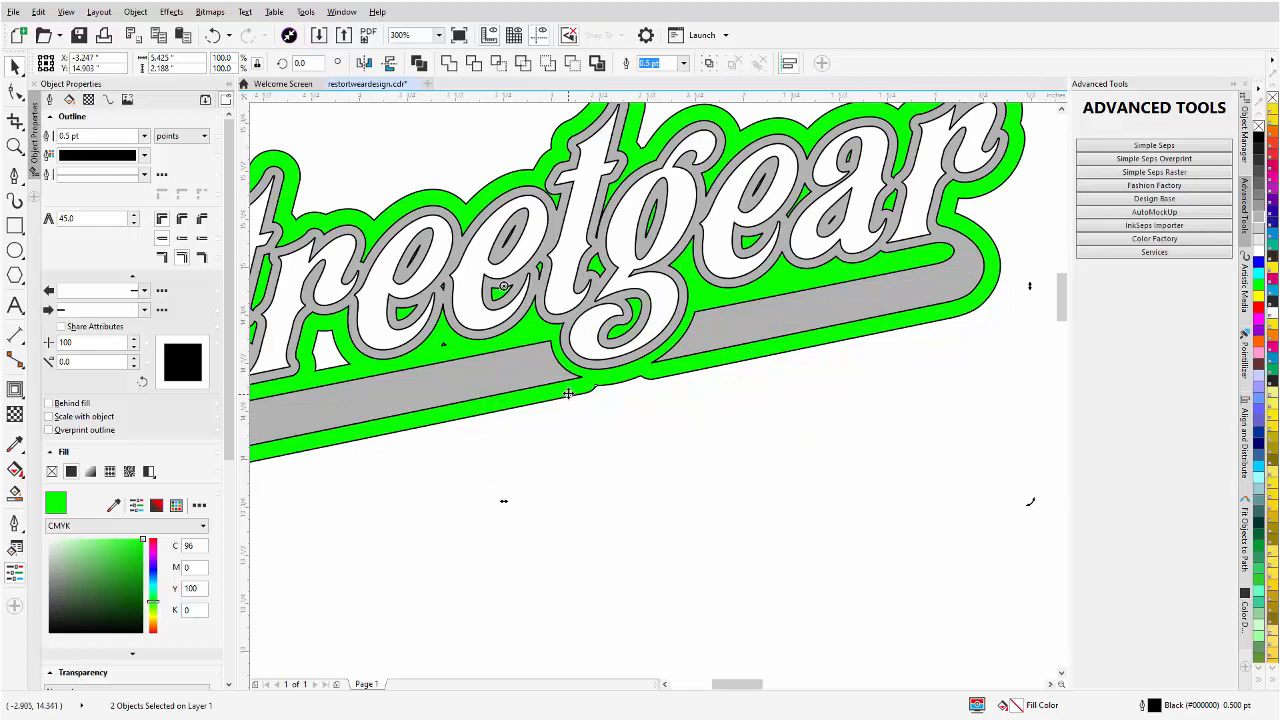
click(15, 90)
drag(652, 395, 580, 410)
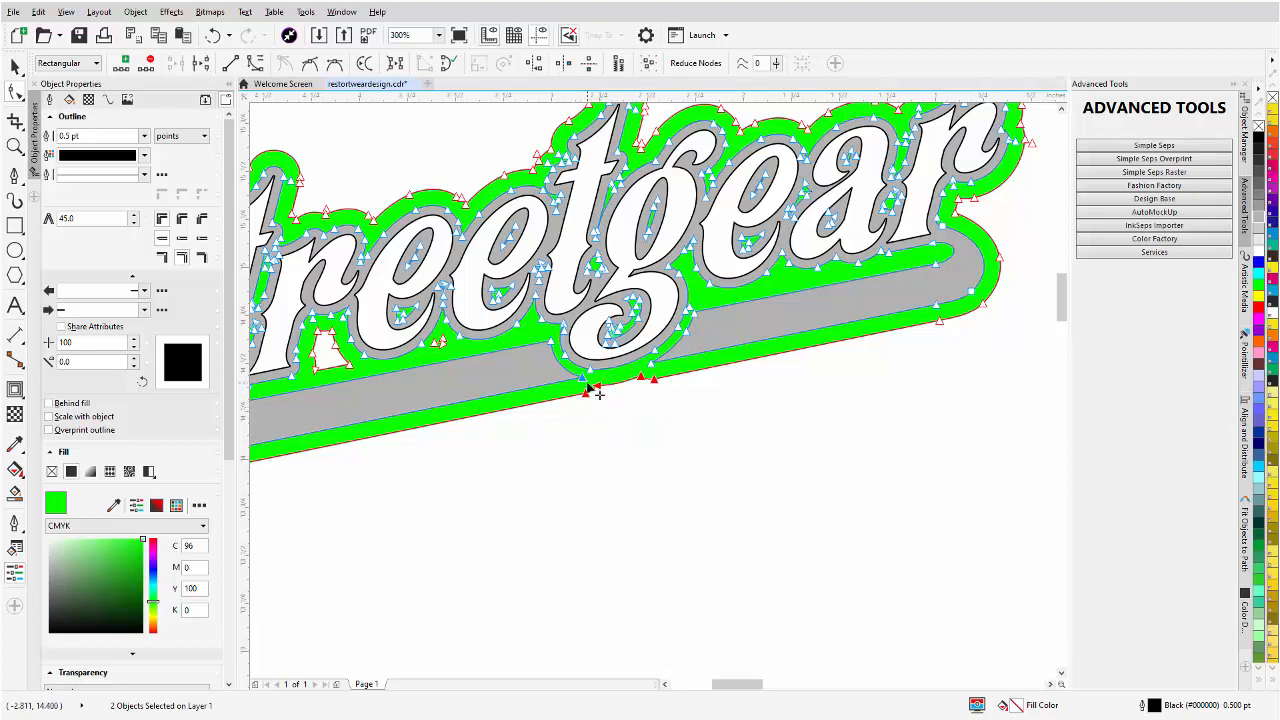
click(606, 411)
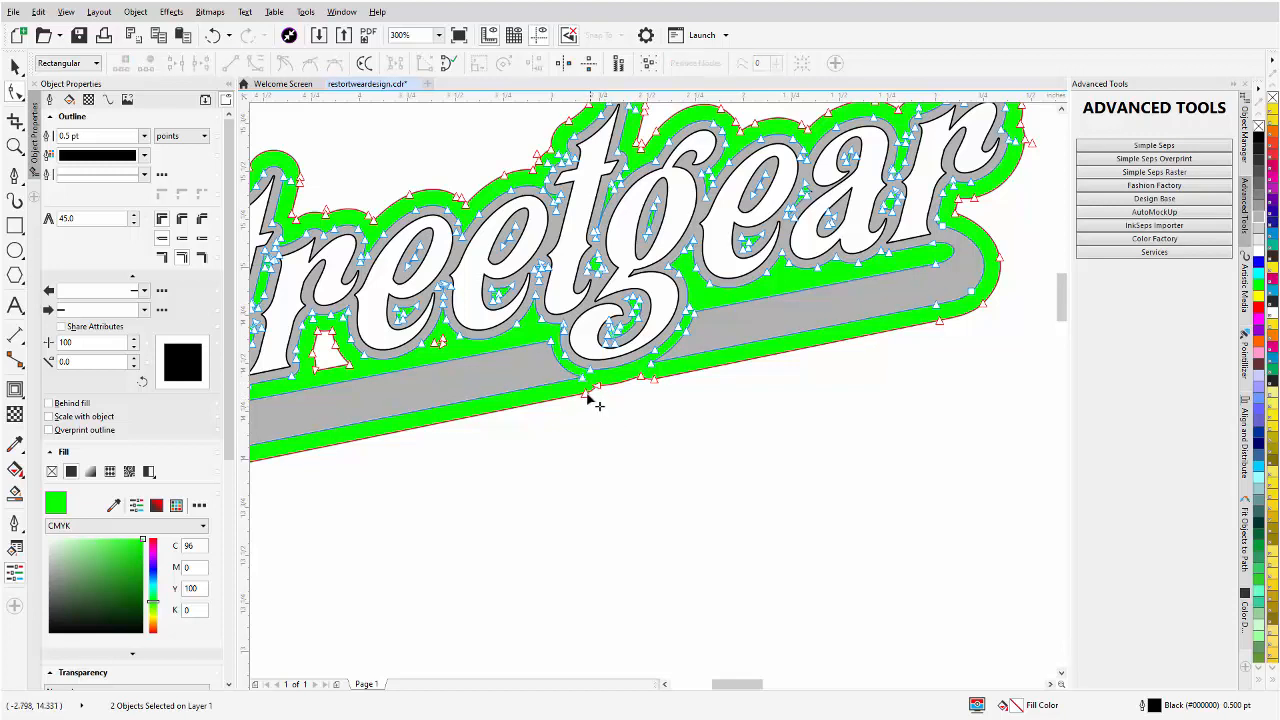
drag(586, 393, 588, 399)
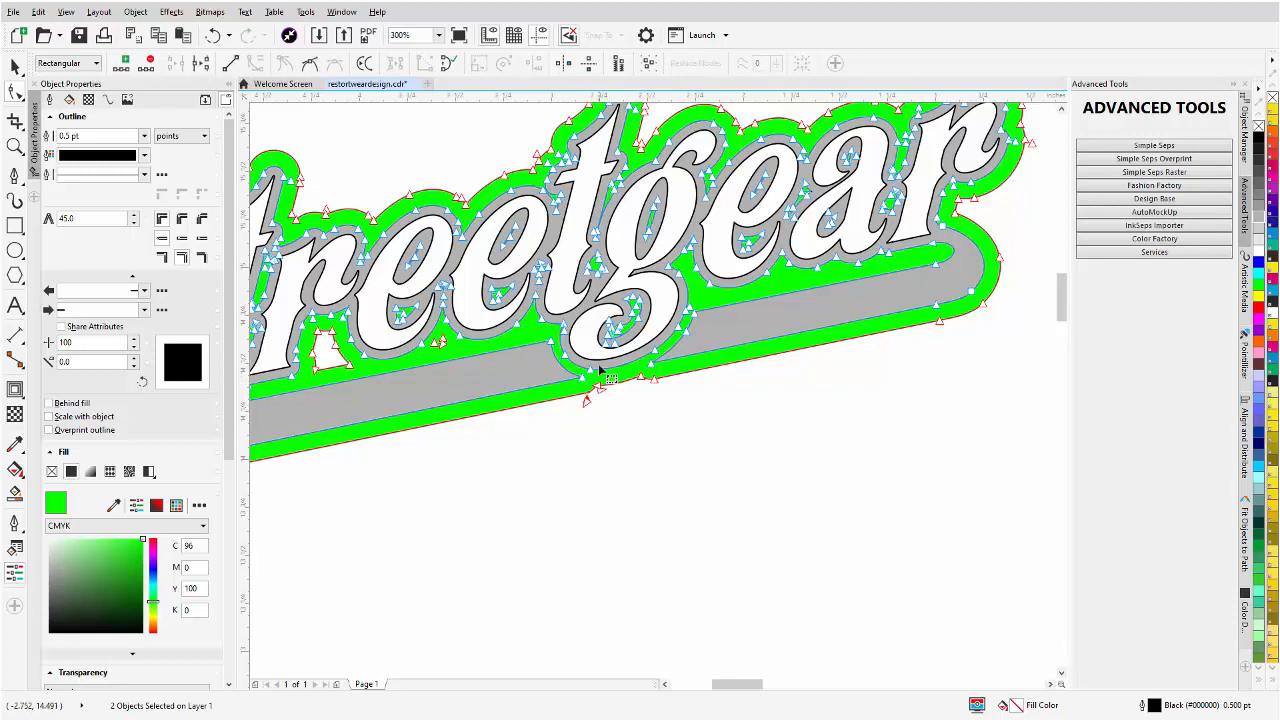
click(599, 388)
shift+click(640, 378)
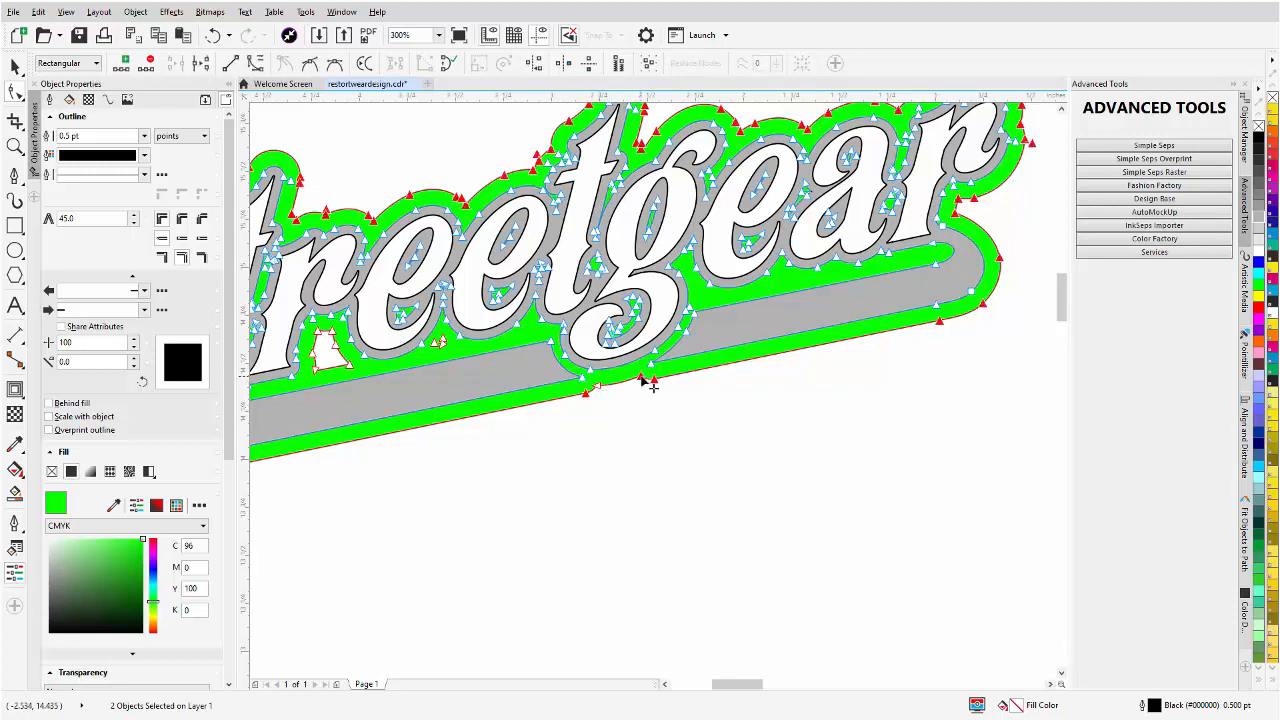
click(600, 388)
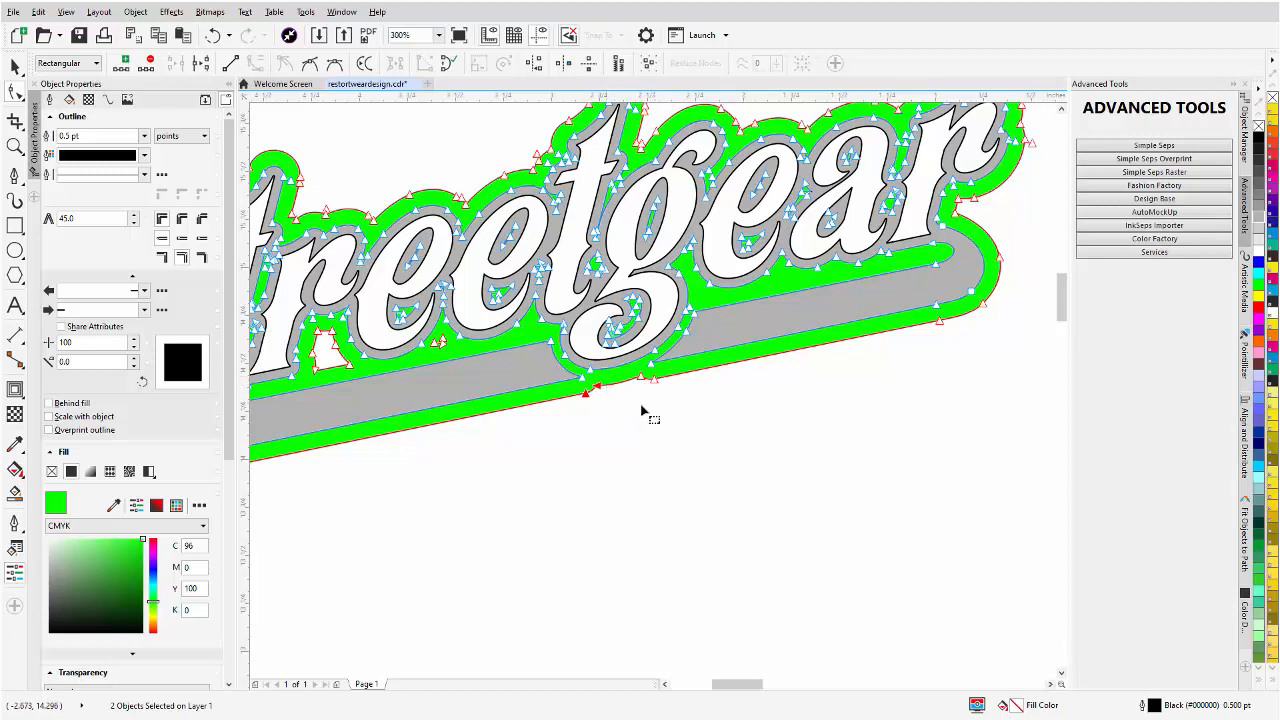
shift+click(642, 379)
shift+click(654, 381)
key(Delete)
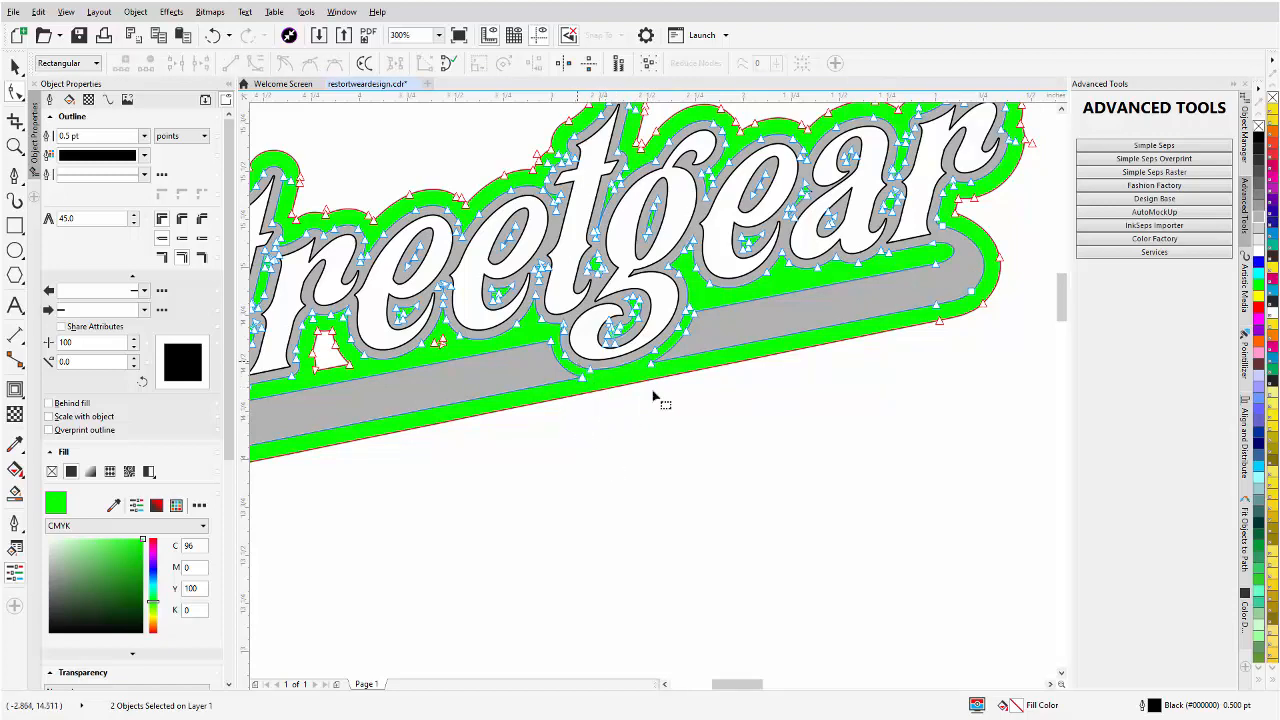
scroll(655, 400, down, 2)
click(15, 63)
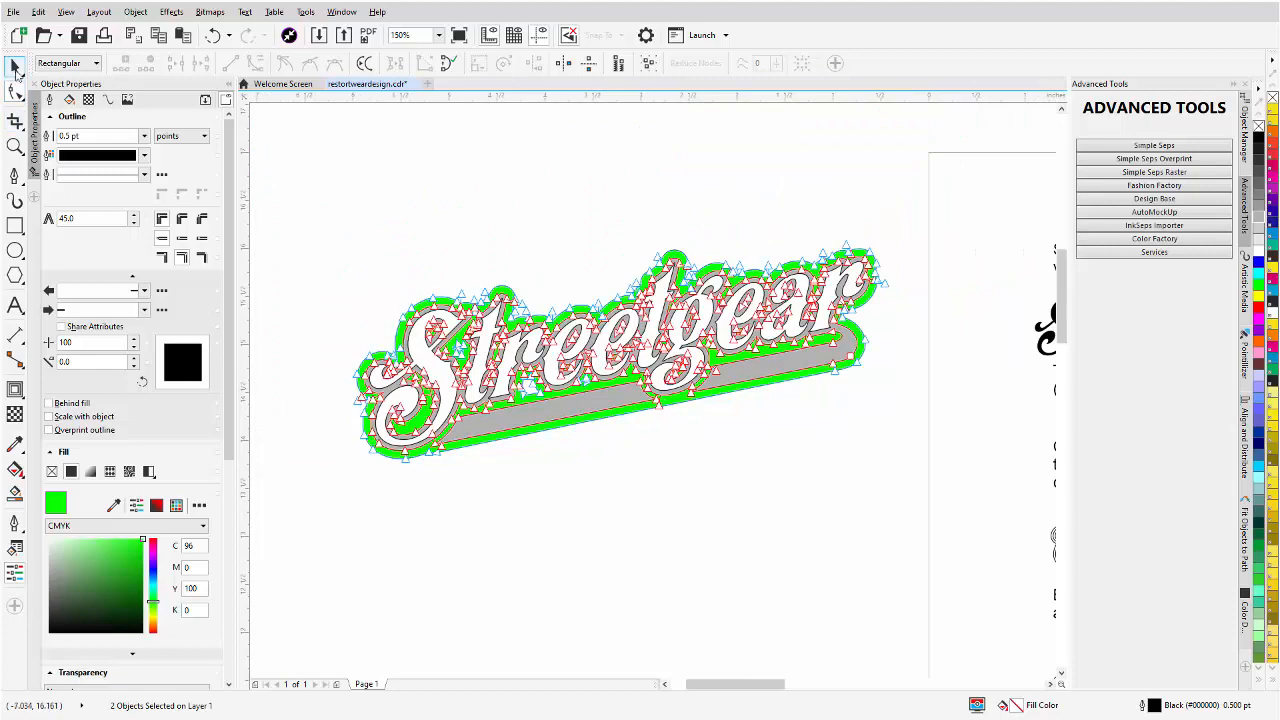
Select all three lettering objects and move them down beside the lower instruction examples, just outside the page edge.
scroll(616, 402, down, 5)
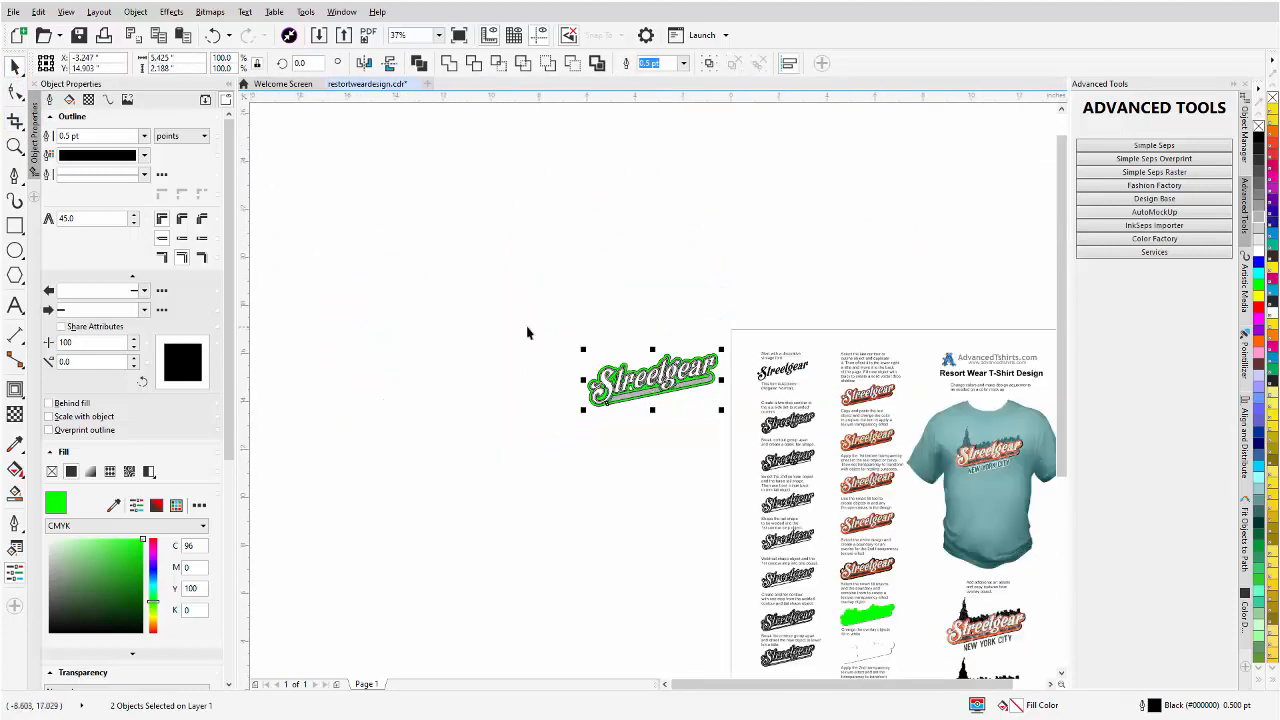
drag(545, 333, 731, 425)
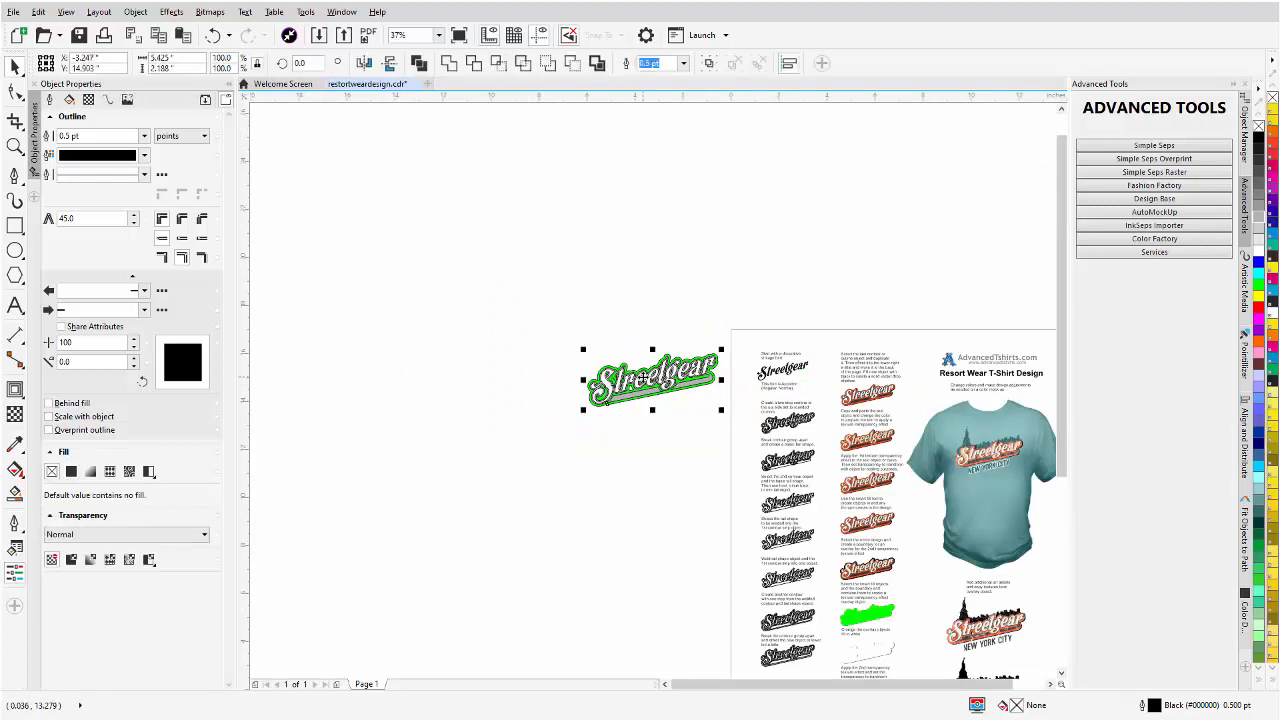
drag(649, 388, 675, 629)
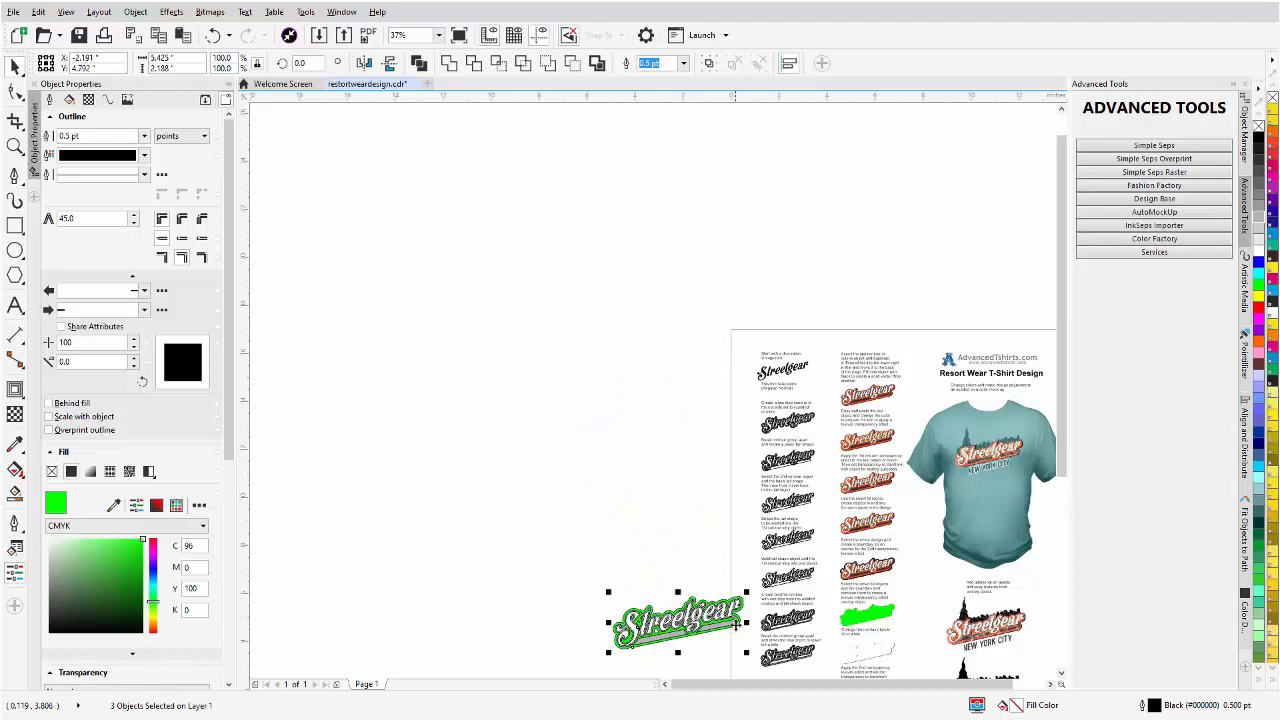
scroll(722, 612, up, 5)
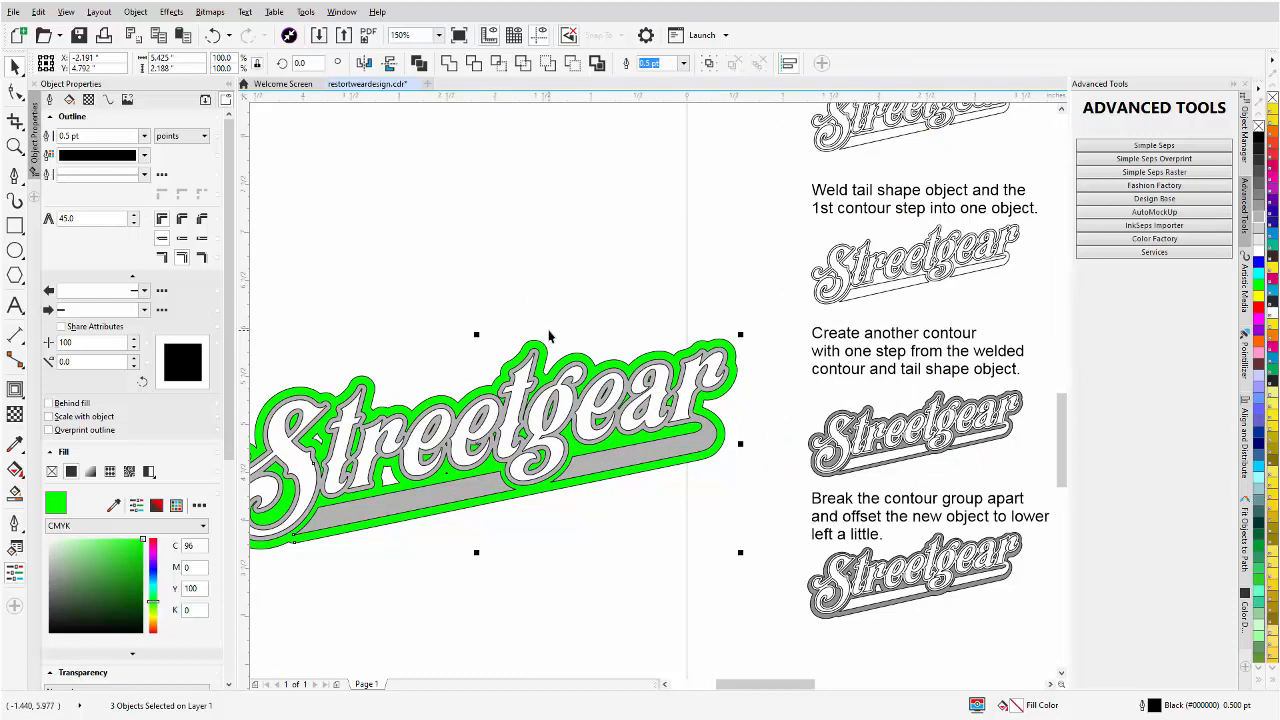
scroll(652, 395, down, 3)
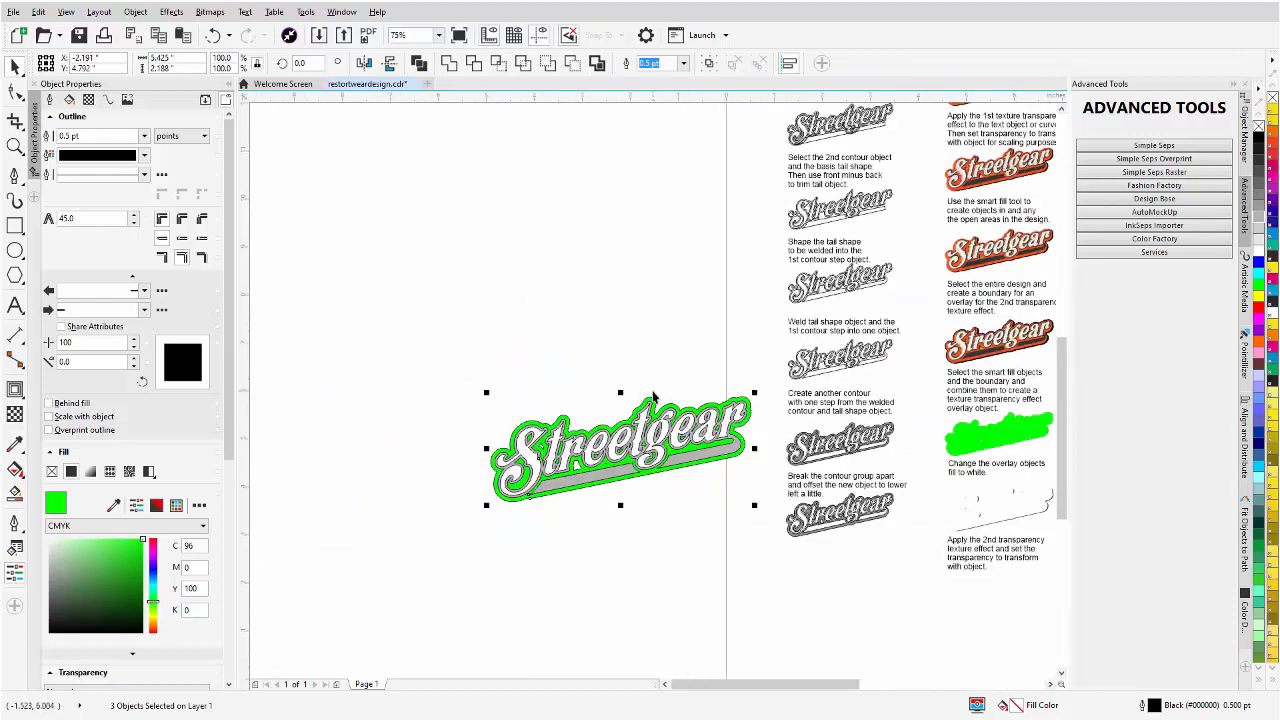
Fill the gray welded shape with black and the green outer contour with red (#FF0000), removing the outline from both.
click(701, 456)
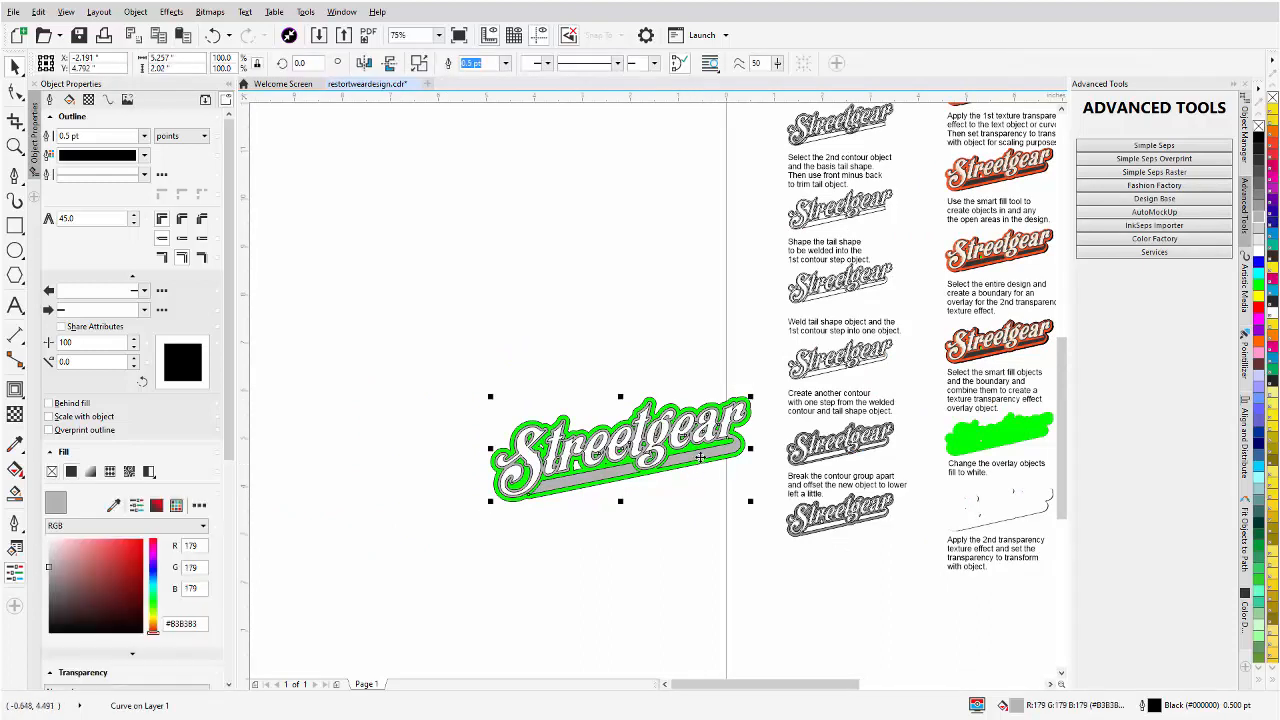
click(1258, 136)
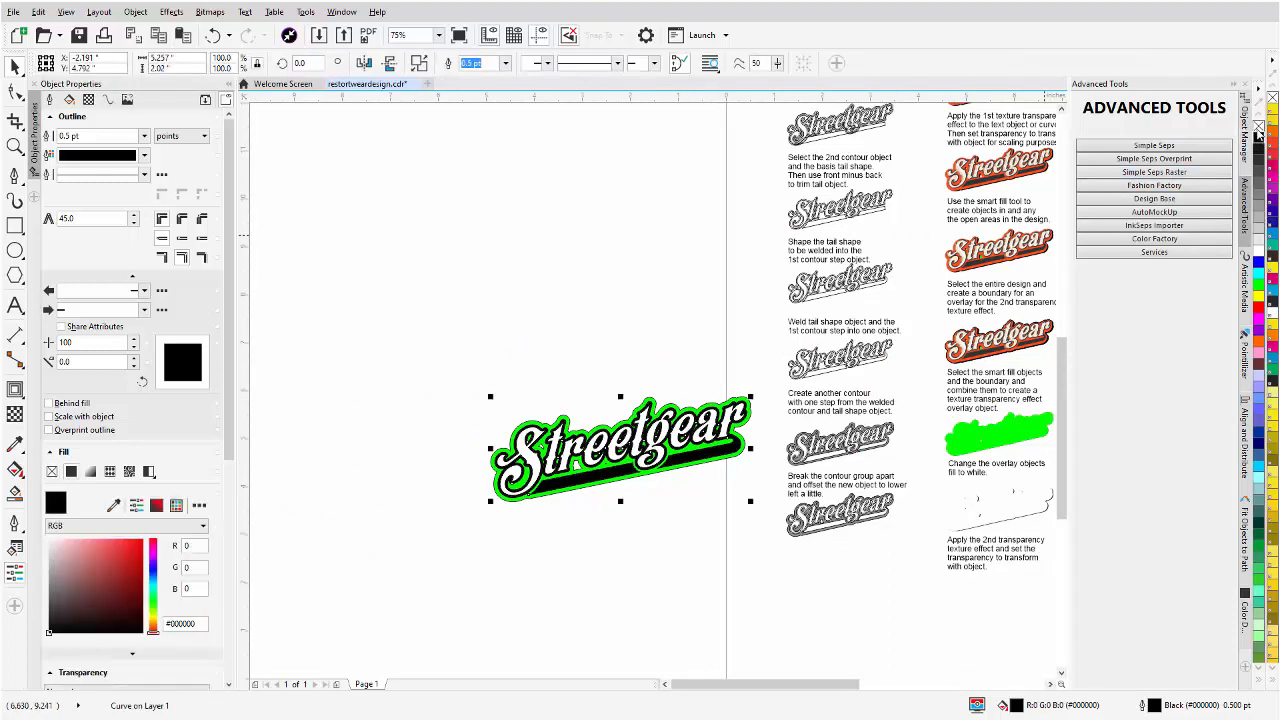
right_click(1272, 97)
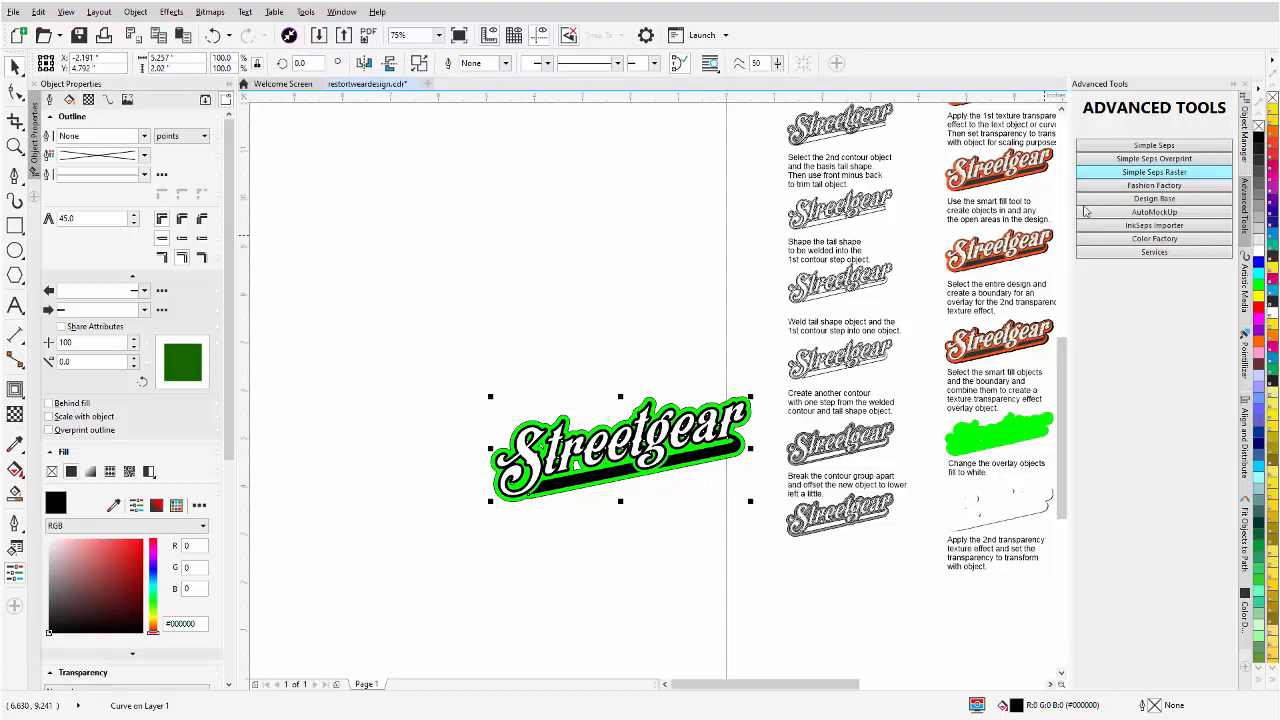
click(576, 492)
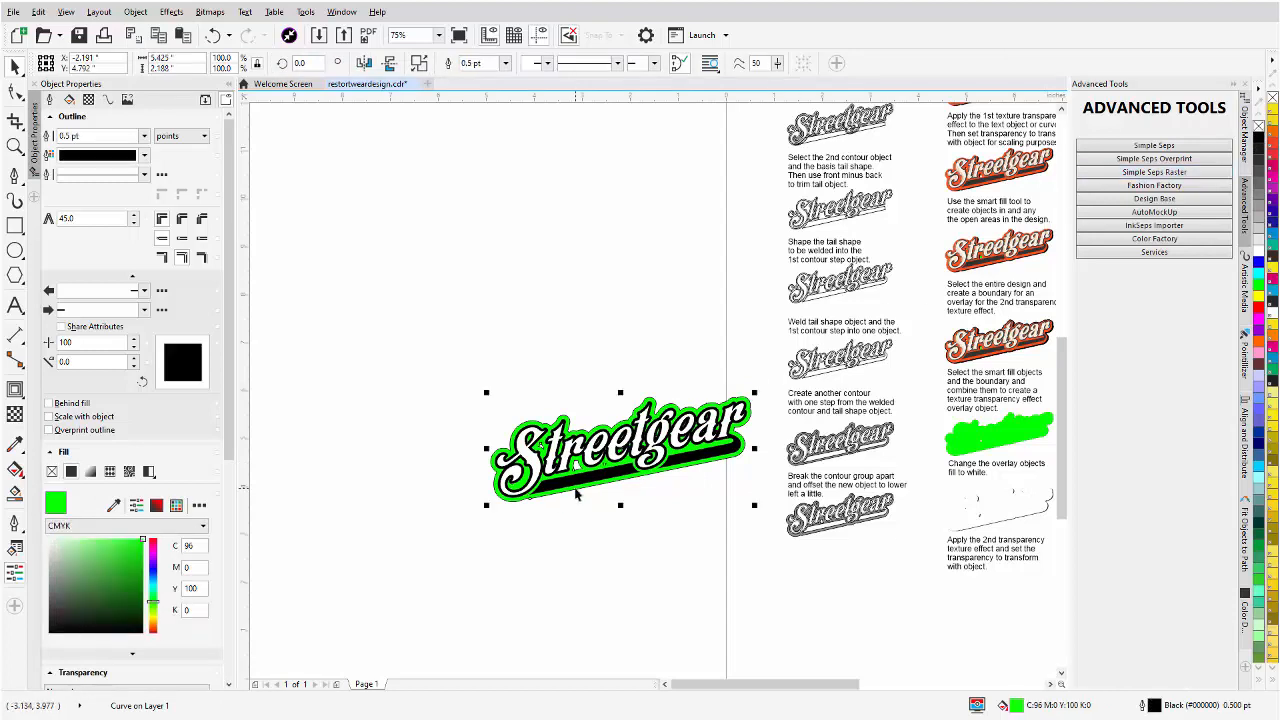
click(1259, 309)
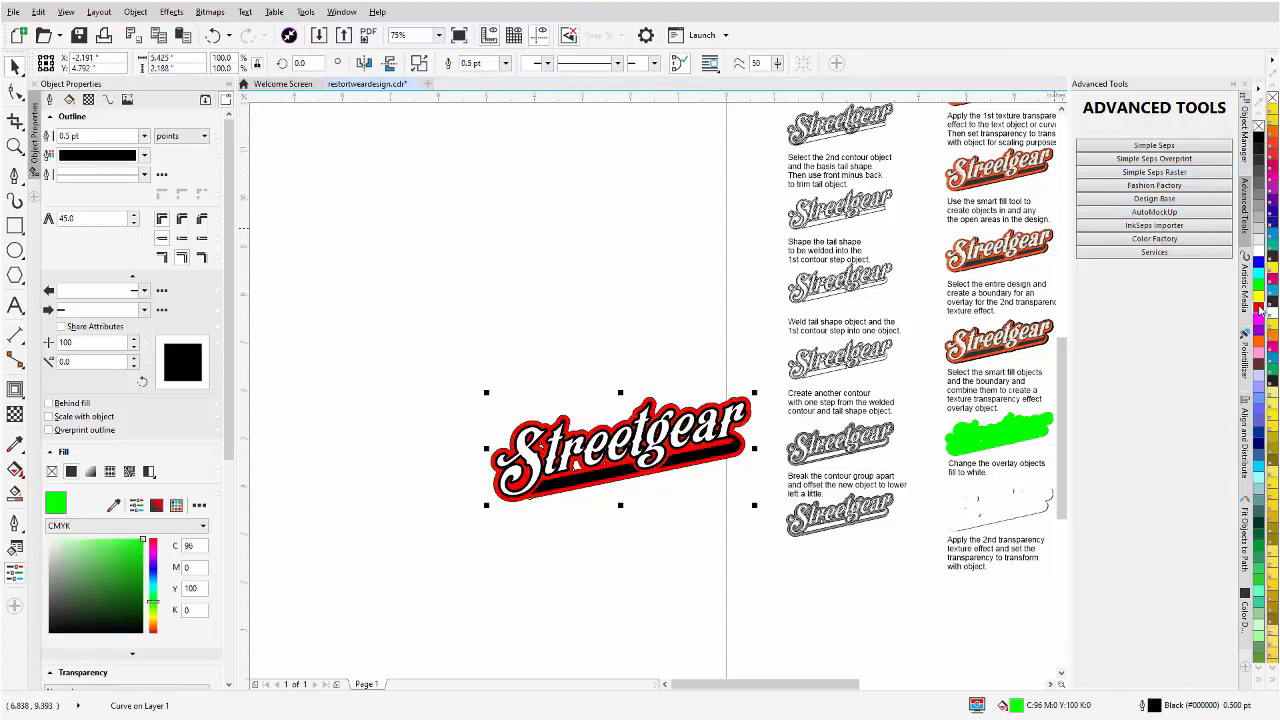
right_click(1272, 97)
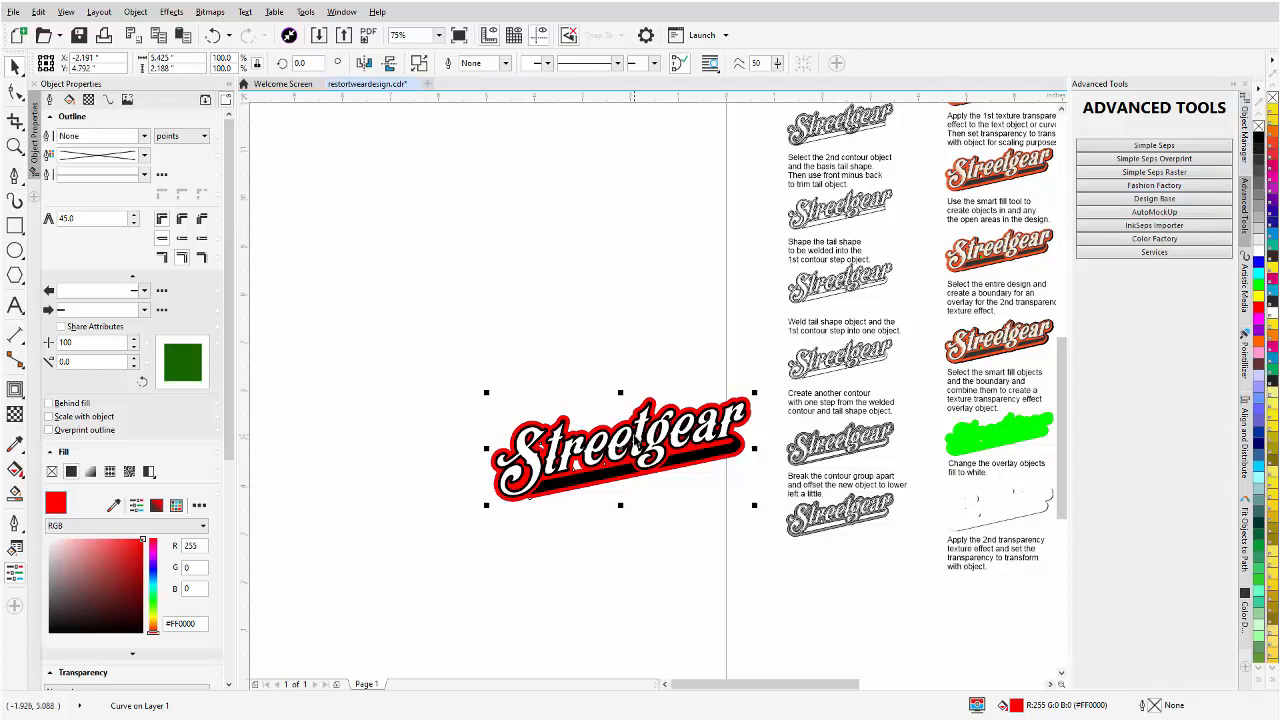
Fill the white Streetgear lettering with light orange (#FFCC99).
click(637, 440)
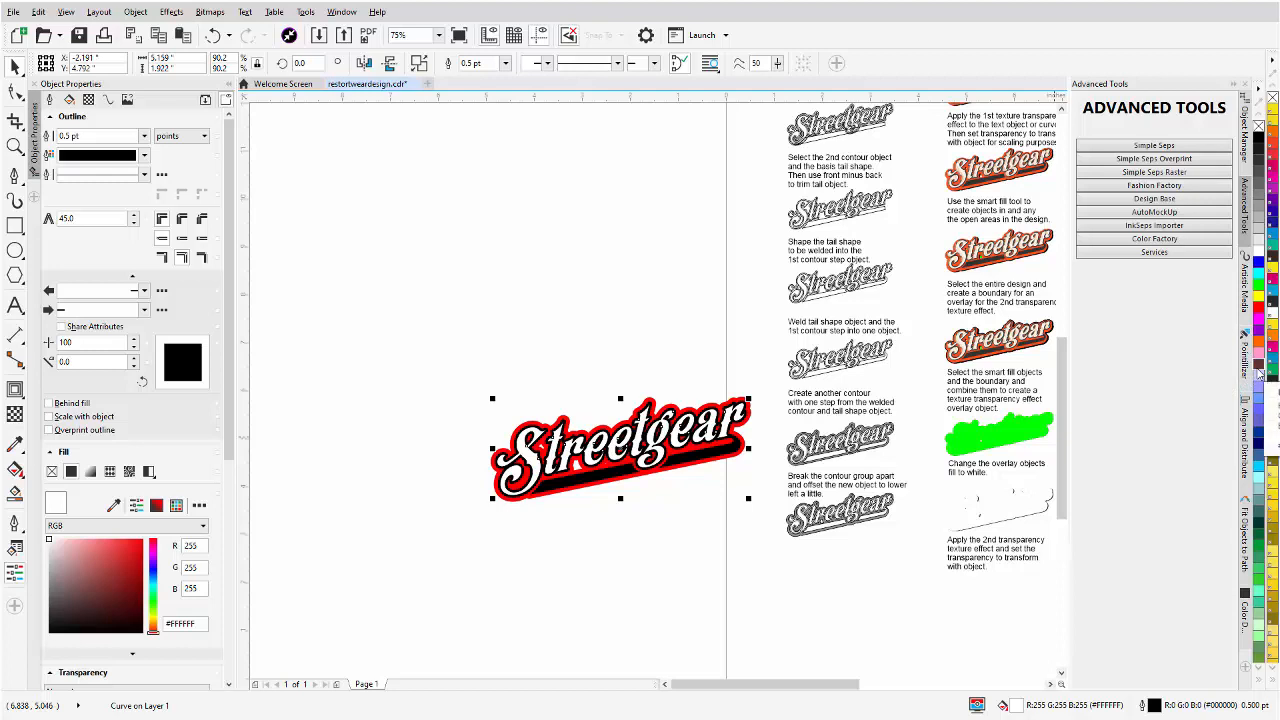
scroll(1259, 373, down, 4)
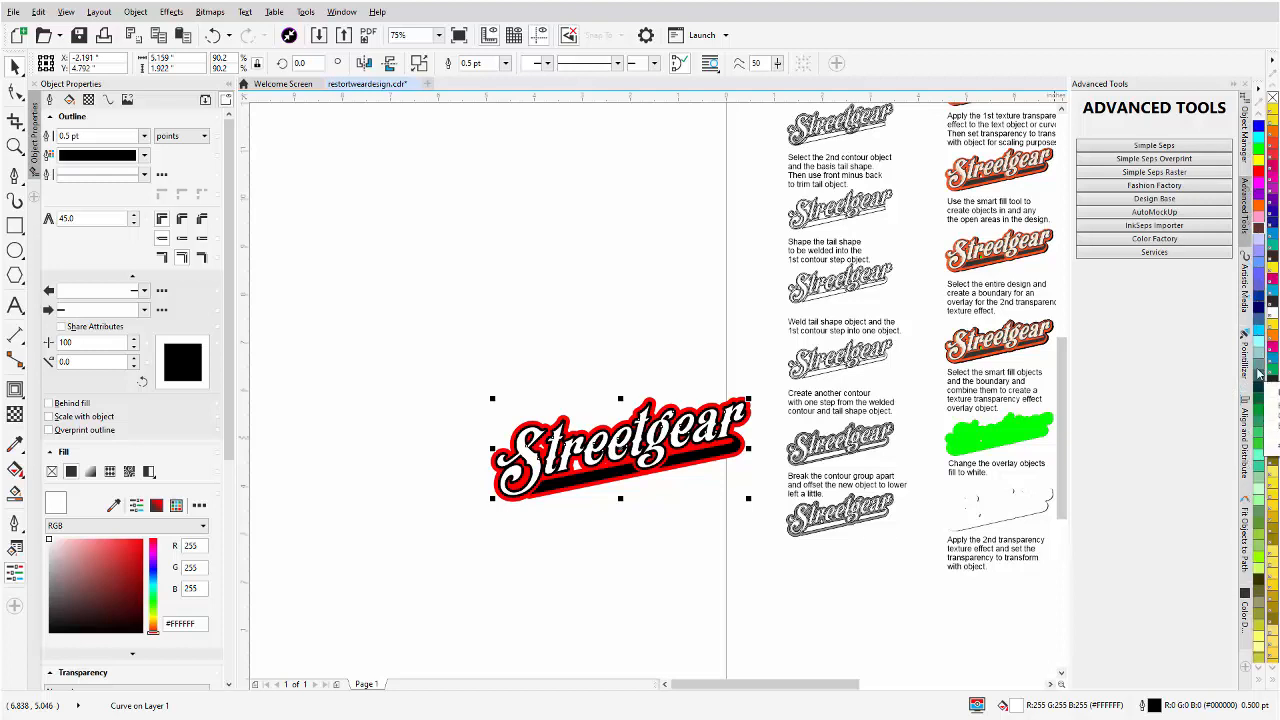
scroll(1259, 373, down, 2)
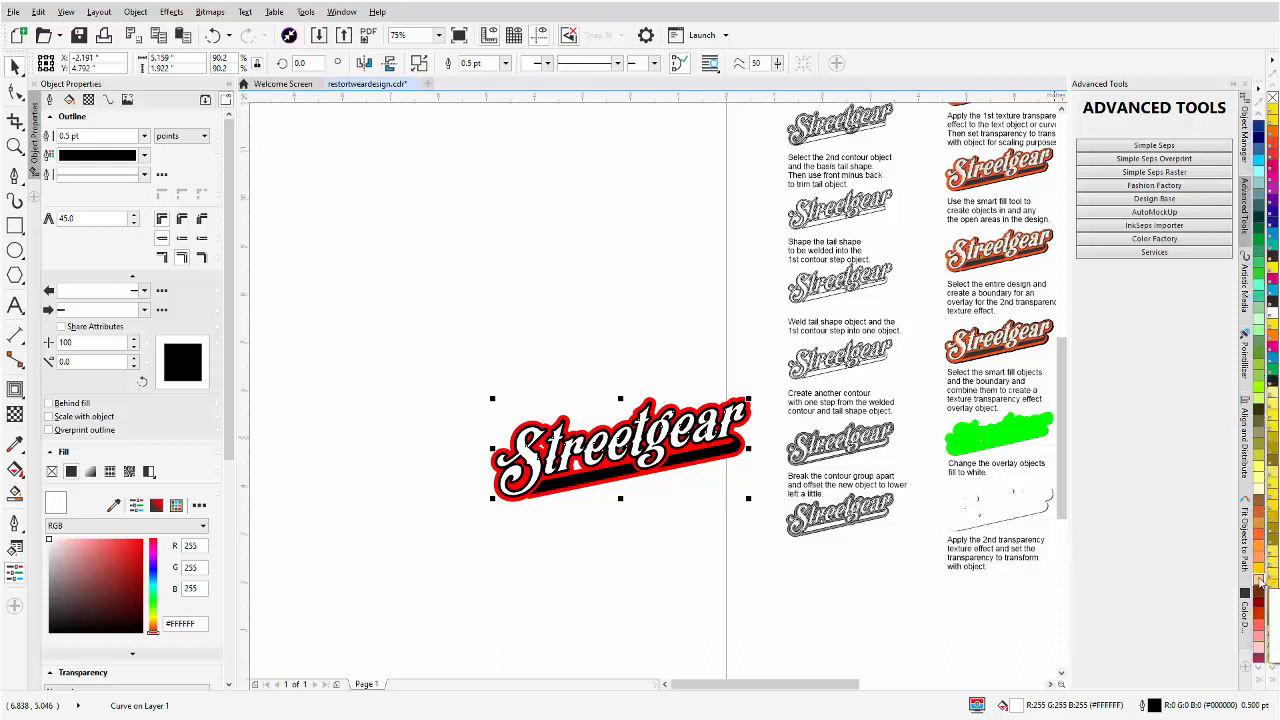
click(1259, 580)
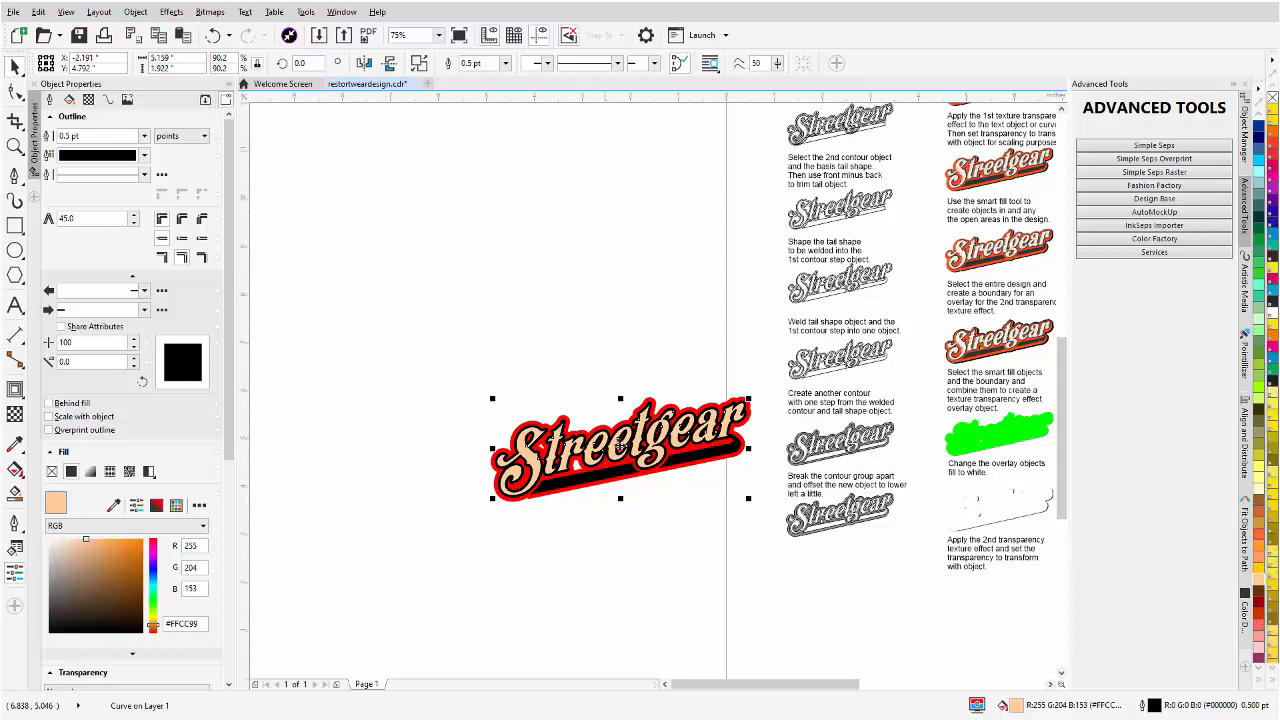
Duplicate the red outer contour with an offset of about 0.04 in to the right and 0.024 in down.
click(460, 412)
drag(420, 354, 755, 538)
scroll(622, 450, up, 2)
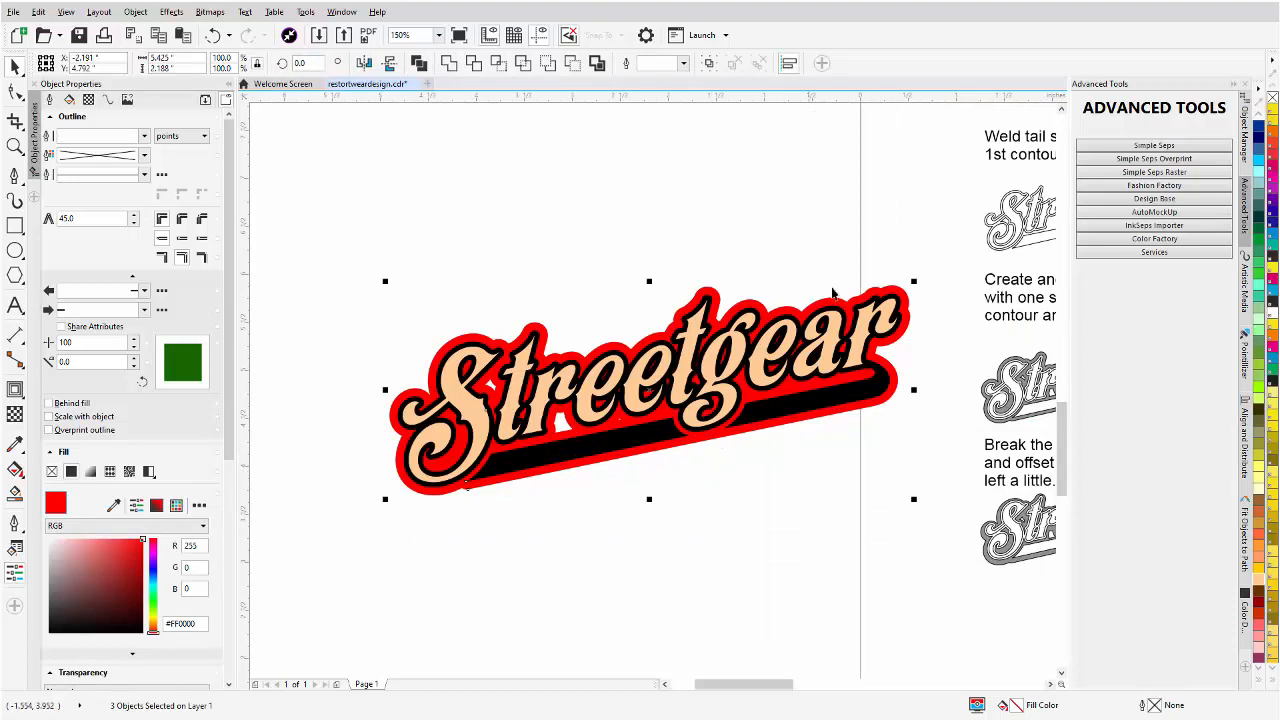
drag(896, 286, 896, 286)
click(900, 286)
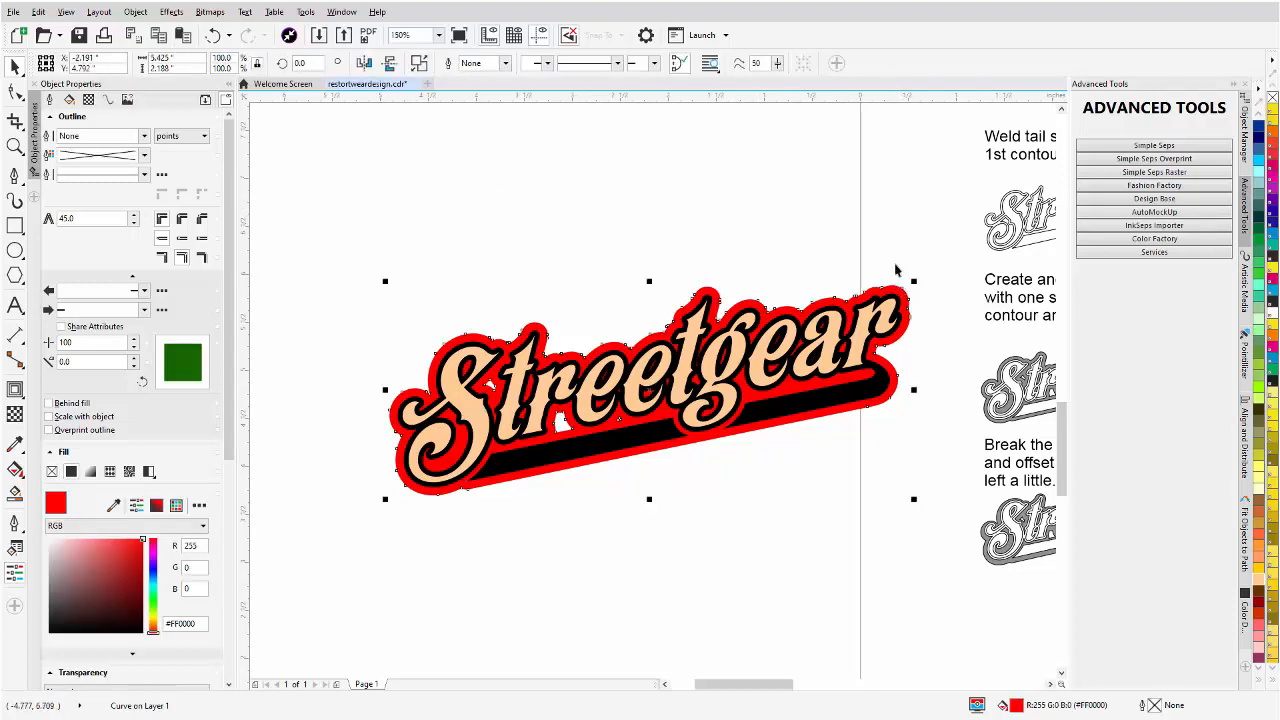
scroll(868, 404, up, 4)
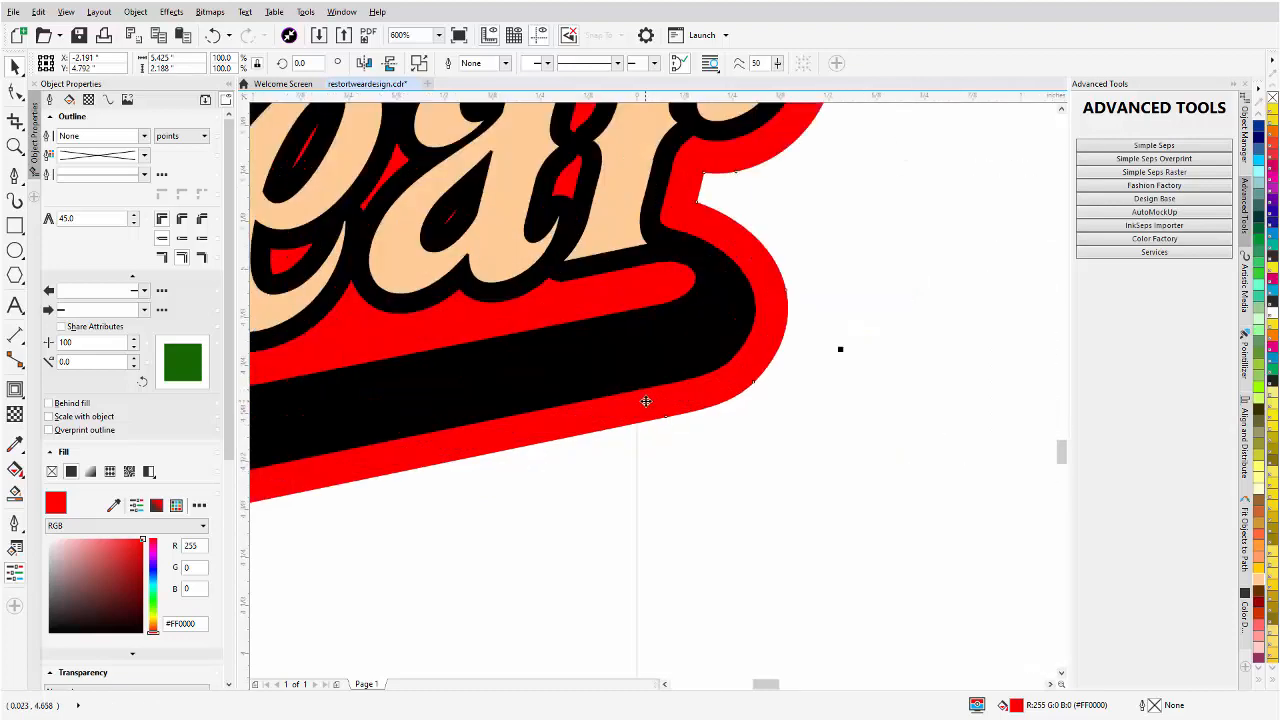
click(660, 416)
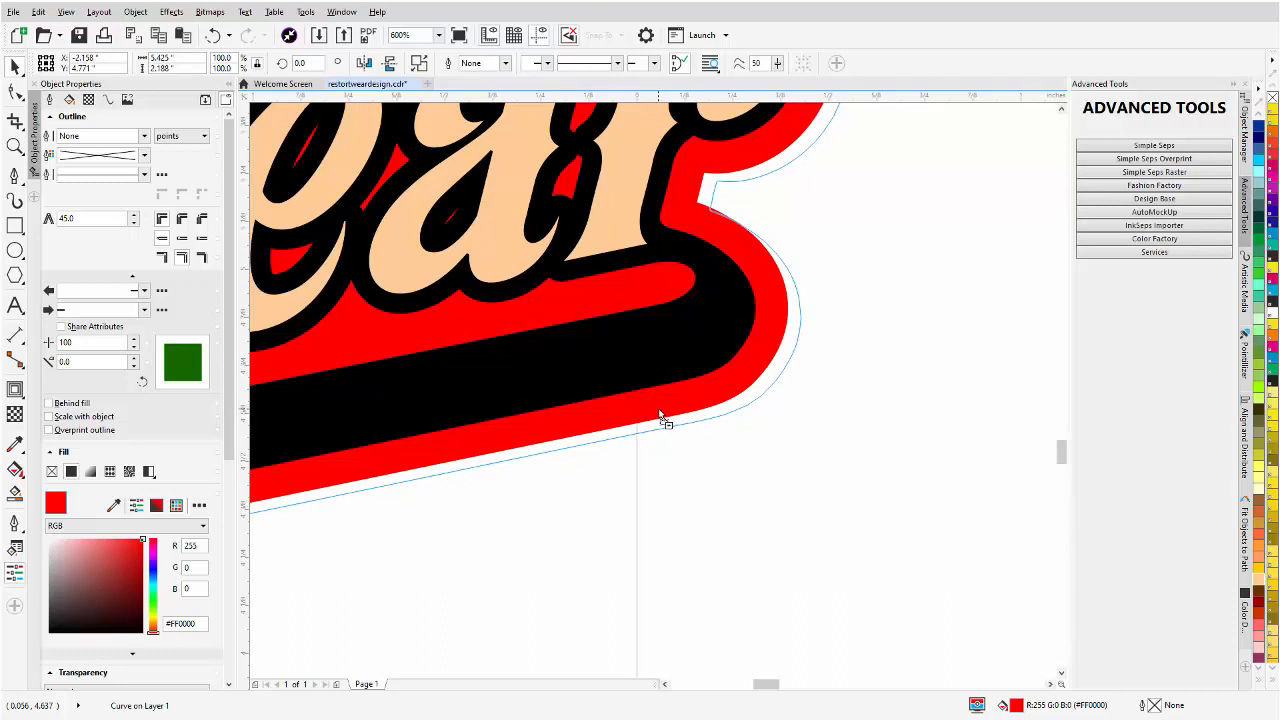
drag(660, 414, 663, 418)
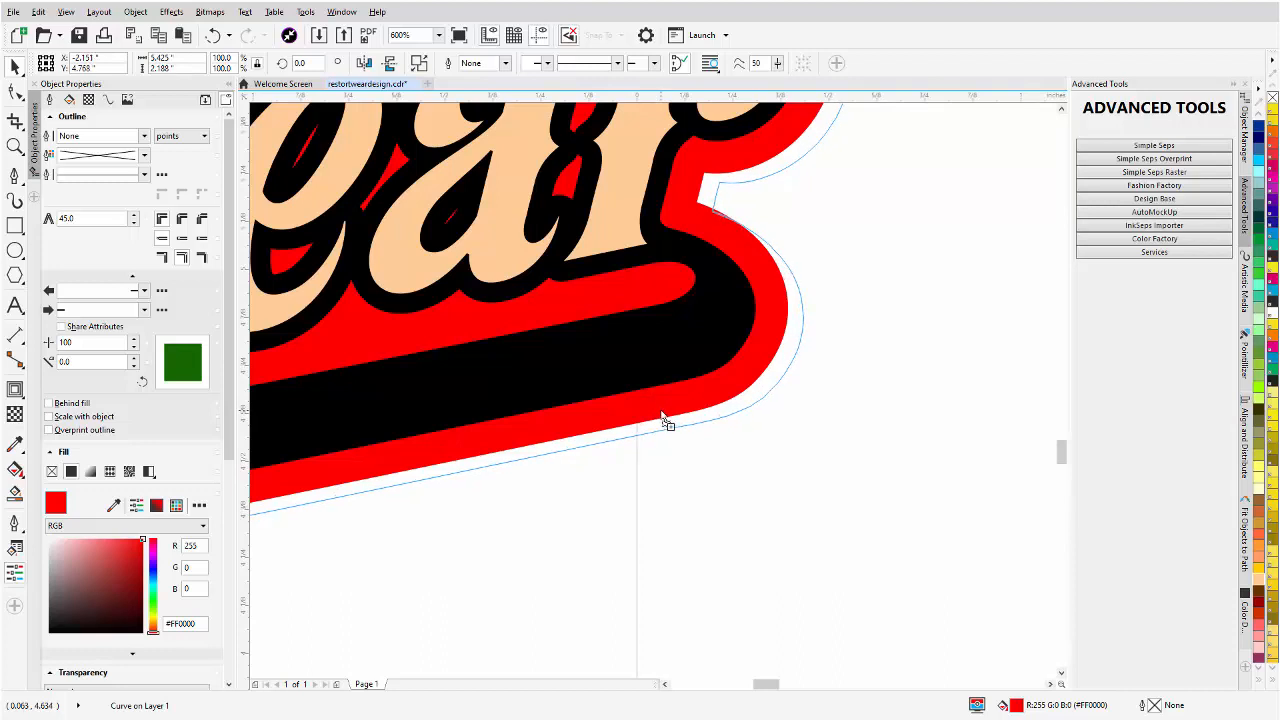
Fill the offset duplicate with black and send it to the back of the page as a drop shadow.
key(shift+Page_Up)
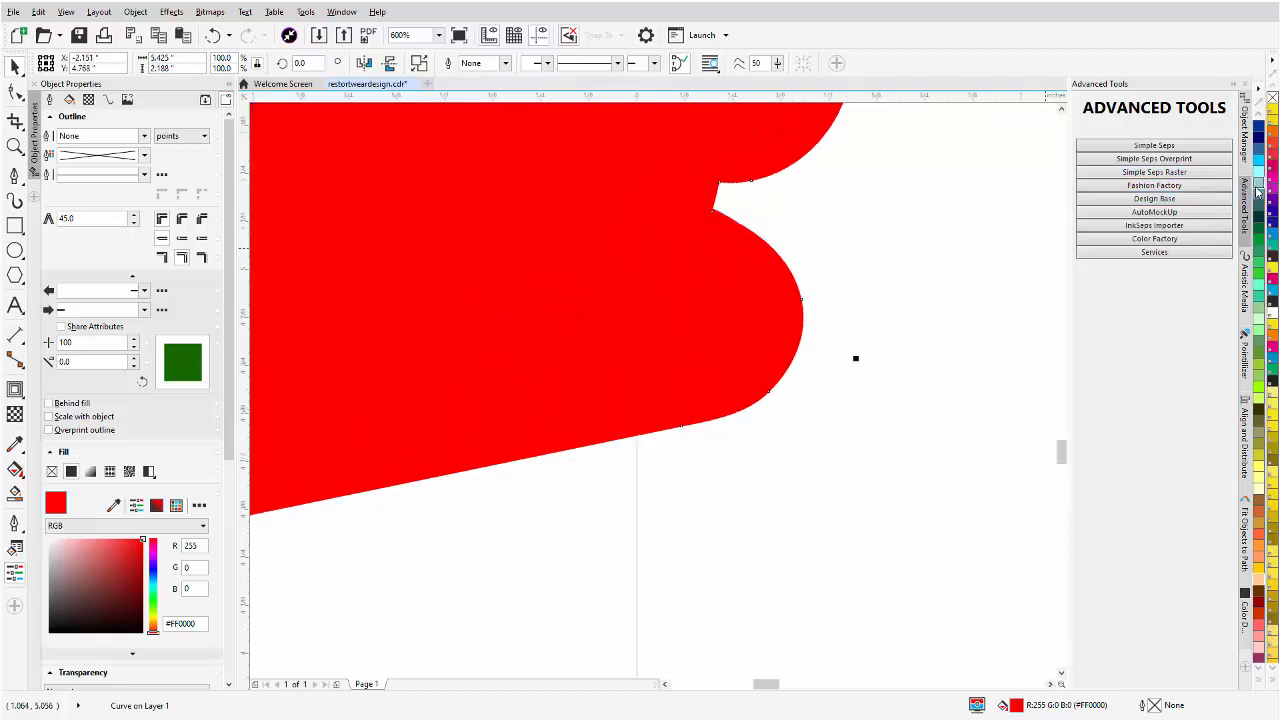
scroll(1257, 192, up, 3)
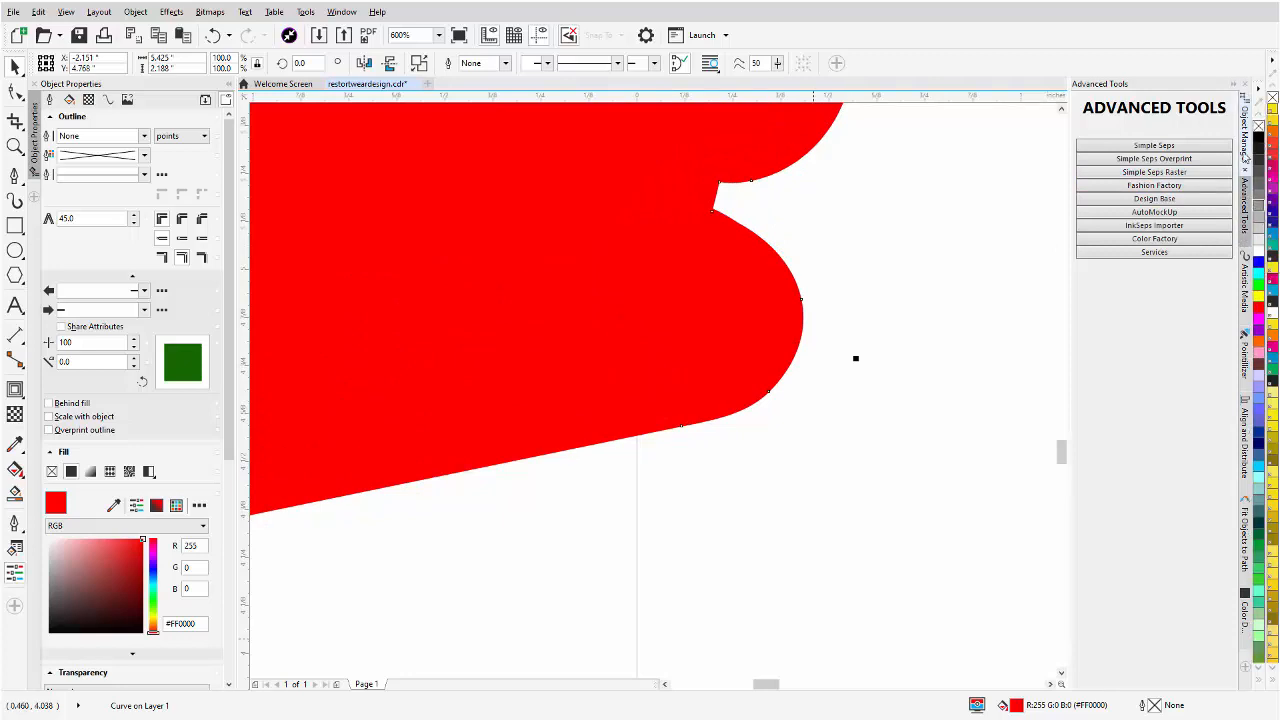
click(1259, 139)
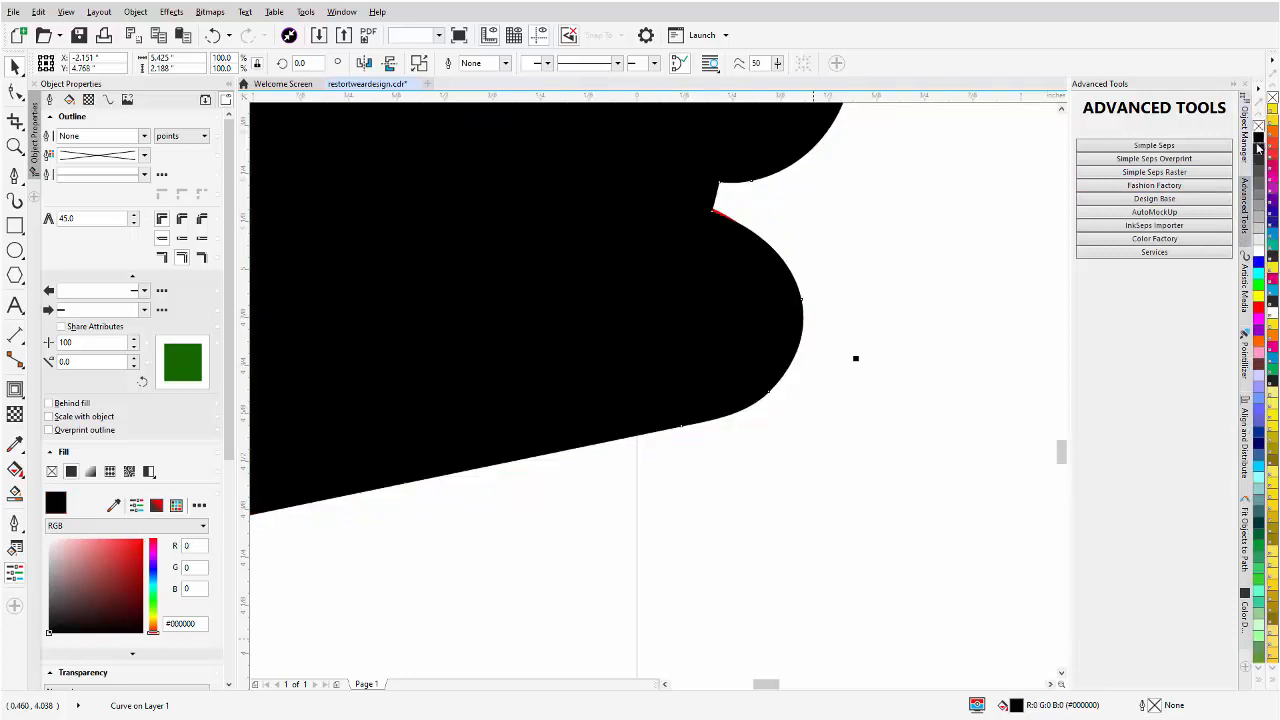
right_click(690, 302)
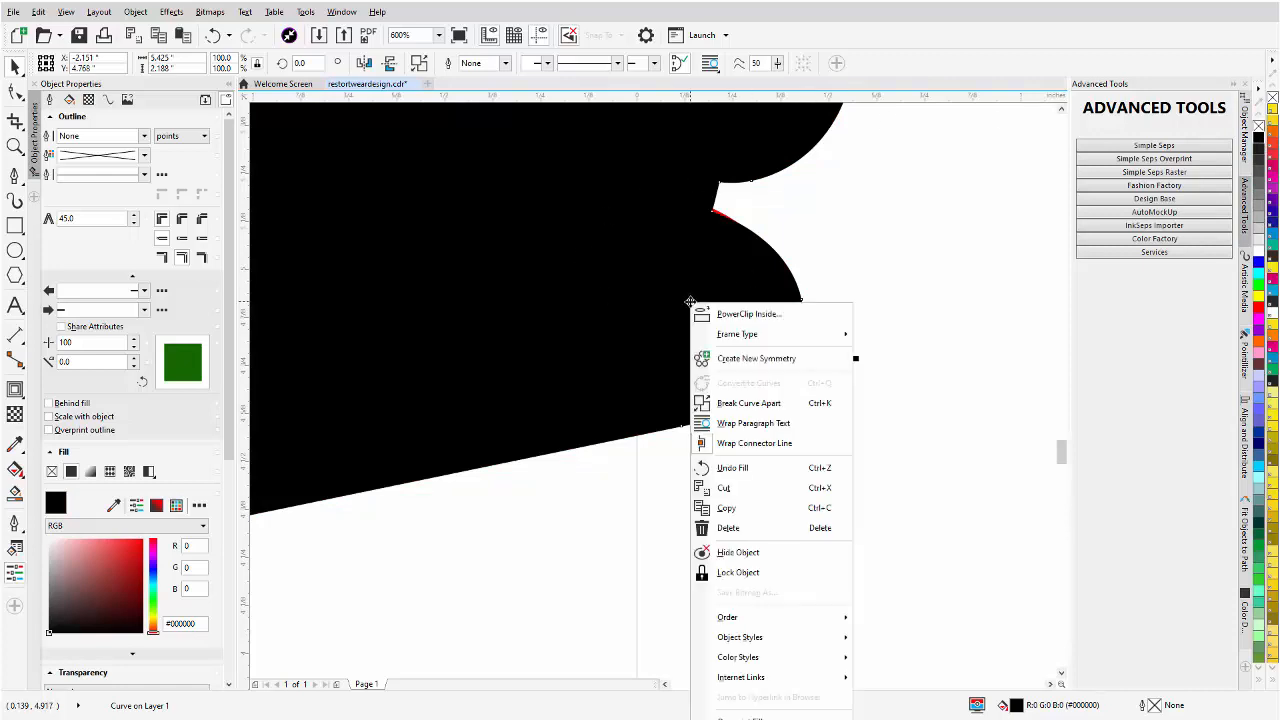
mouse_move(793, 628)
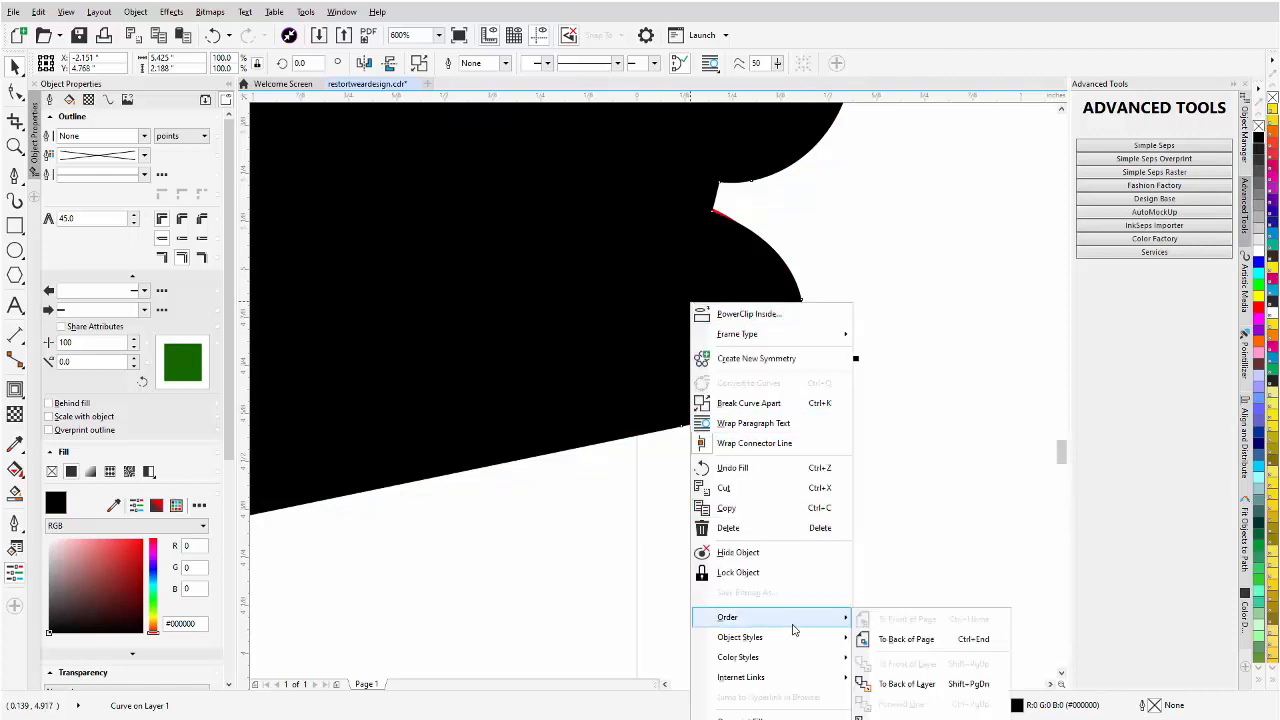
click(907, 645)
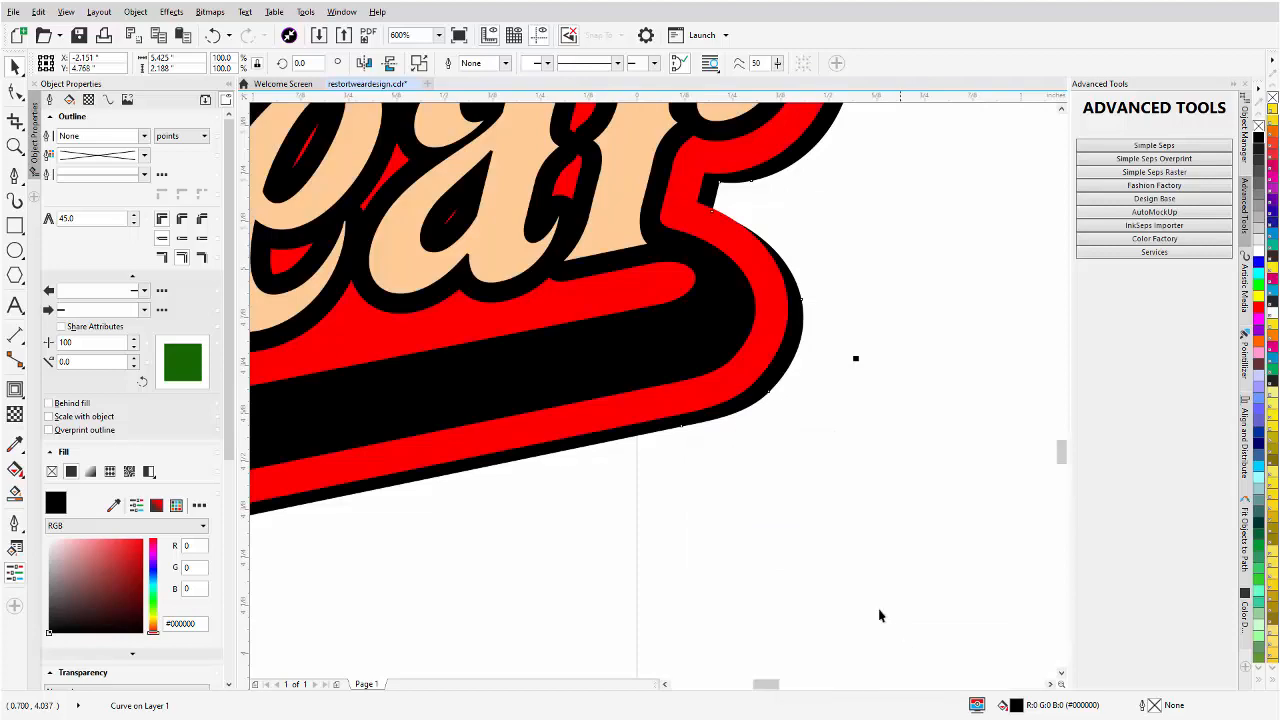
Nudge the black drop shadow about 0.009 in left and 0.005 in down beneath the red contour.
scroll(655, 398, down, 4)
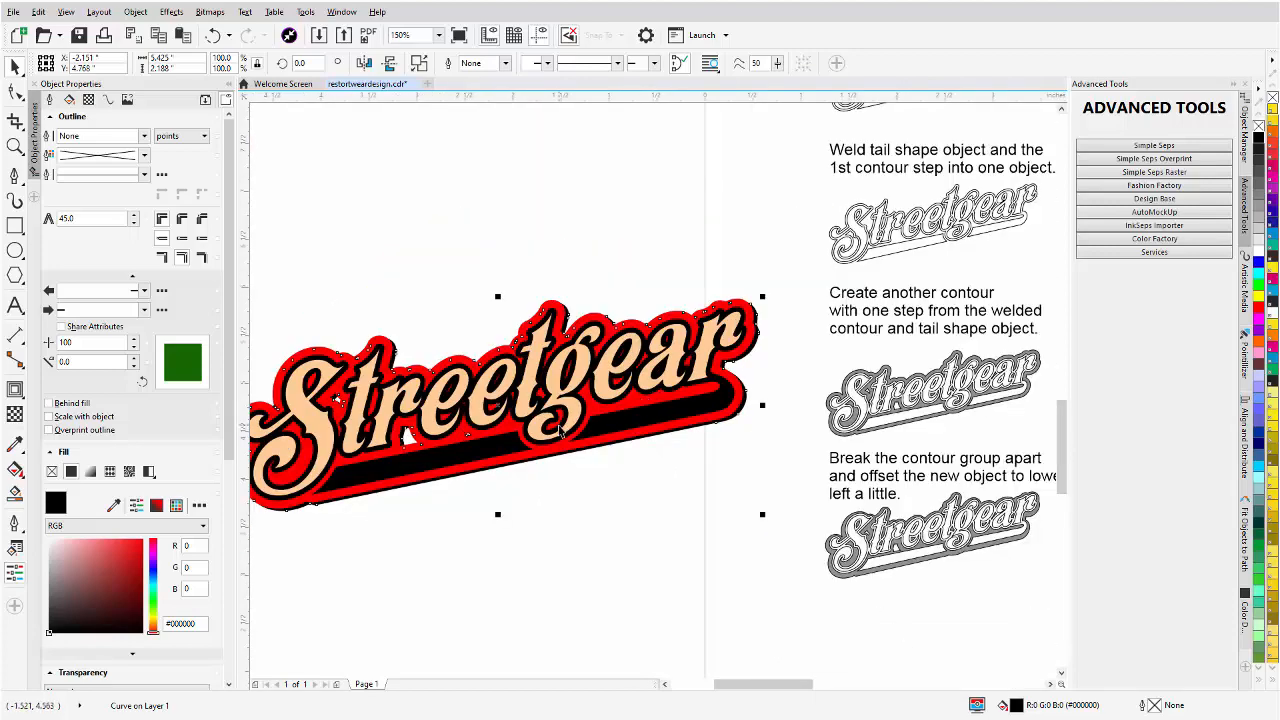
scroll(634, 434, up, 2)
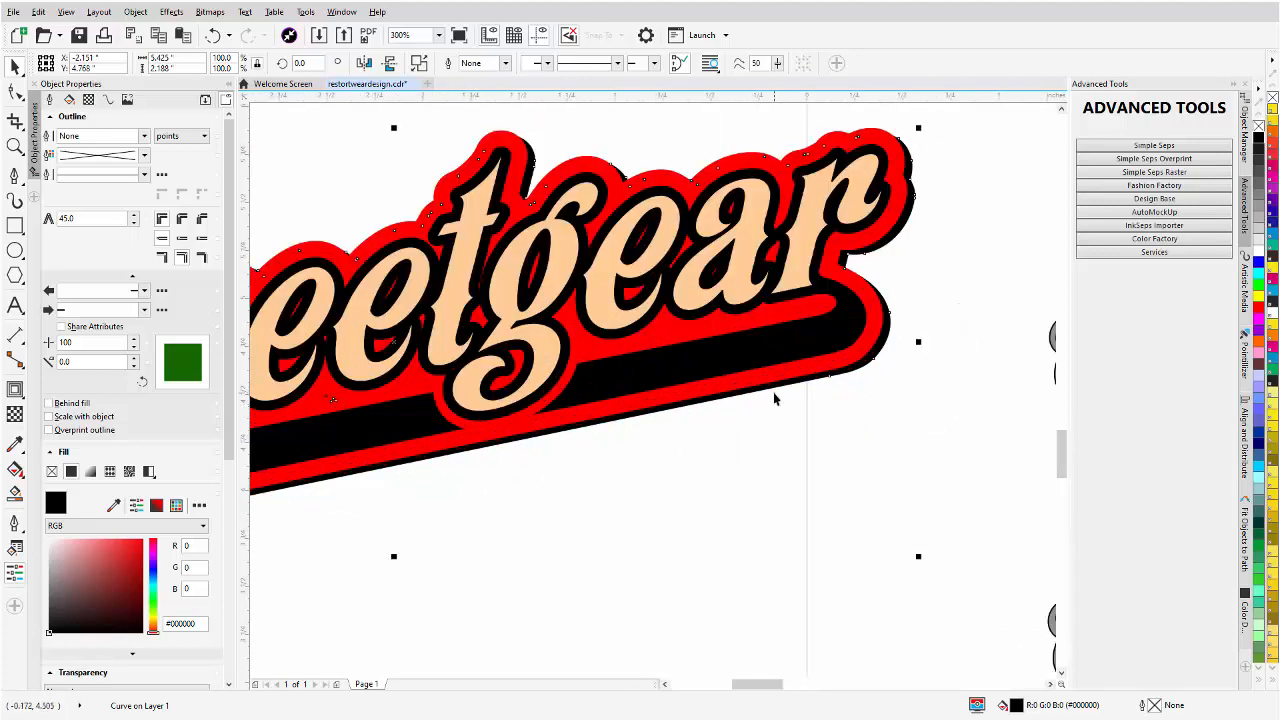
scroll(780, 382, up, 2)
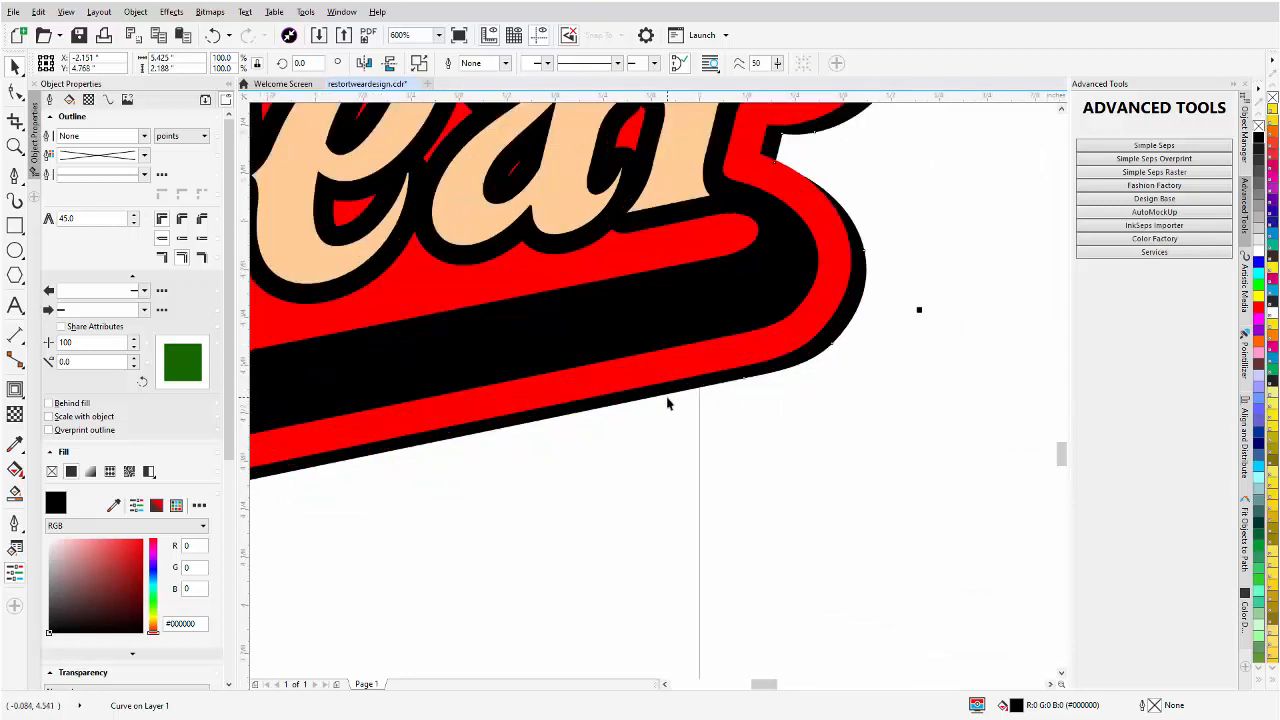
mouse_move(668, 393)
mouse_down()
mouse_move(677, 403)
mouse_move(665, 401)
mouse_up()
scroll(655, 398, down, 4)
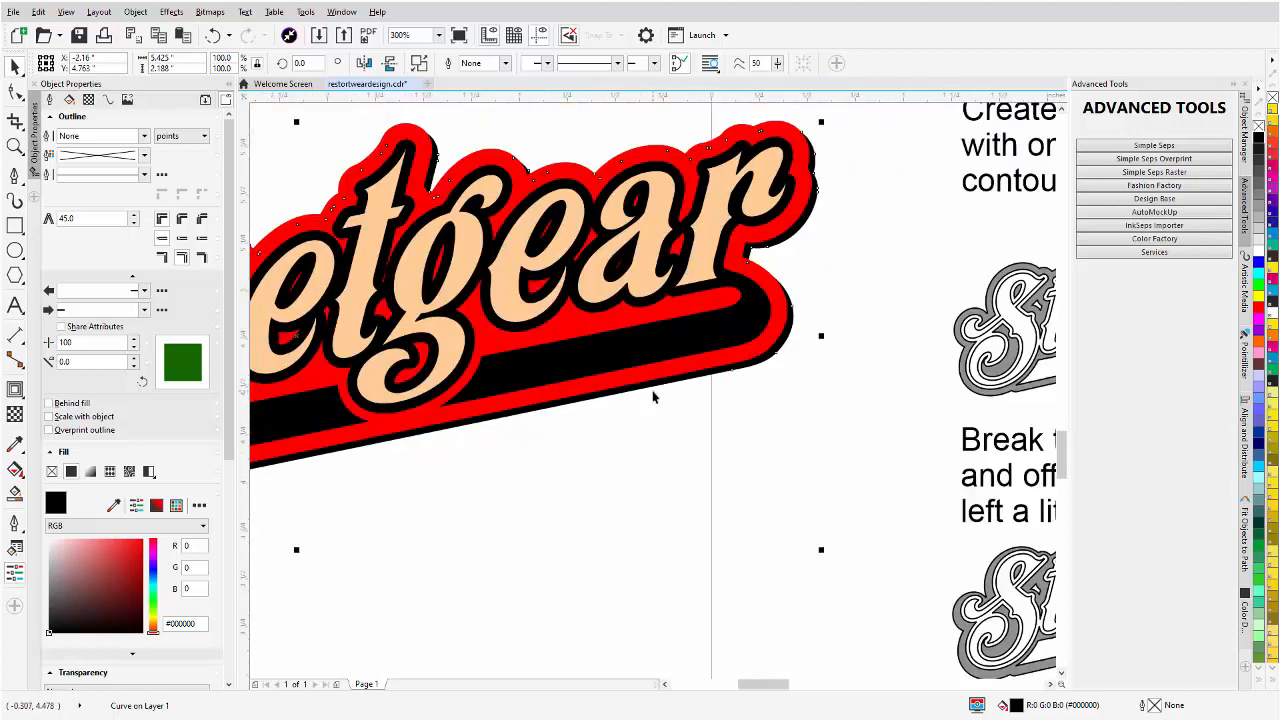
Select the whole Streetgear design and move it about 3.4 in left and 0.5 in up, away from the page.
scroll(652, 397, down, 2)
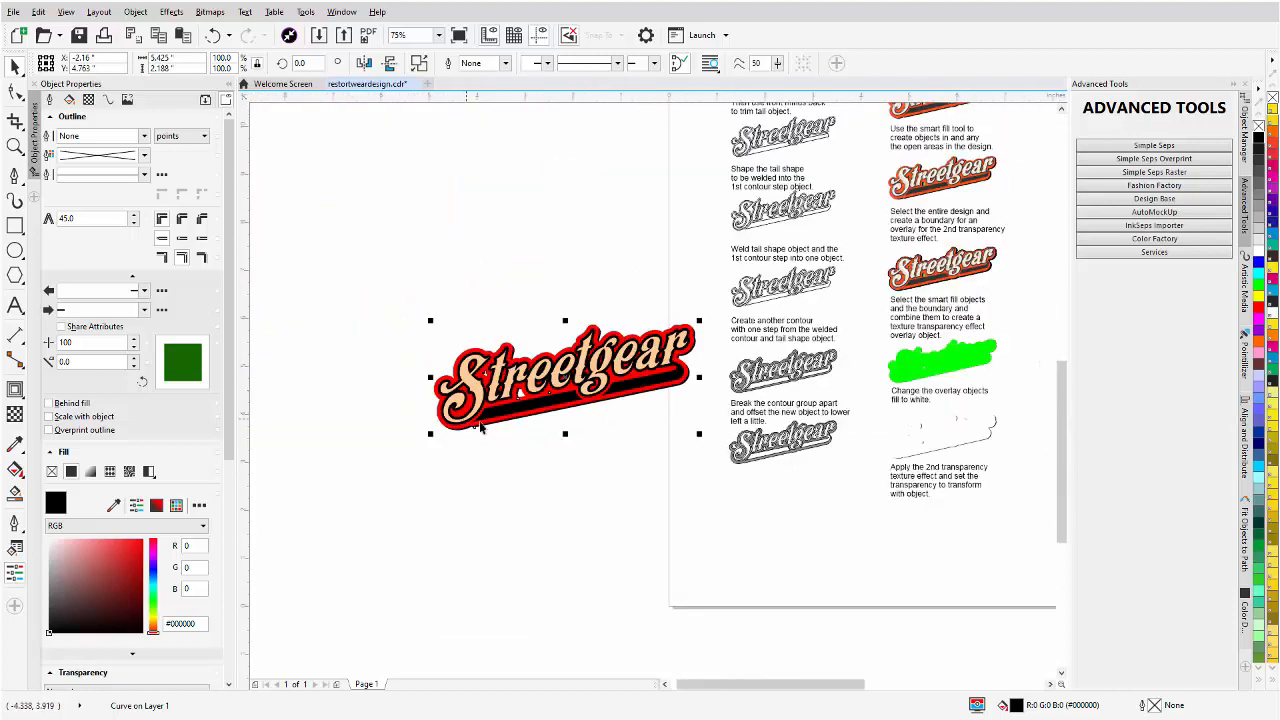
scroll(655, 378, down, 2)
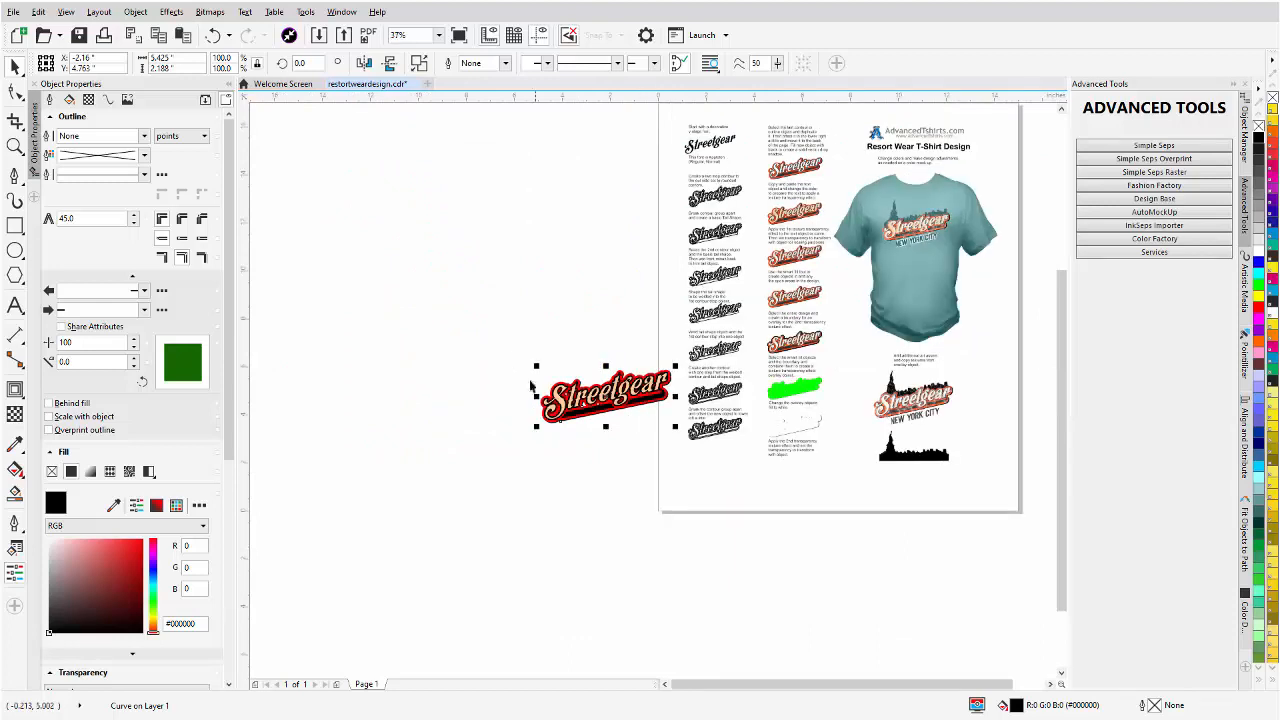
drag(503, 351, 697, 445)
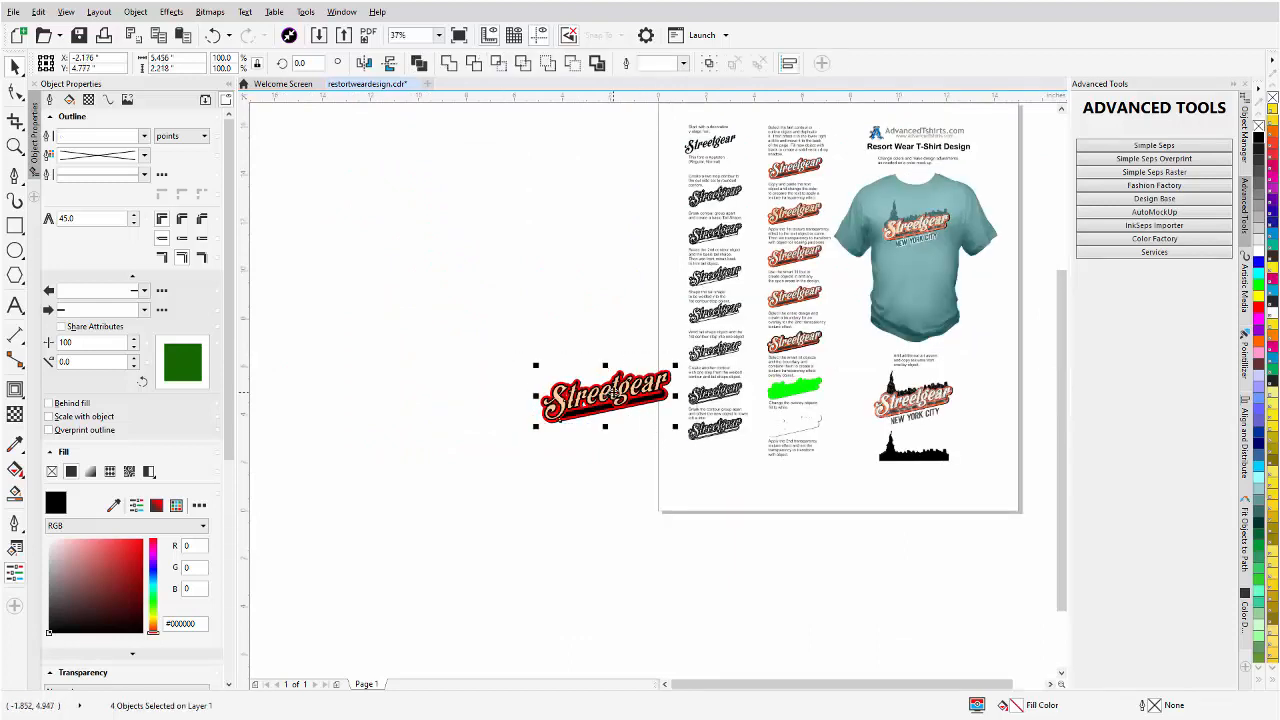
drag(615, 405, 533, 378)
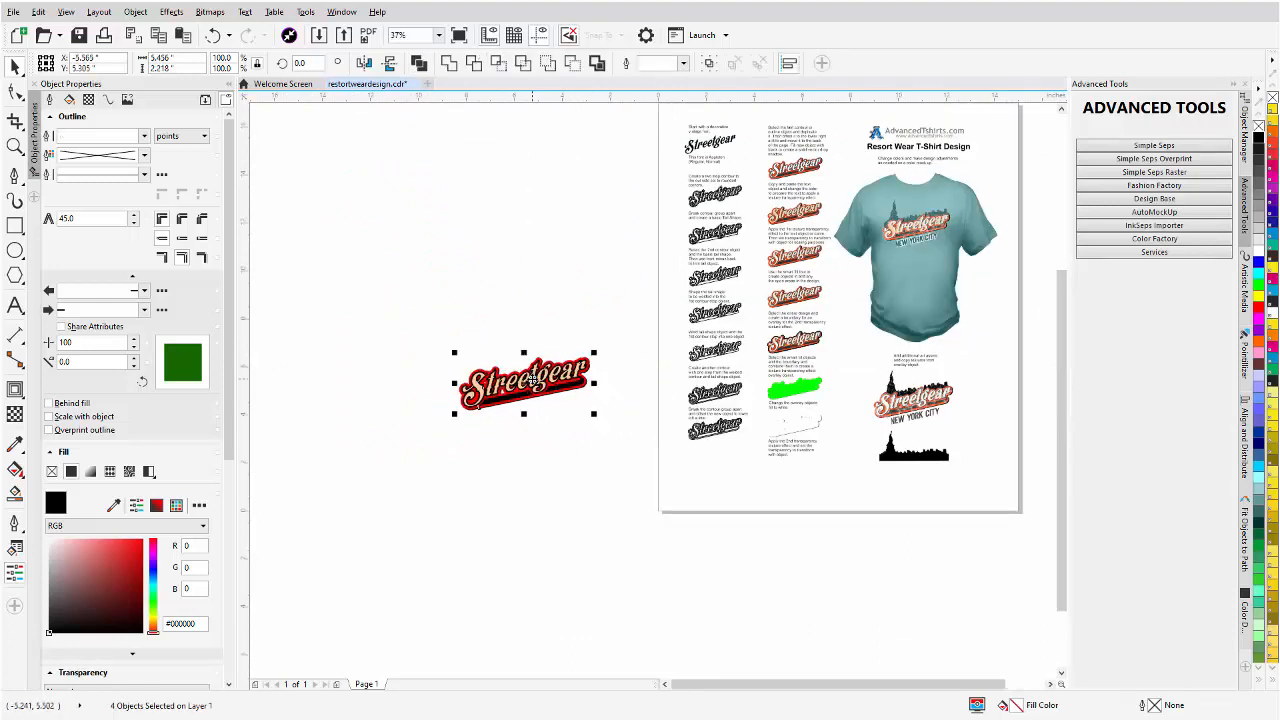
scroll(533, 378, up, 4)
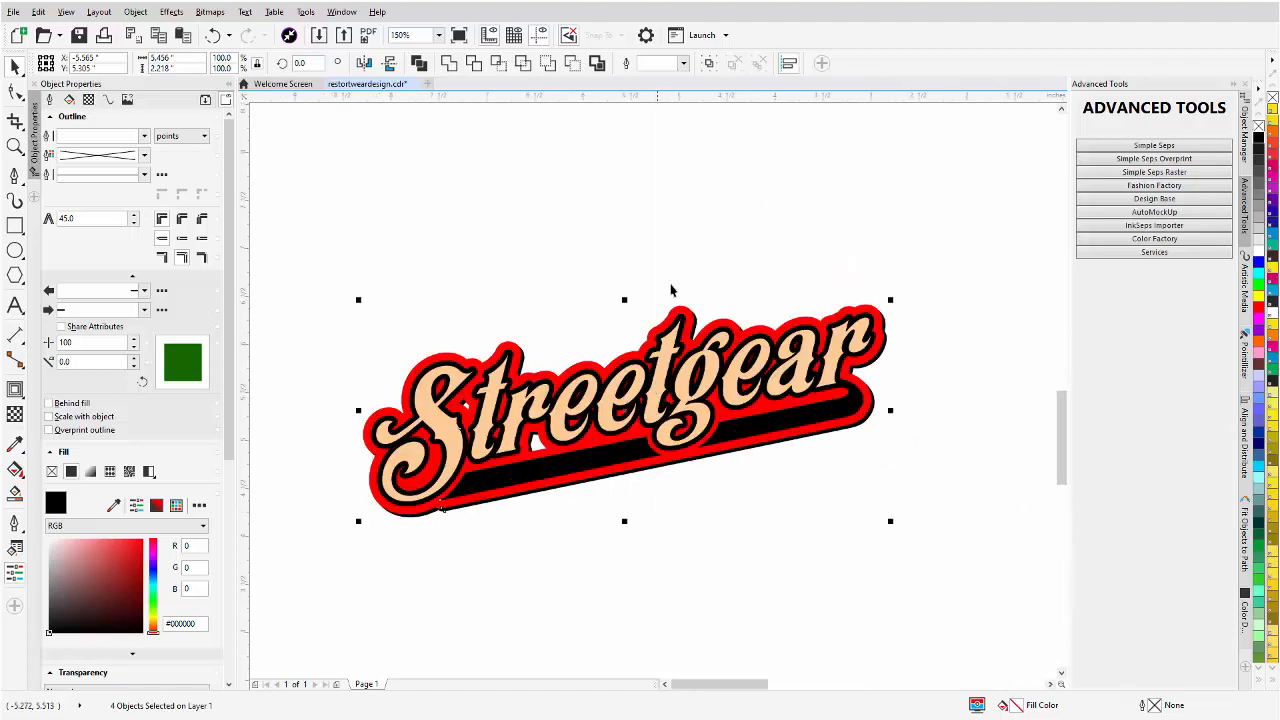
Remove the Streetgear lettering's outline and stack a light orange copy of it over the original, which is filled with white.
click(680, 280)
click(668, 368)
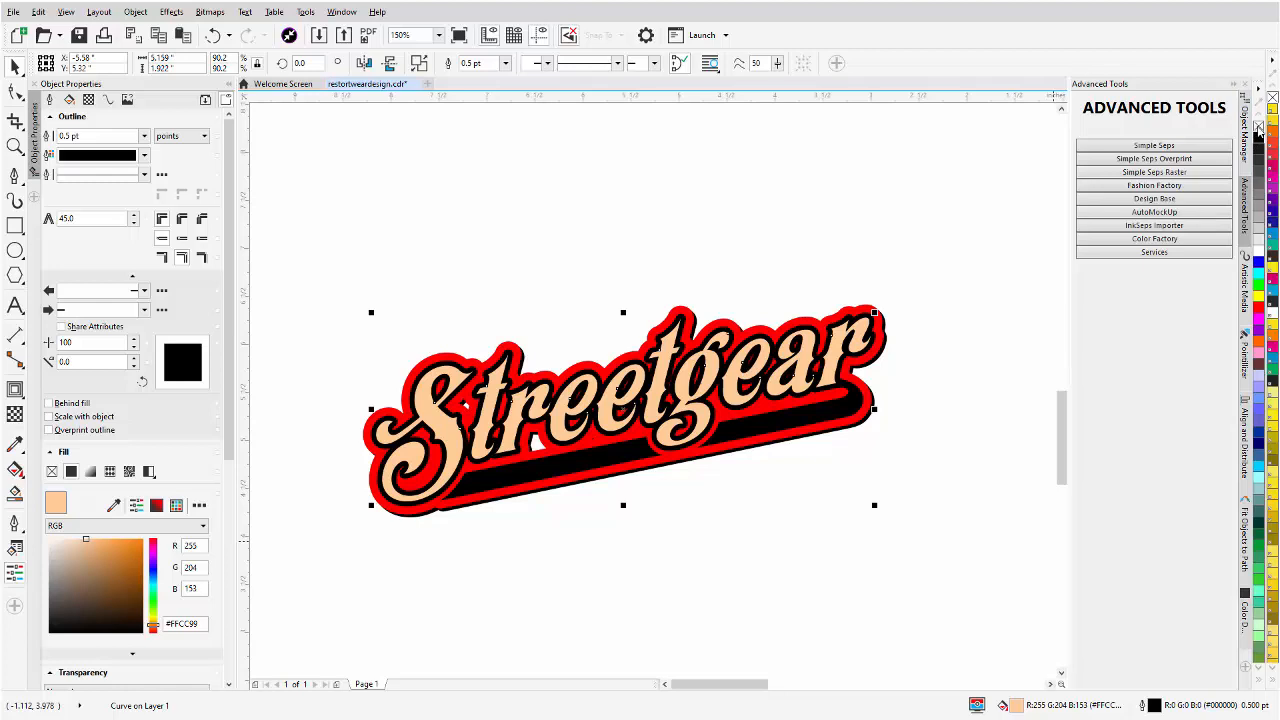
right_click(1258, 127)
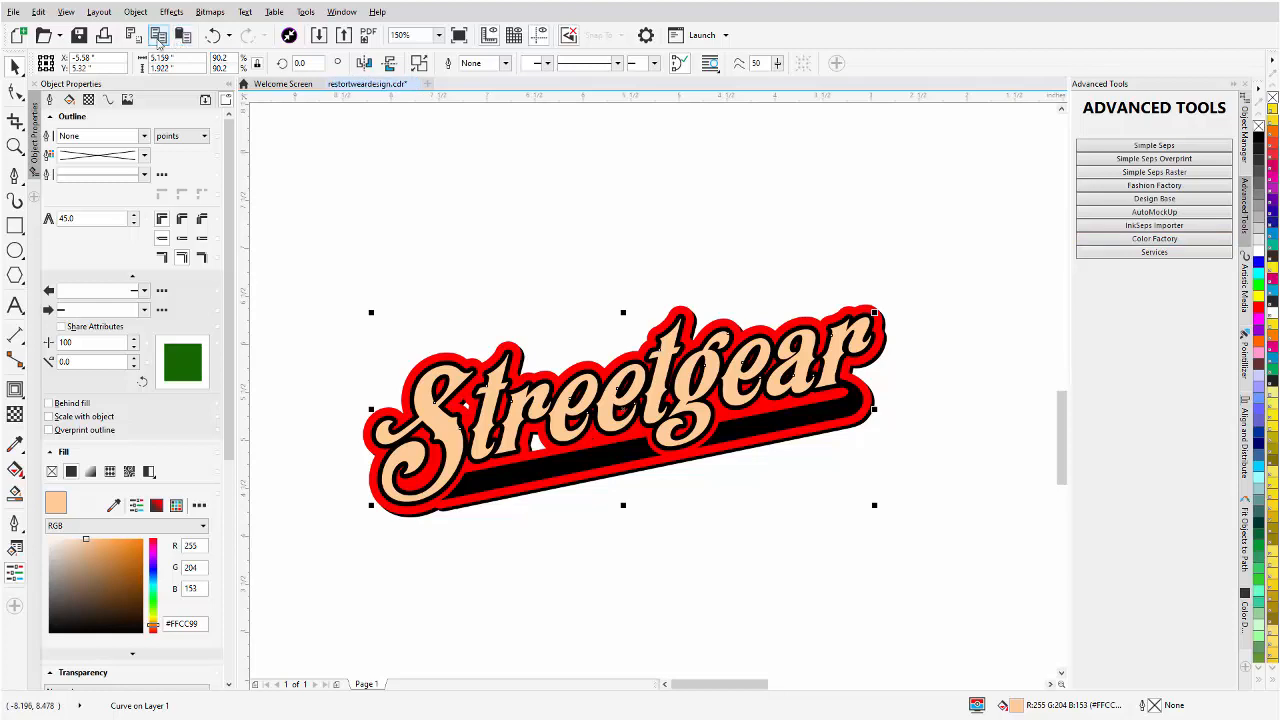
click(1259, 257)
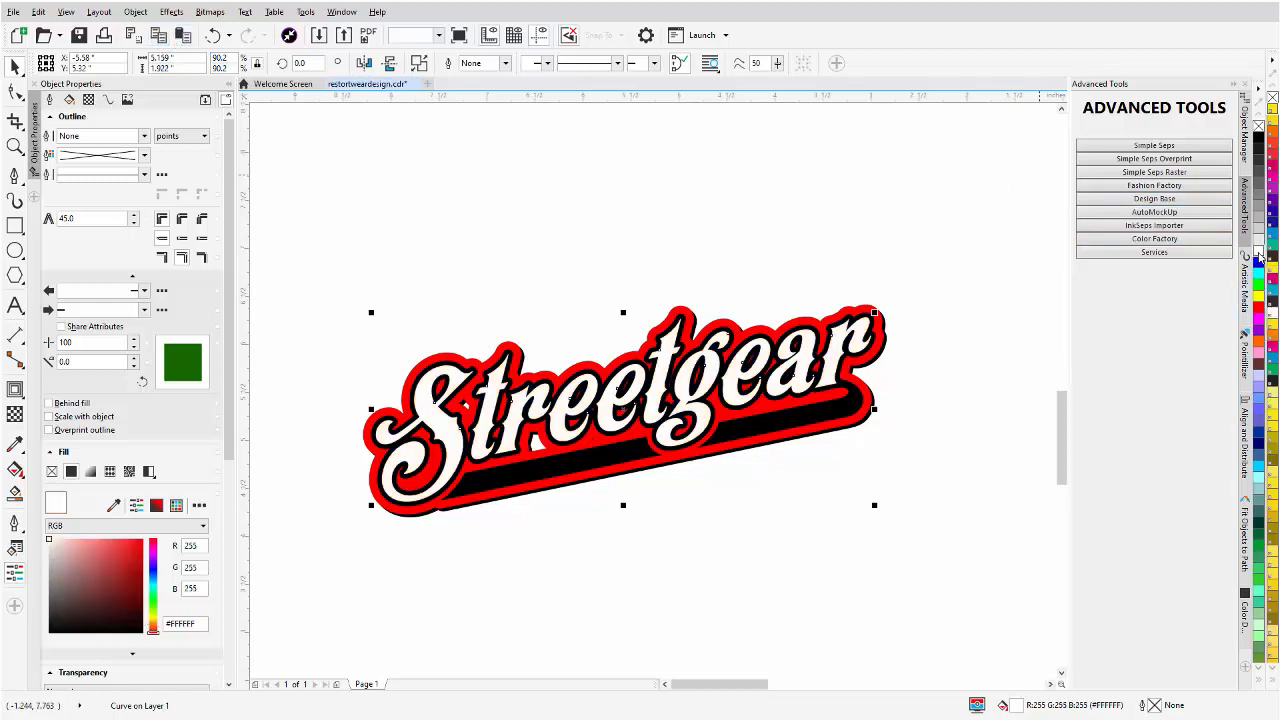
click(182, 37)
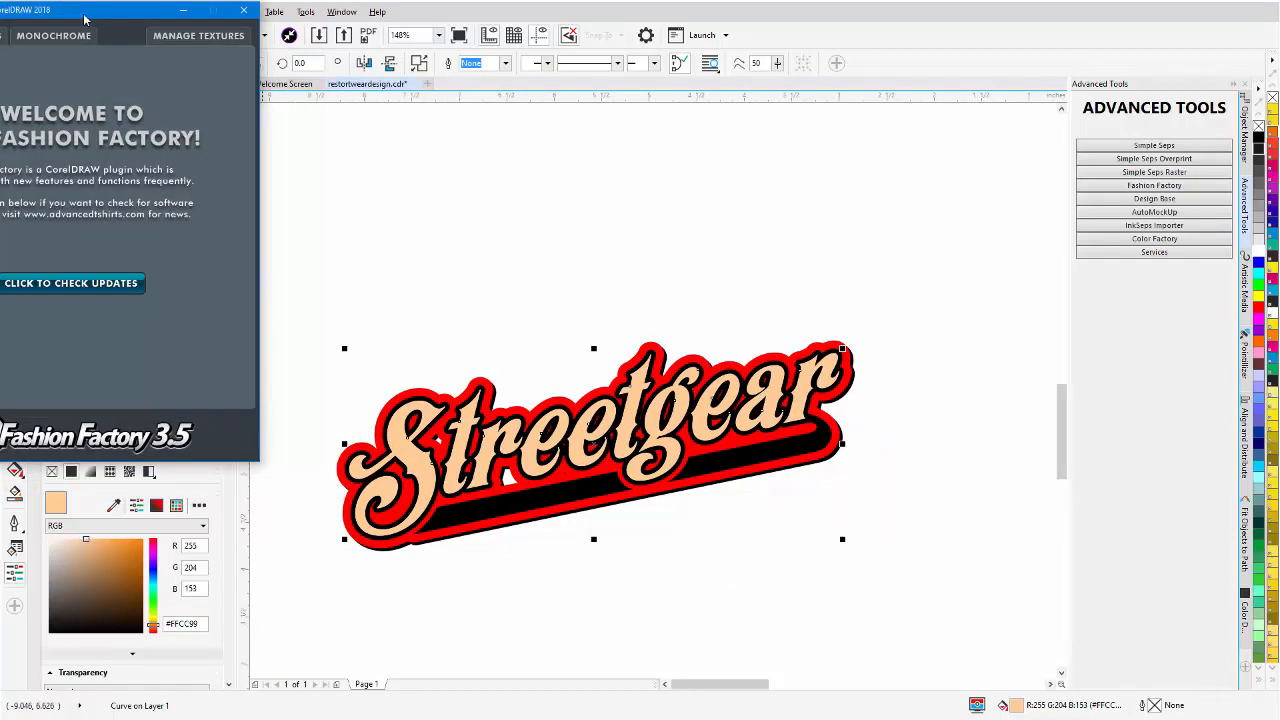
Browse the system textures in the Fashion Factory plugin and filter them to the Vintage category.
drag(86, 21, 1045, 136)
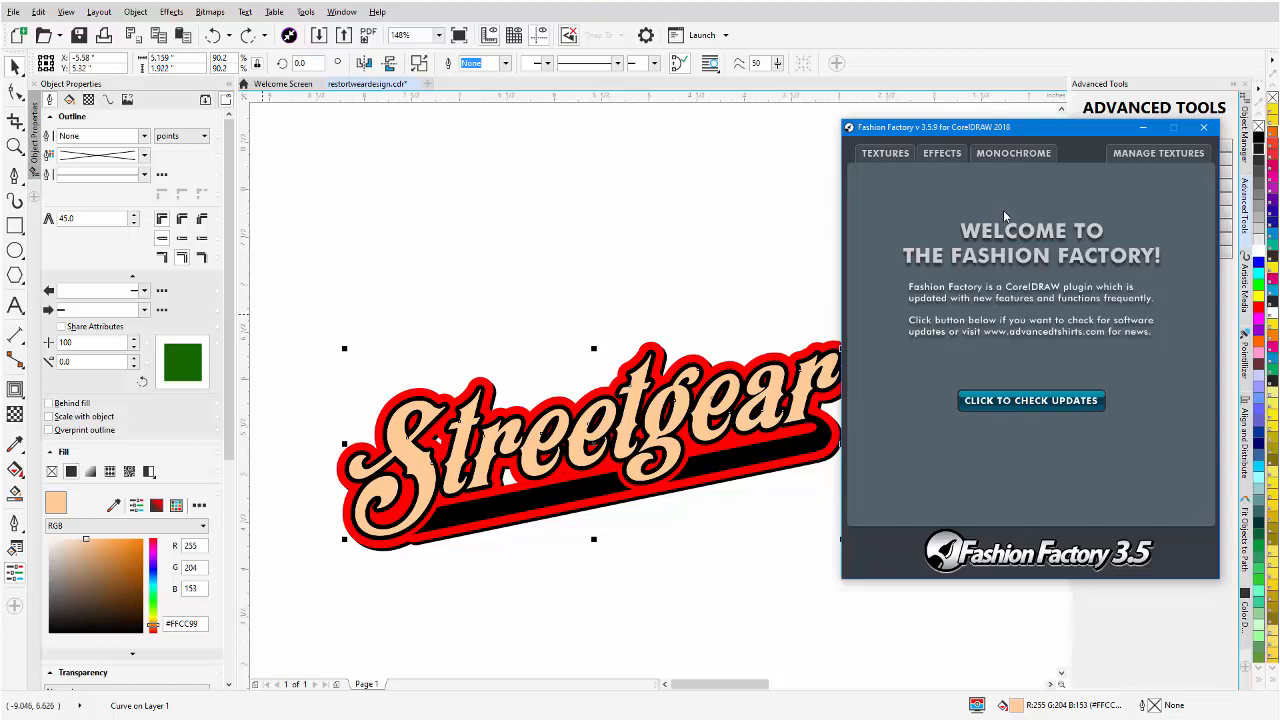
click(884, 156)
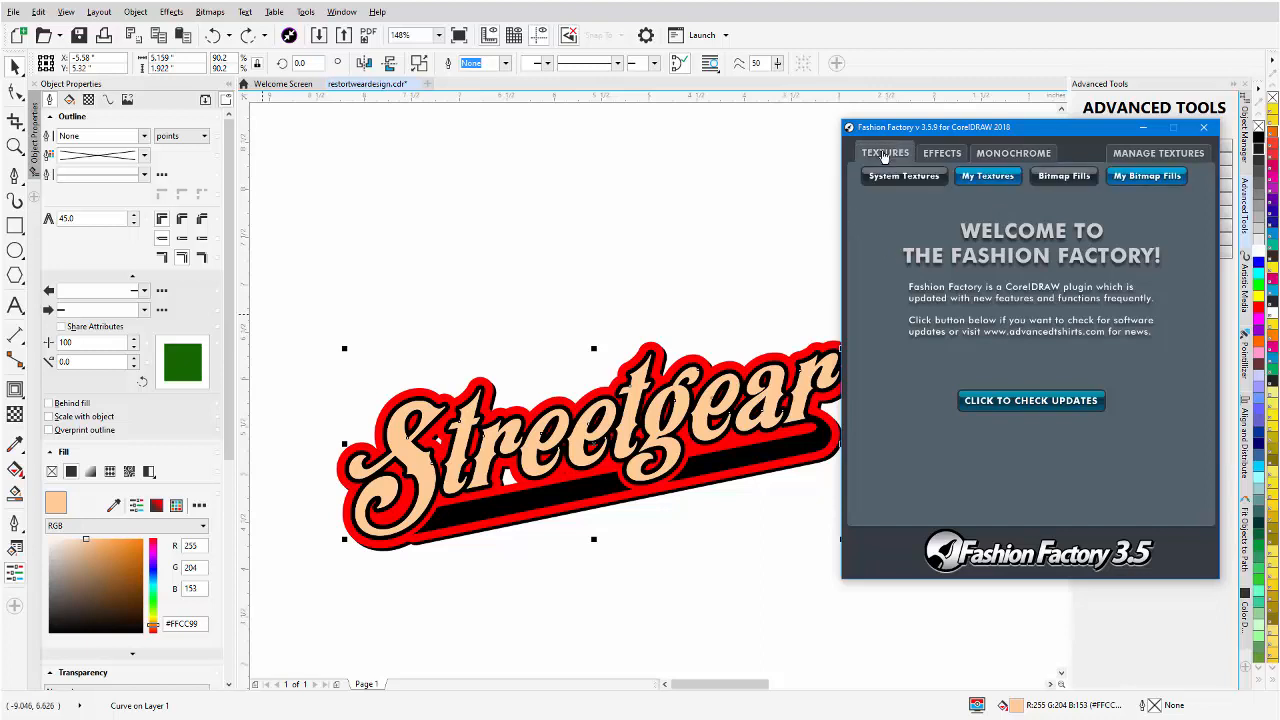
click(1074, 180)
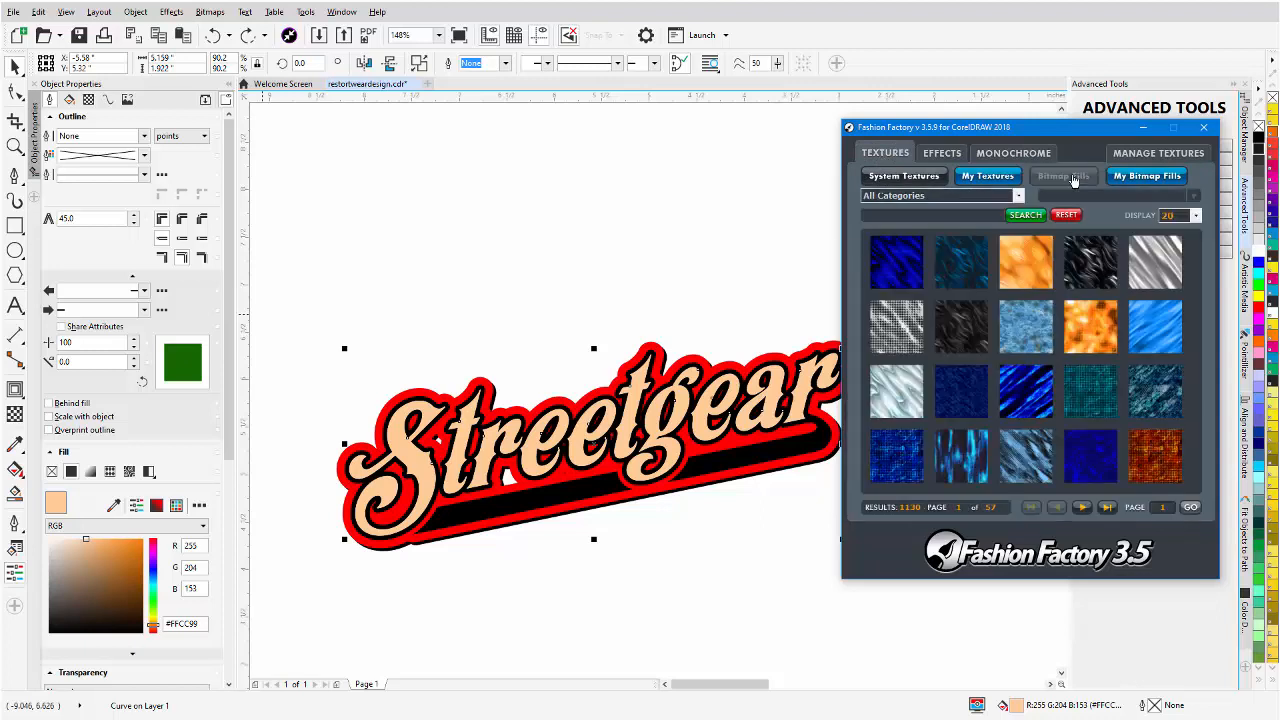
click(911, 184)
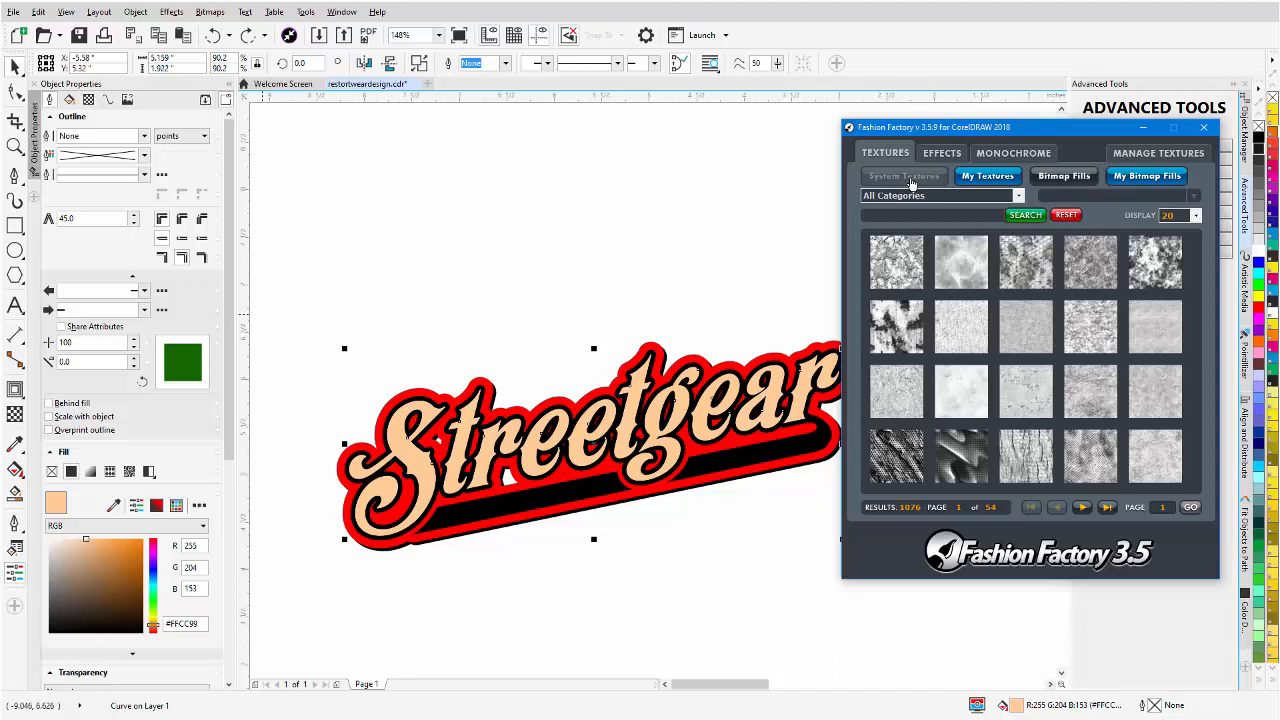
click(1019, 196)
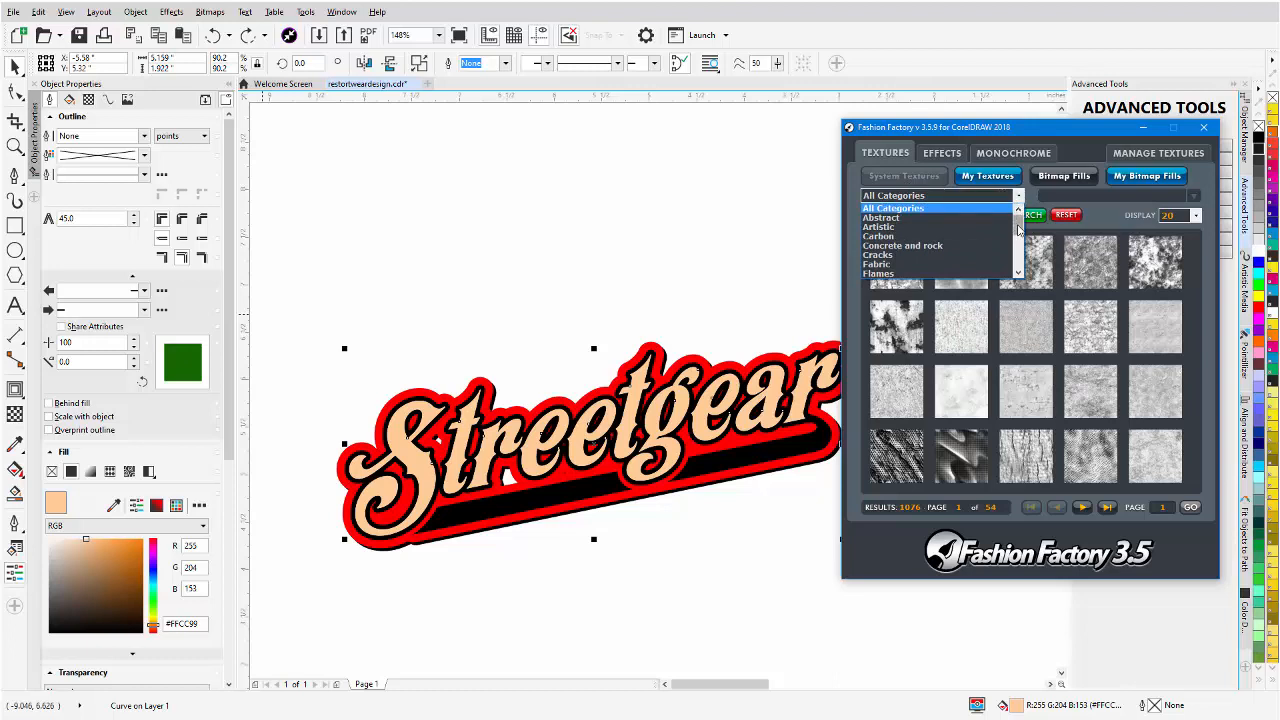
drag(1018, 229, 1018, 262)
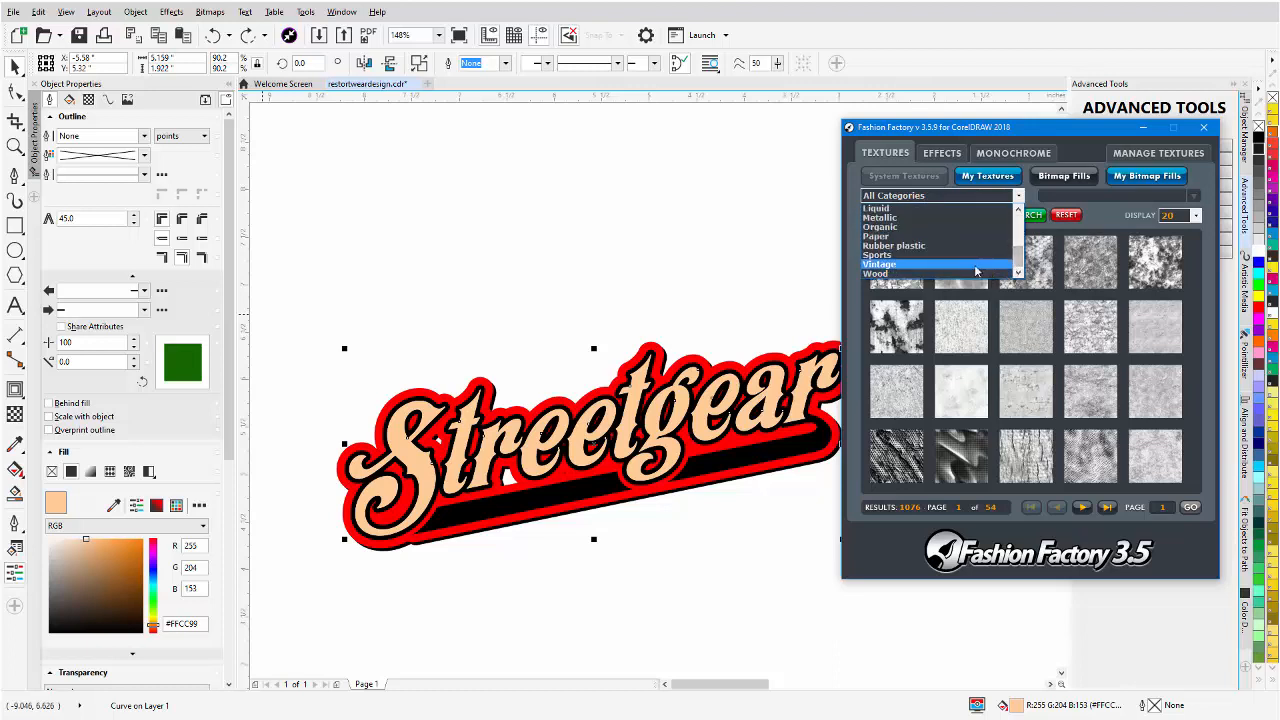
click(975, 270)
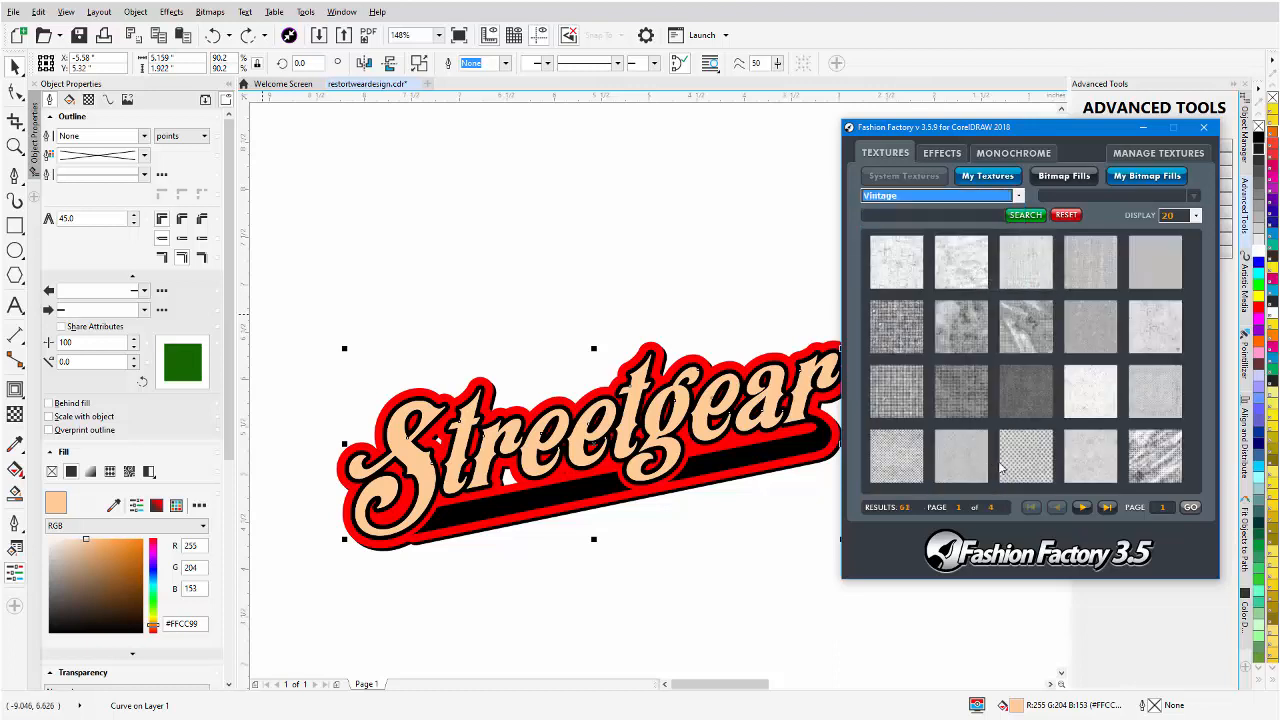
Apply the vertical line texture vintagelines10_trans.png as a transparency to the light orange lettering, and minimize the plugin window.
click(1080, 508)
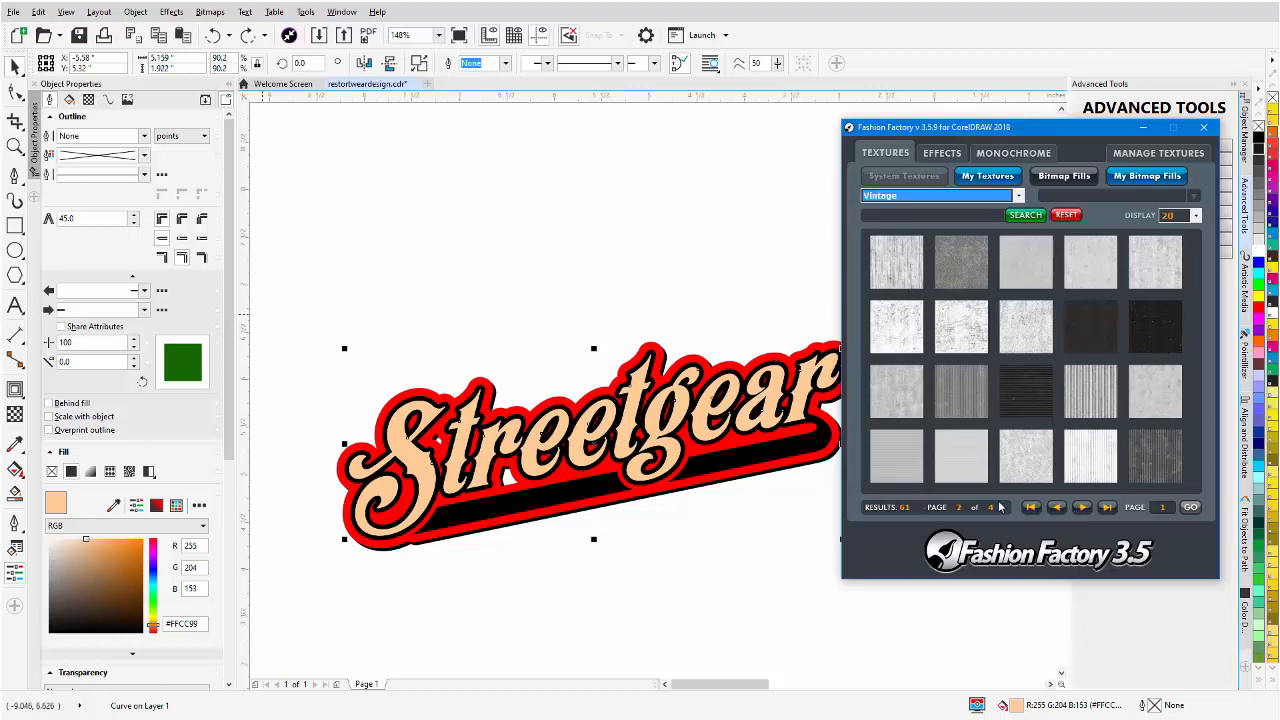
click(958, 397)
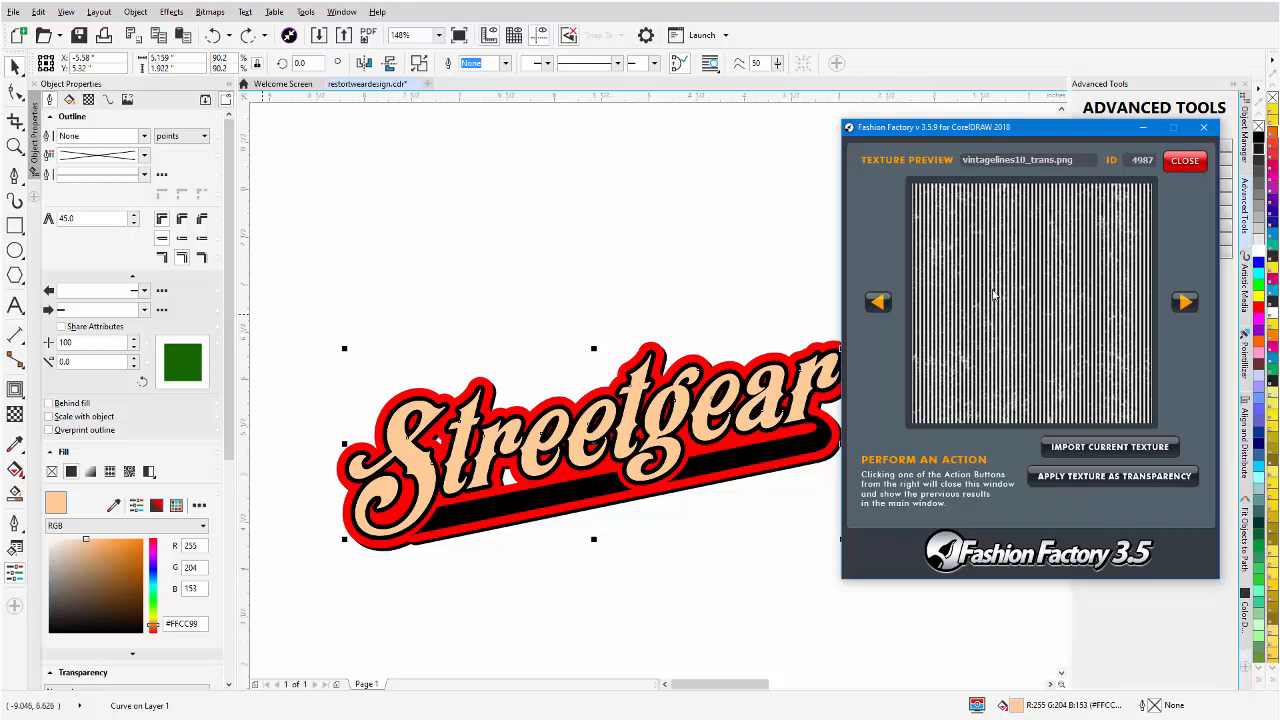
click(1124, 477)
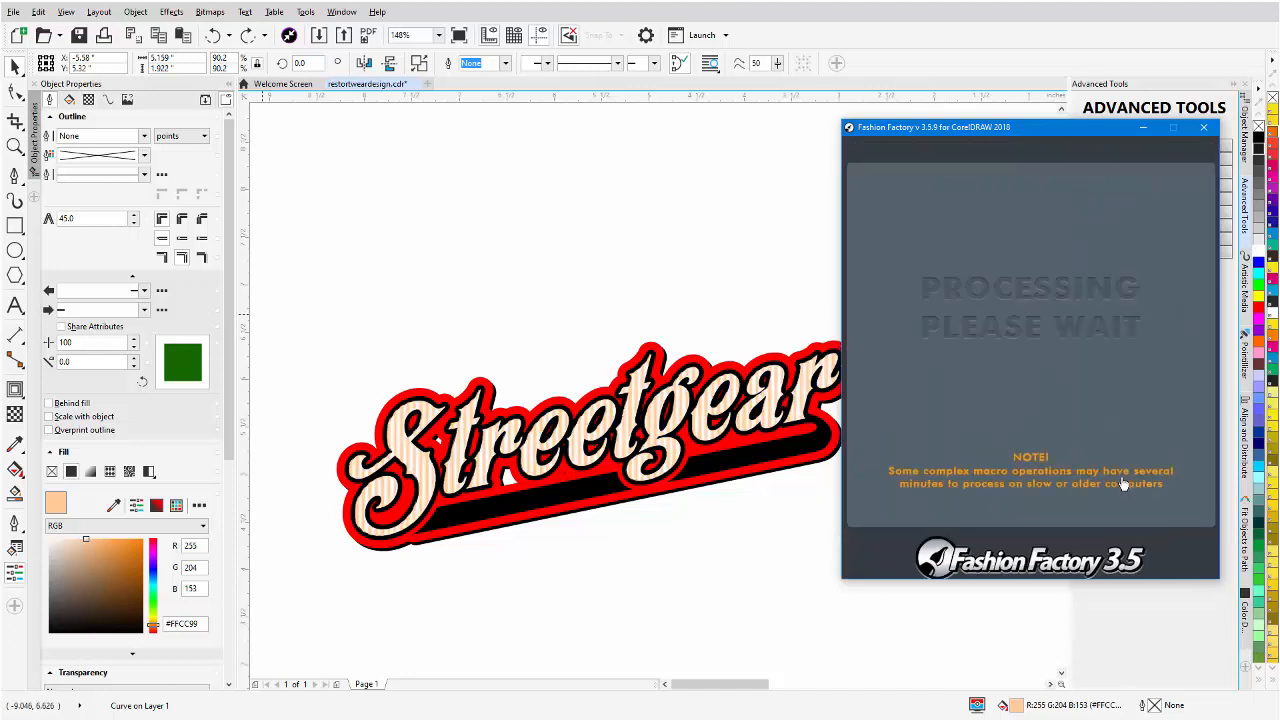
click(1146, 127)
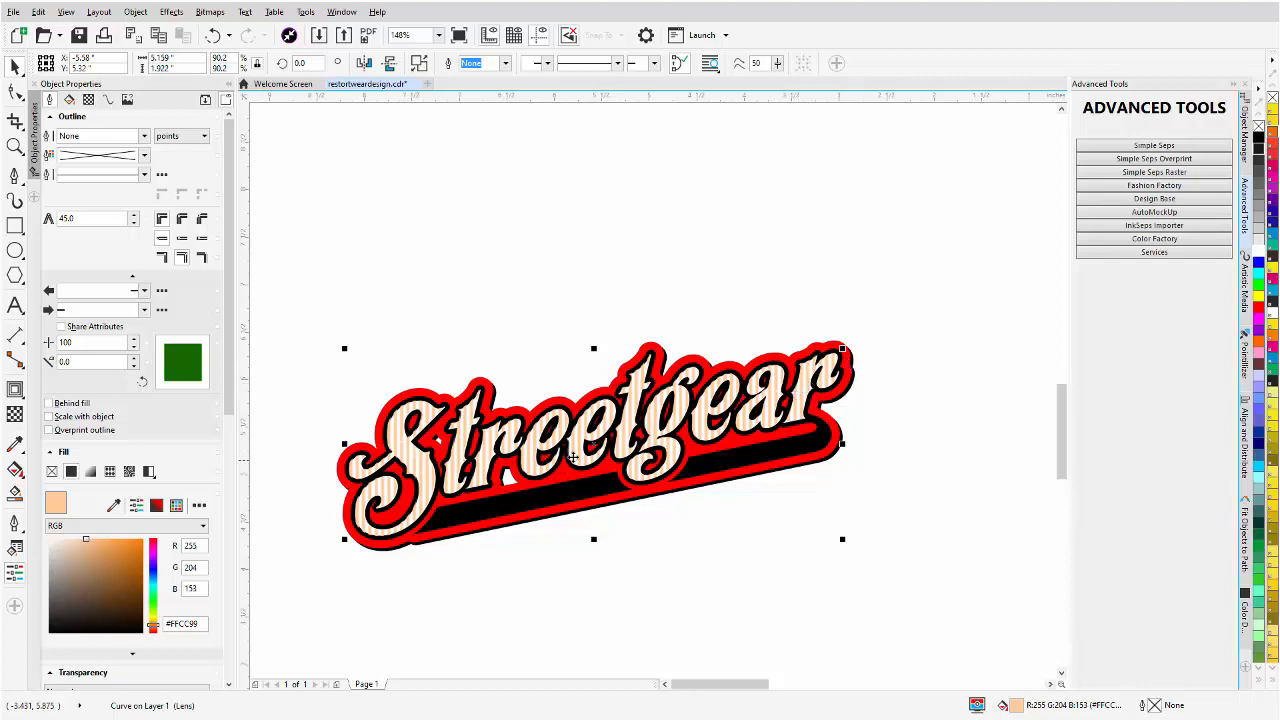
Rotate the lettering's line transparency clockwise with the Transparency tool so the stripes run diagonally, keeping the pattern near its original scale.
scroll(574, 452, up, 4)
scroll(654, 390, up, 2)
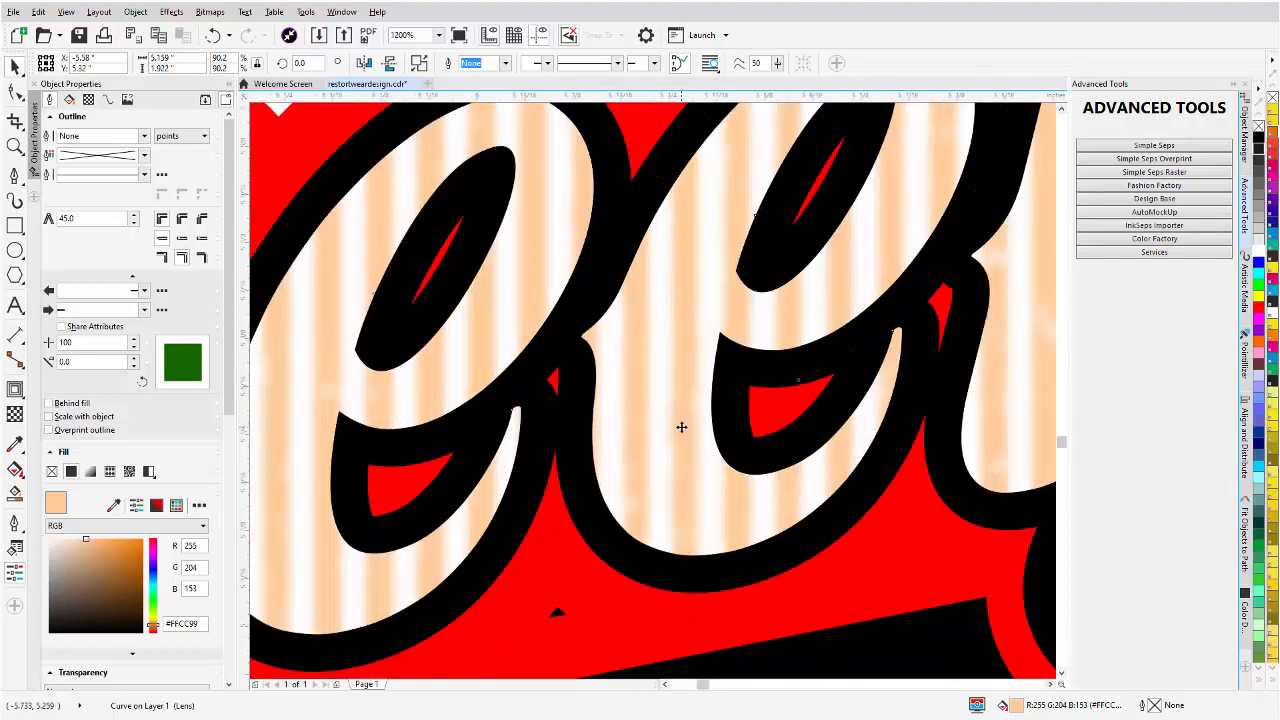
scroll(652, 391, down, 2)
scroll(652, 391, down, 2)
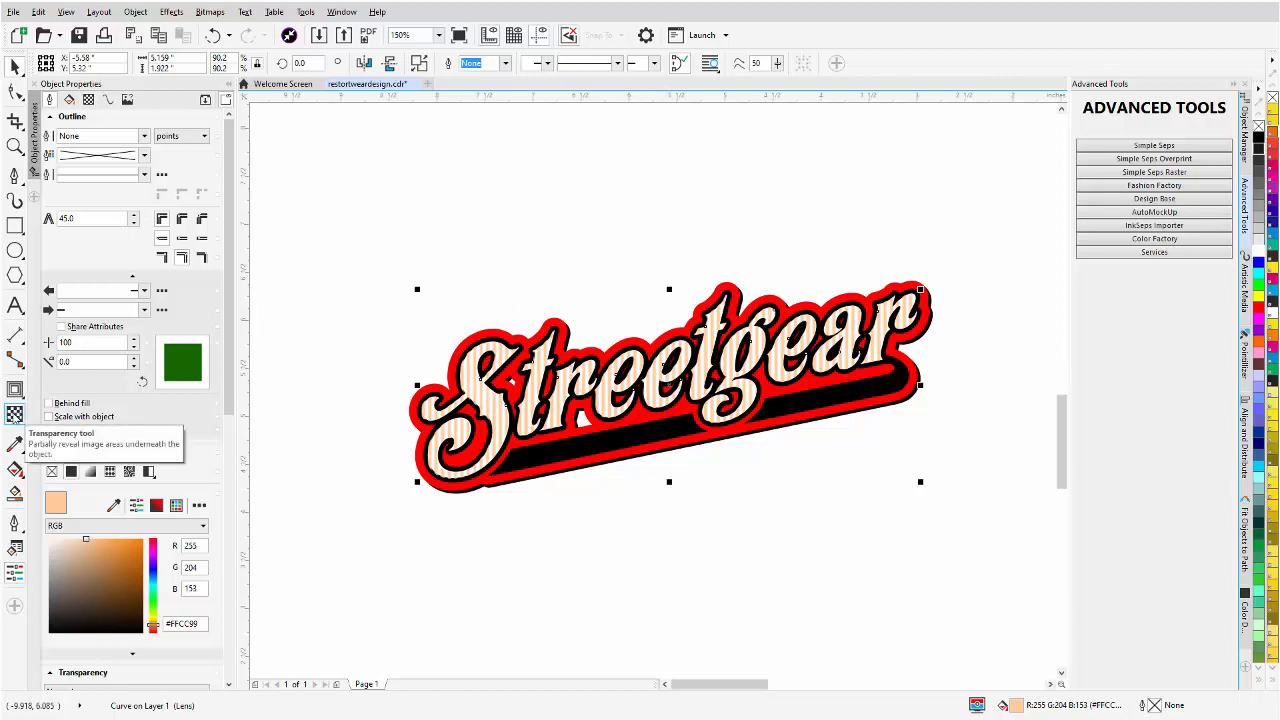
click(15, 414)
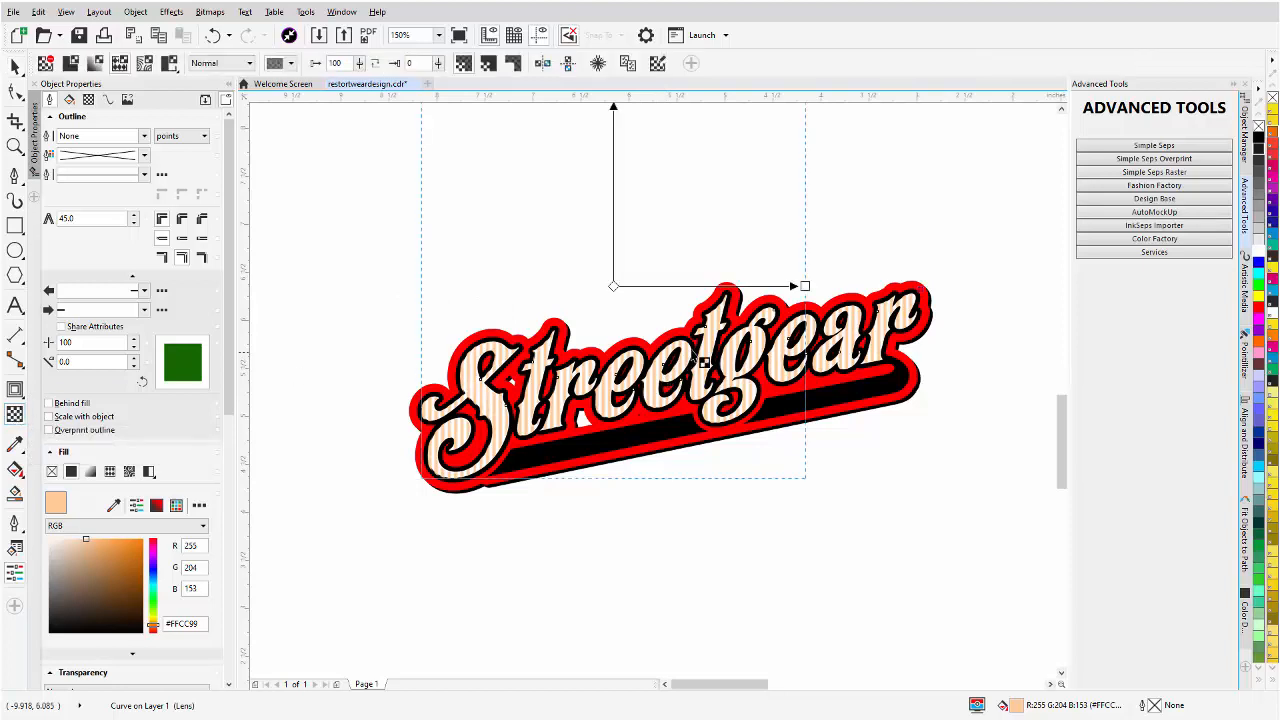
drag(1060, 440, 1060, 414)
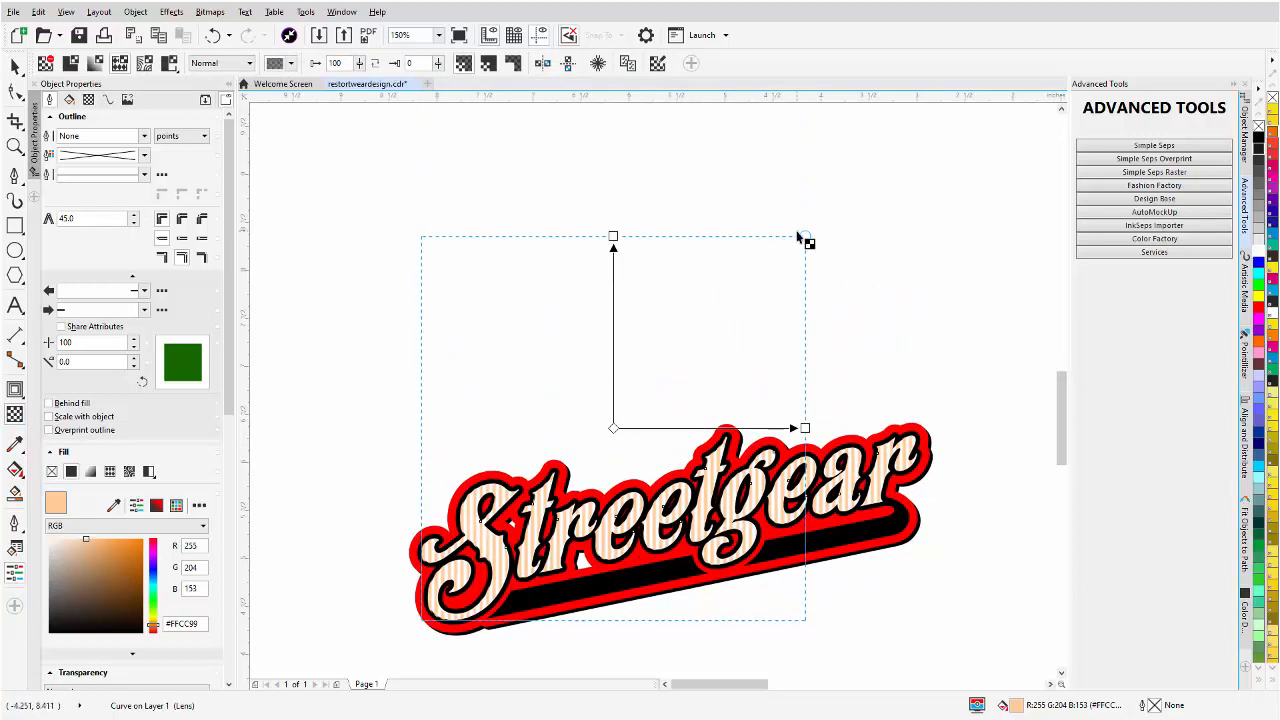
drag(806, 236, 857, 337)
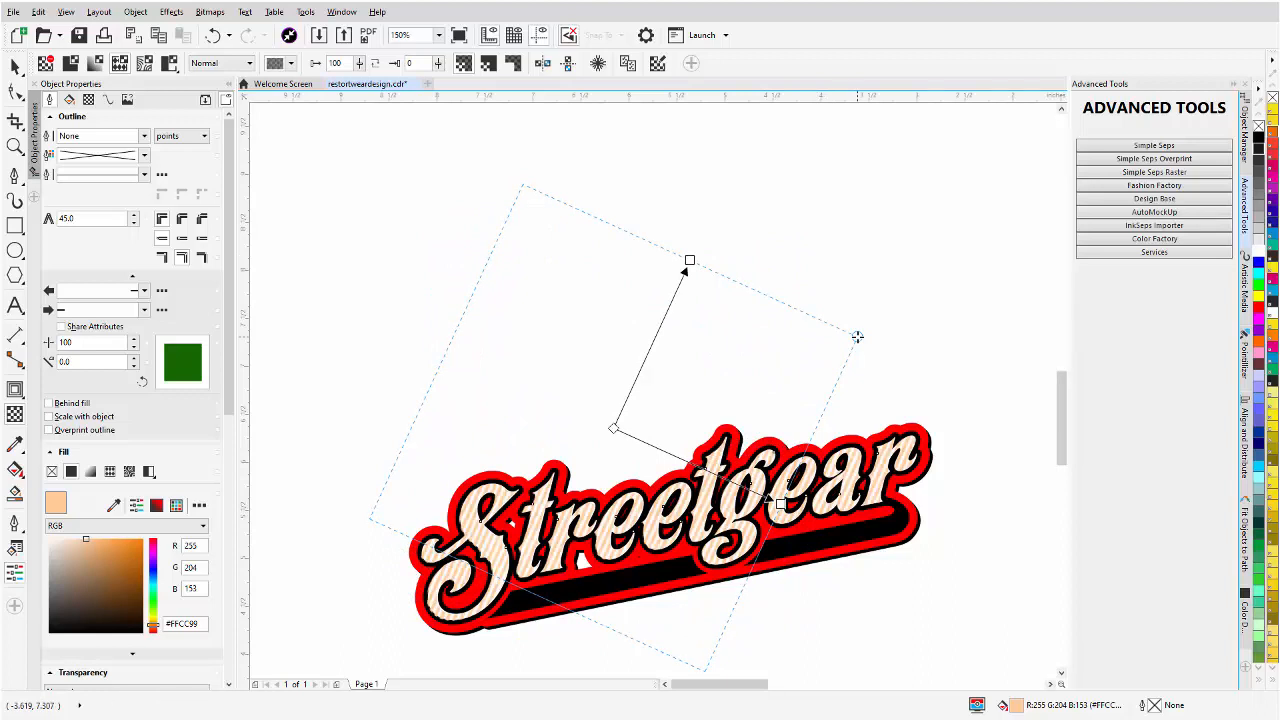
drag(857, 337, 777, 381)
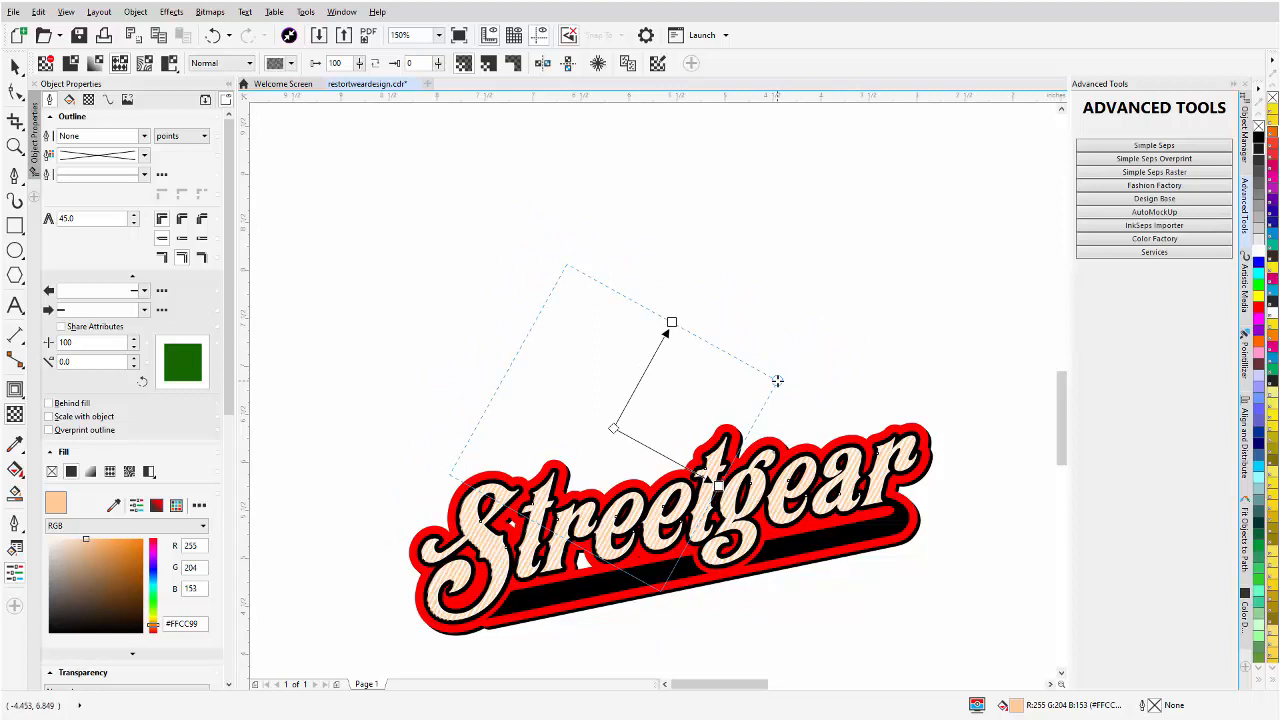
drag(777, 381, 930, 308)
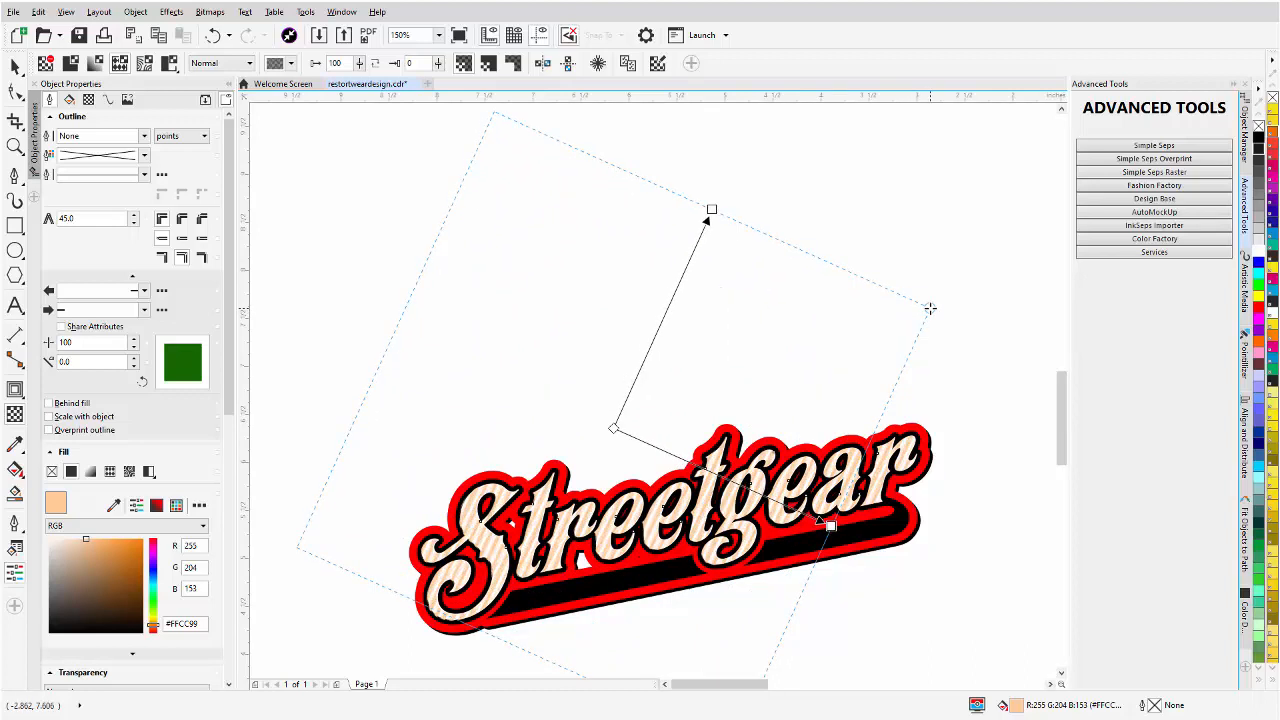
drag(930, 308, 862, 343)
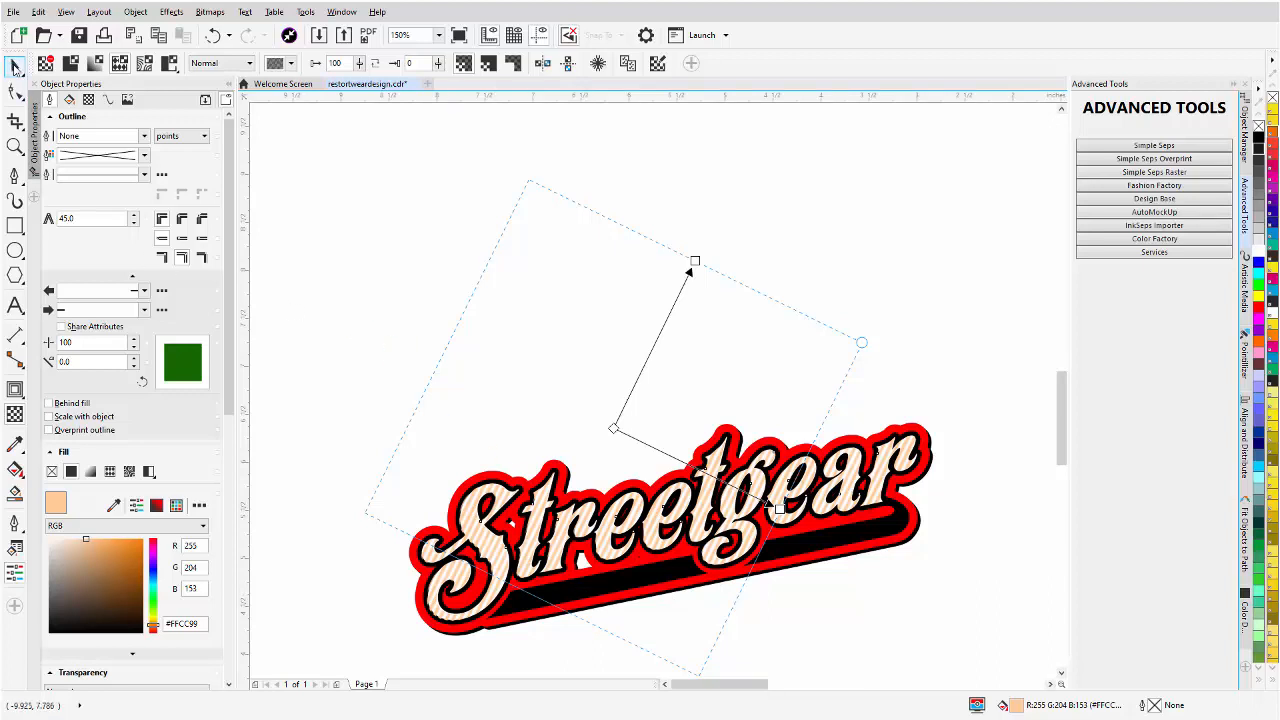
click(15, 66)
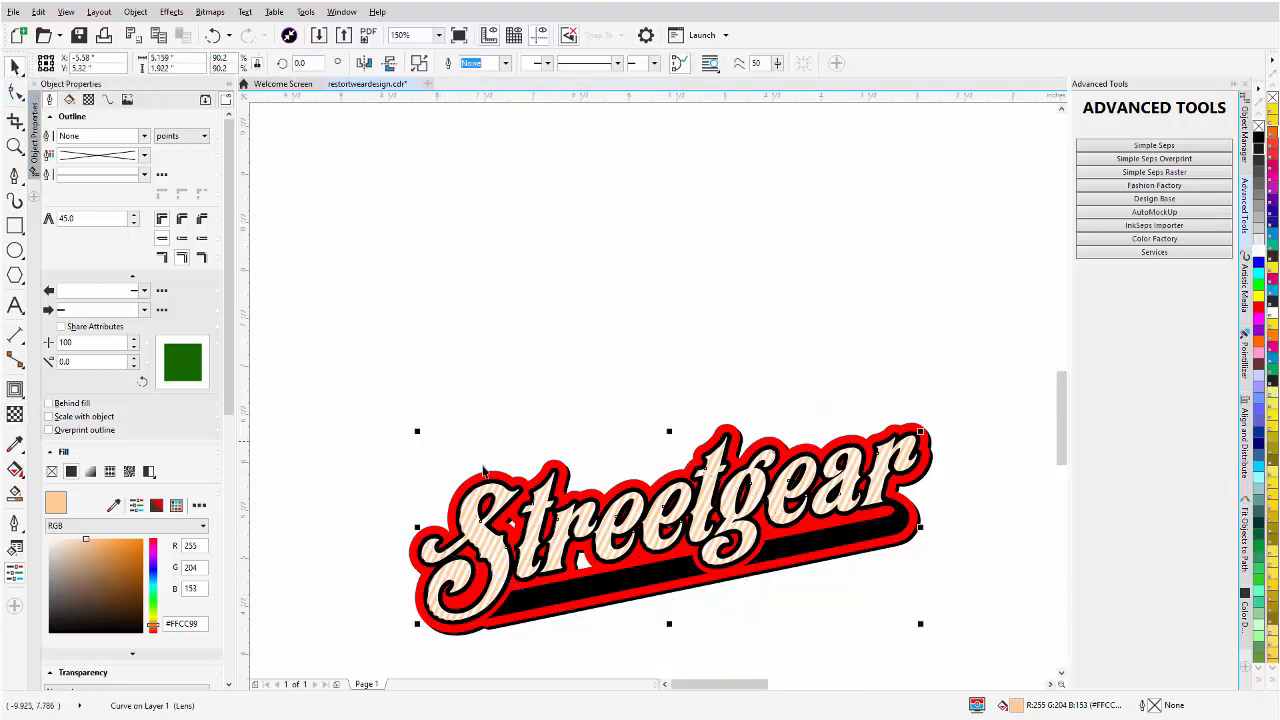
Copy the diagonally striped light orange lettering and paste a duplicate in place.
scroll(488, 490, up, 2)
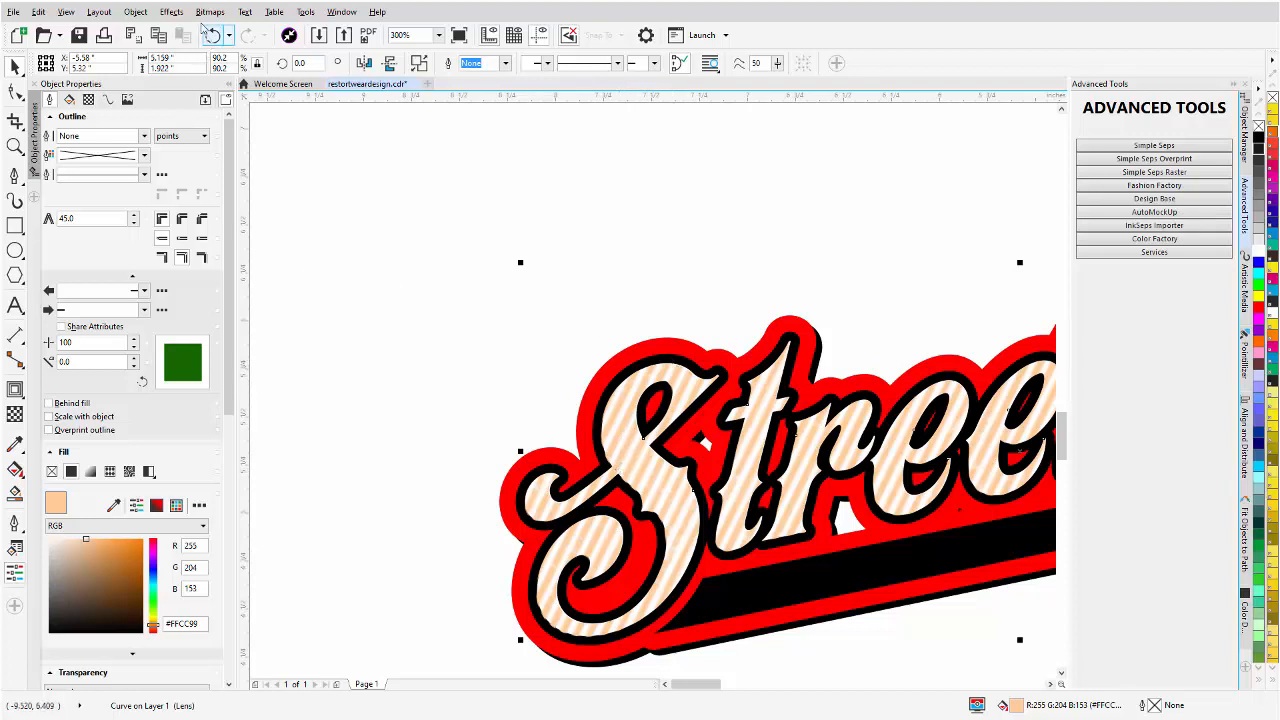
click(157, 37)
click(184, 36)
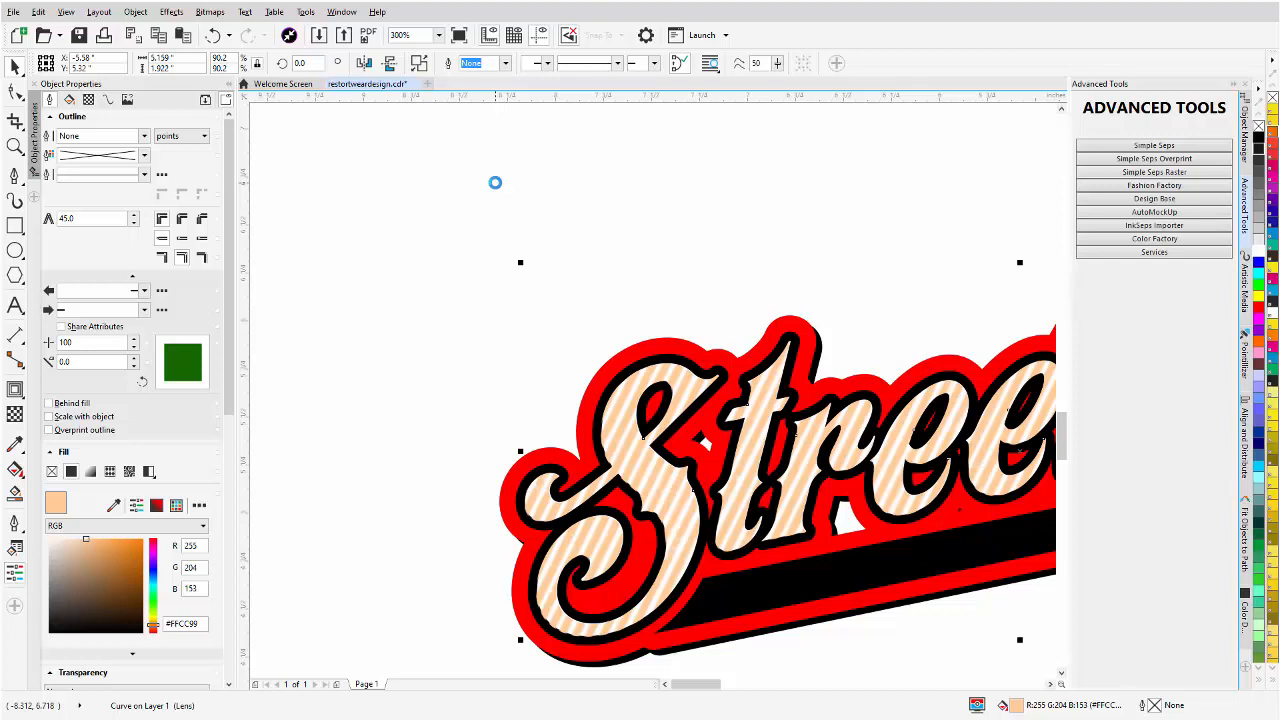
Use Smart Fill to fill the two white gaps, between the S and t and below the r, with black and no outline.
click(495, 182)
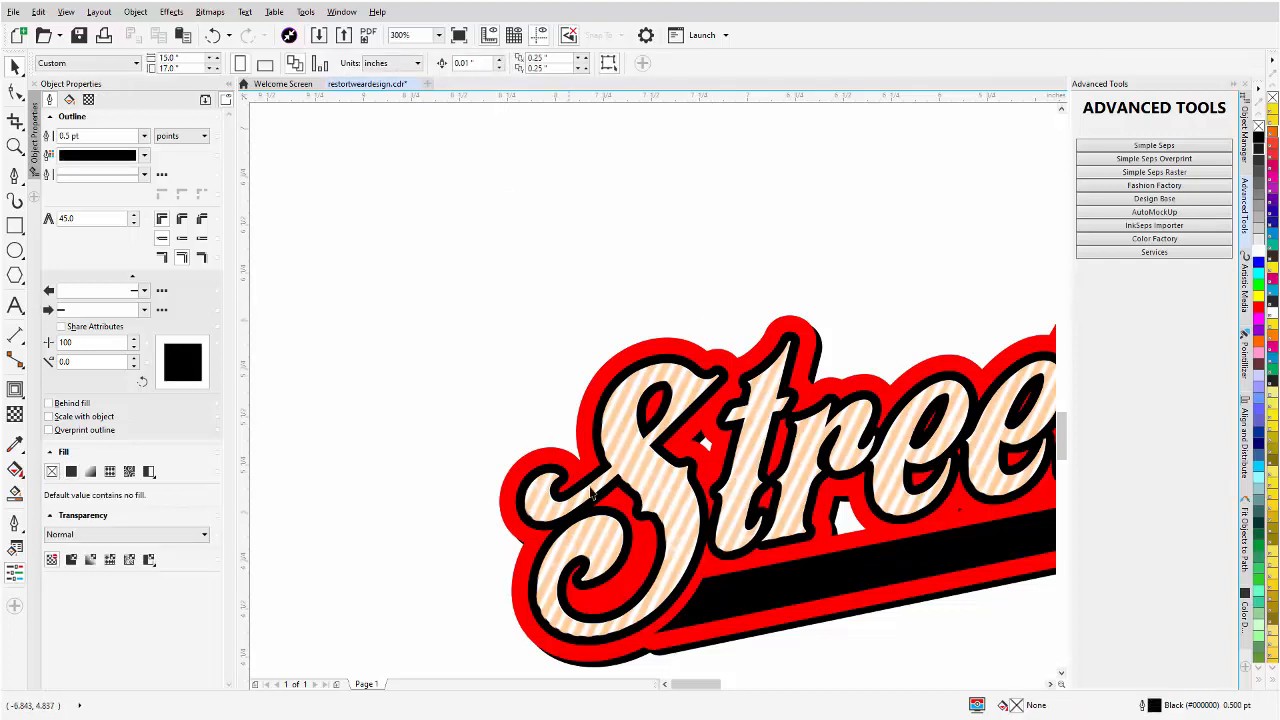
scroll(717, 406, down, 1)
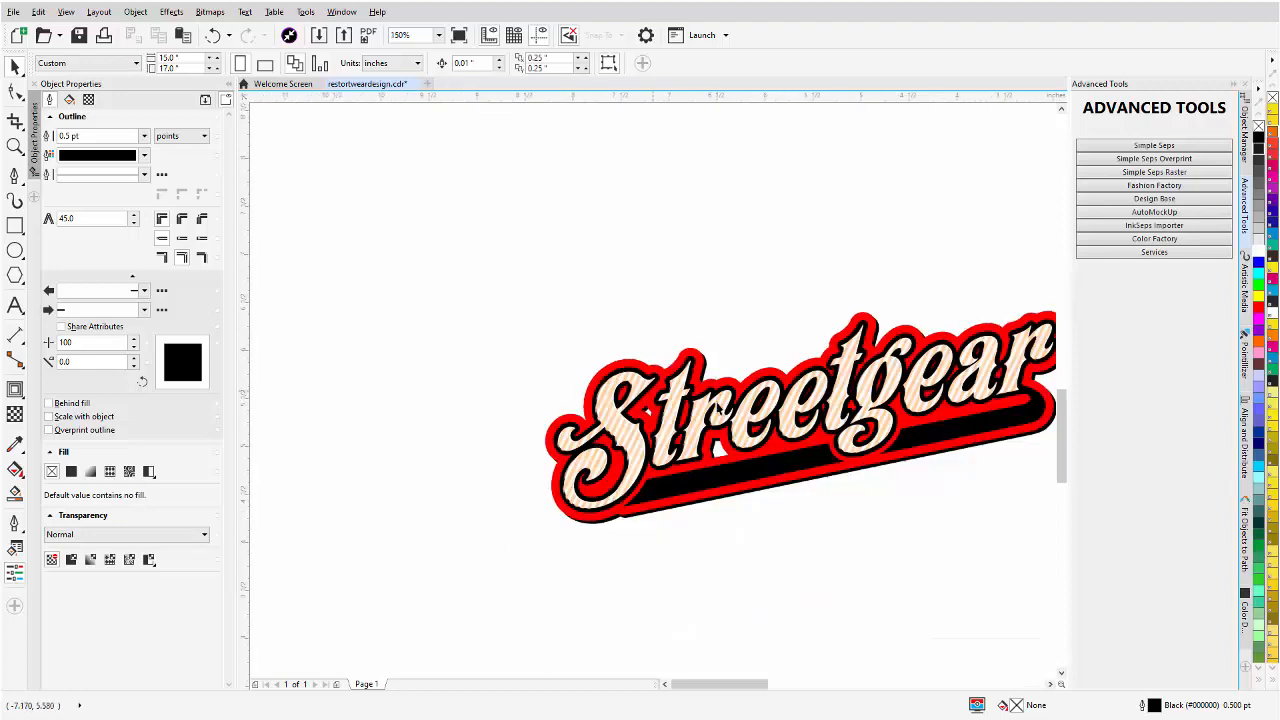
scroll(700, 405, down, 1)
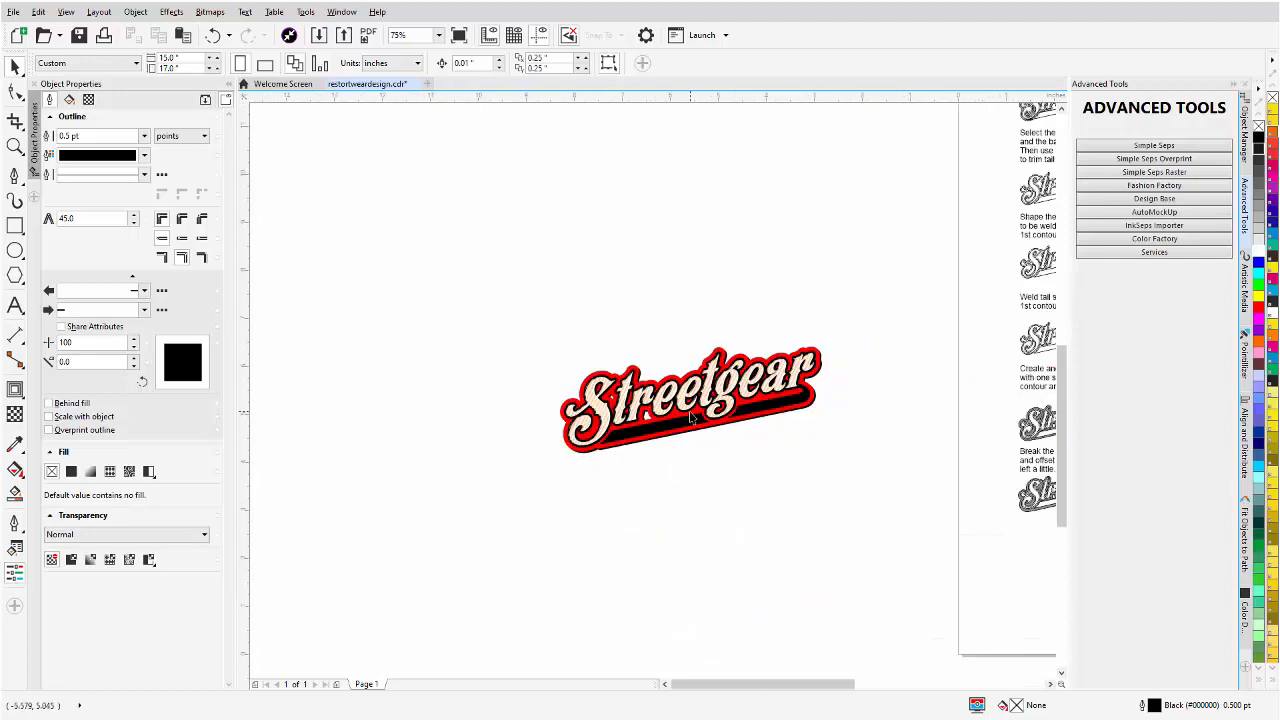
scroll(652, 400, up, 1)
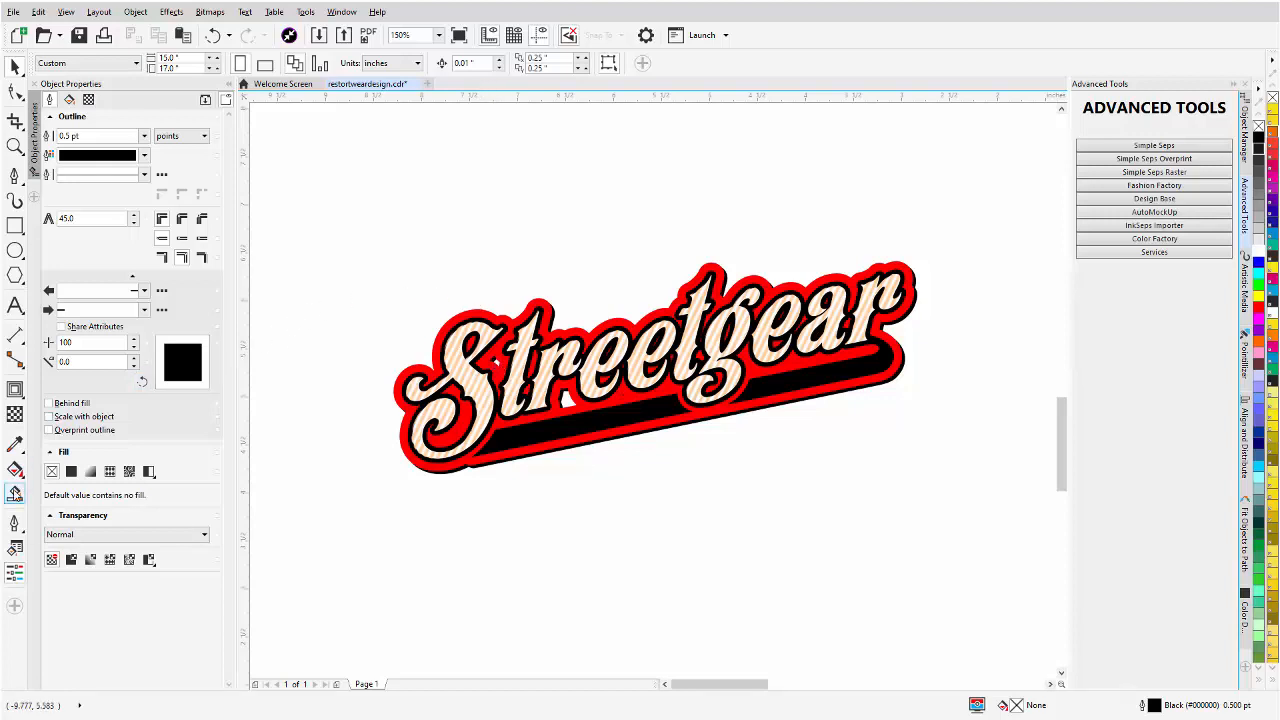
click(15, 493)
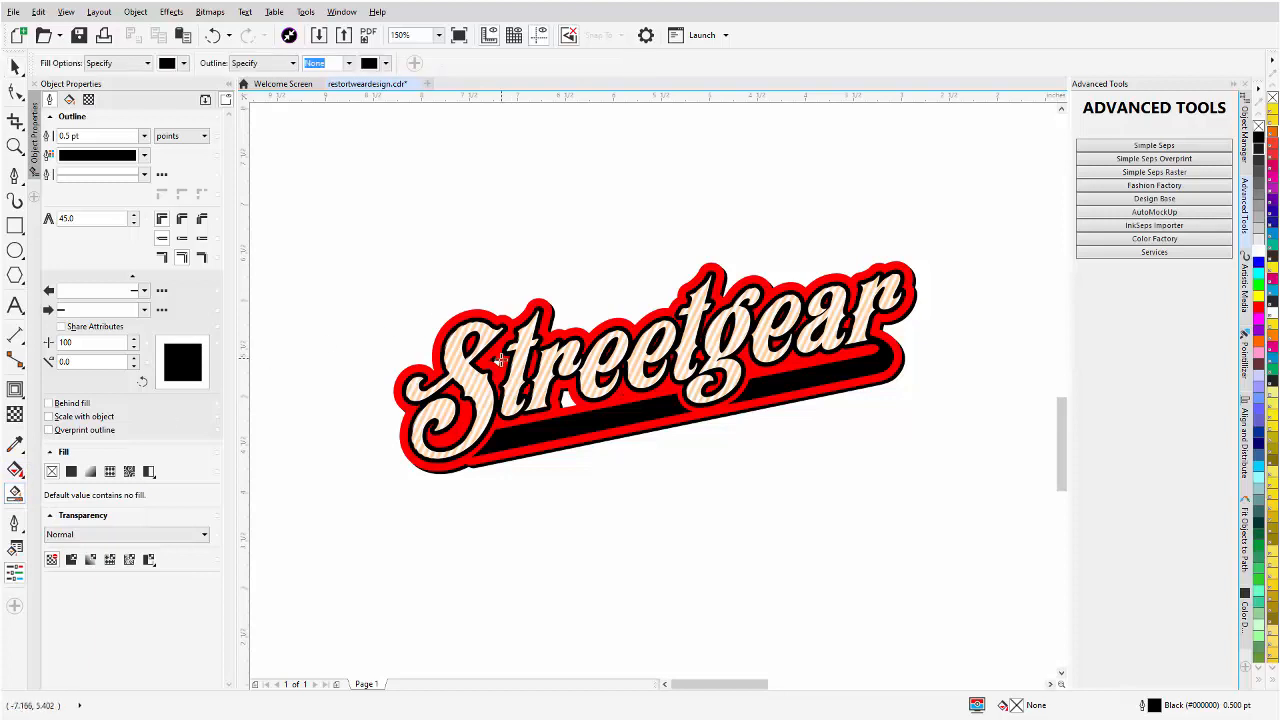
scroll(648, 390, up, 3)
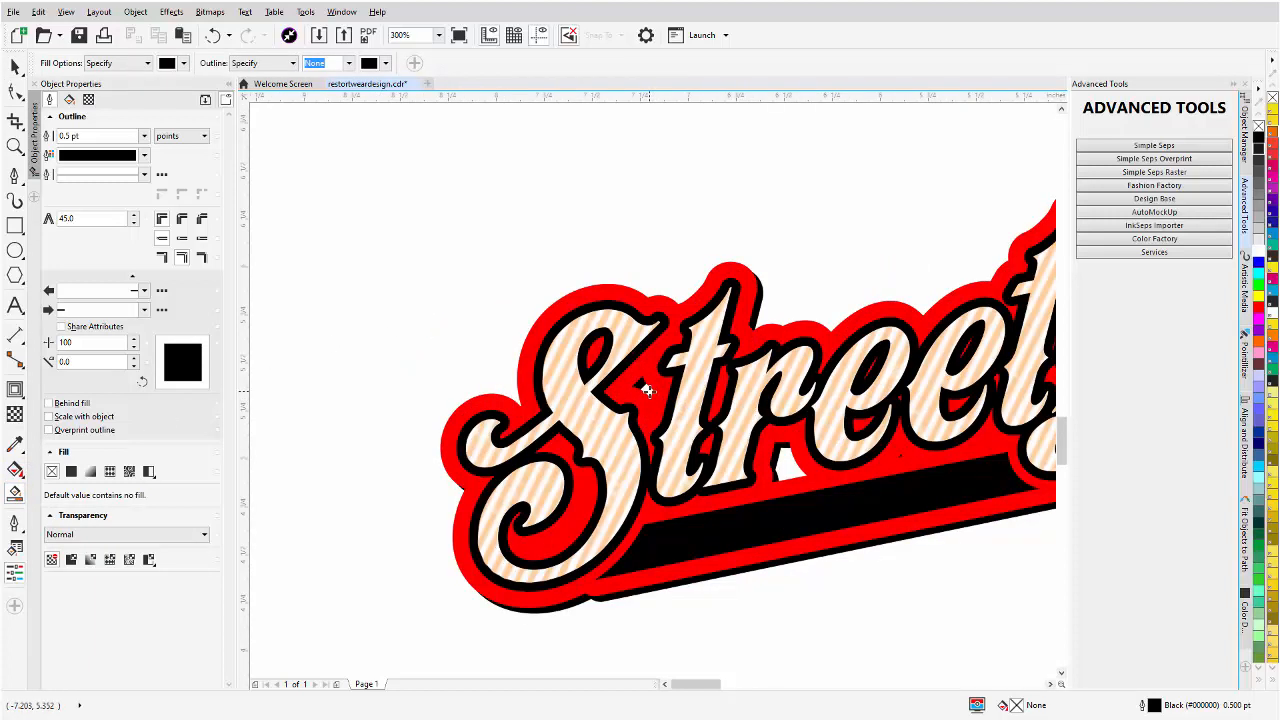
click(648, 390)
click(786, 470)
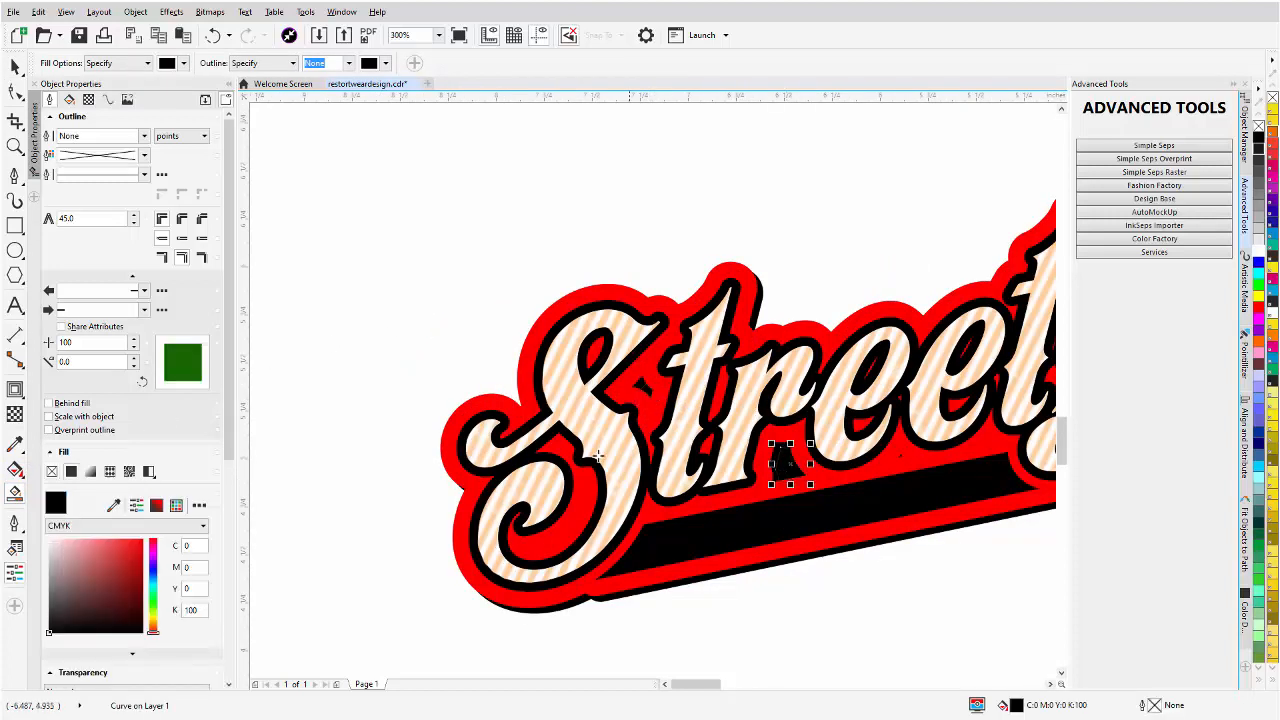
scroll(766, 437, down, 3)
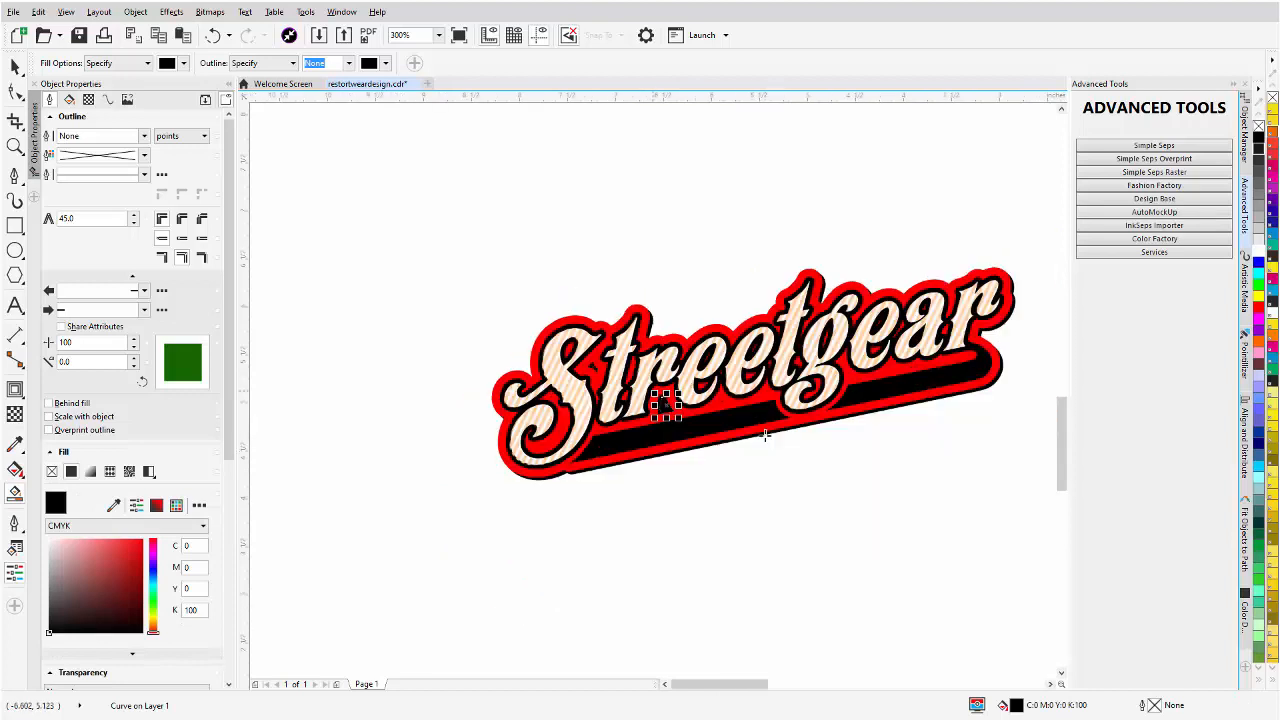
Create a boundary around the entire Streetgear design and combine it with the two gap fills into one black silhouette.
click(15, 65)
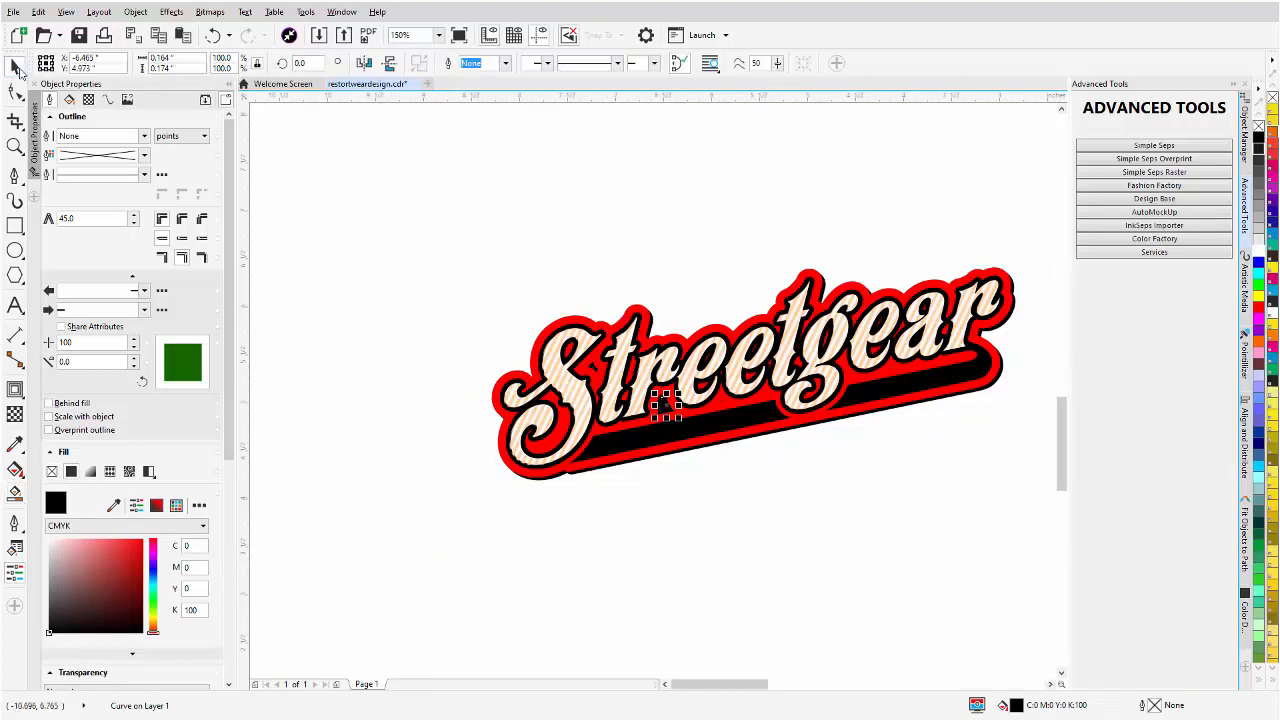
drag(1038, 204, 406, 560)
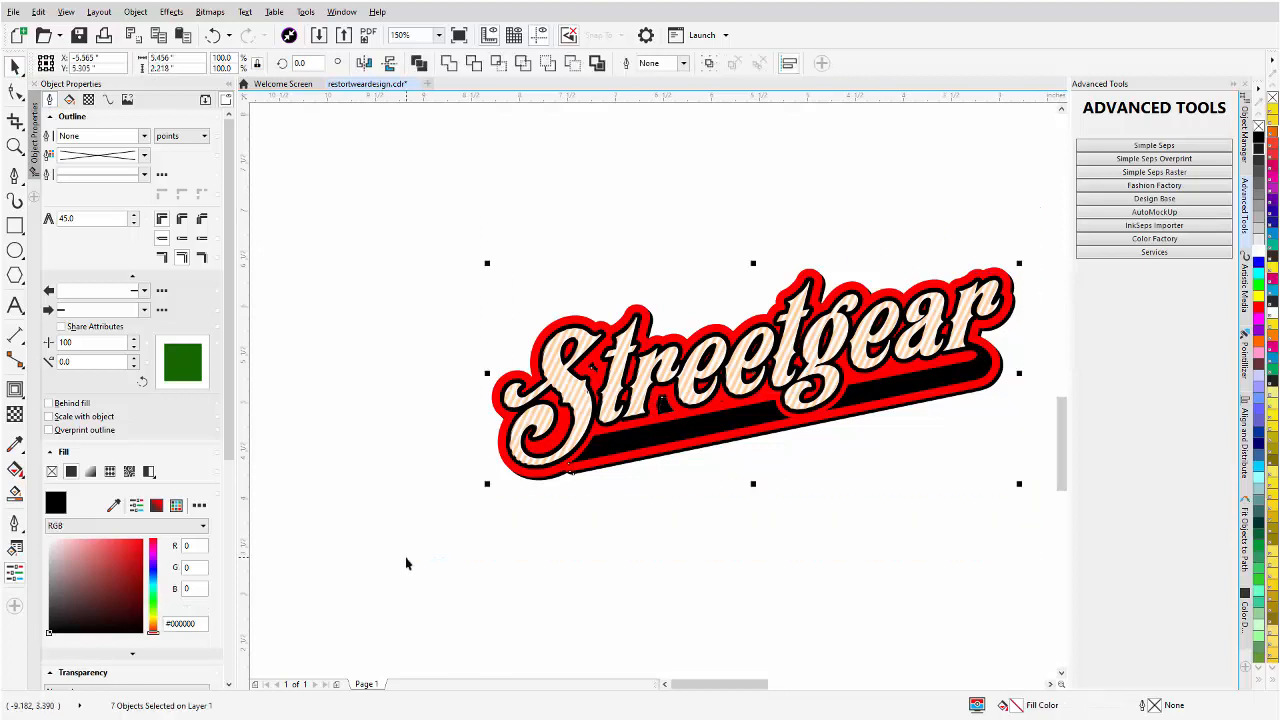
click(598, 64)
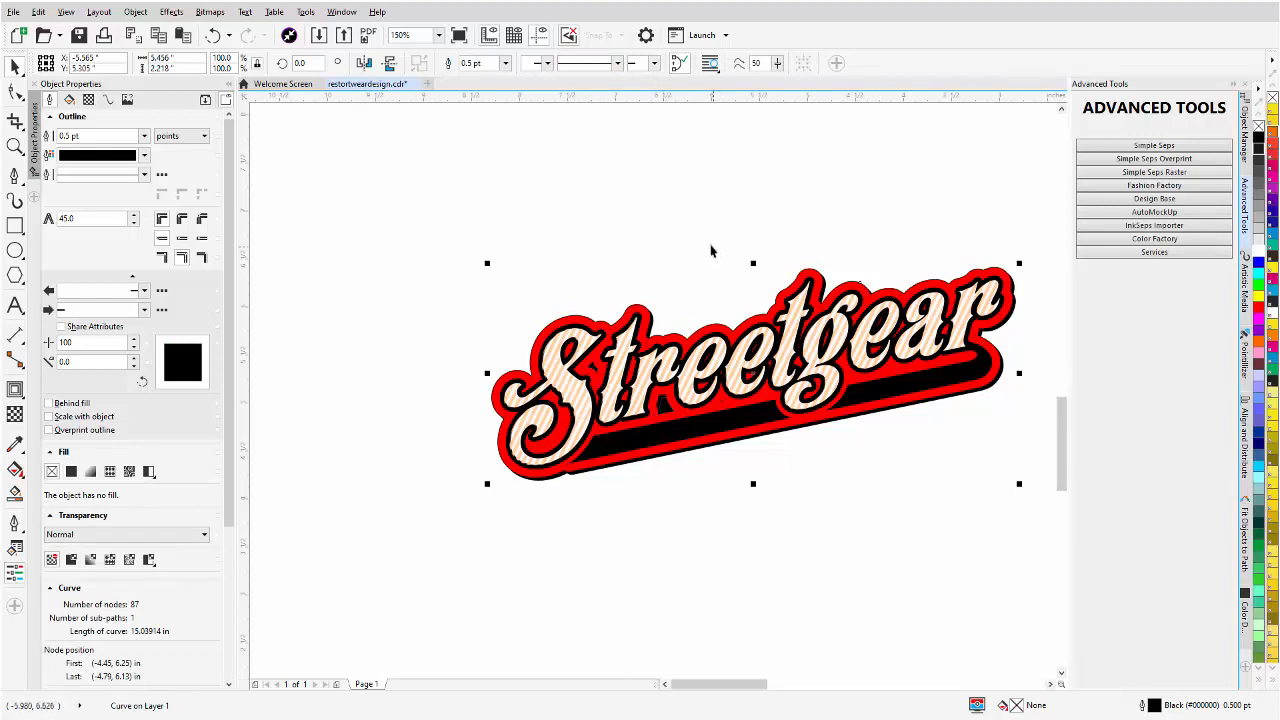
drag(711, 244, 576, 427)
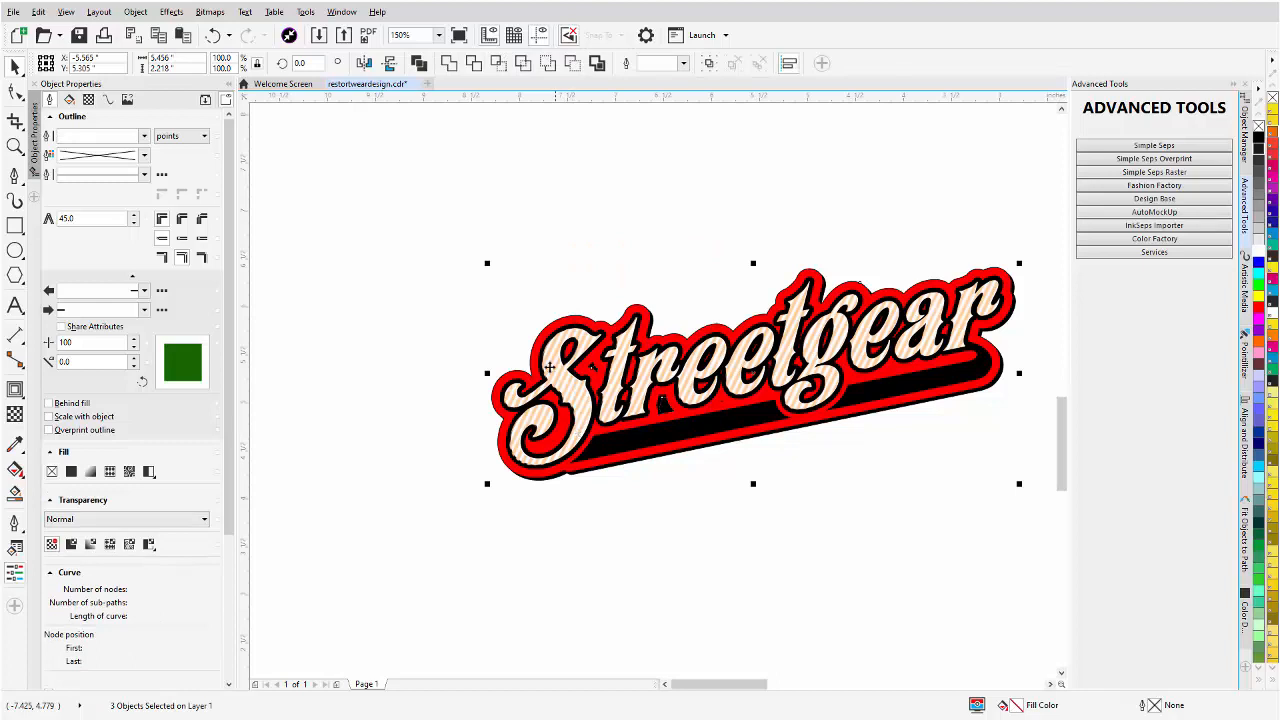
click(419, 63)
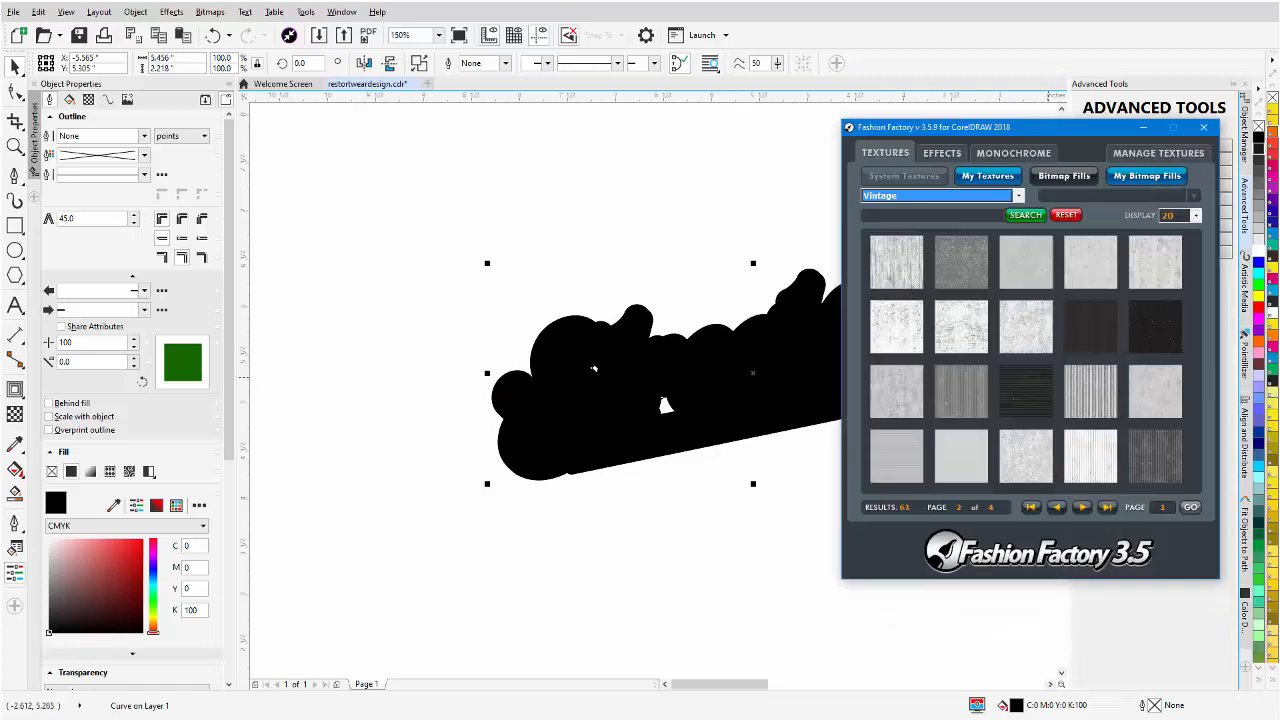
Filter the Fashion Factory system textures to the Cracks category and look through its pages for a suitable distress texture.
click(1018, 196)
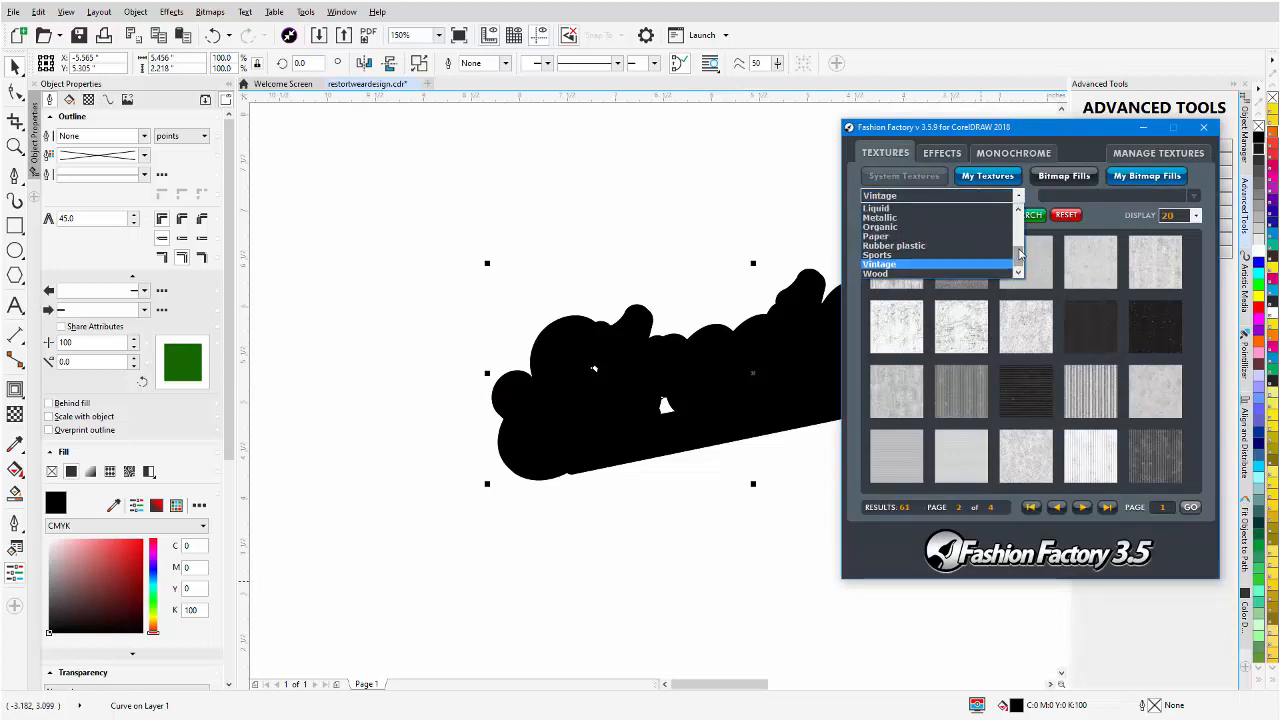
click(1020, 242)
drag(1020, 242, 1020, 233)
click(935, 217)
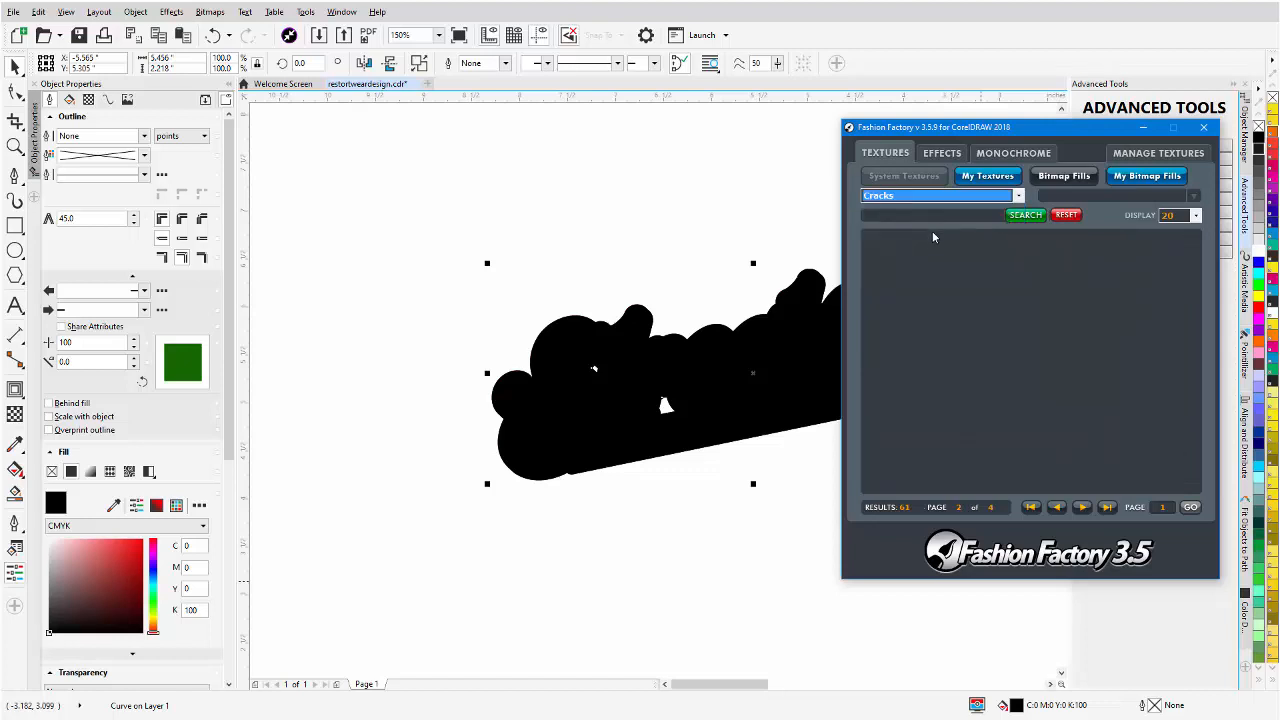
click(1082, 508)
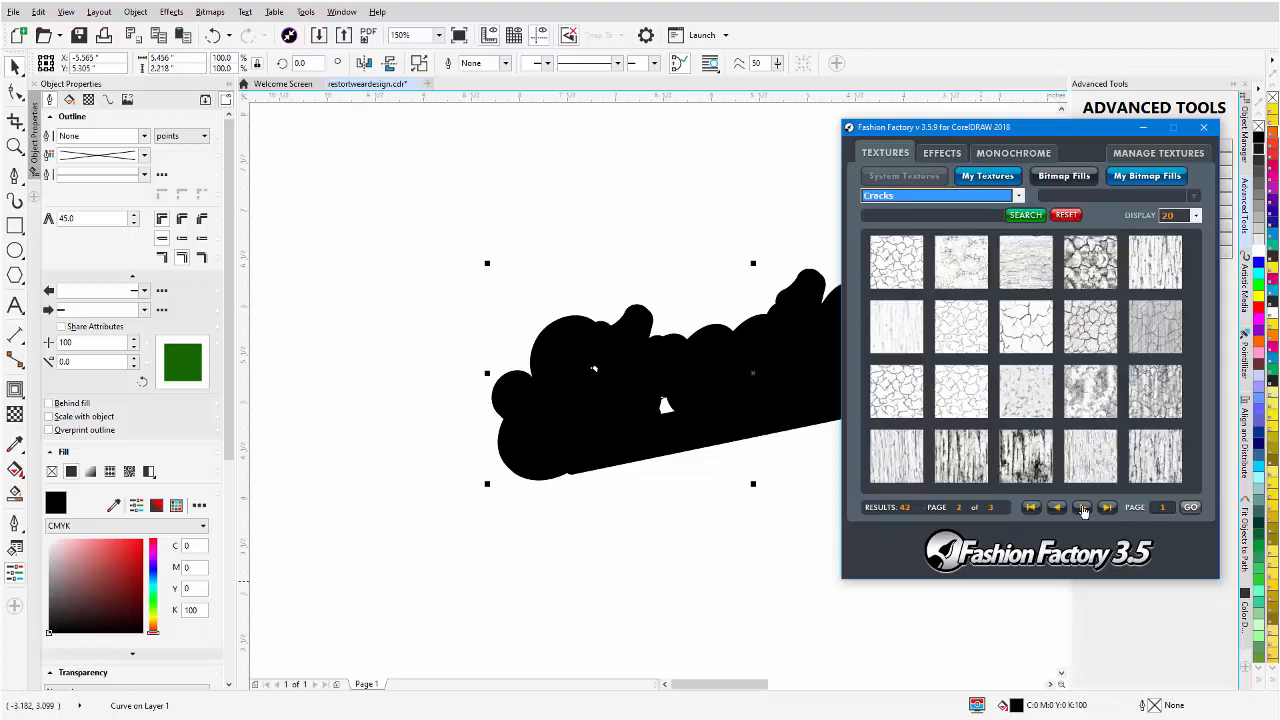
click(1082, 508)
click(1056, 508)
click(1055, 509)
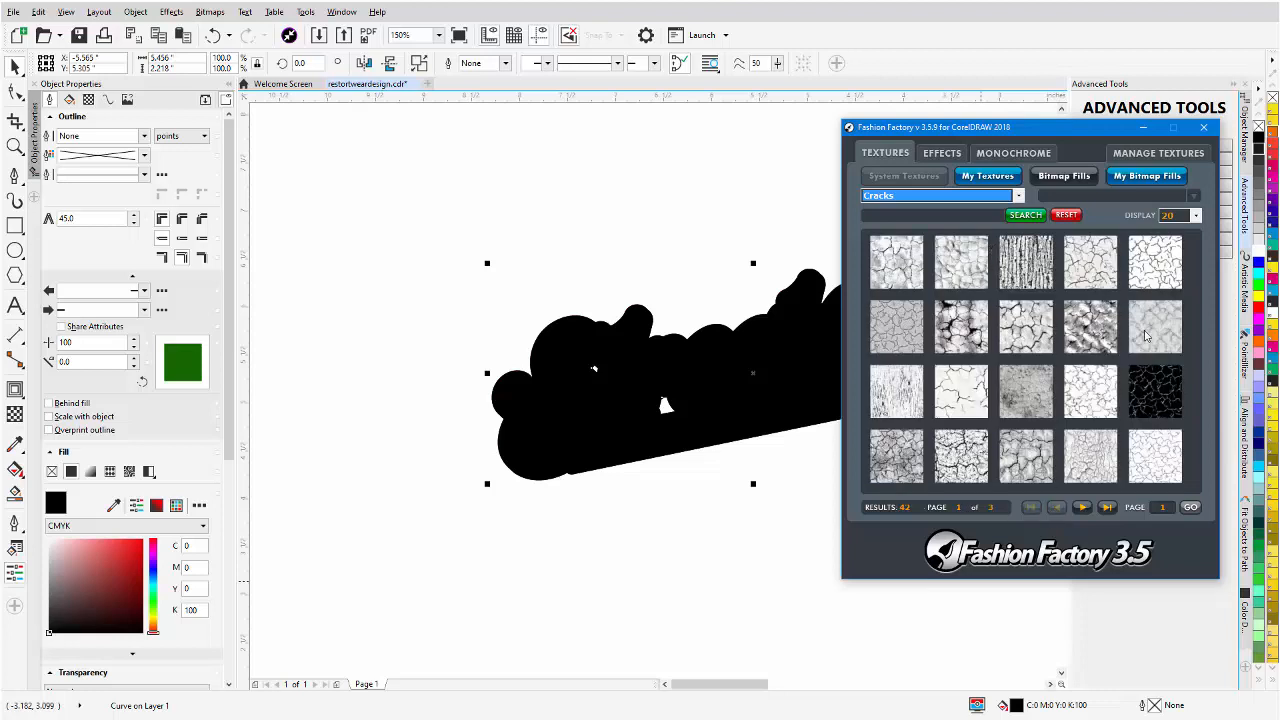
Switch the texture category to Halftones and examine its pages through to the last one.
click(1019, 196)
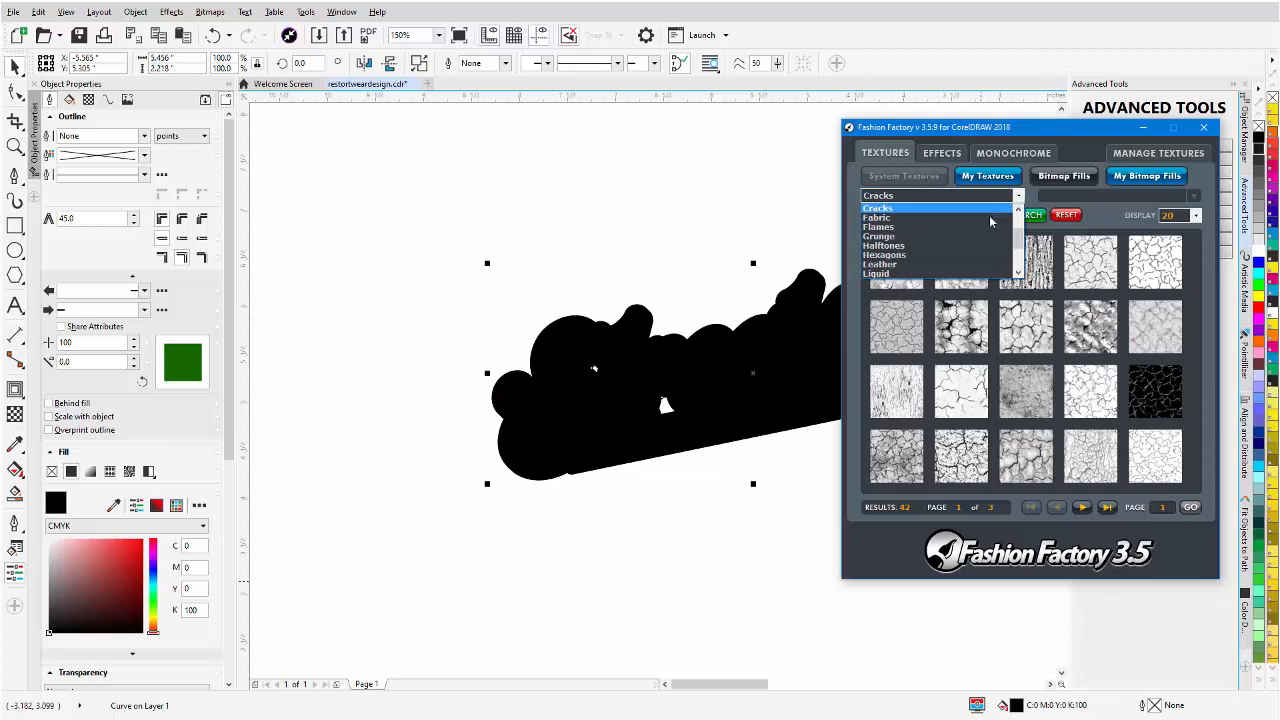
click(971, 244)
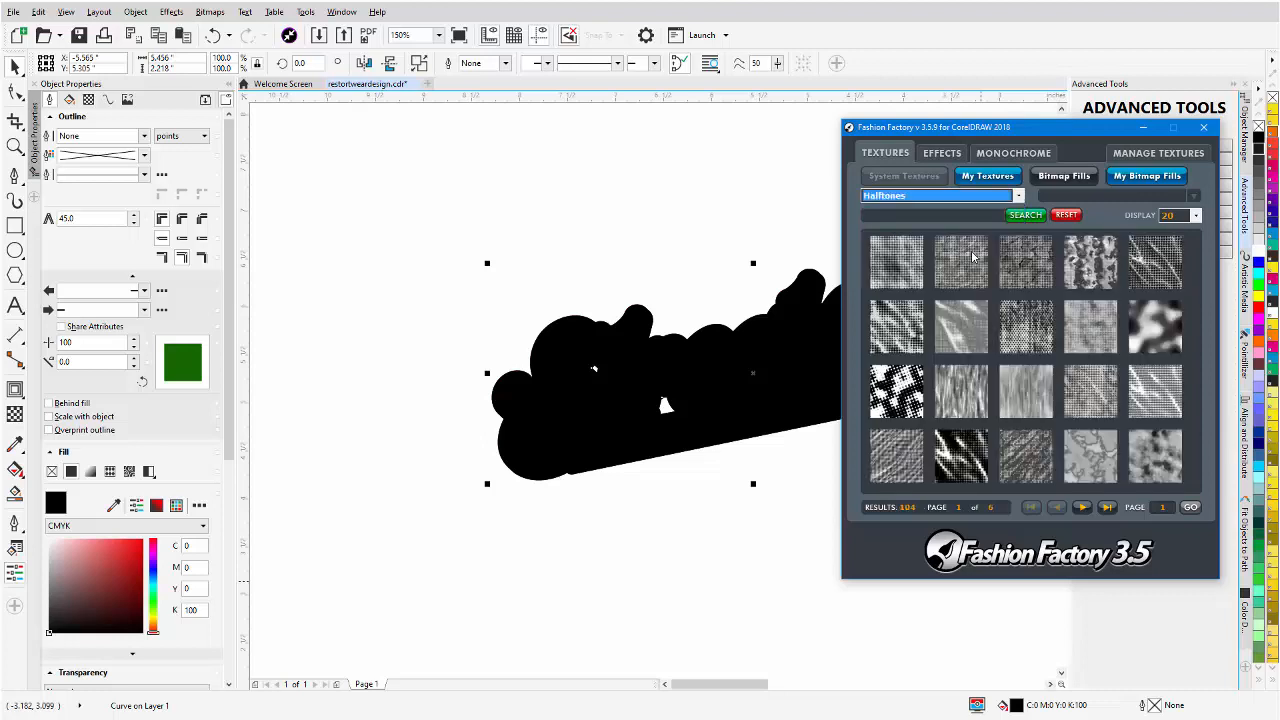
click(1083, 509)
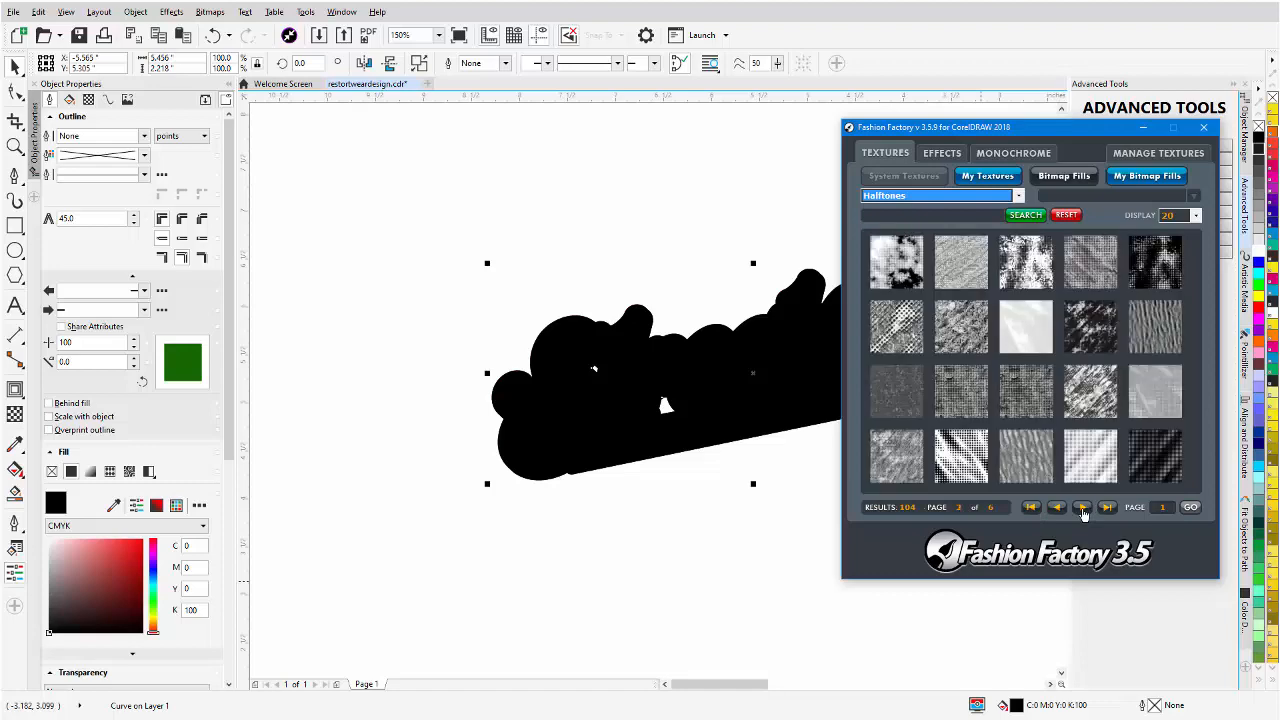
click(1083, 509)
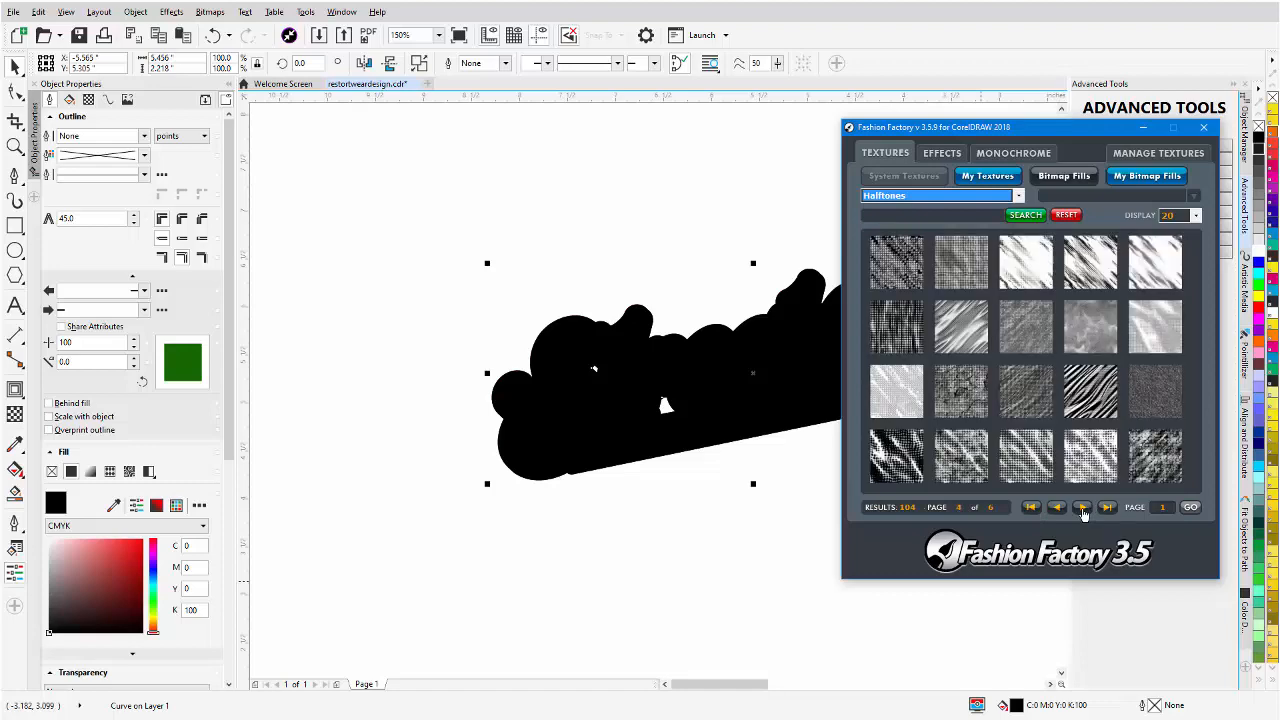
click(1083, 509)
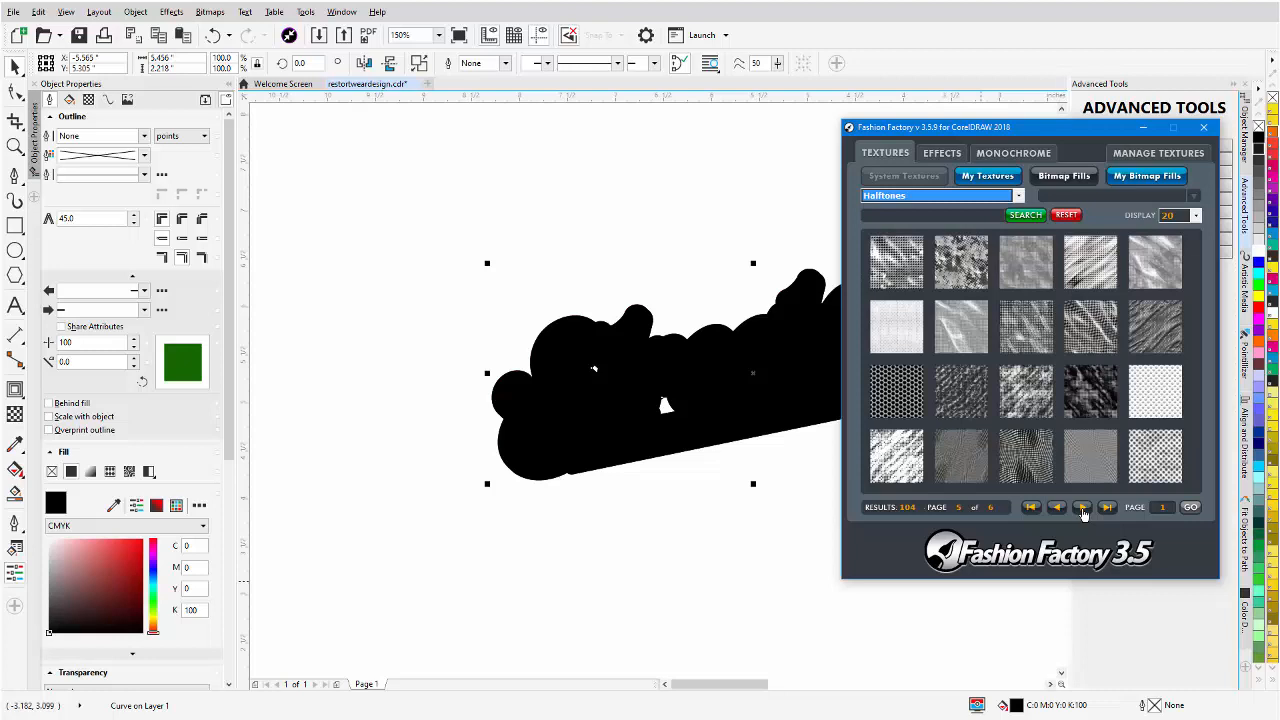
click(1083, 509)
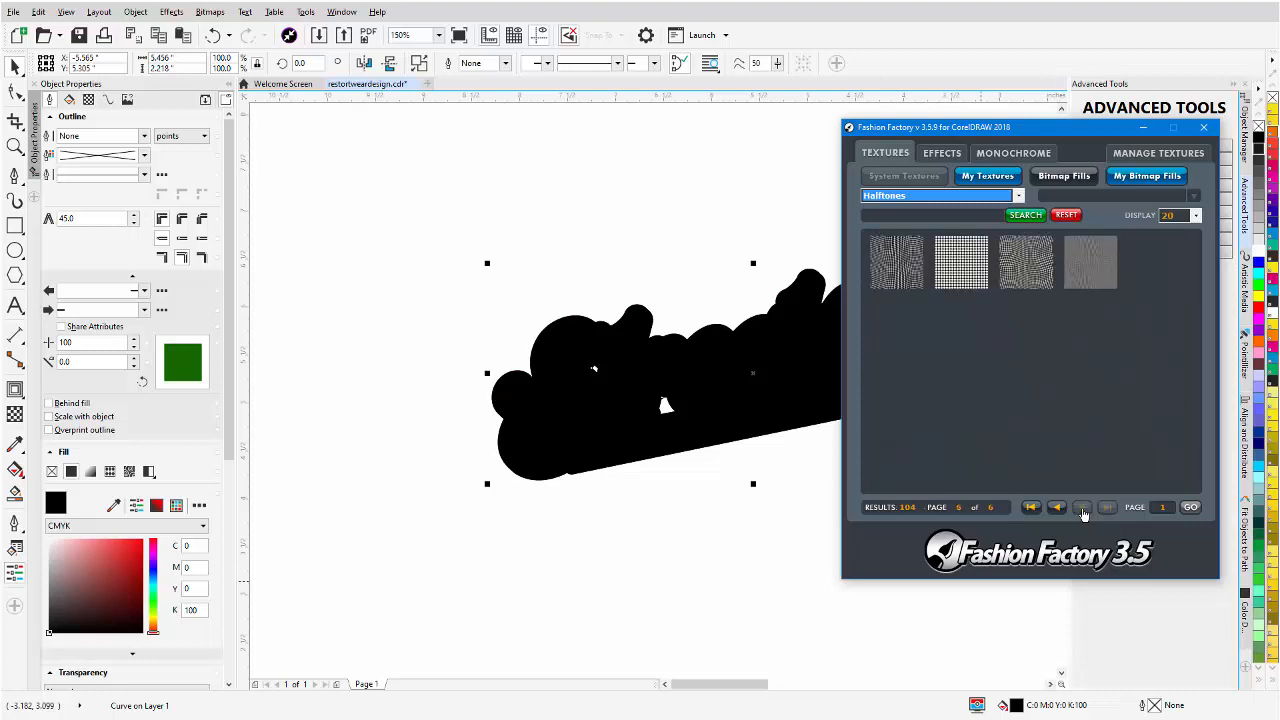
Switch the texture category to Grunge, browse its pages up to page 9 and return to page 3 for a distress texture.
click(1020, 197)
scroll(1019, 213, up, 2)
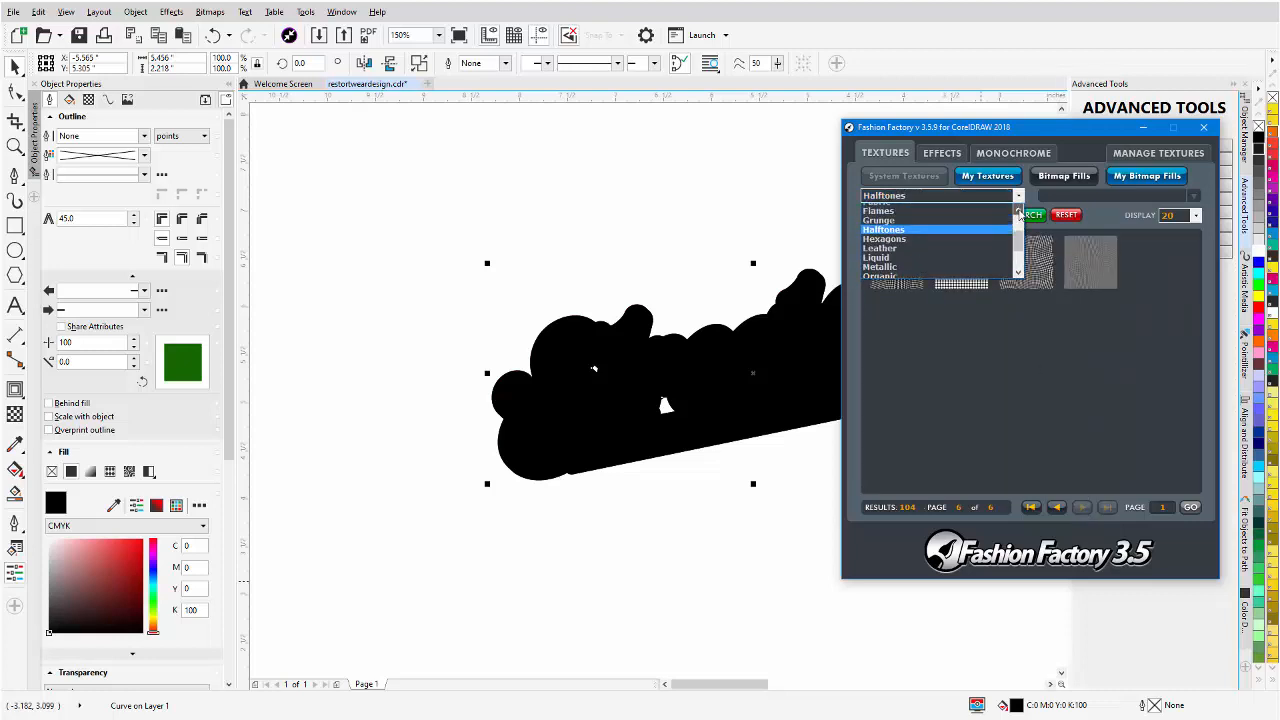
scroll(1019, 213, up, 1)
click(1019, 210)
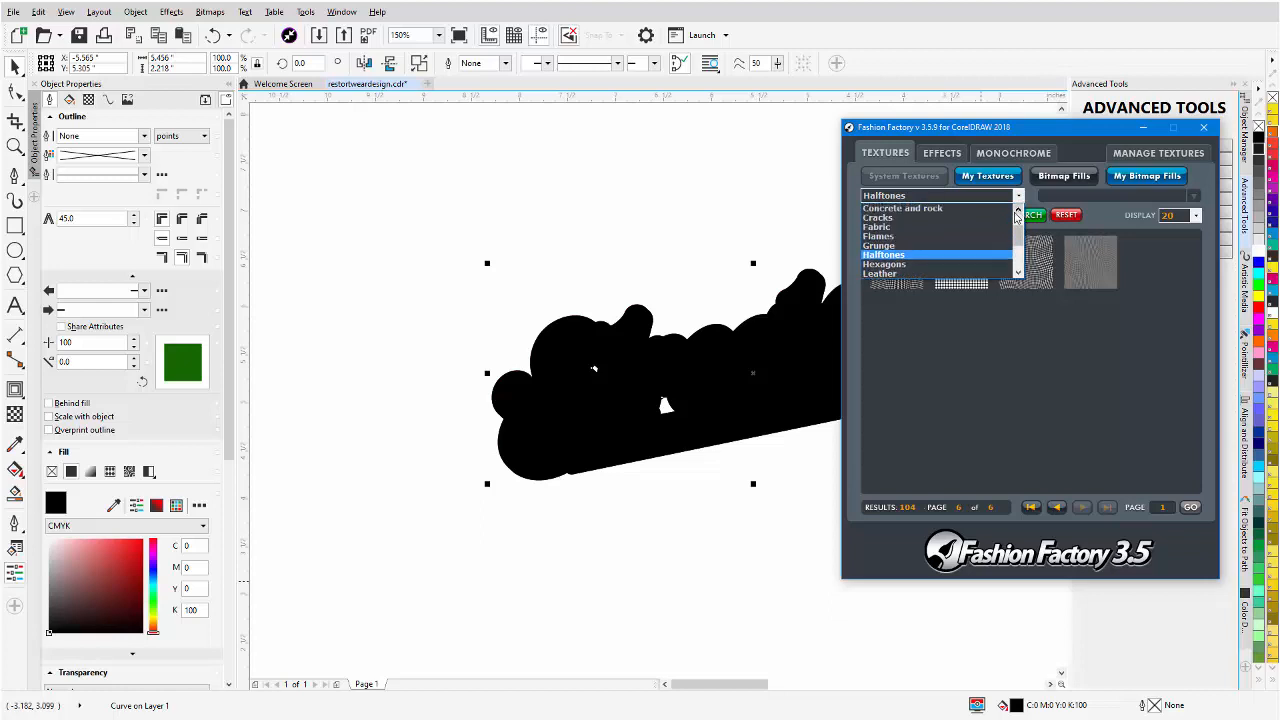
click(986, 255)
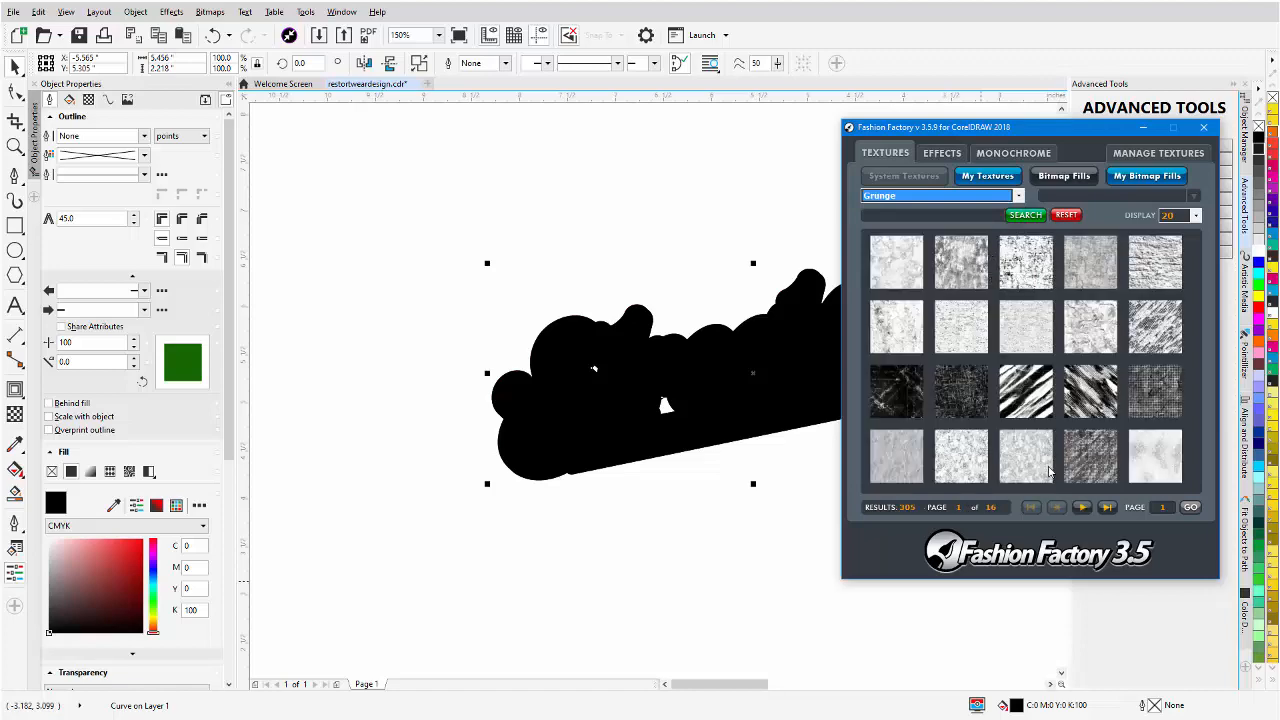
click(1082, 508)
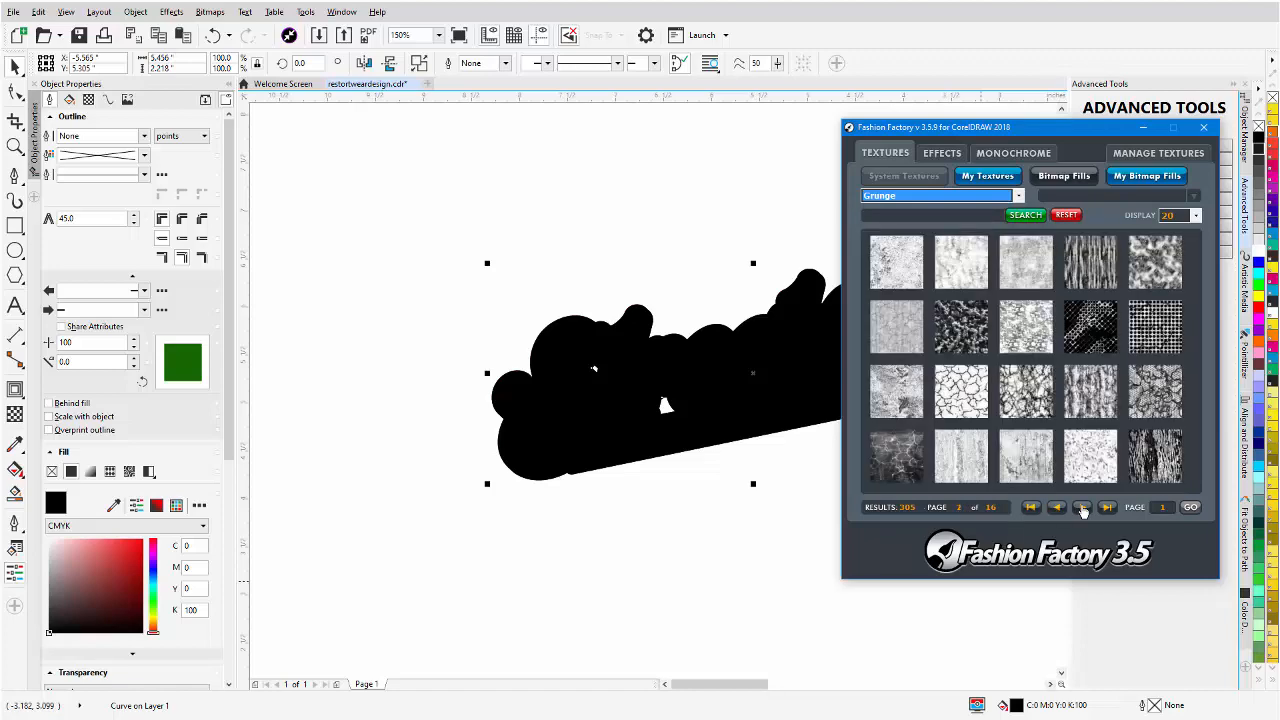
click(1082, 508)
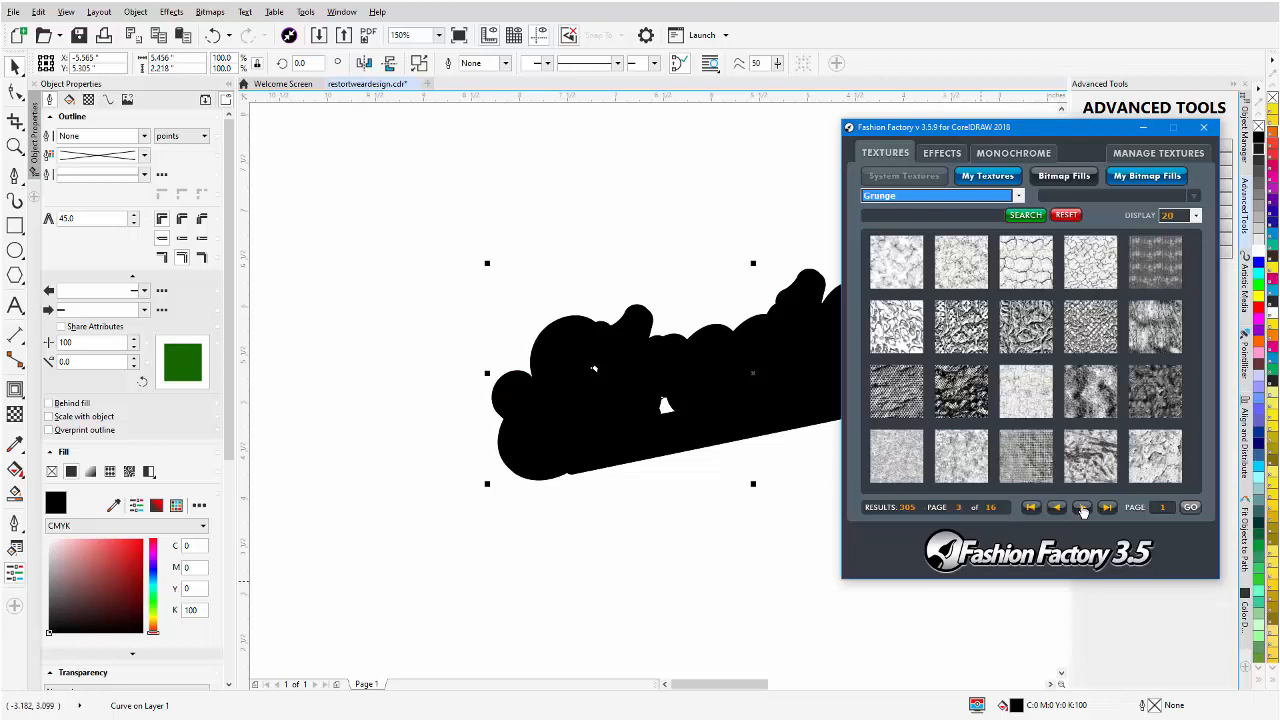
click(1082, 508)
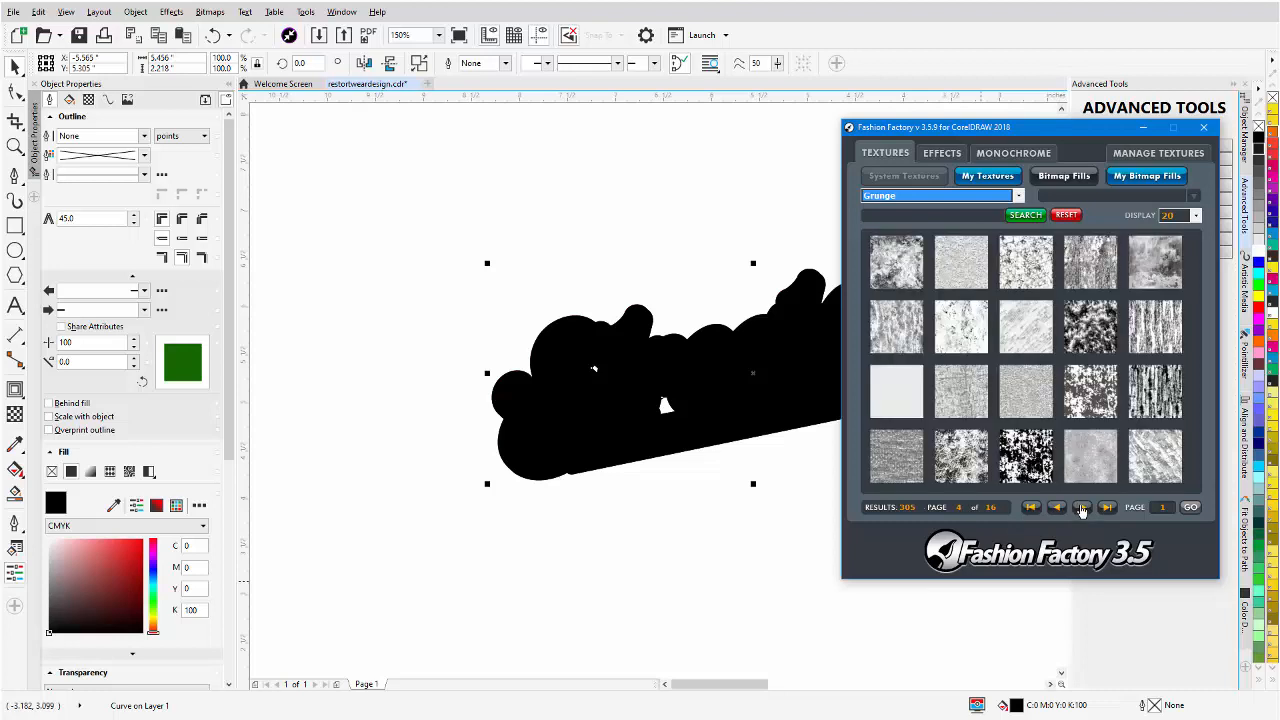
click(1082, 508)
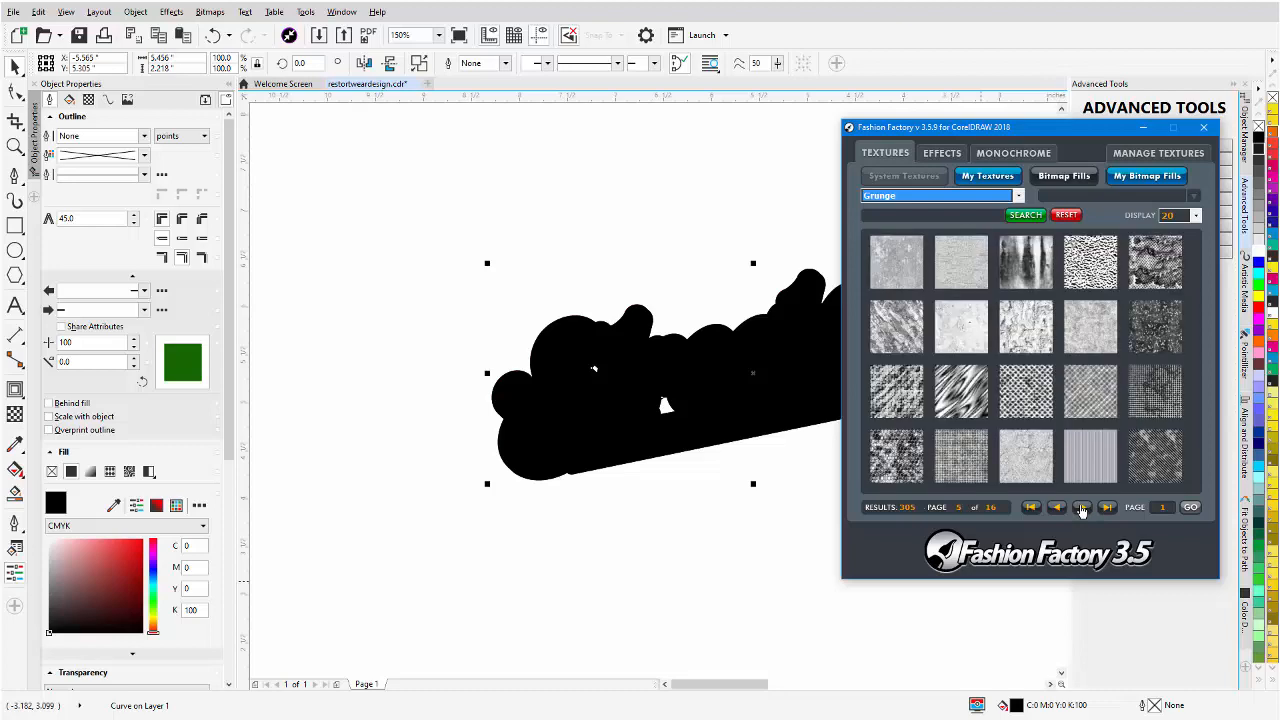
click(1082, 508)
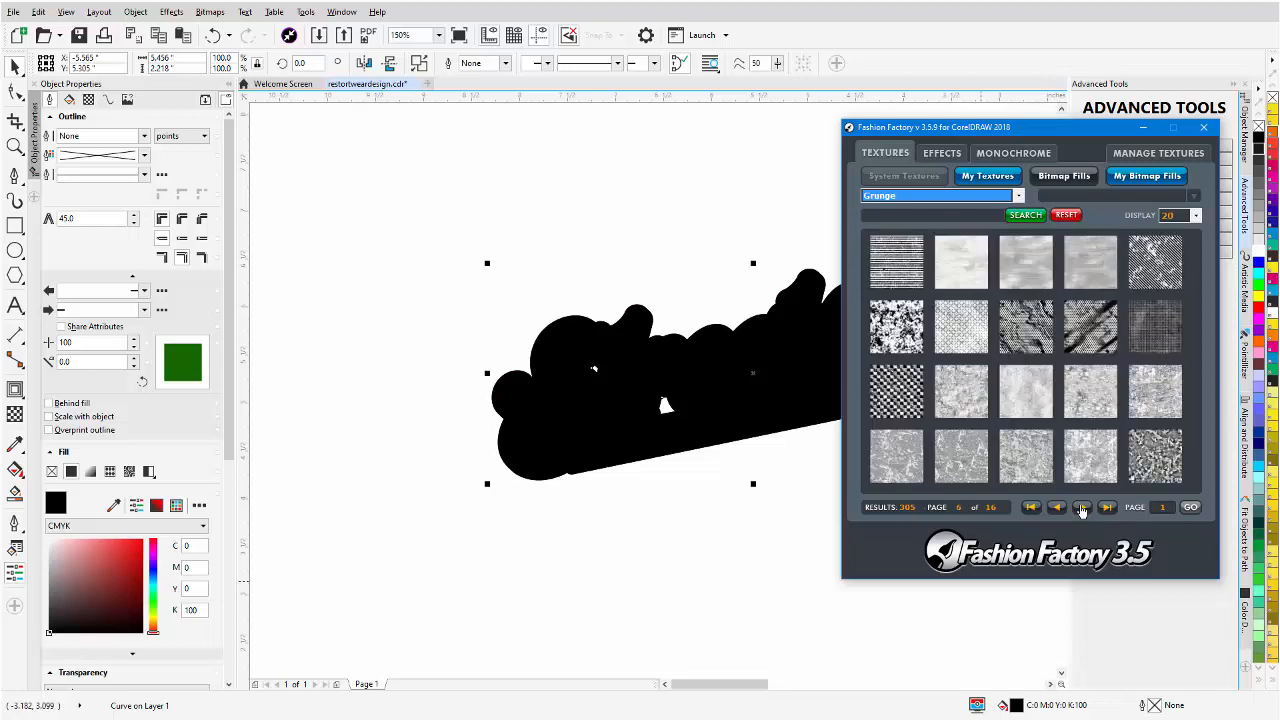
click(1081, 510)
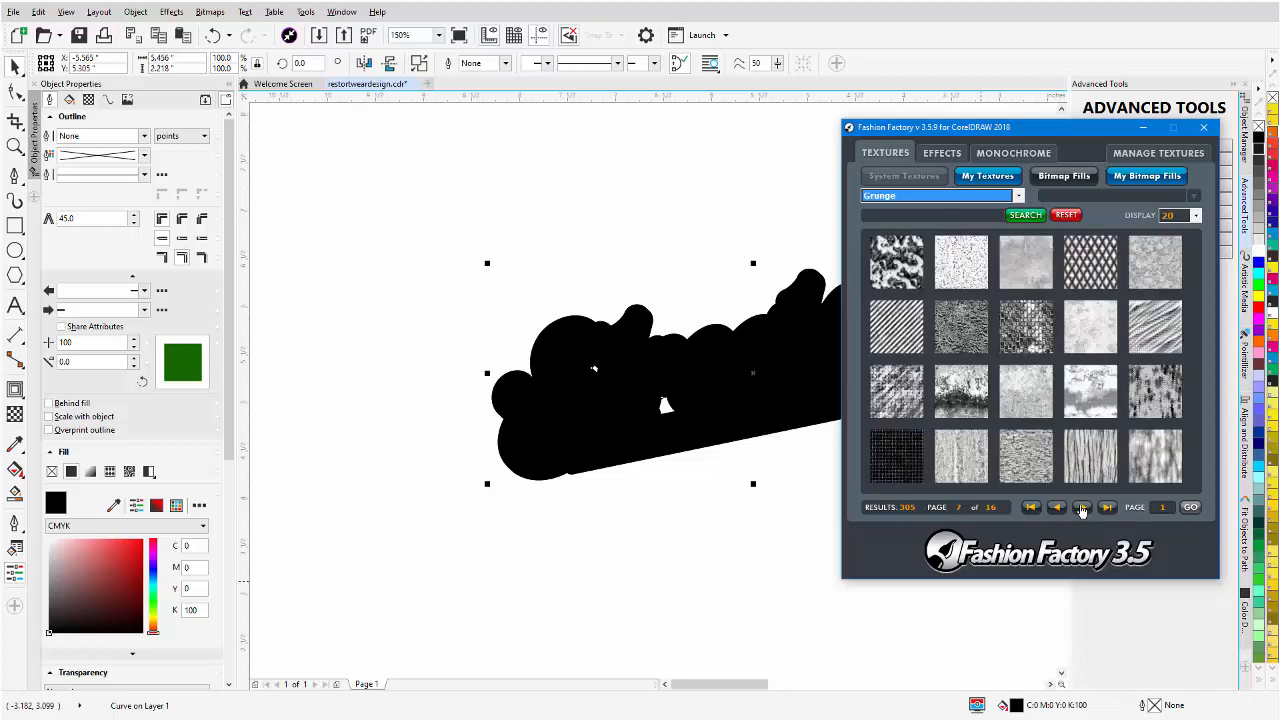
click(1081, 510)
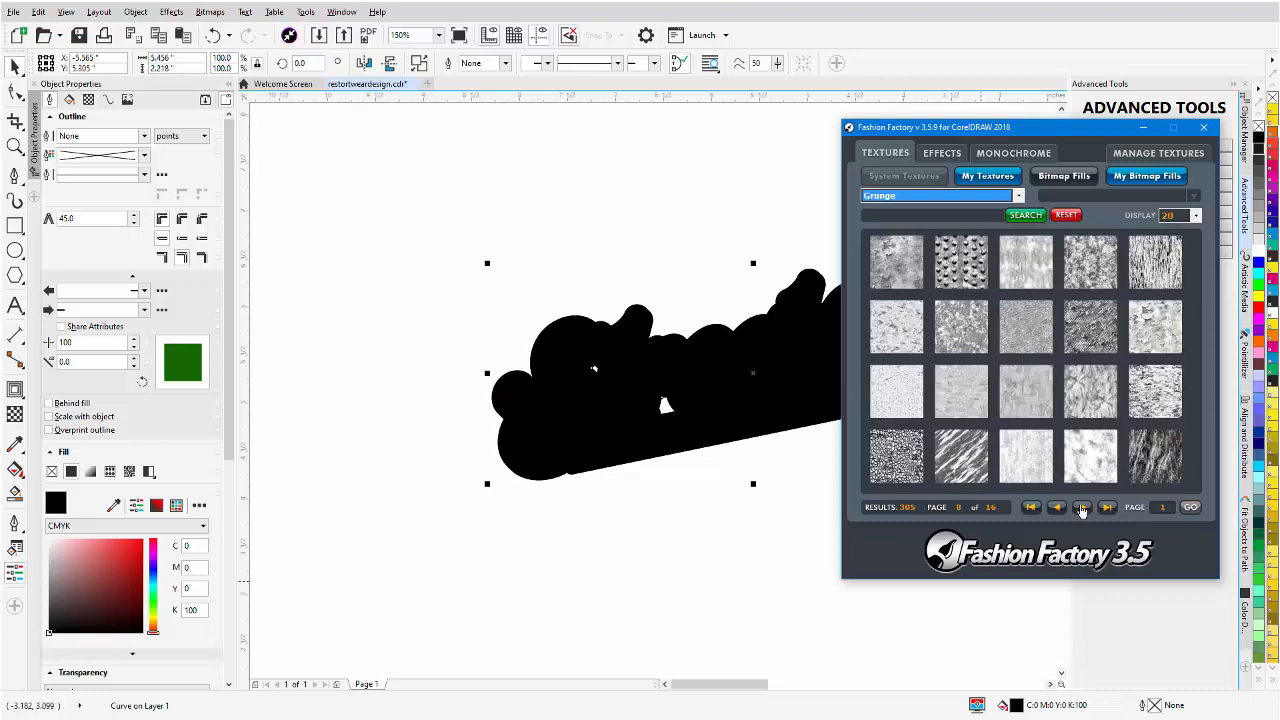
click(1081, 508)
click(1056, 508)
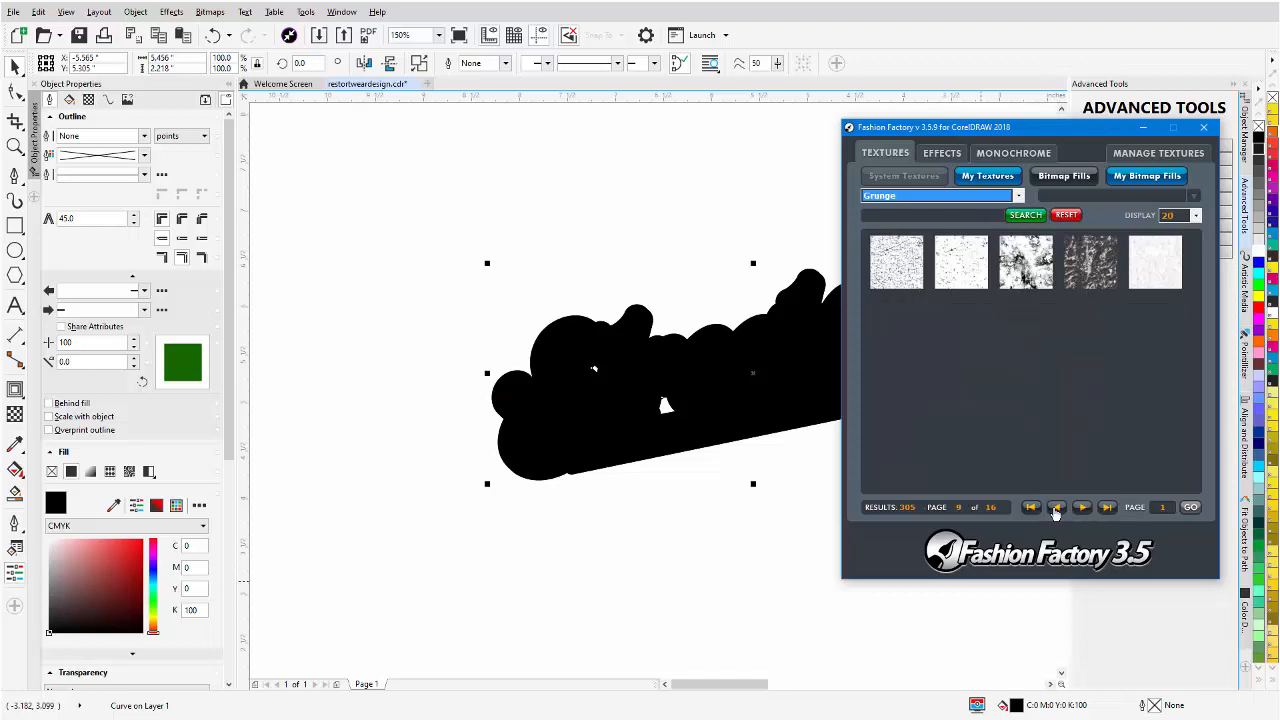
click(1056, 508)
click(1056, 508)
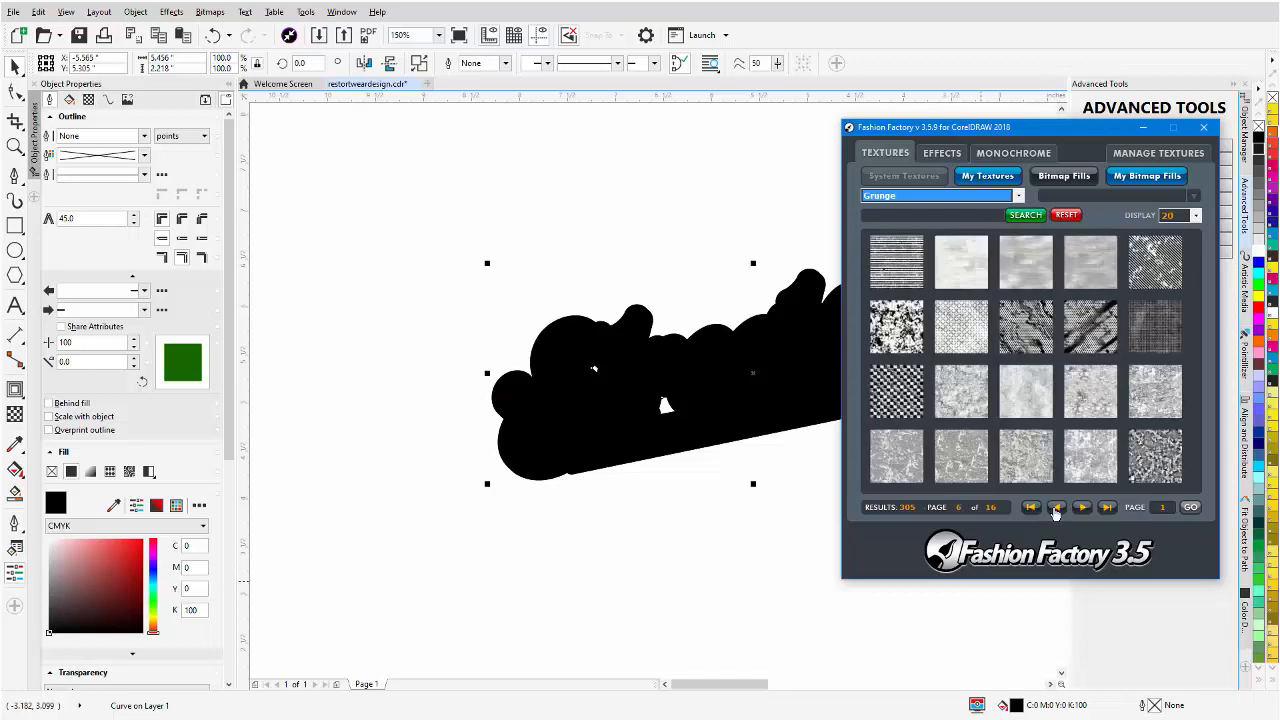
click(1056, 508)
click(1056, 508)
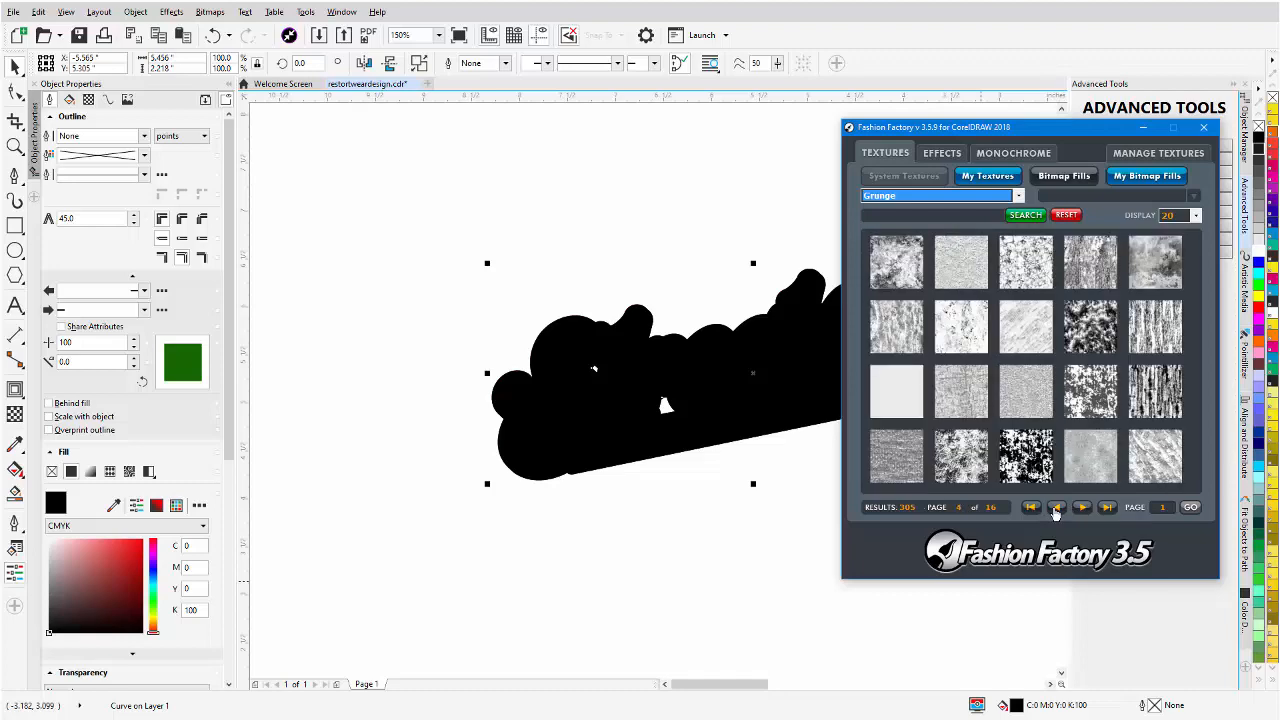
click(1056, 508)
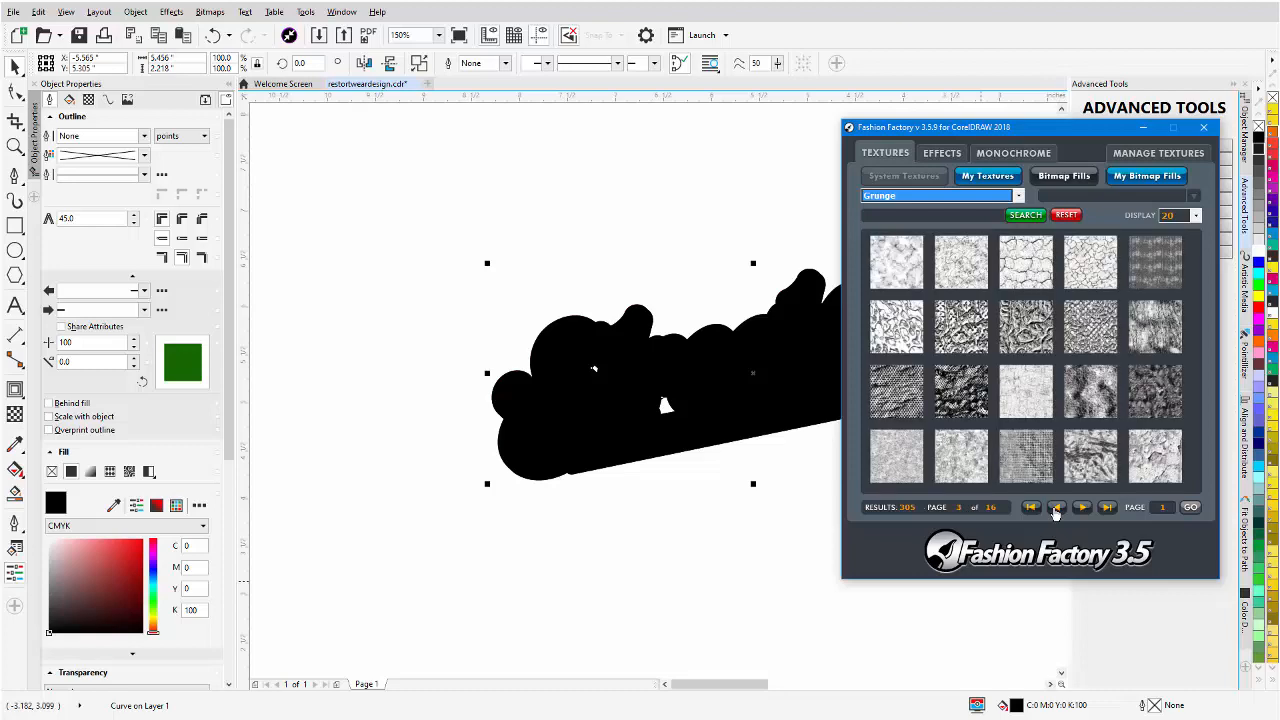
Apply the crackwash_trans.png texture as transparency to the black silhouette and recolor the silhouette white.
click(973, 278)
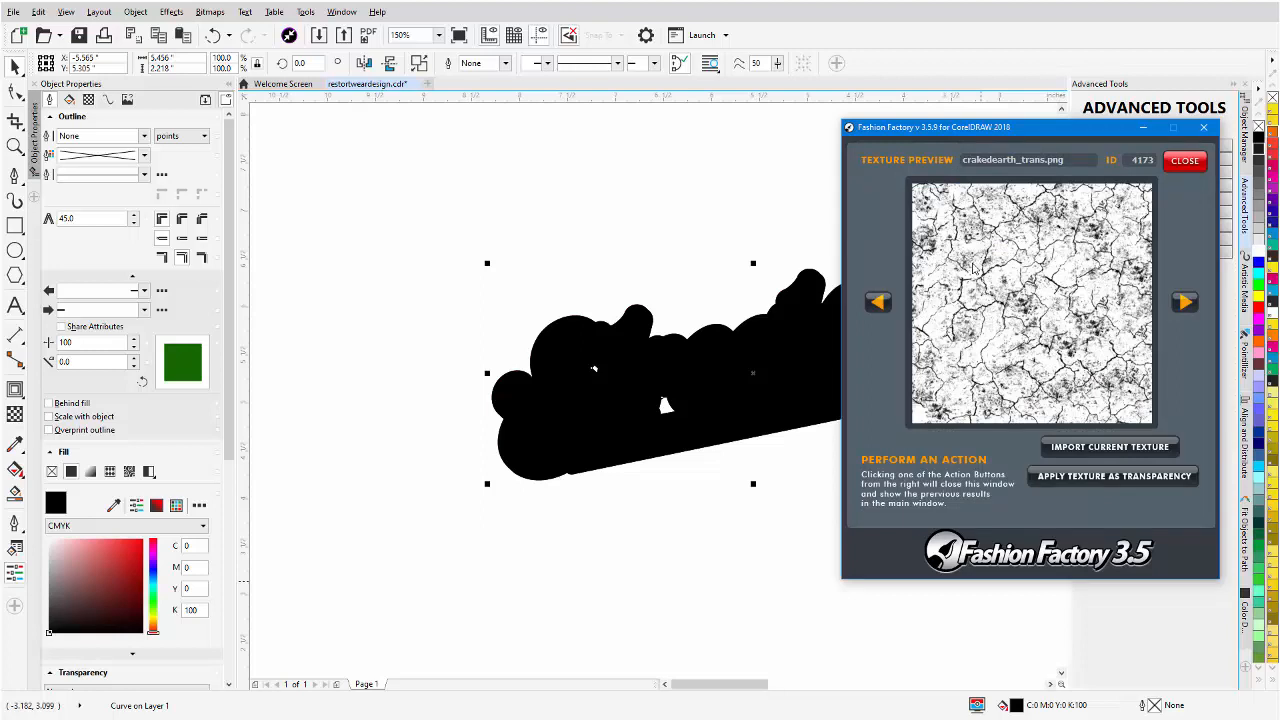
click(878, 302)
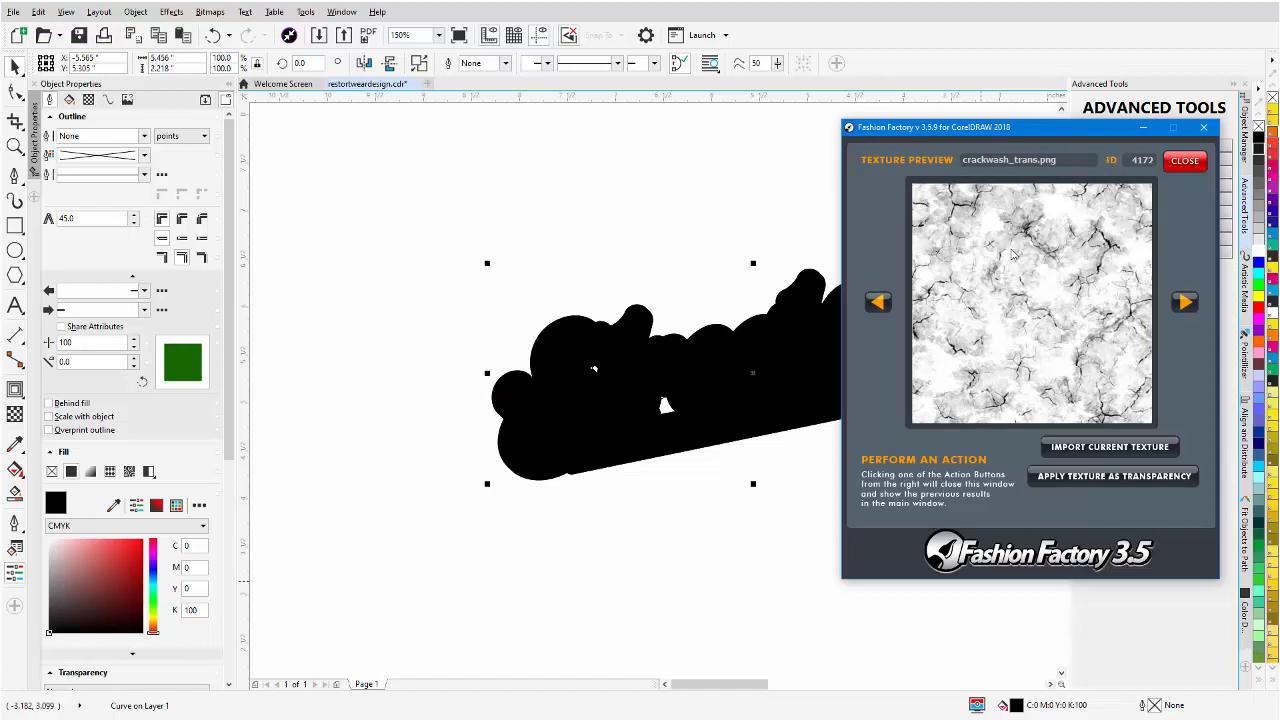
click(1113, 478)
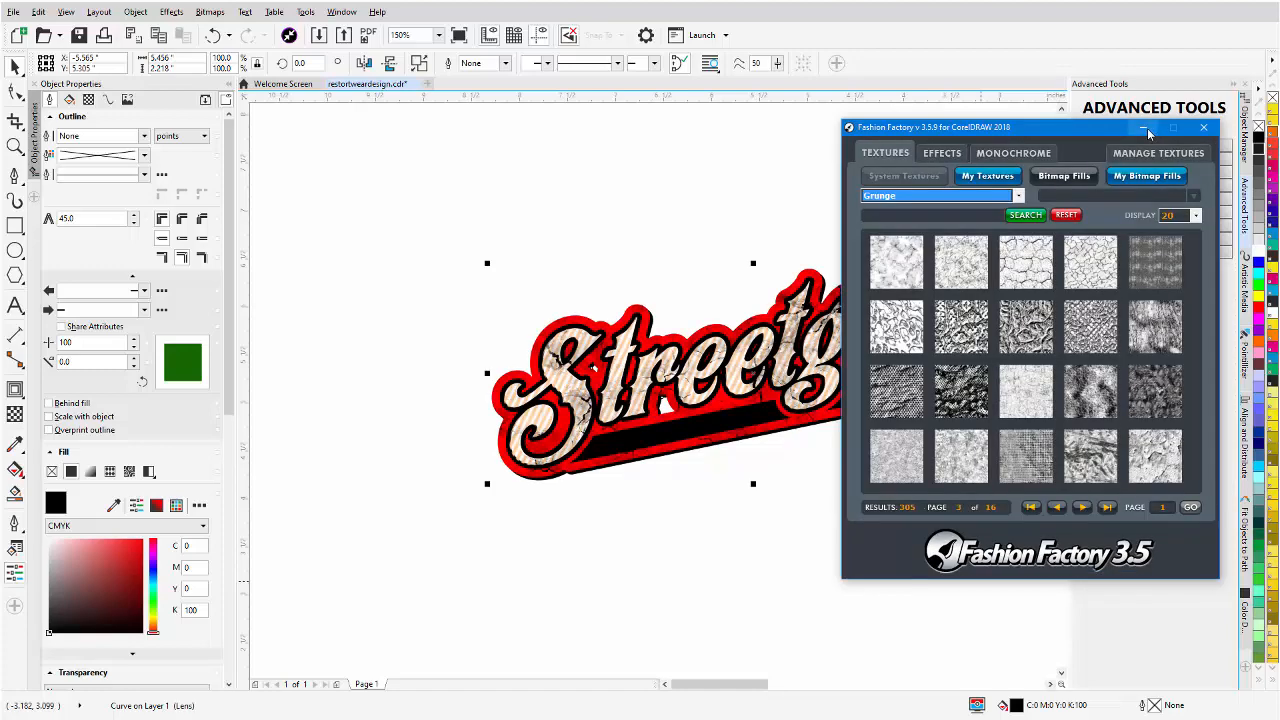
click(1145, 128)
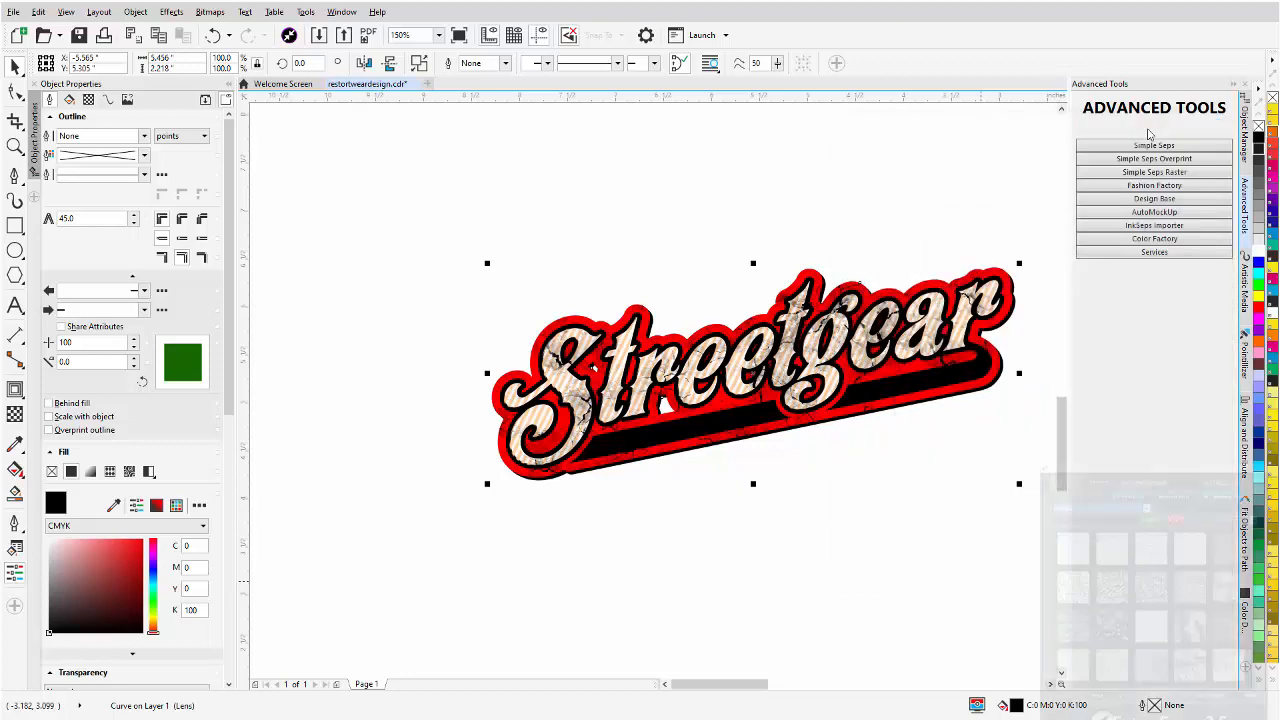
click(1261, 256)
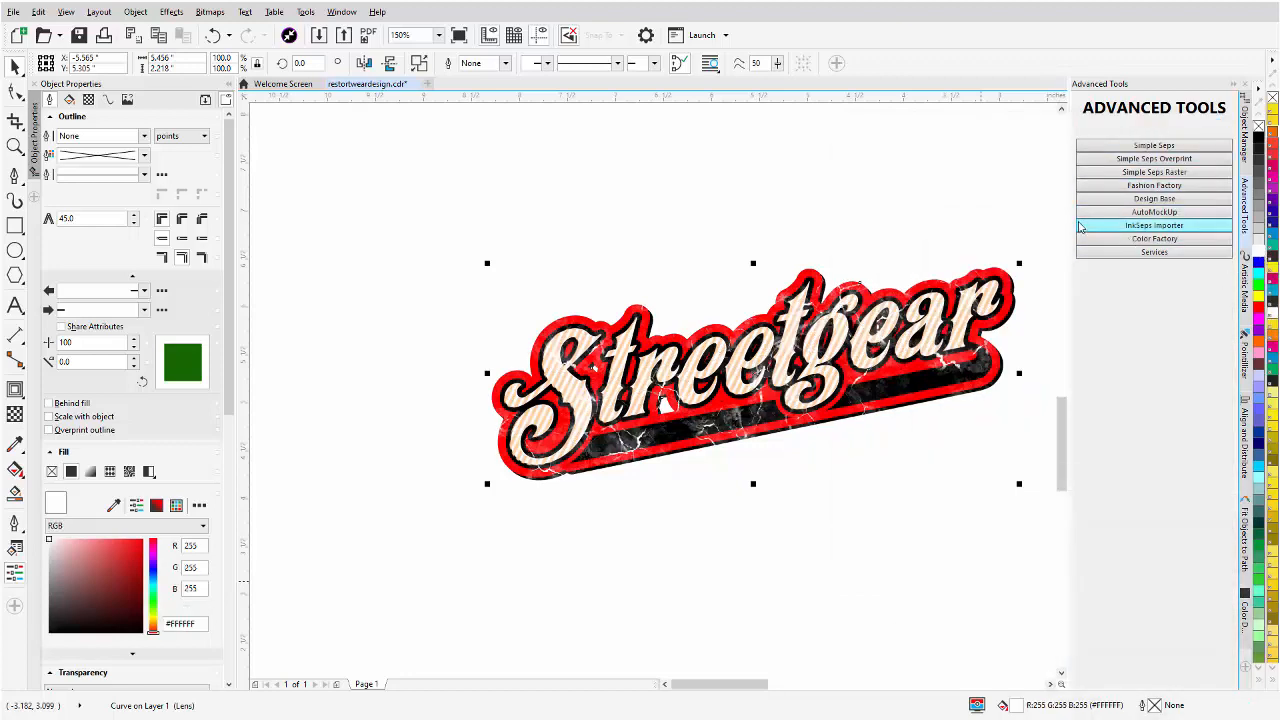
Shrink the silhouette's crack transparency tile to about half its size and rotate it slightly clockwise for finer cracks.
click(14, 414)
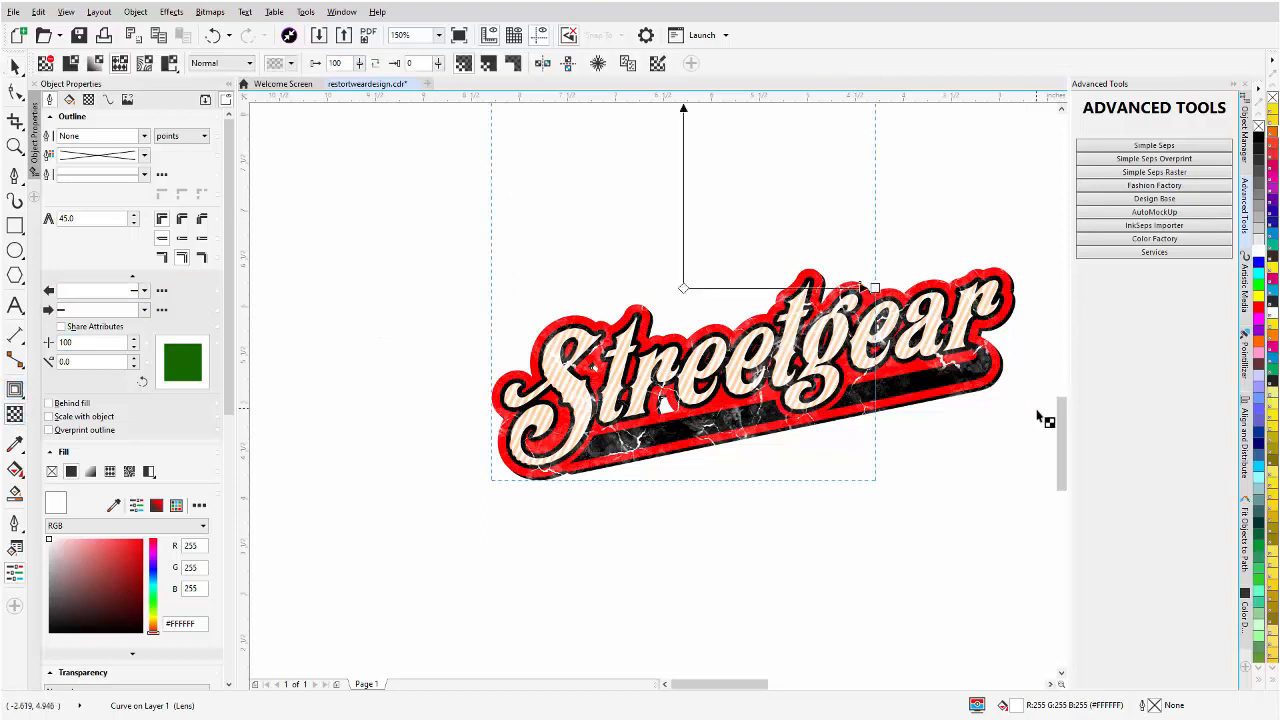
scroll(1060, 427, up, 3)
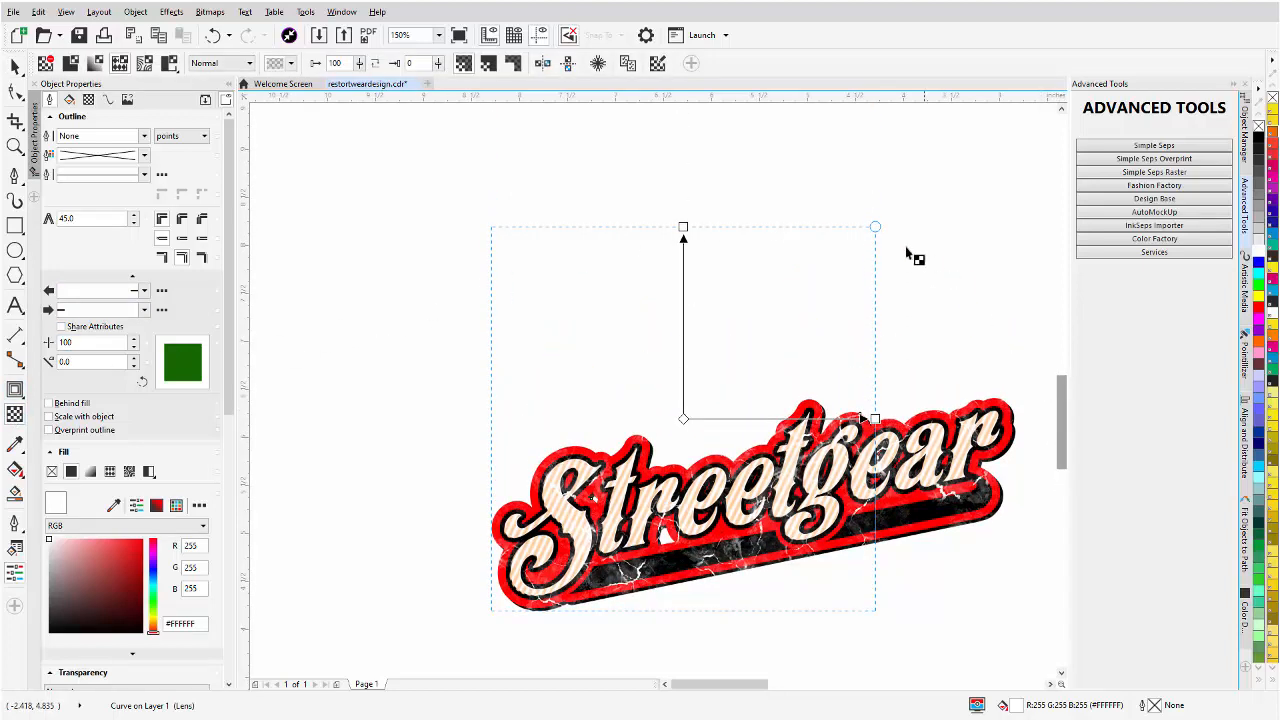
drag(876, 225, 809, 332)
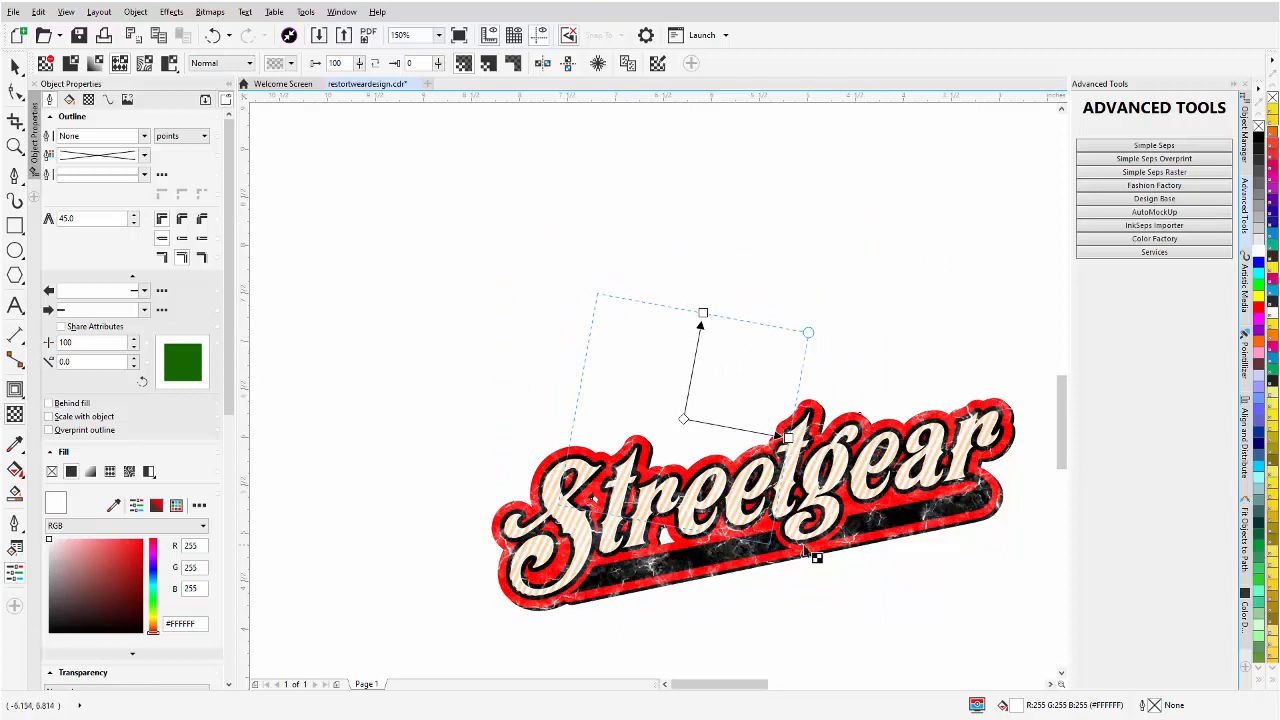
click(15, 66)
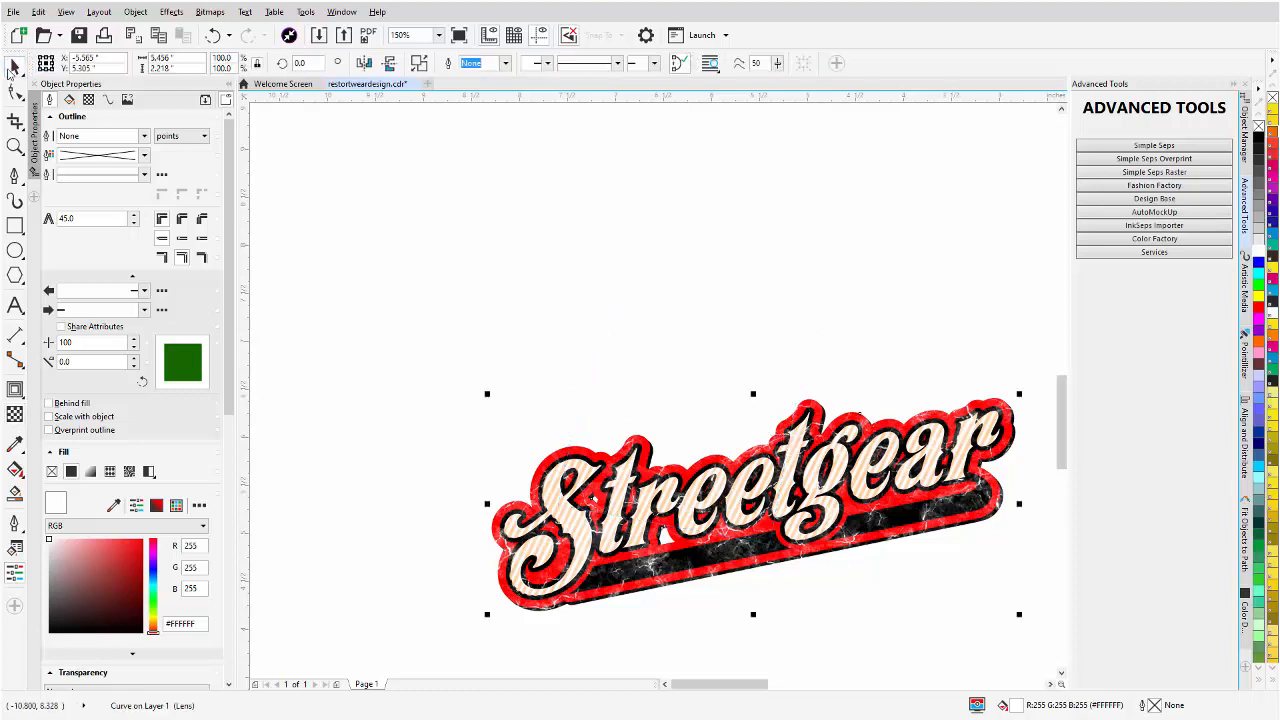
Paste a copy of the textured silhouette in place and rotate its transparency tile counterclockwise so the cracks overlap at another angle.
click(158, 35)
click(183, 36)
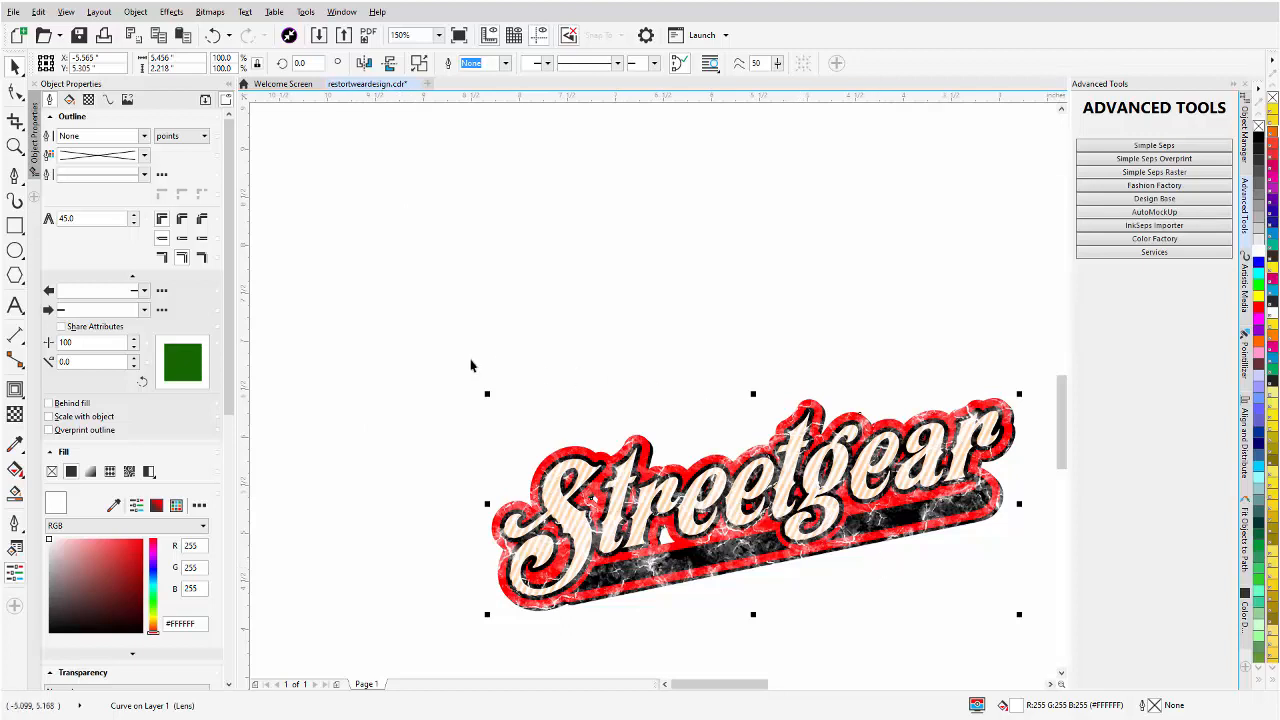
click(15, 414)
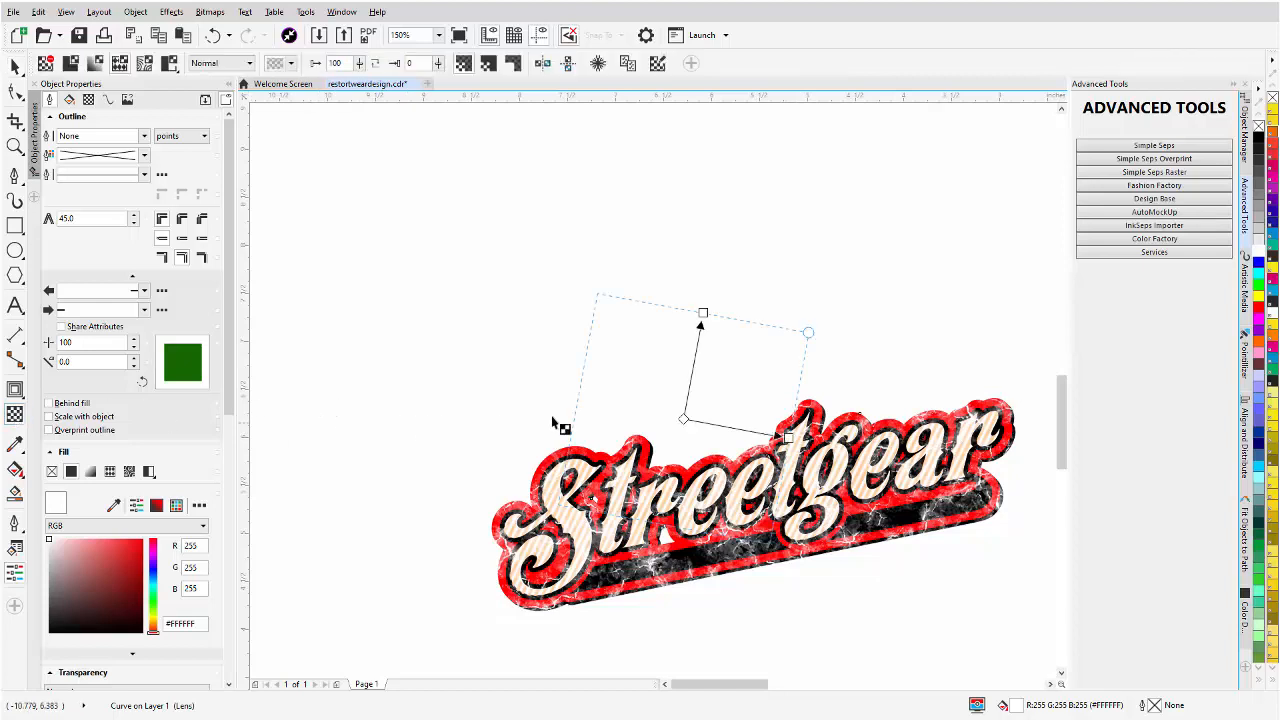
drag(806, 331, 701, 252)
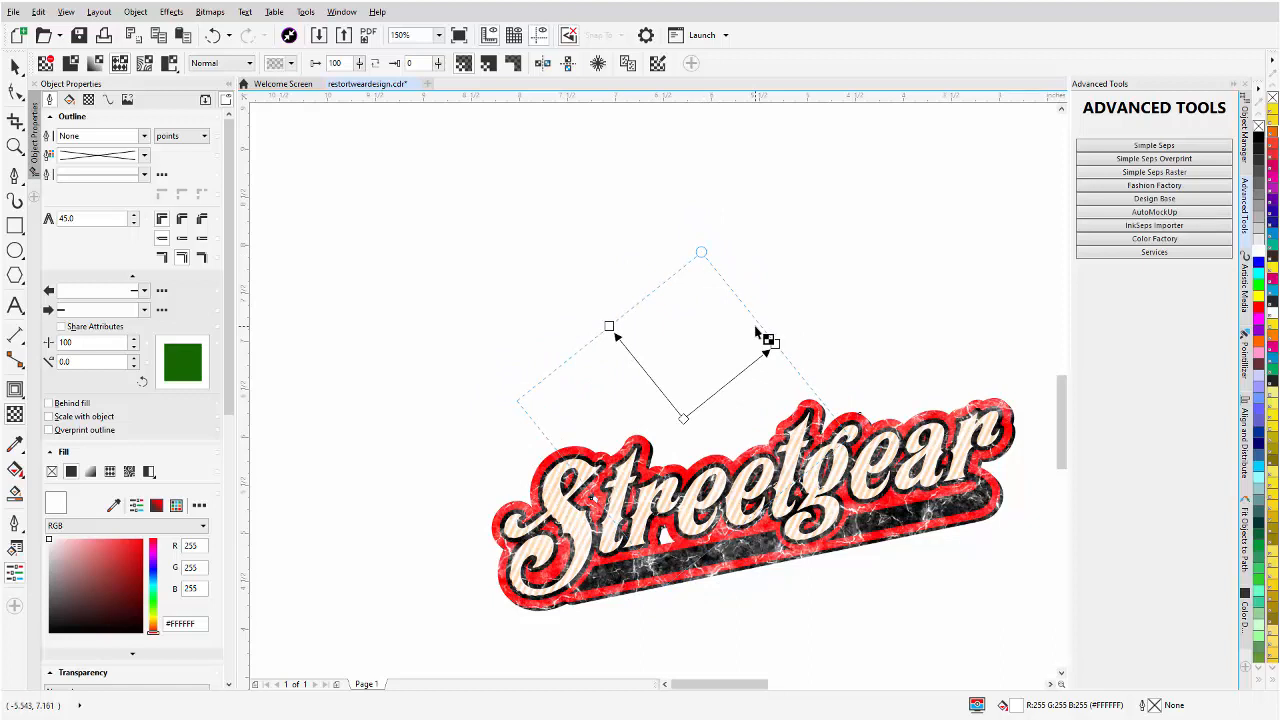
click(15, 66)
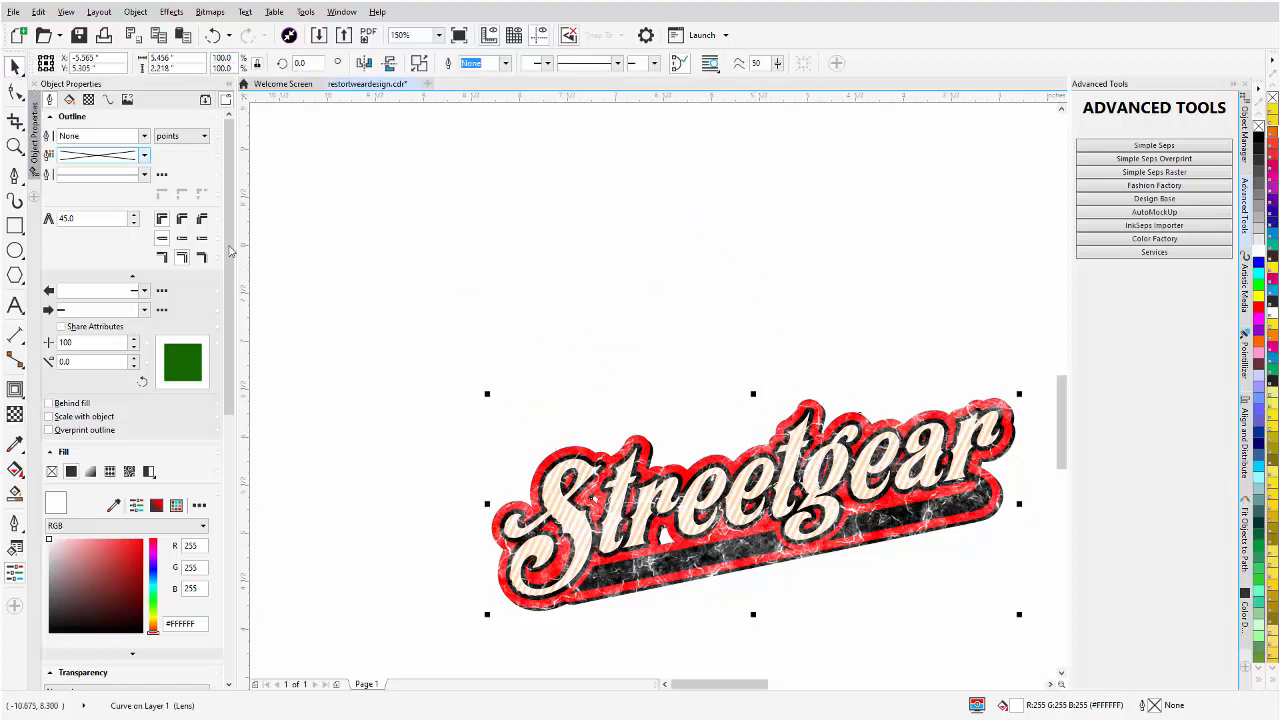
click(645, 296)
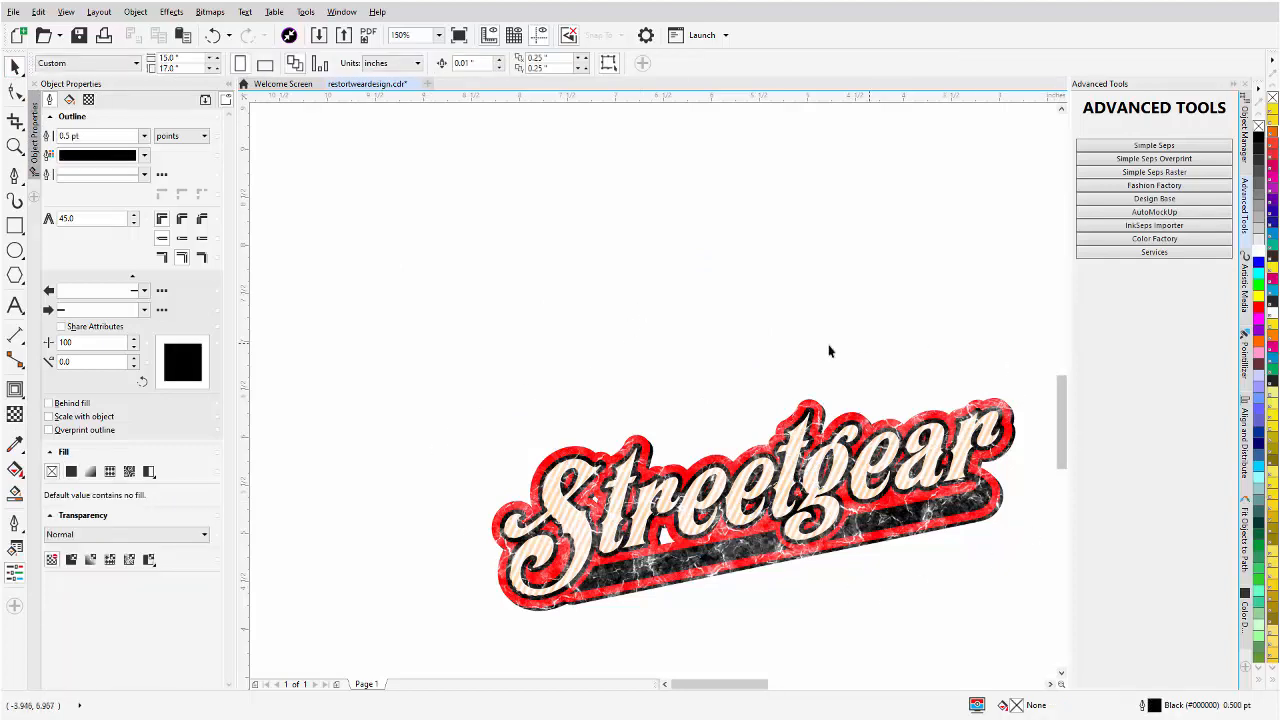
Select the whole distressed Streetgear design and move it off the page, just past the T-shirt mockup.
scroll(658, 405, down, 2)
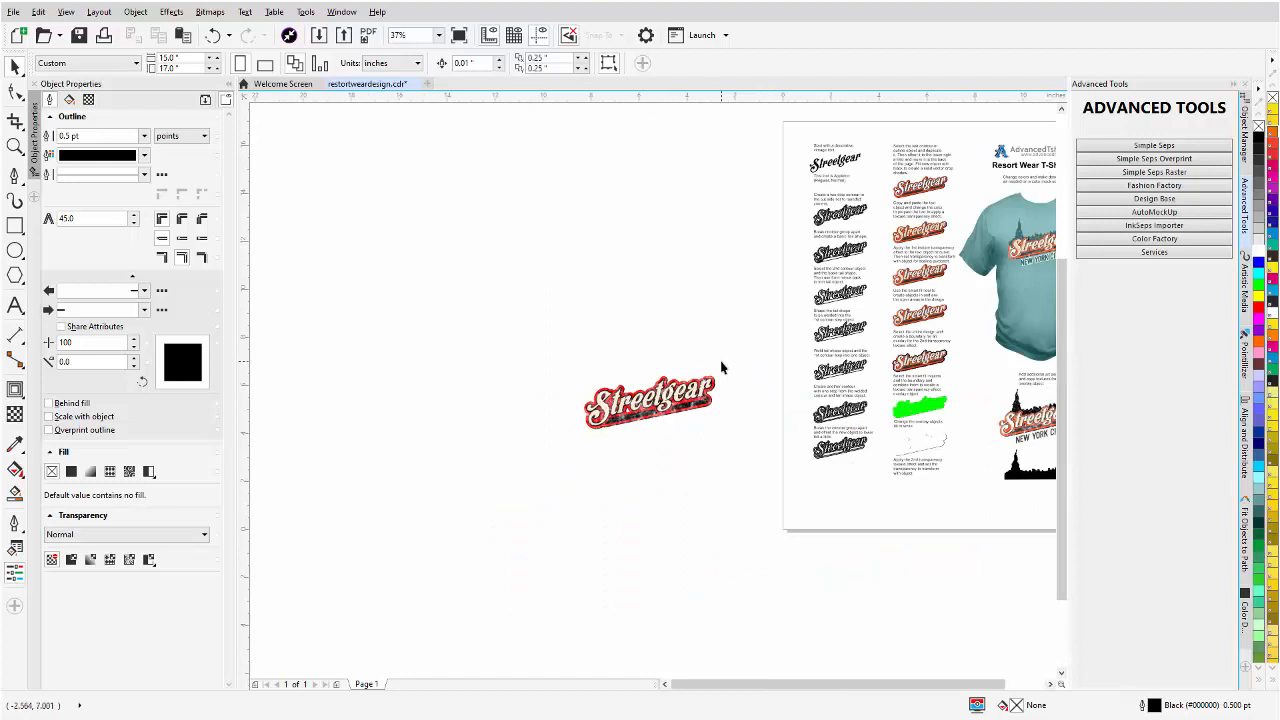
scroll(658, 396, down, 1)
drag(662, 379, 549, 465)
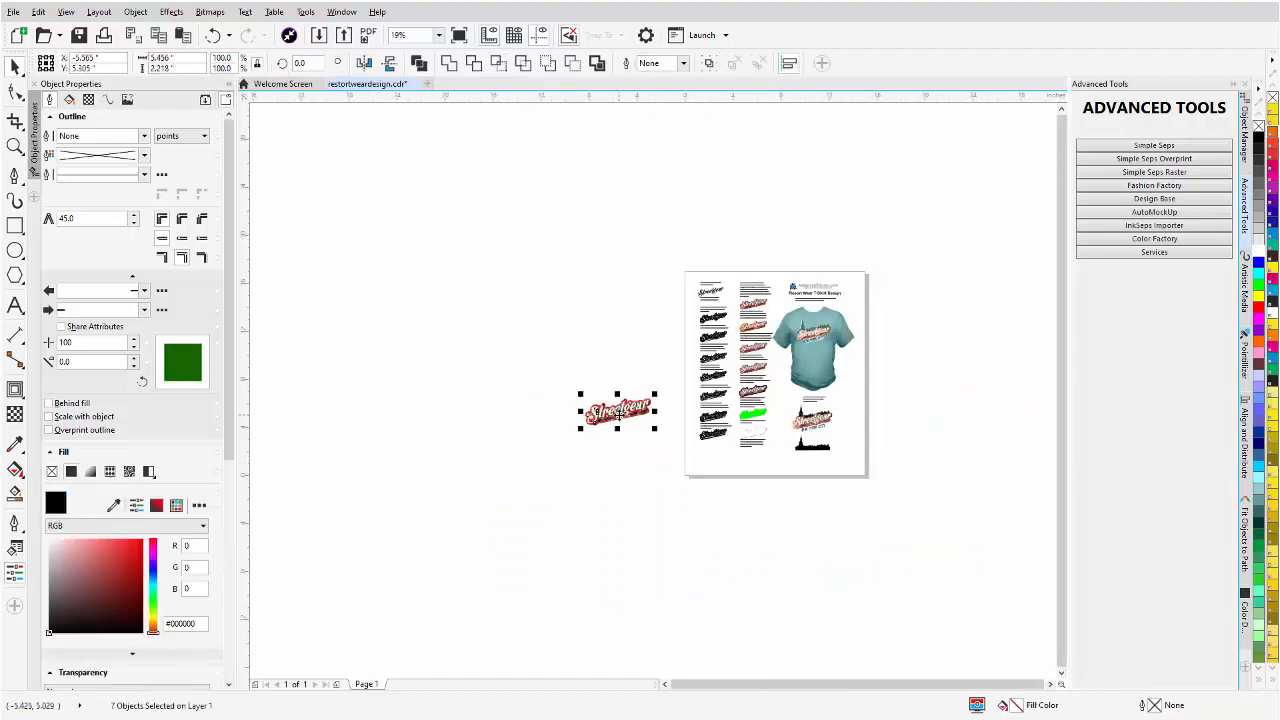
drag(626, 415, 920, 323)
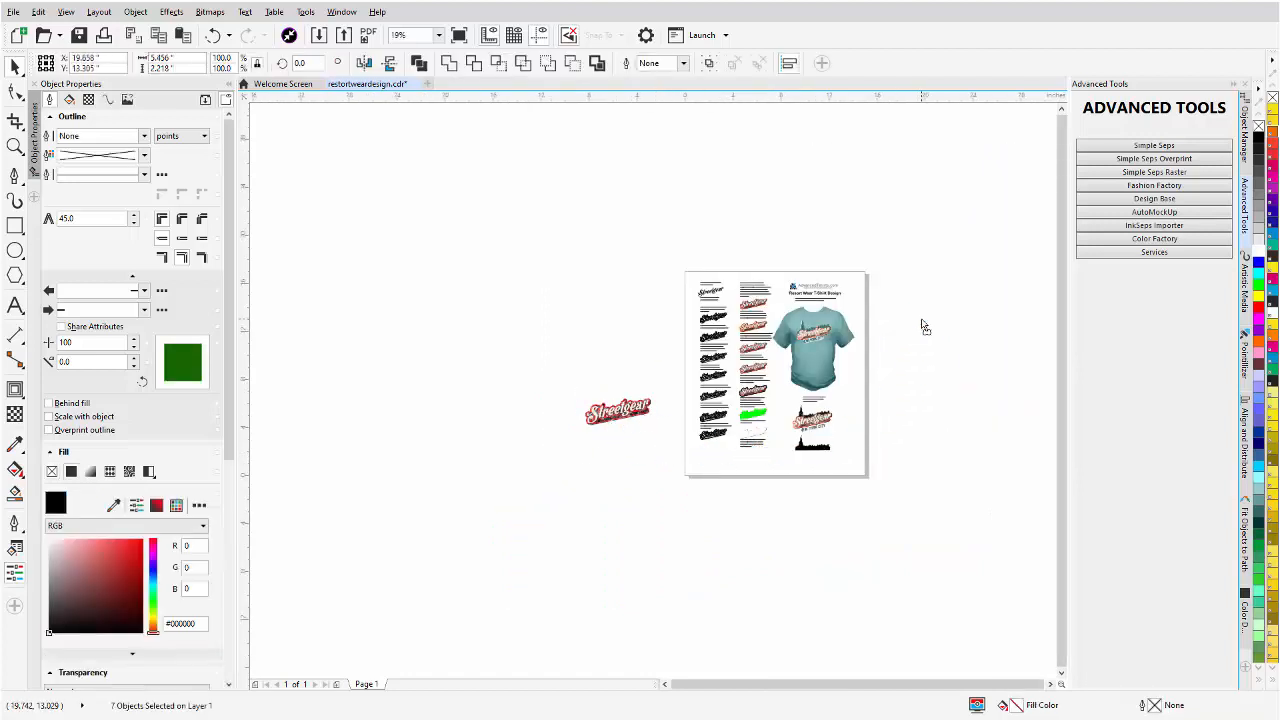
Move the plain T-shirt from the mockup off the page over the Streetgear design and enlarge it to about 10.1 inches wide.
click(820, 362)
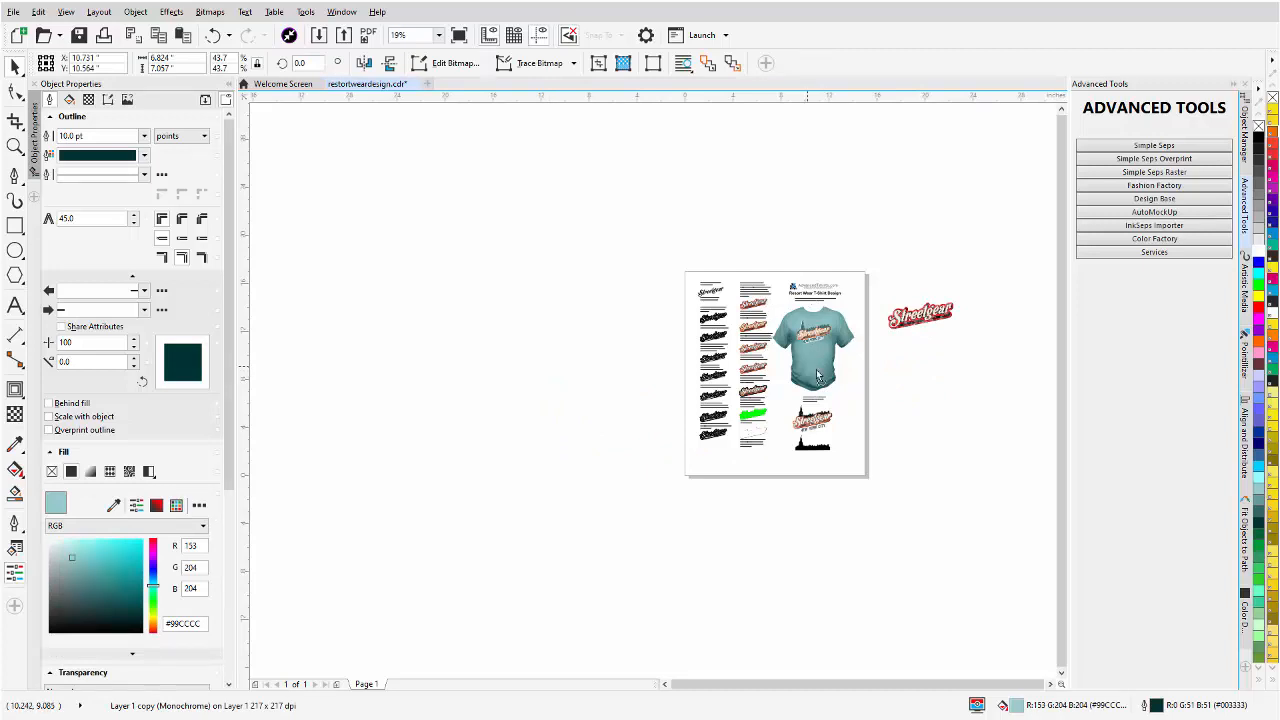
drag(822, 382, 907, 400)
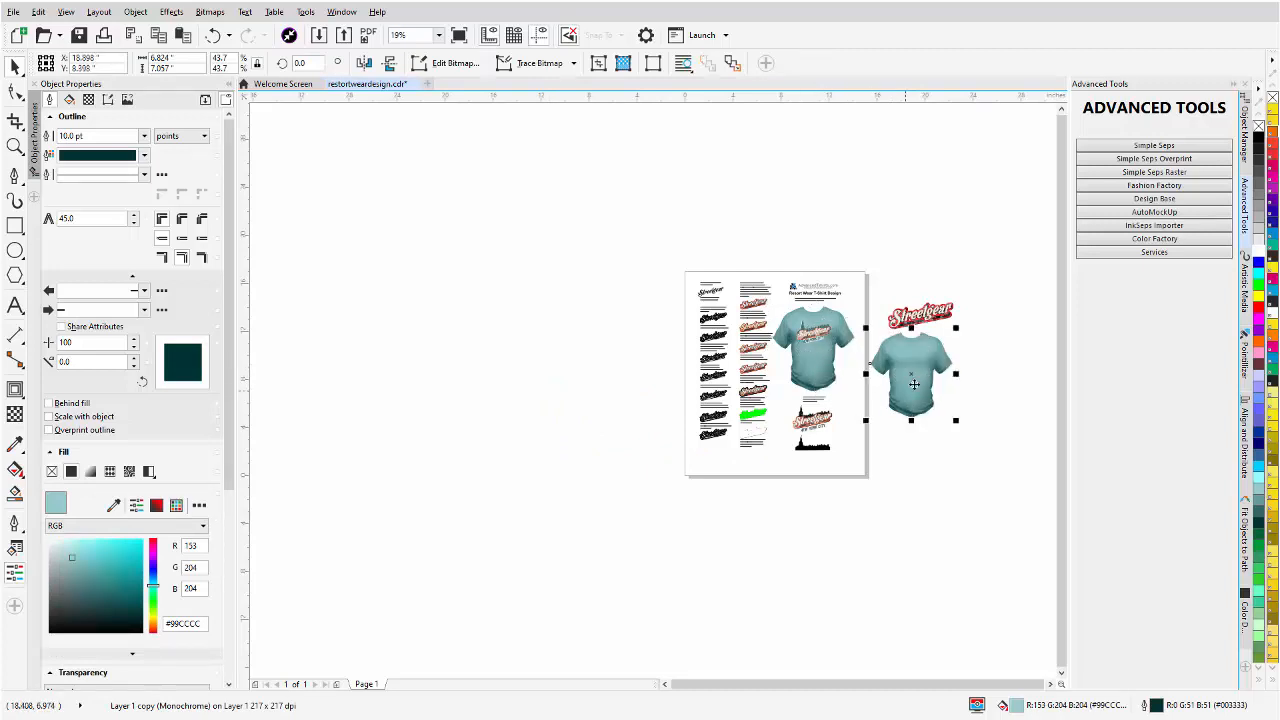
drag(958, 328, 996, 292)
drag(932, 364, 926, 346)
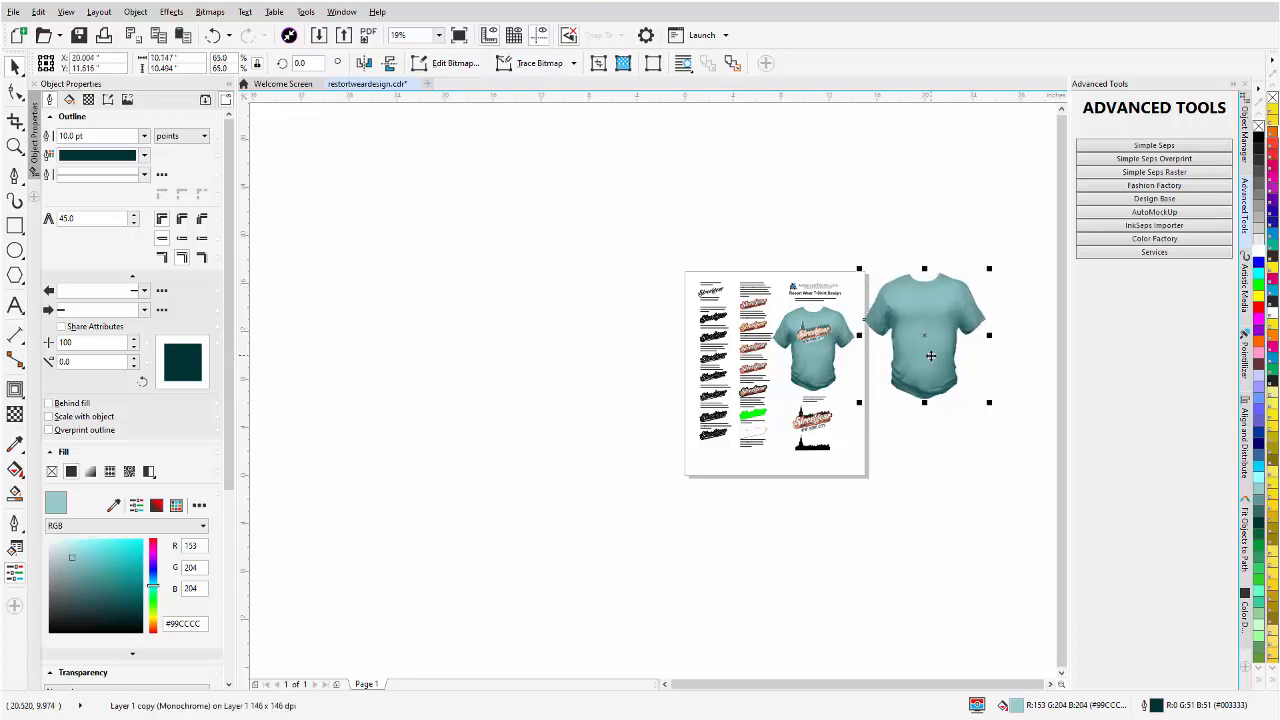
Send the enlarged T-shirt to the back of the page, behind the Streetgear design.
right_click(930, 355)
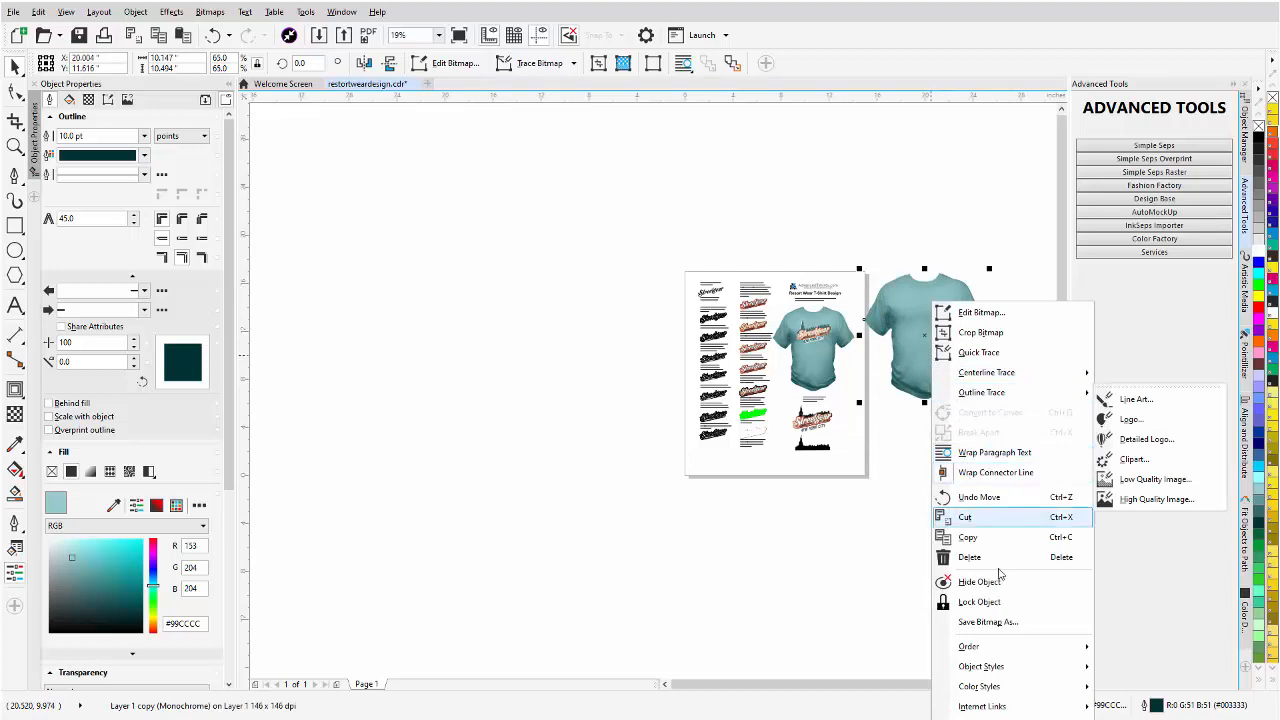
mouse_move(1010, 647)
click(1131, 667)
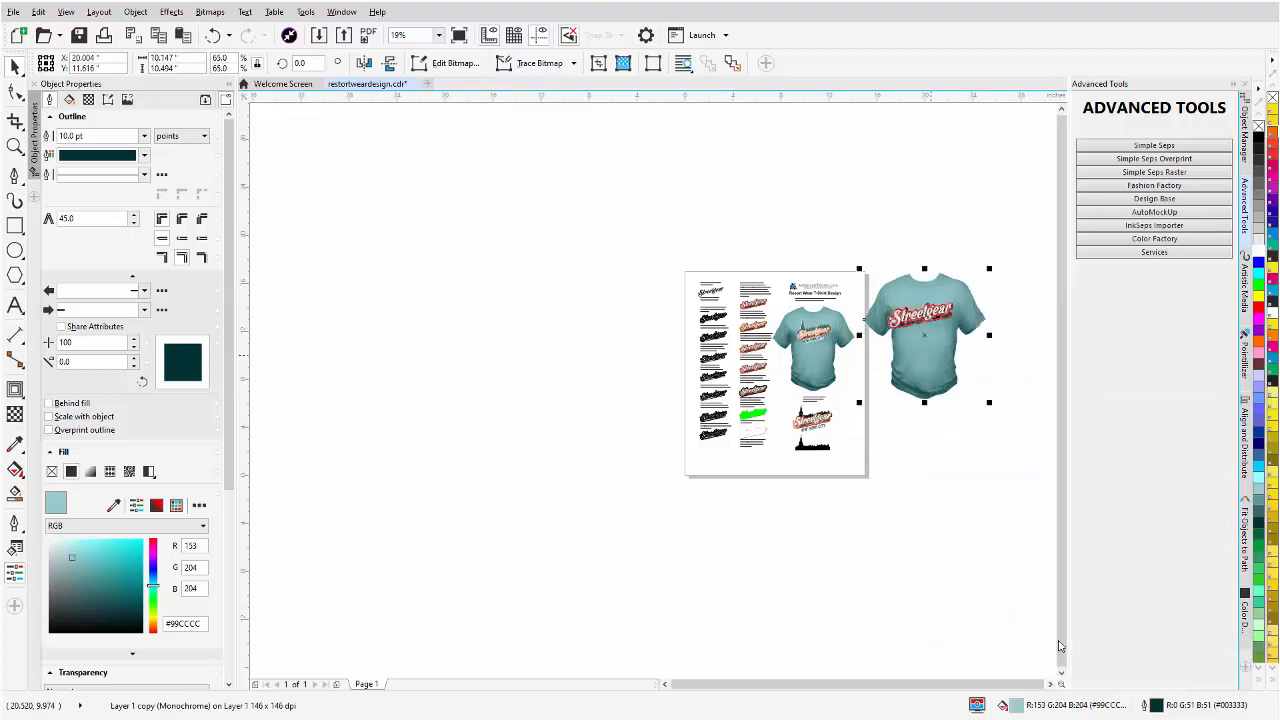
Enlarge the off-page T-shirt to about 12.3 inches wide and center the whole Streetgear design on its chest.
scroll(657, 409, up, 2)
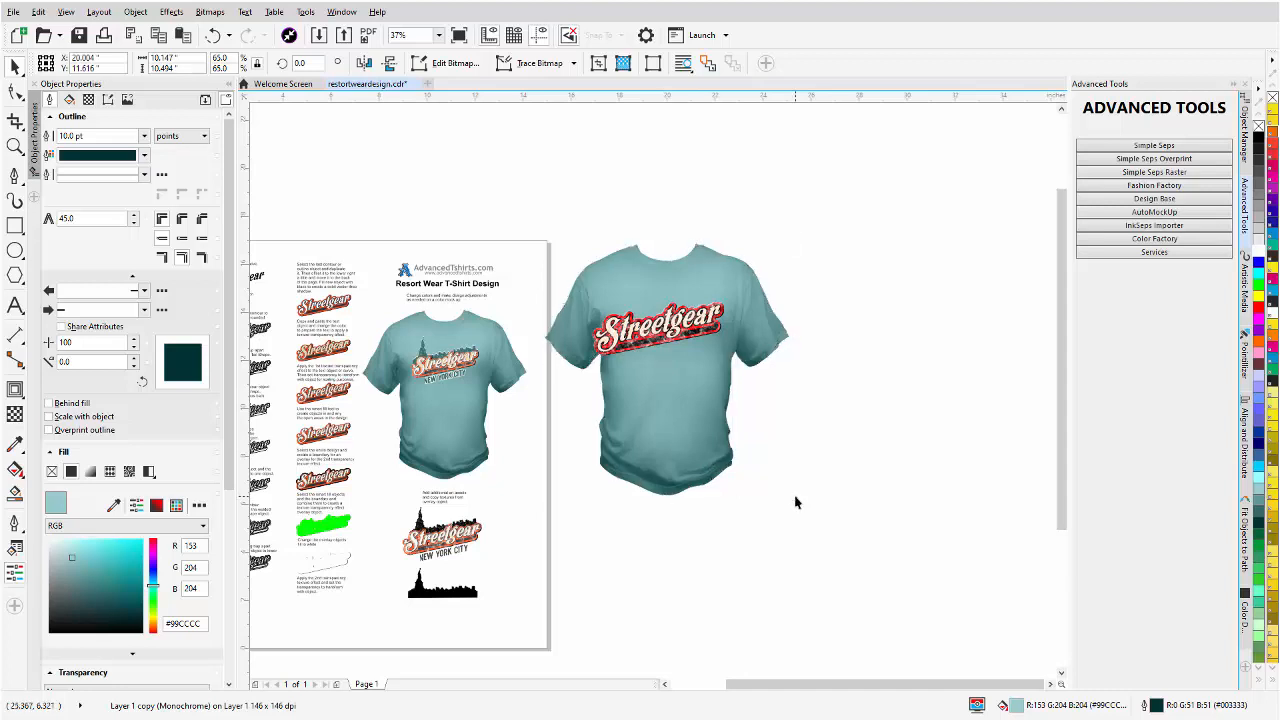
drag(791, 500, 868, 556)
drag(855, 232, 521, 421)
drag(652, 338, 690, 366)
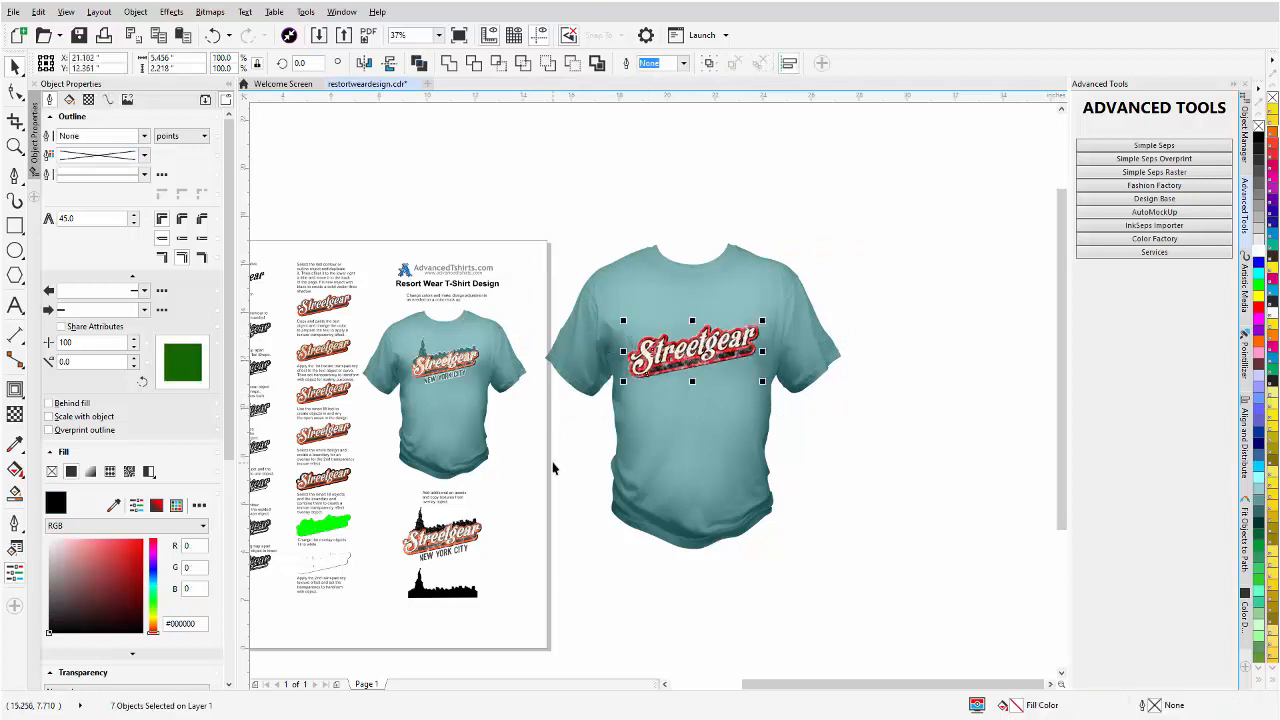
Select the black skyline and the NEW YORK CITY text together and move them onto the large T-shirt below the Streetgear lettering.
click(441, 594)
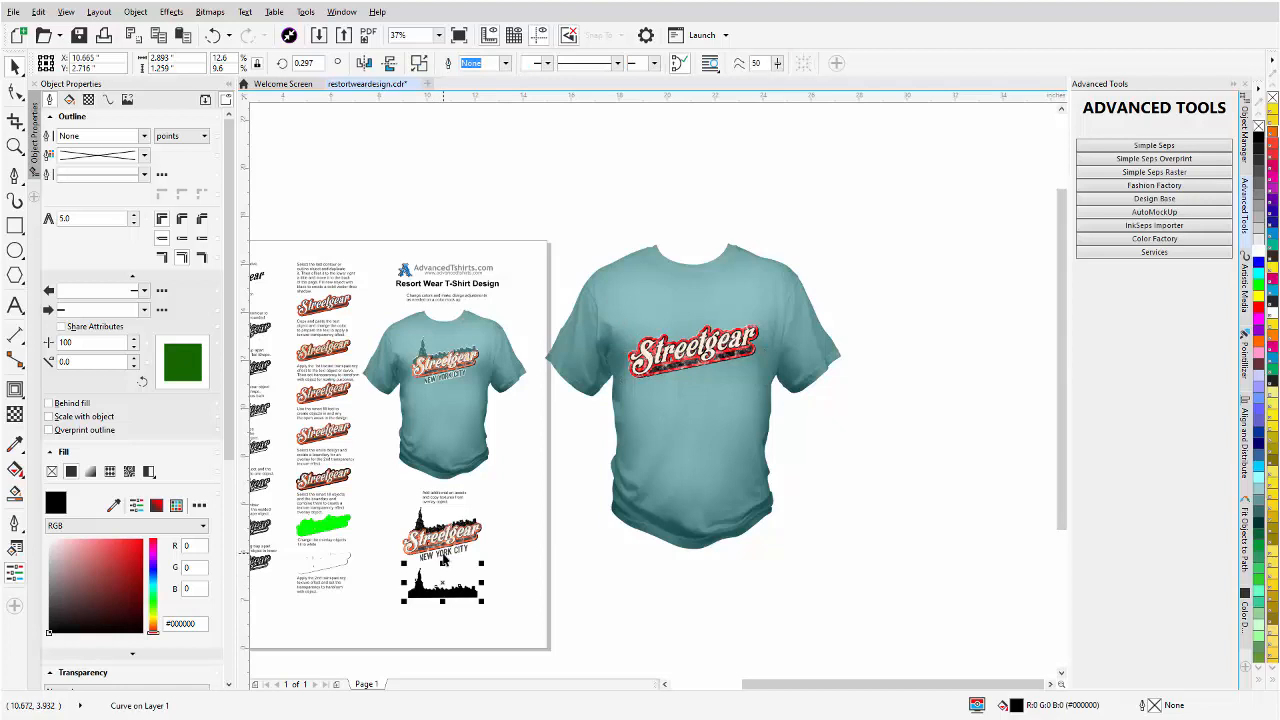
click(443, 556)
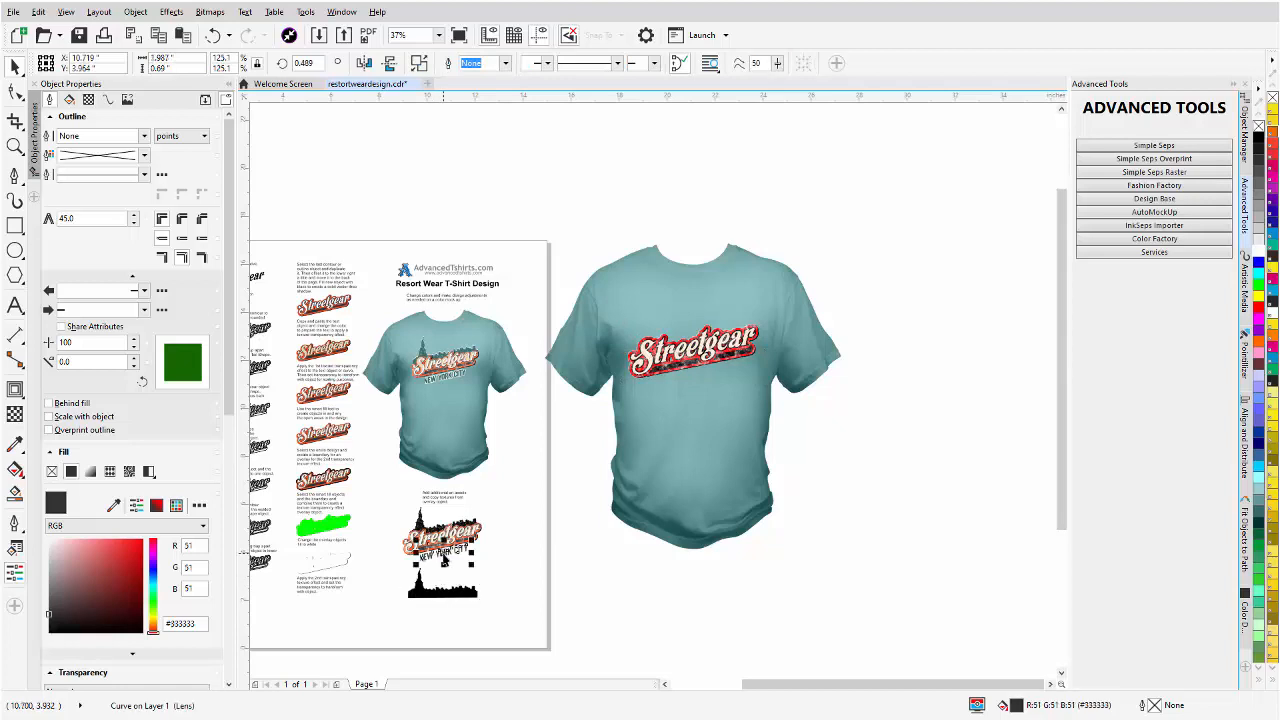
click(443, 597)
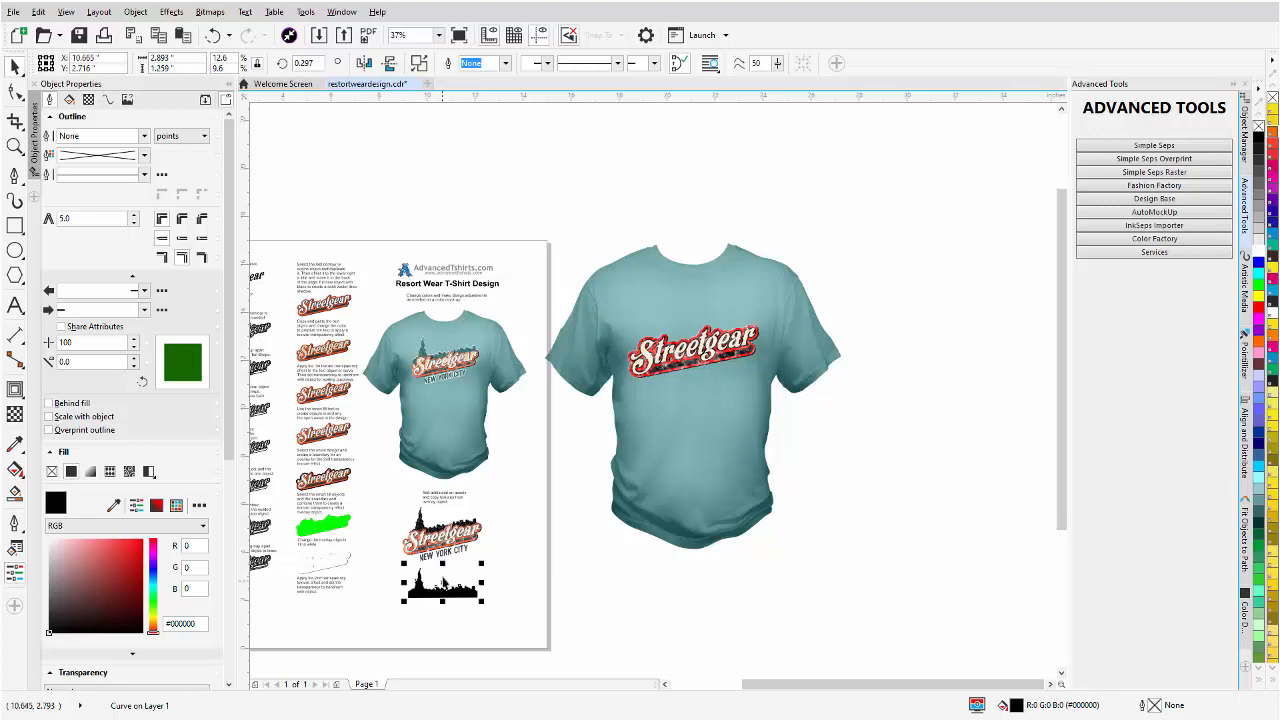
click(452, 556)
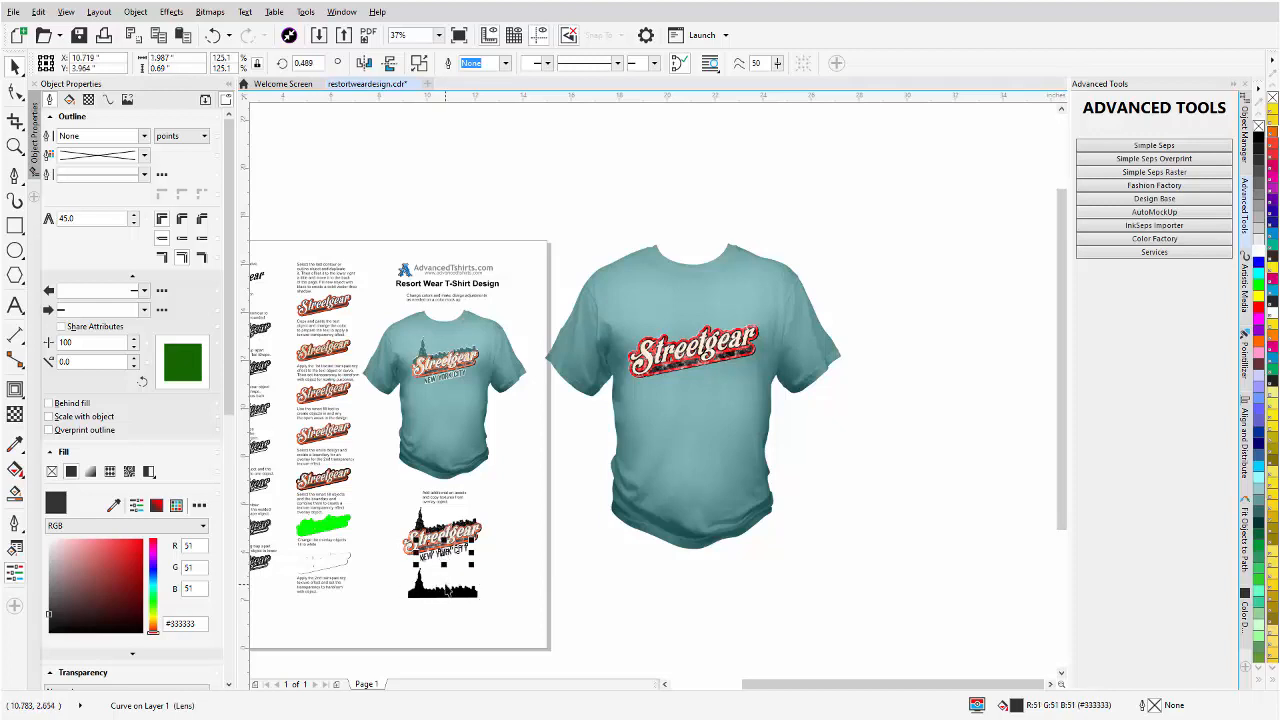
shift+click(446, 589)
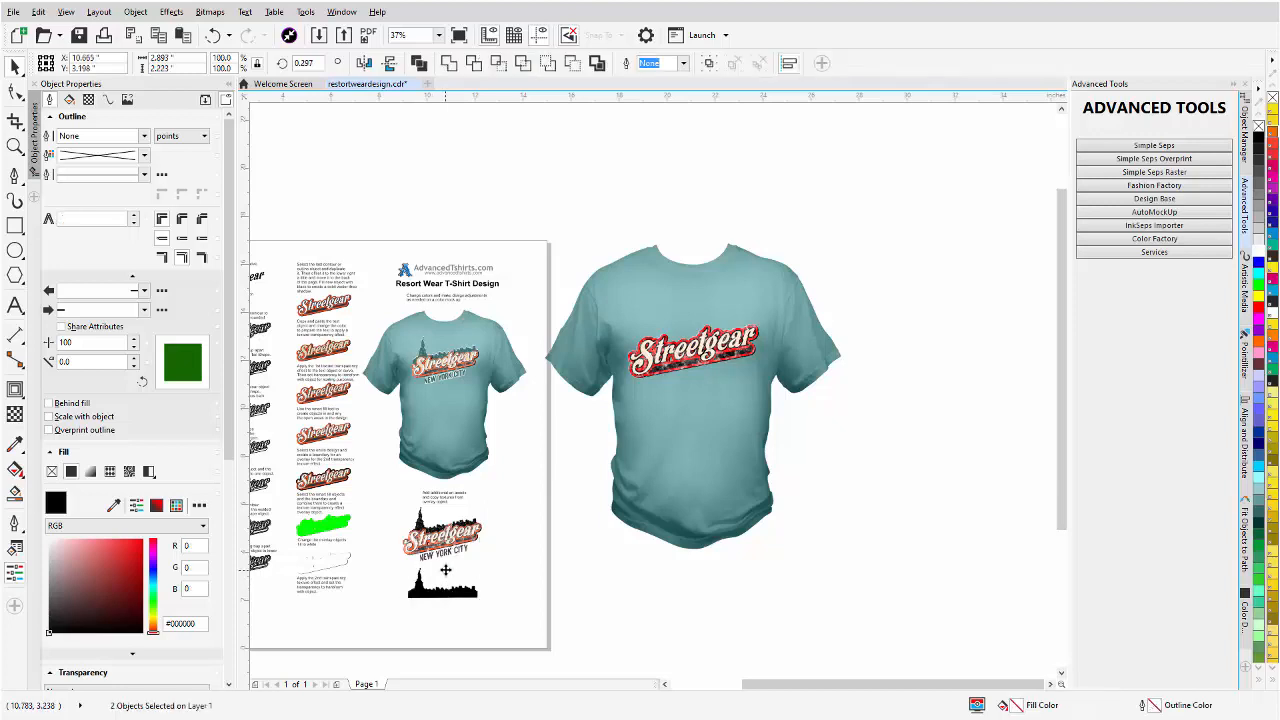
drag(446, 575, 695, 413)
click(691, 430)
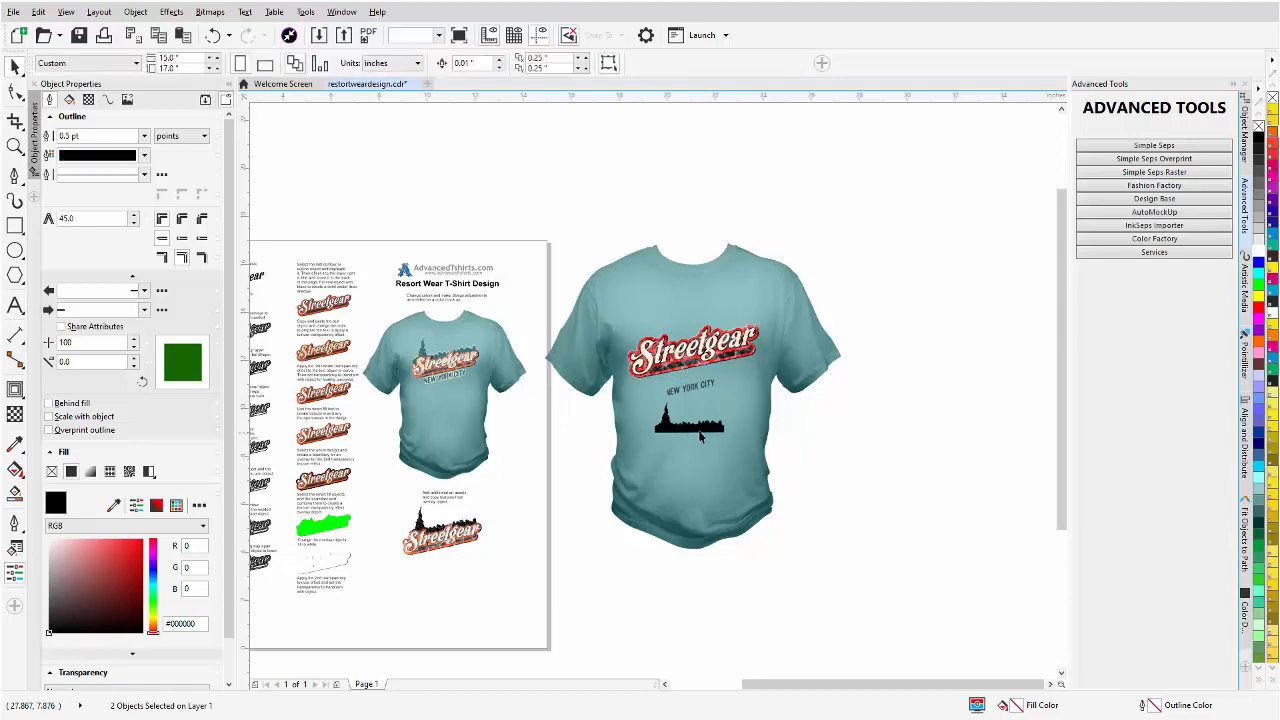
Move the skyline to the upper edge of the Streetgear lettering and enlarge it to about 4.35 inches wide.
drag(691, 430, 680, 337)
scroll(693, 330, up, 5)
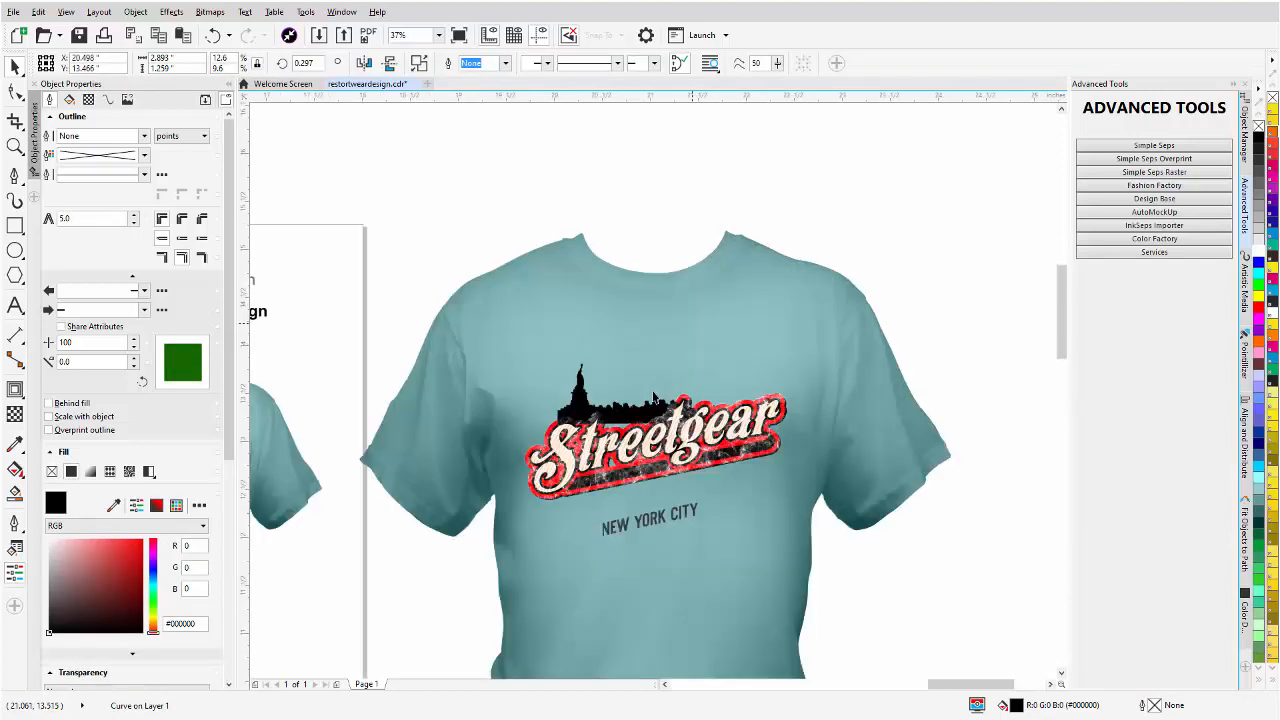
drag(781, 318, 887, 265)
drag(778, 403, 779, 386)
Skew the skyline vertically to follow the lettering's upward slant and place it behind the Streetgear design.
click(779, 386)
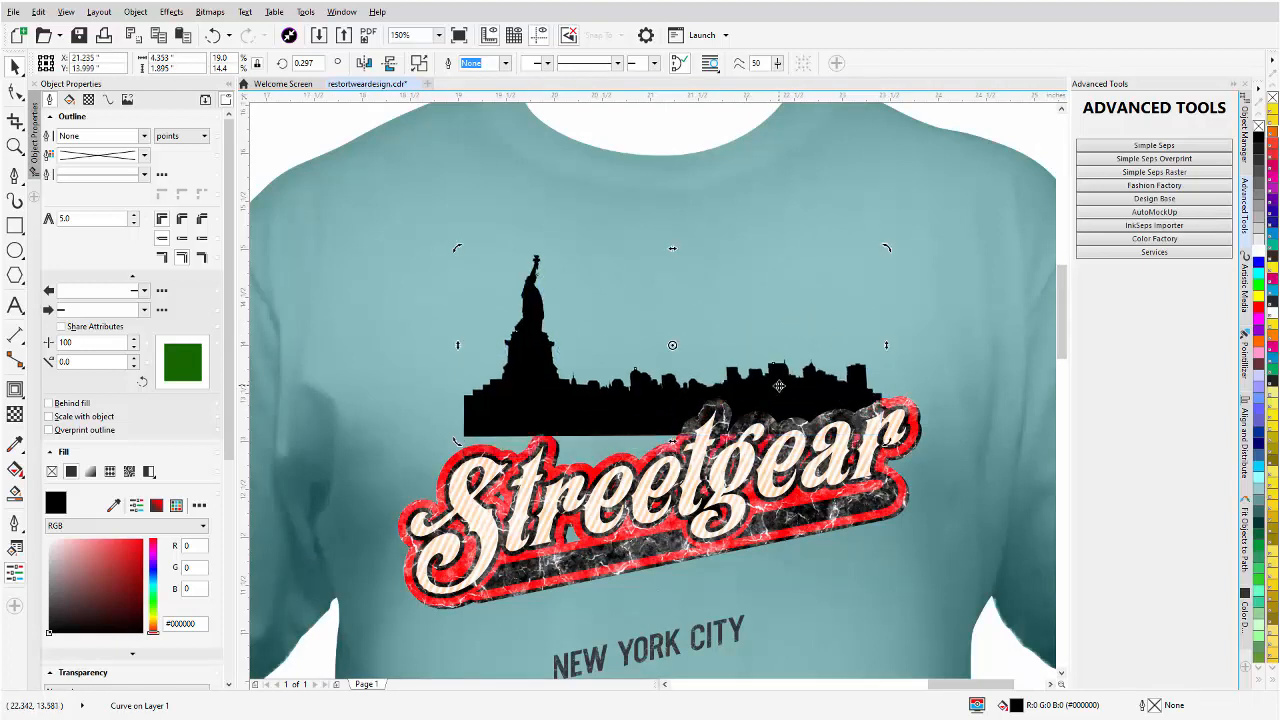
drag(457, 347, 457, 398)
click(515, 413)
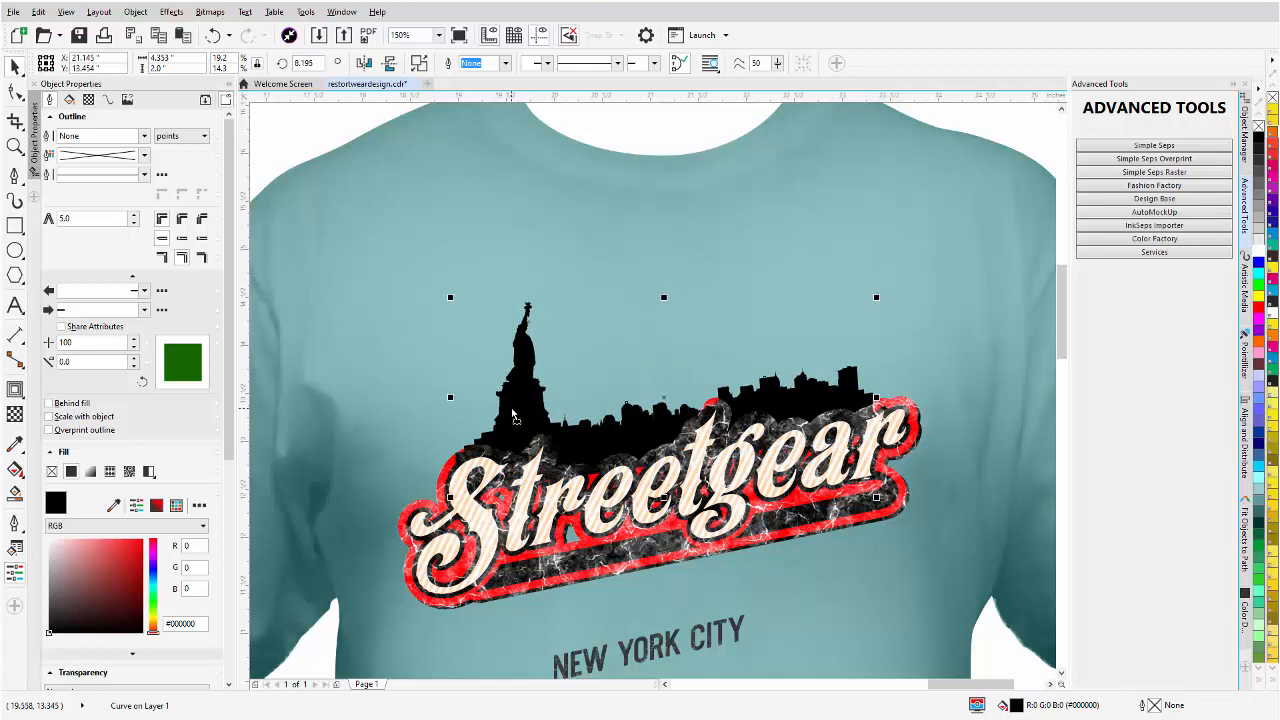
right_click(512, 413)
mouse_move(604, 647)
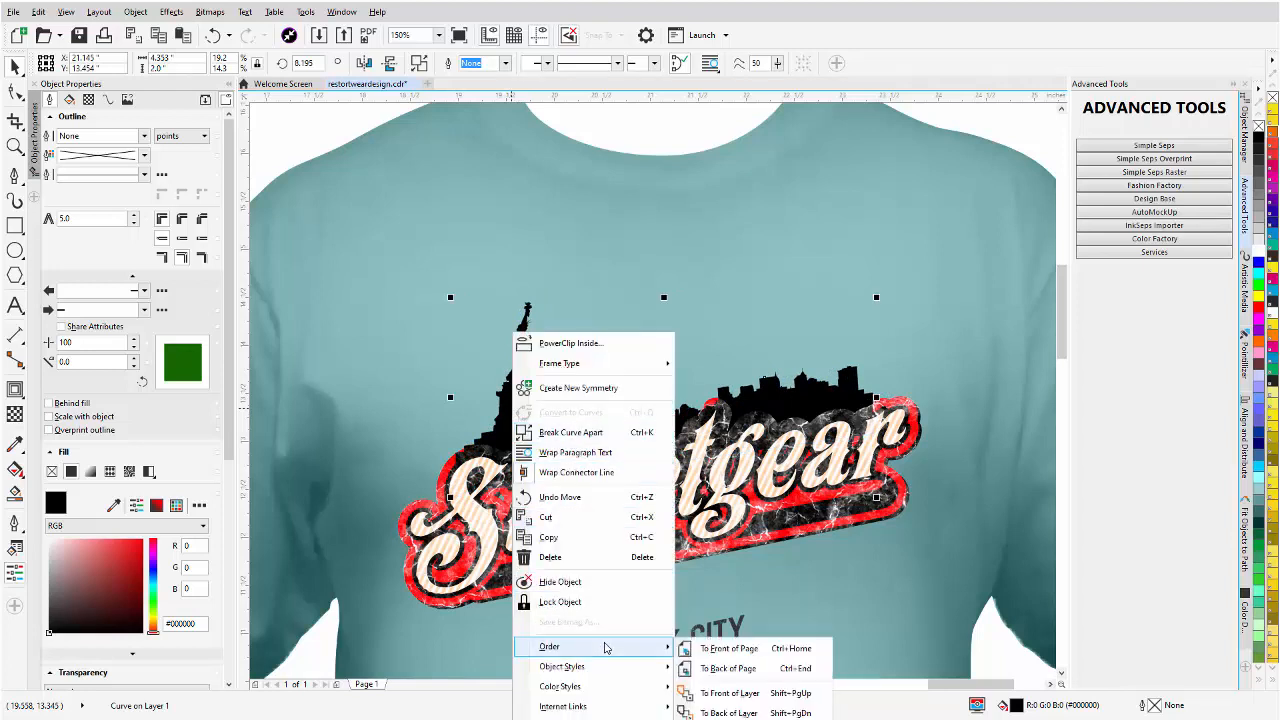
click(728, 719)
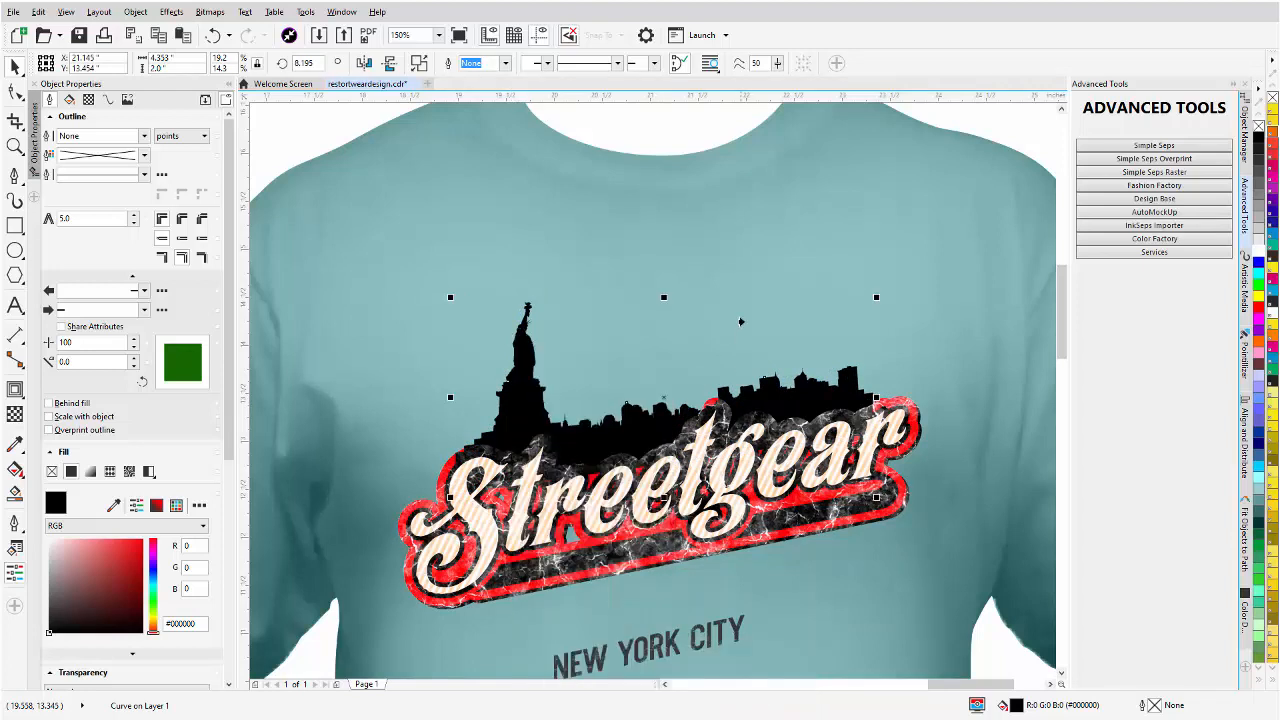
drag(816, 383, 816, 388)
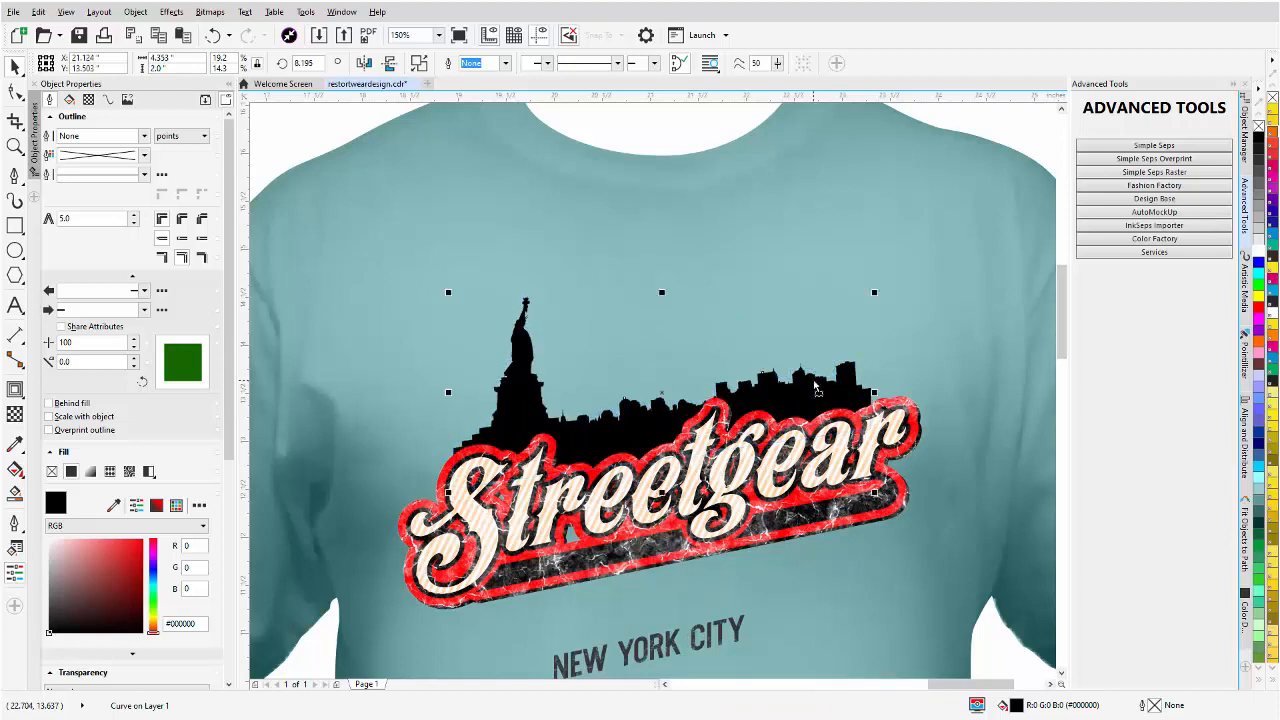
Move the NEW YORK CITY text up under the Streetgear lettering and enlarge it to about 2.7 inches wide.
click(655, 655)
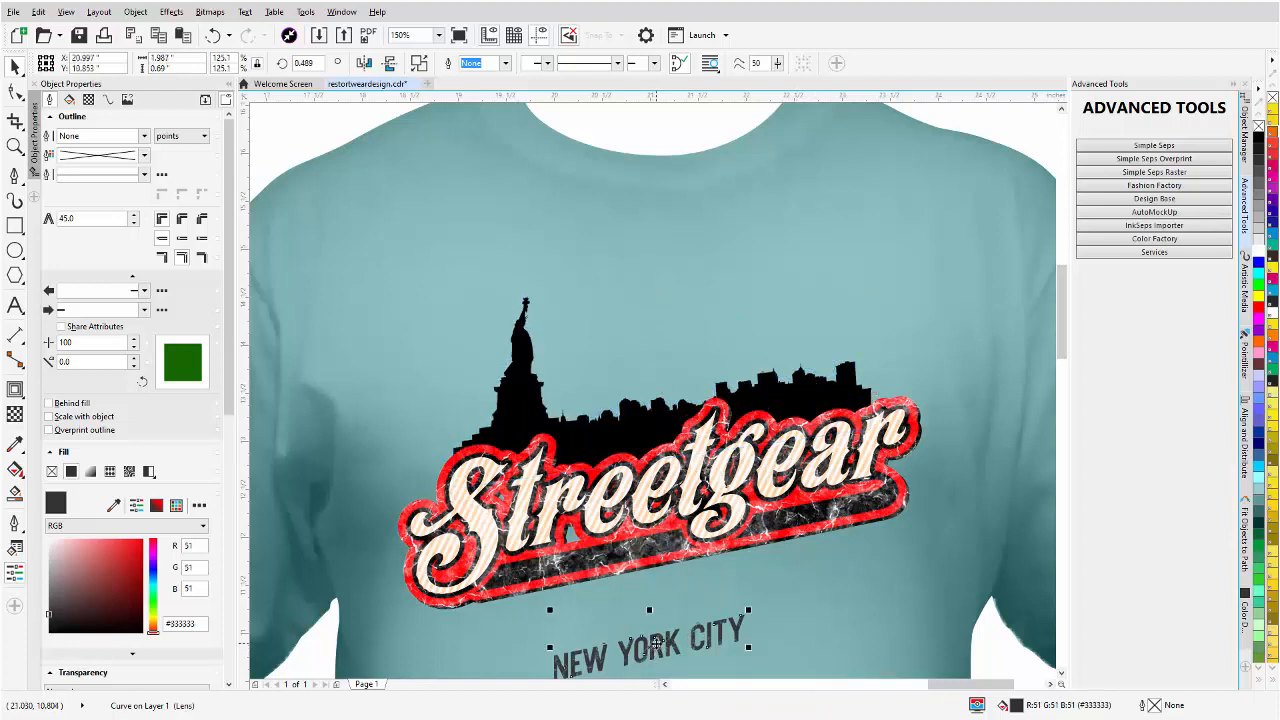
drag(652, 650, 631, 598)
click(720, 630)
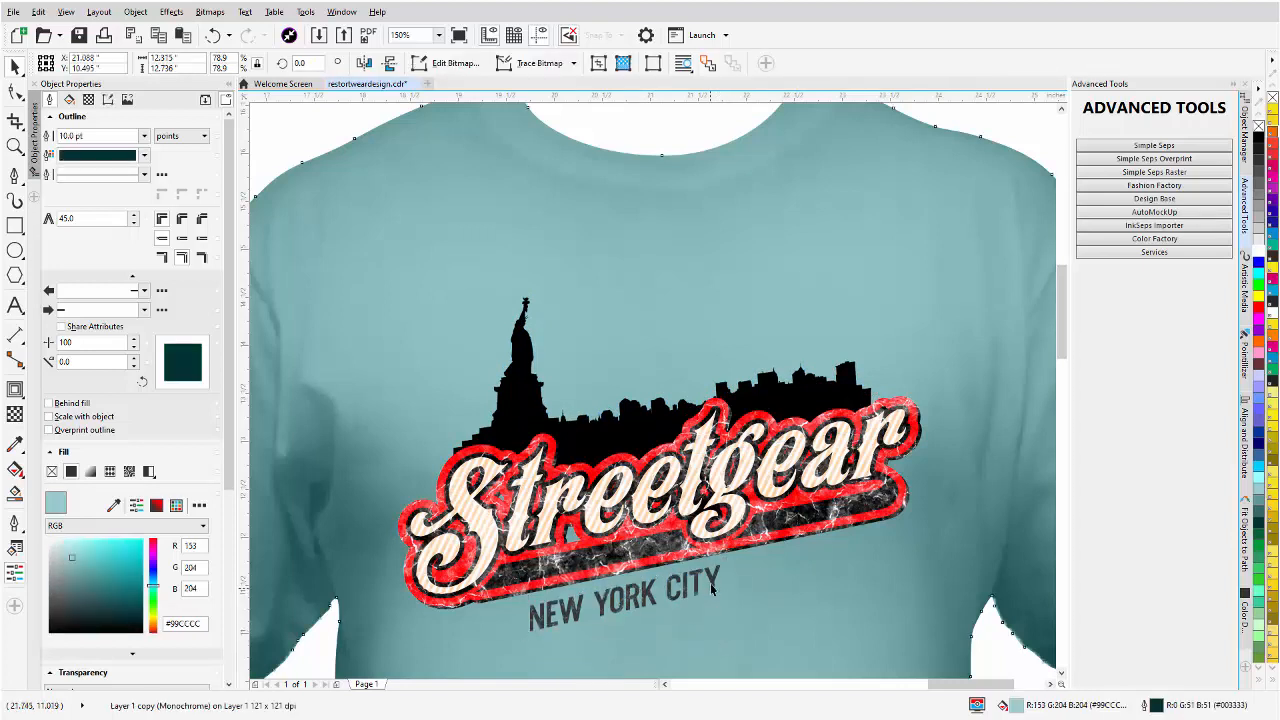
click(710, 586)
drag(722, 634, 796, 660)
Nudge the NEW YORK CITY text closer to the lettering's underside and skew it slightly to match the slant.
click(668, 602)
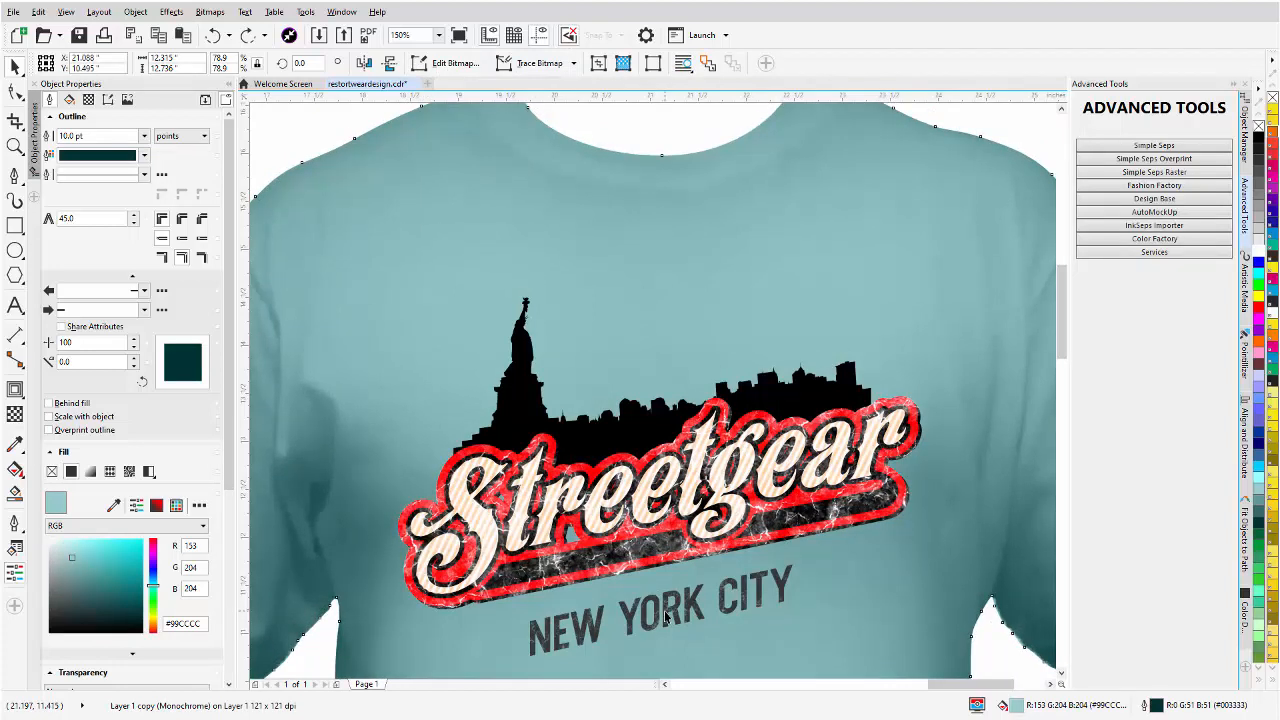
click(672, 603)
drag(675, 607, 682, 594)
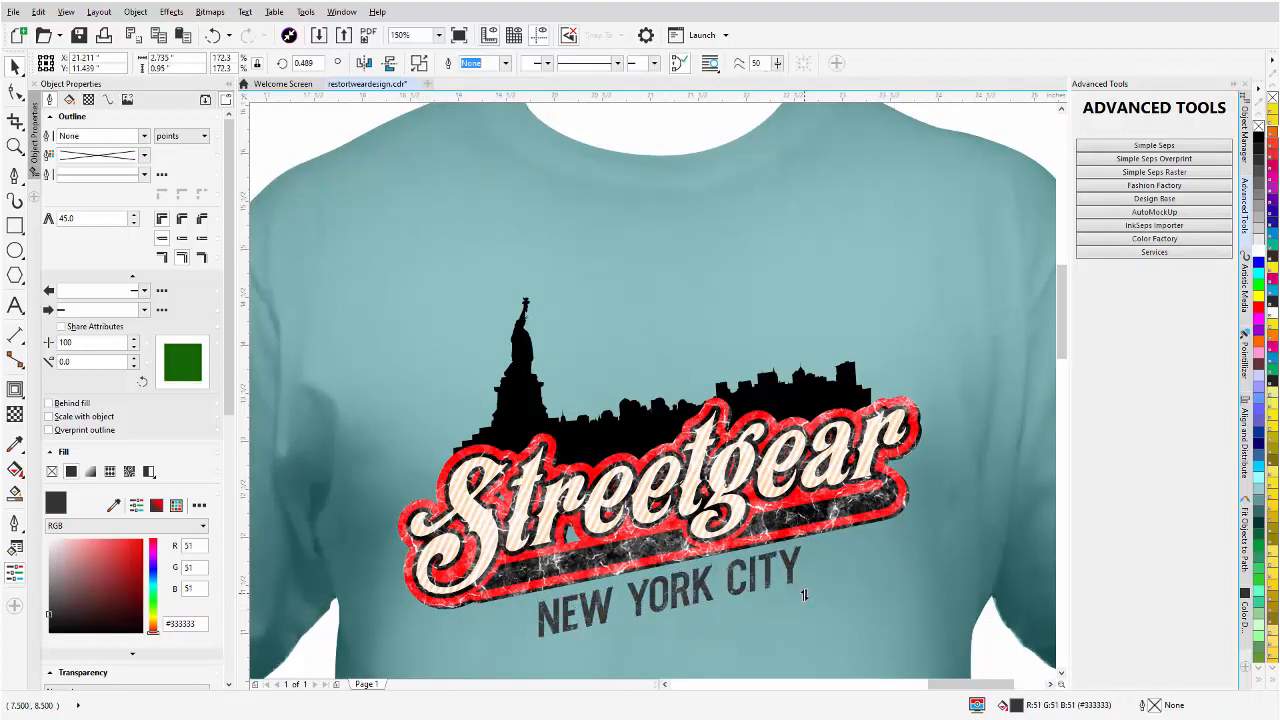
key(Escape)
double_click(676, 590)
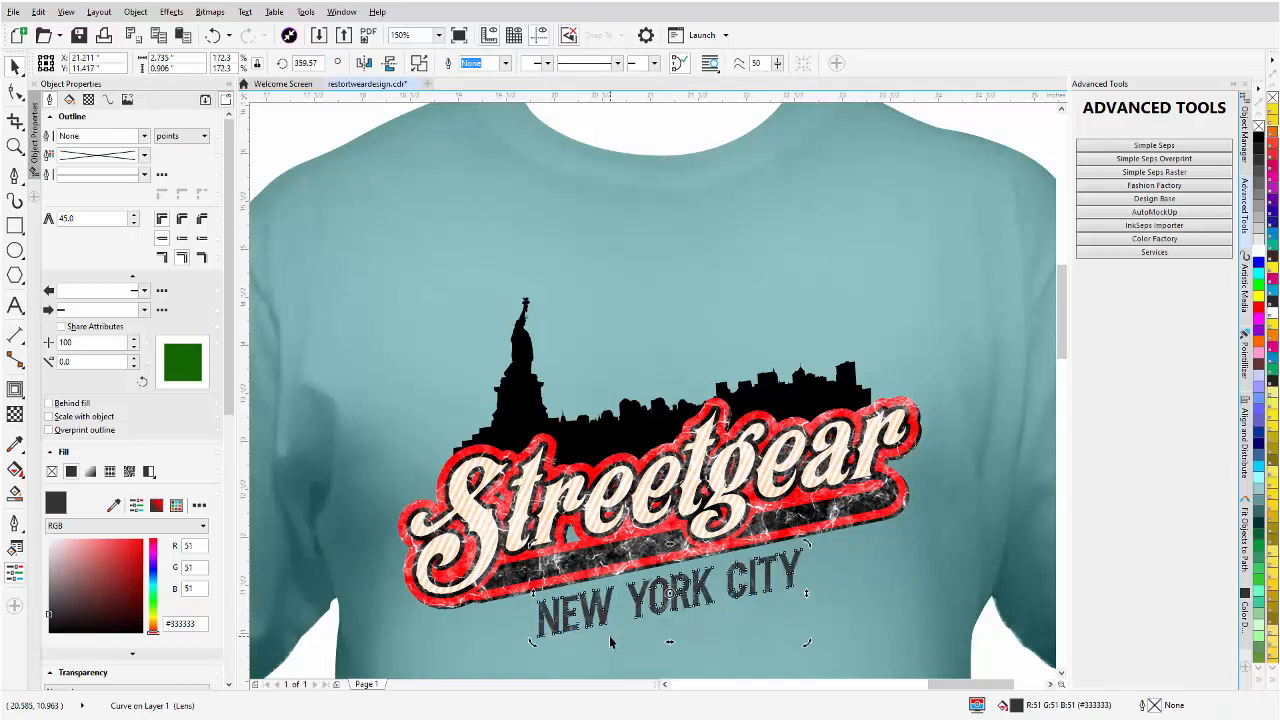
Copy the lens transparency effect from the Streetgear design onto the skyline.
click(606, 440)
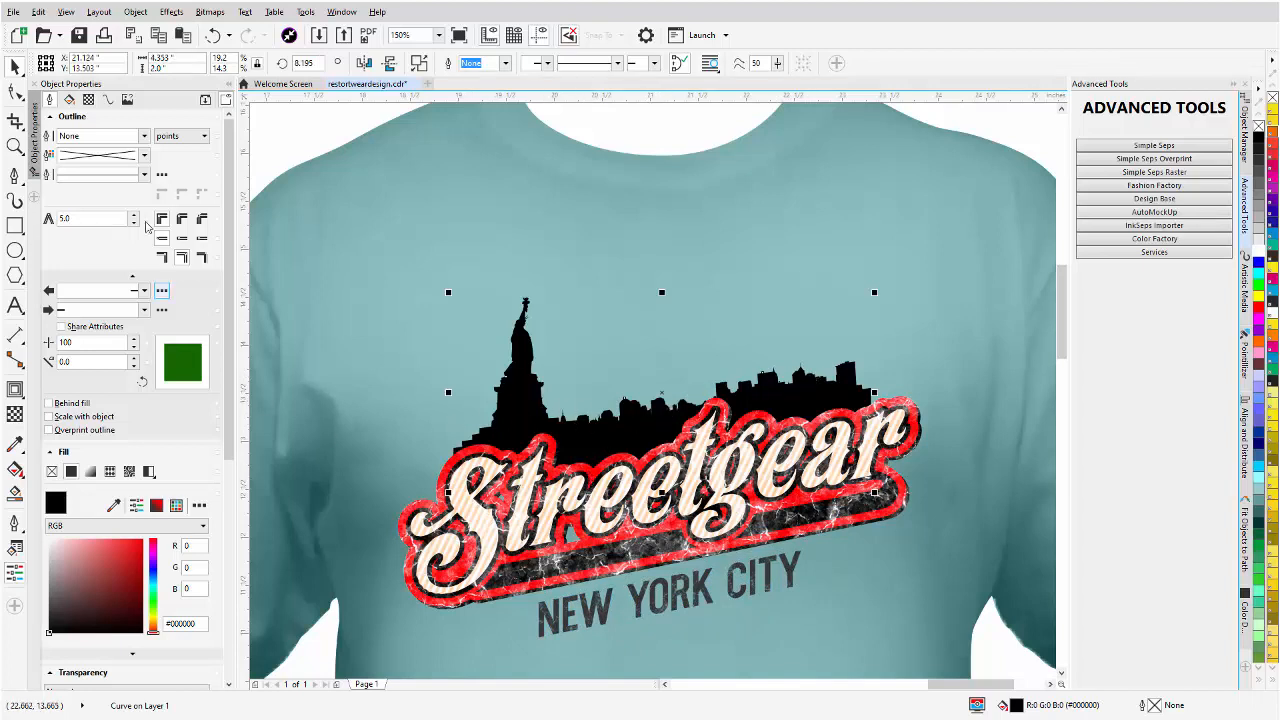
click(172, 12)
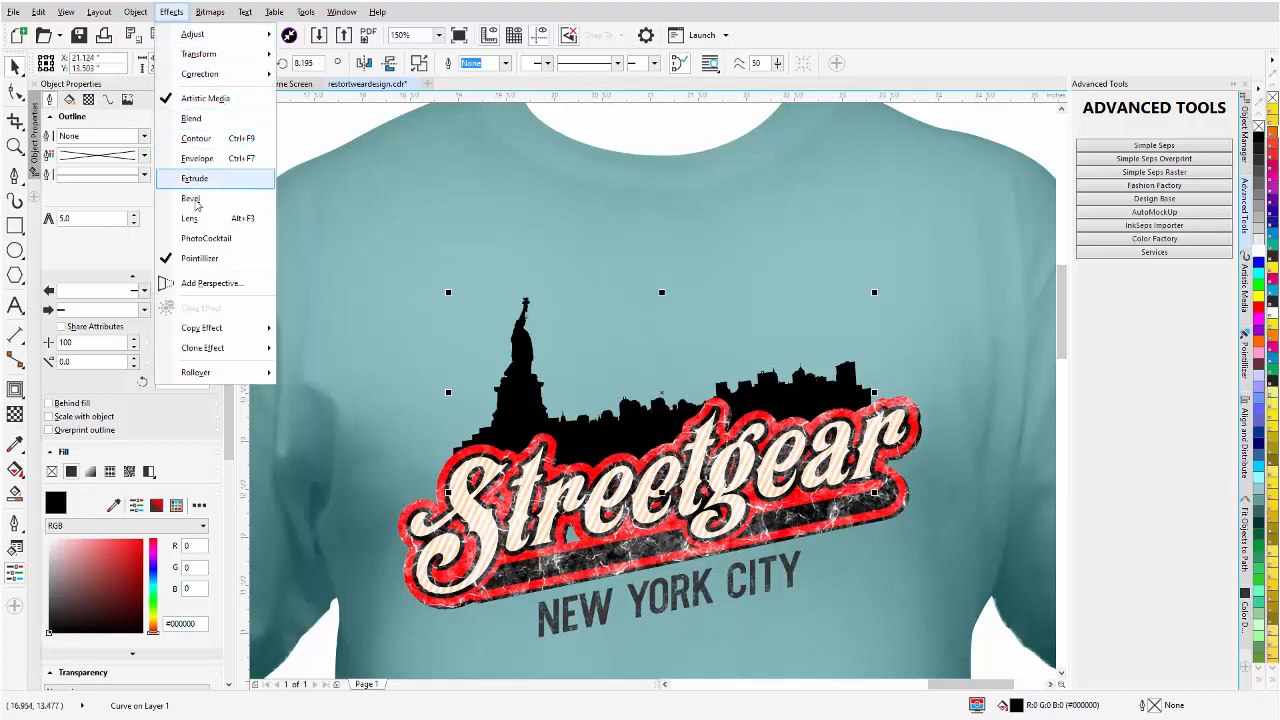
mouse_move(213, 337)
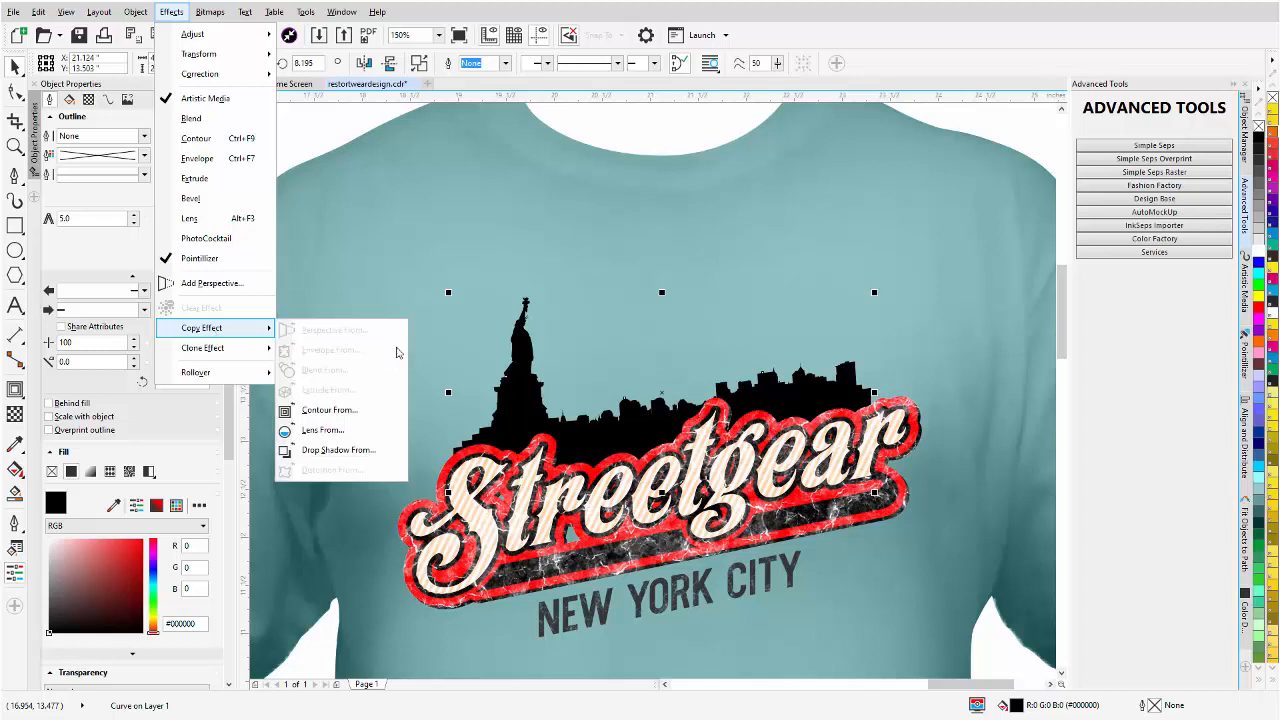
click(340, 431)
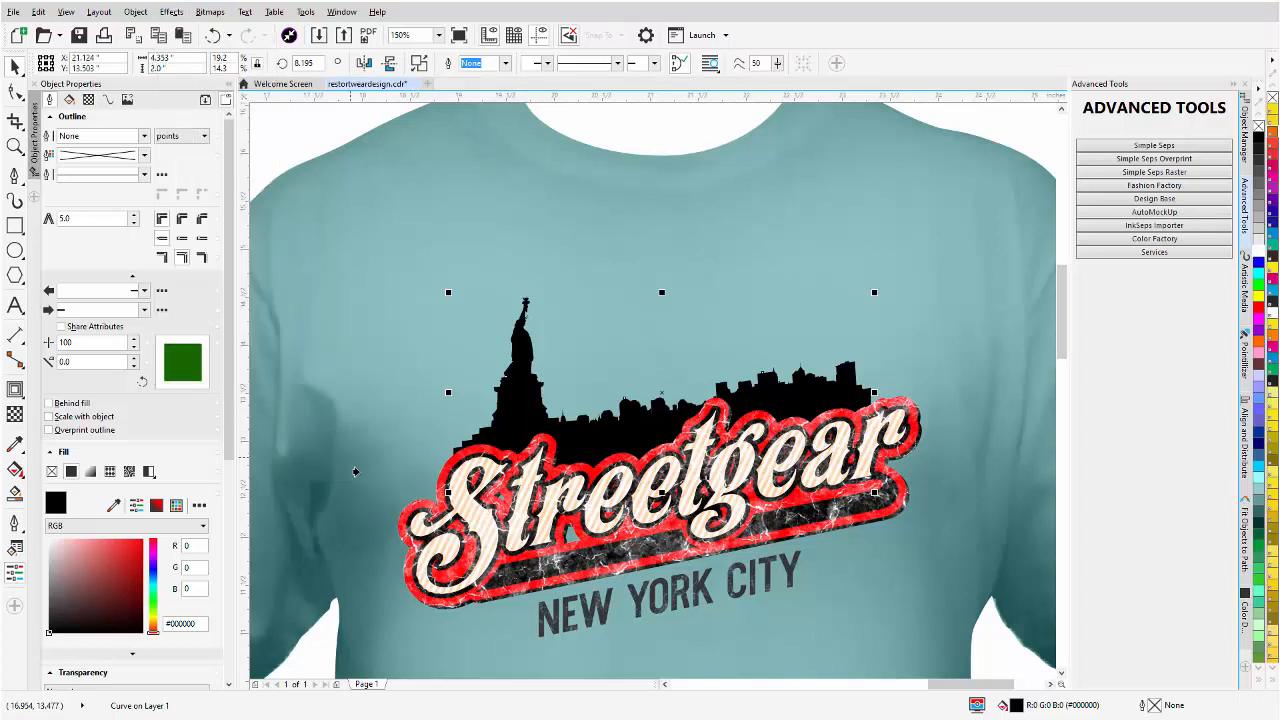
click(508, 568)
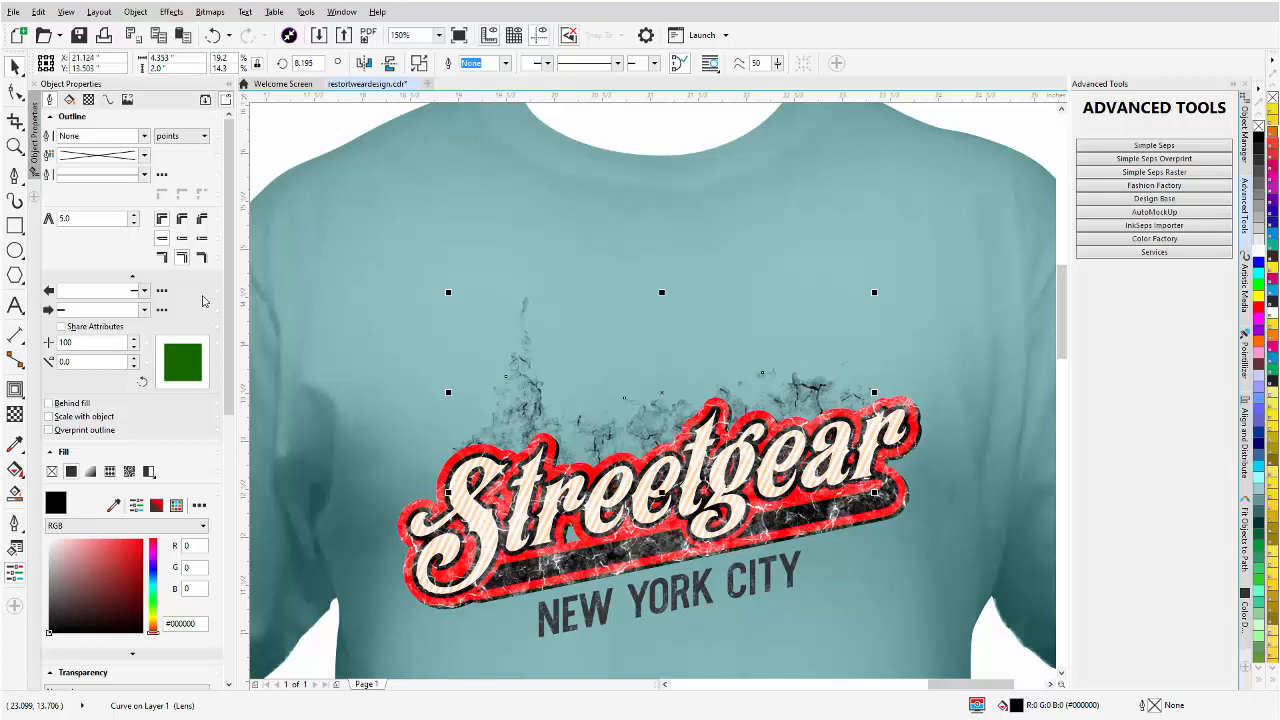
Reverse the skyline's crack transparency by setting foreground transparency to 0 and background transparency to 100.
click(14, 414)
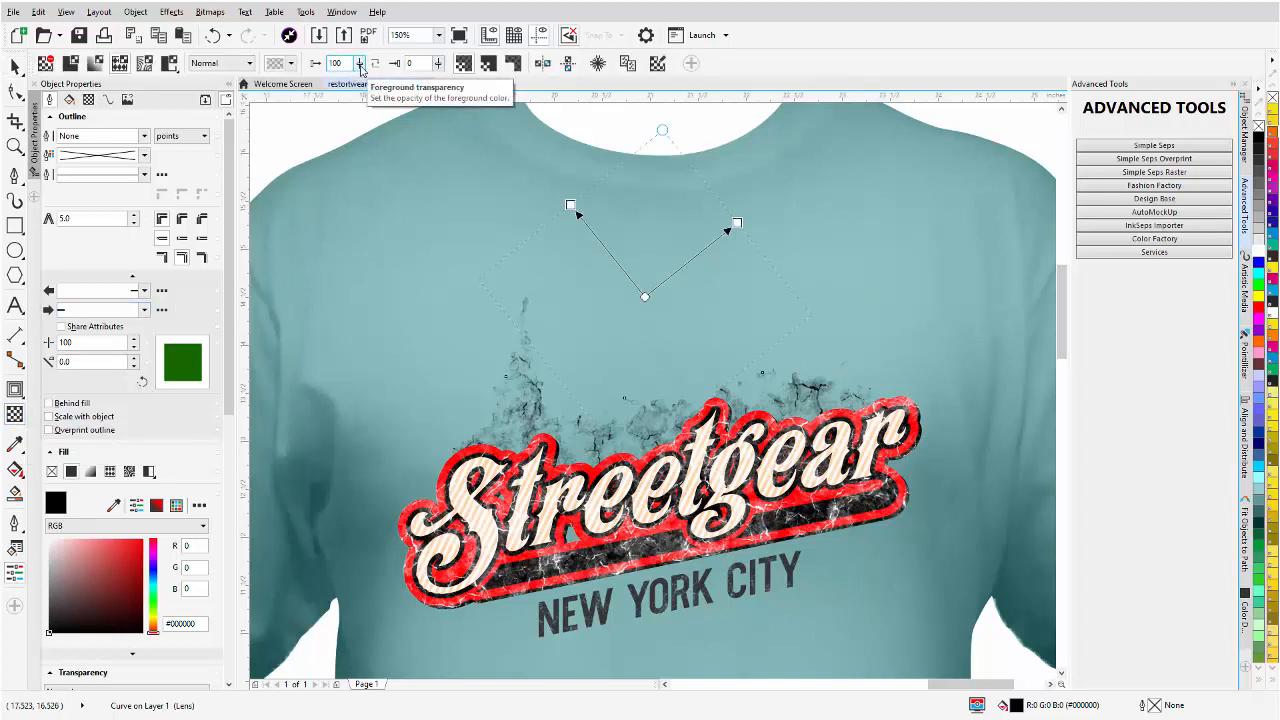
drag(360, 65, 280, 75)
drag(440, 68, 543, 91)
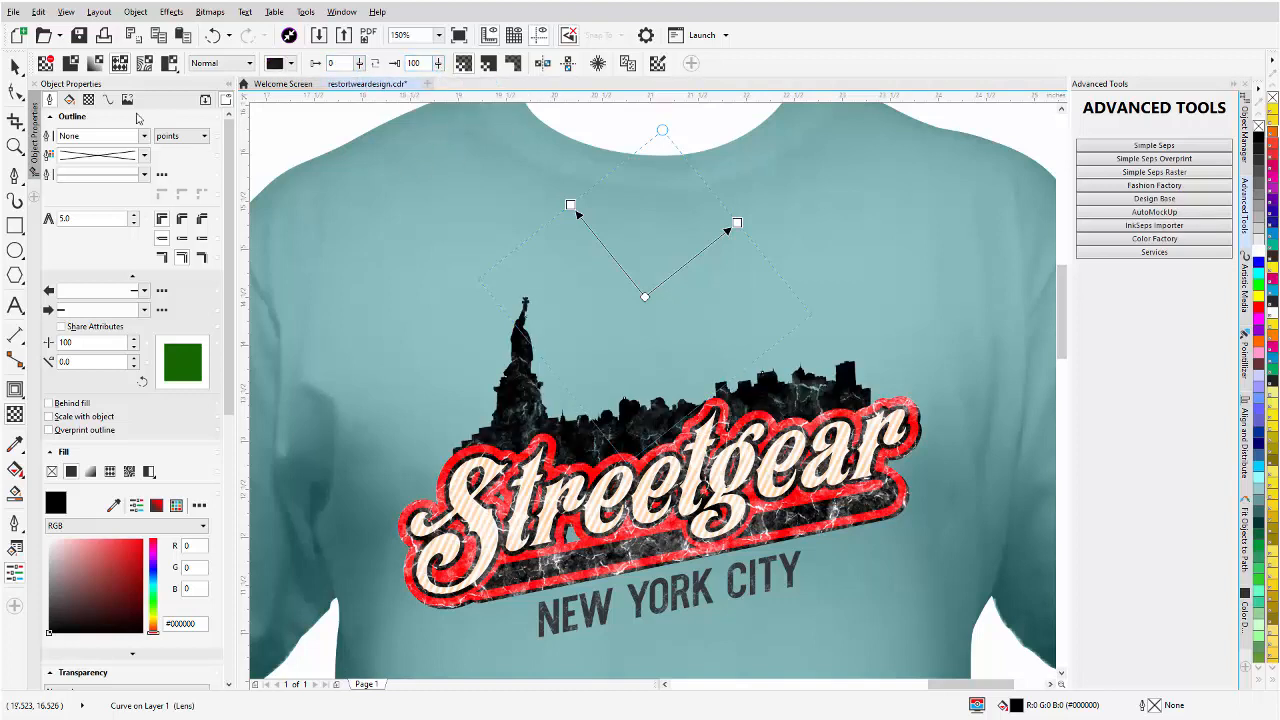
click(15, 65)
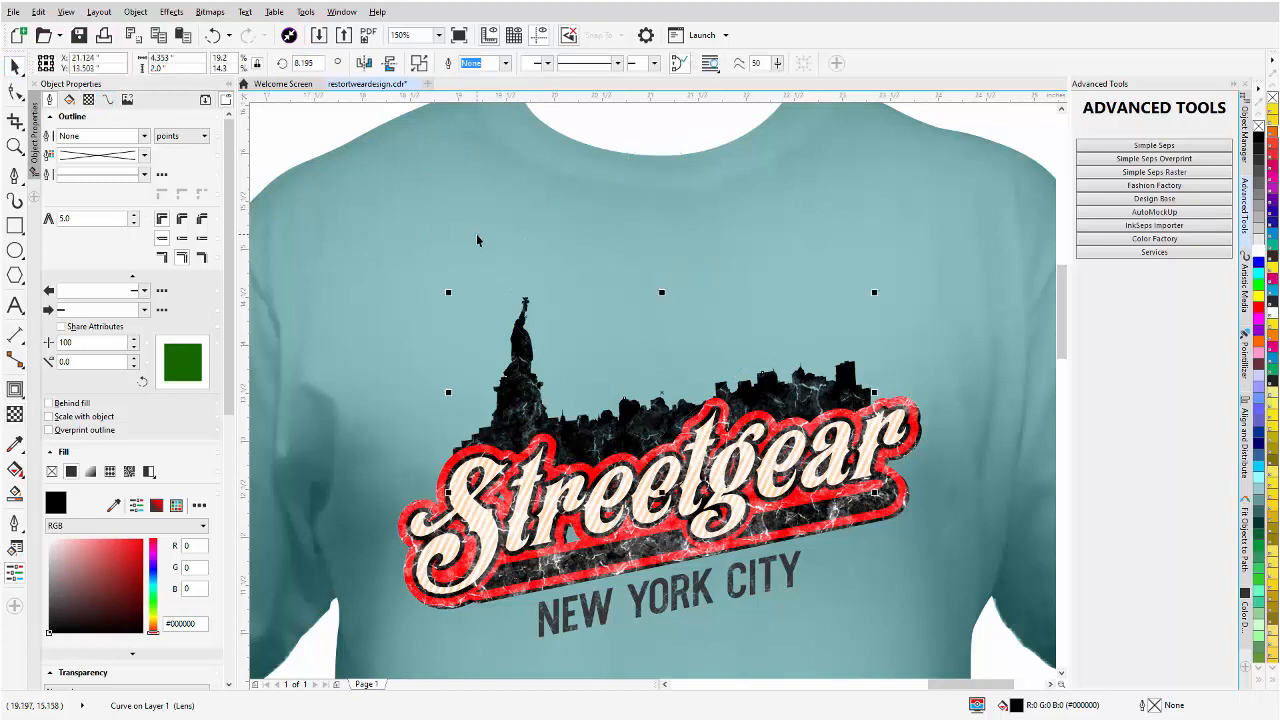
click(476, 234)
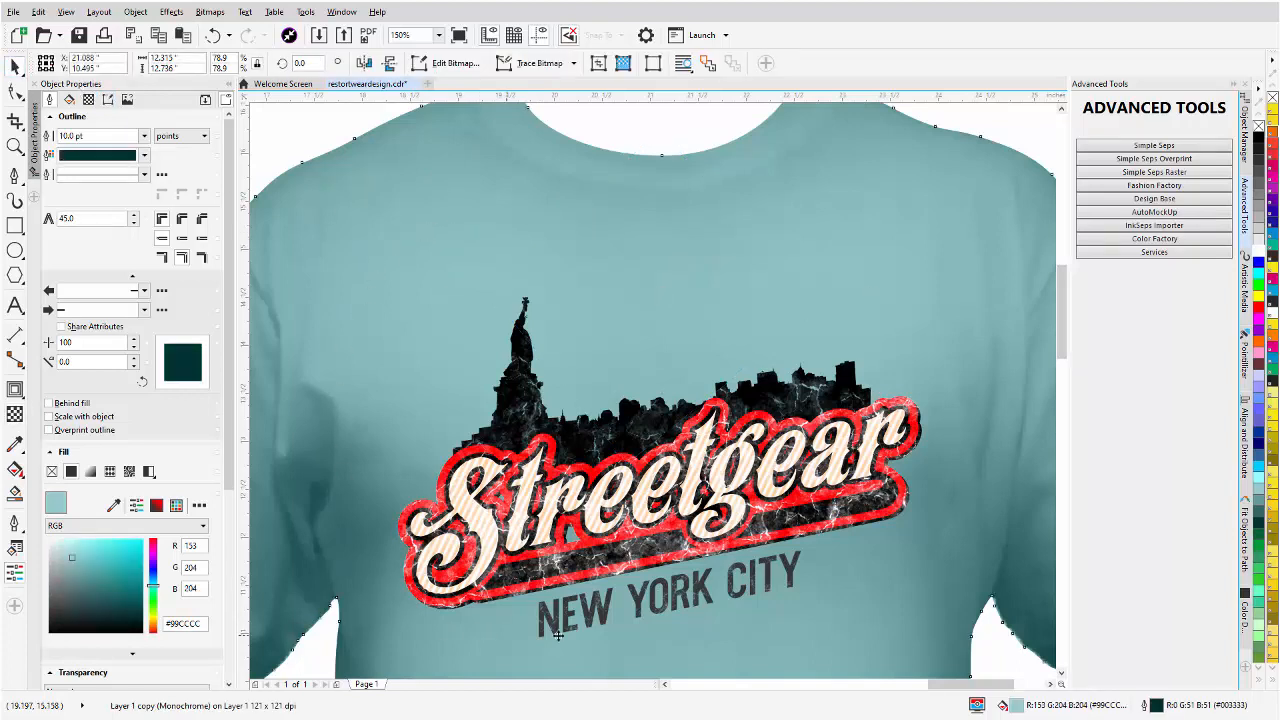
click(604, 617)
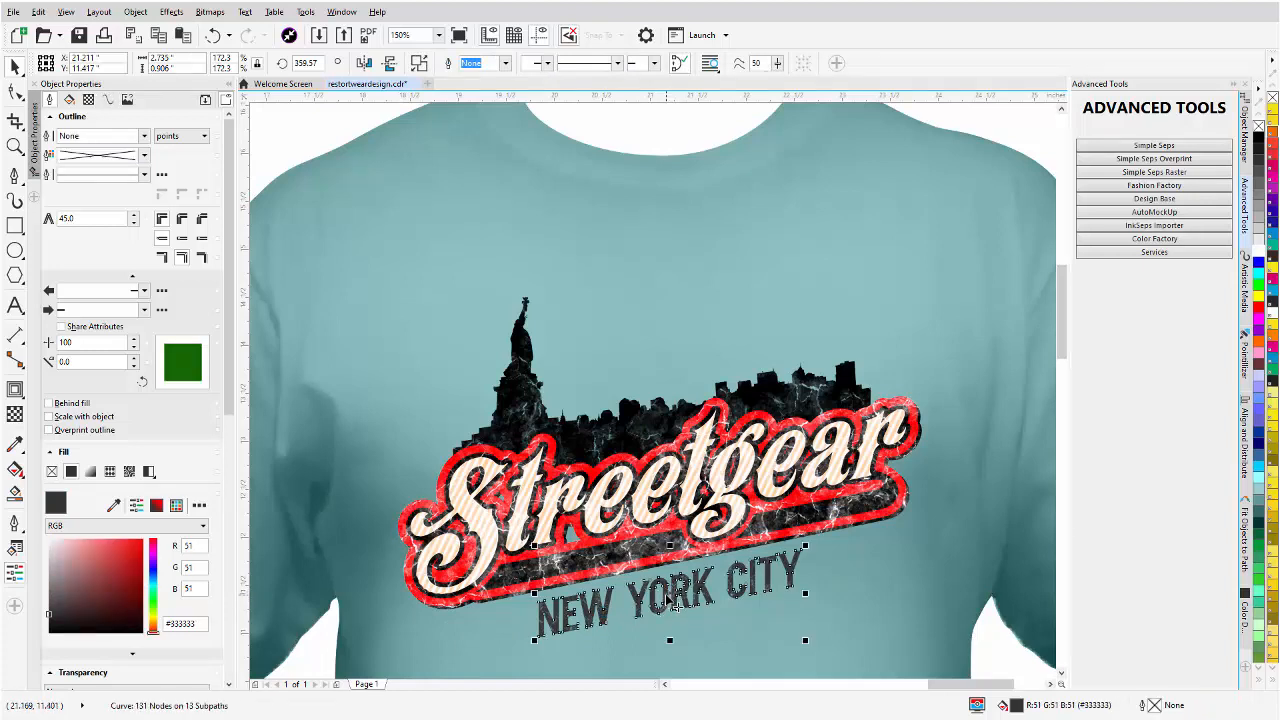
click(520, 404)
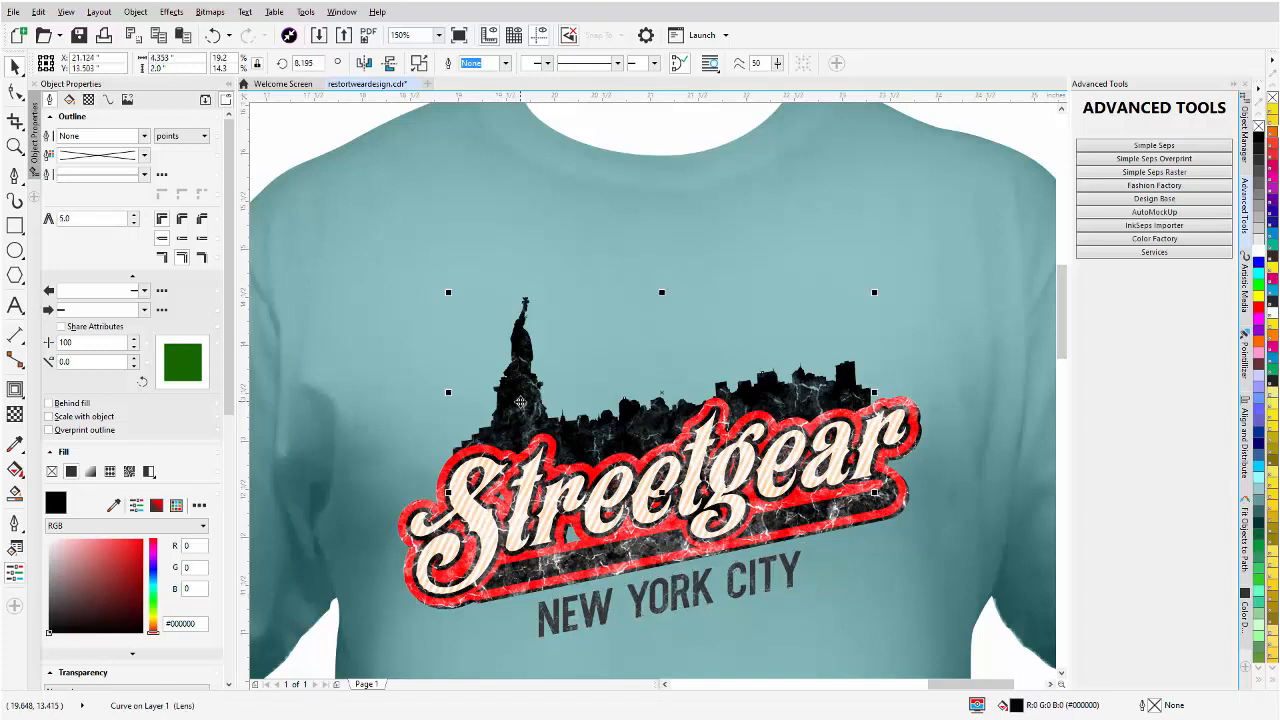
Duplicate the black skyline with a slight offset up and to the right, and fill the copy white.
drag(520, 403, 524, 407)
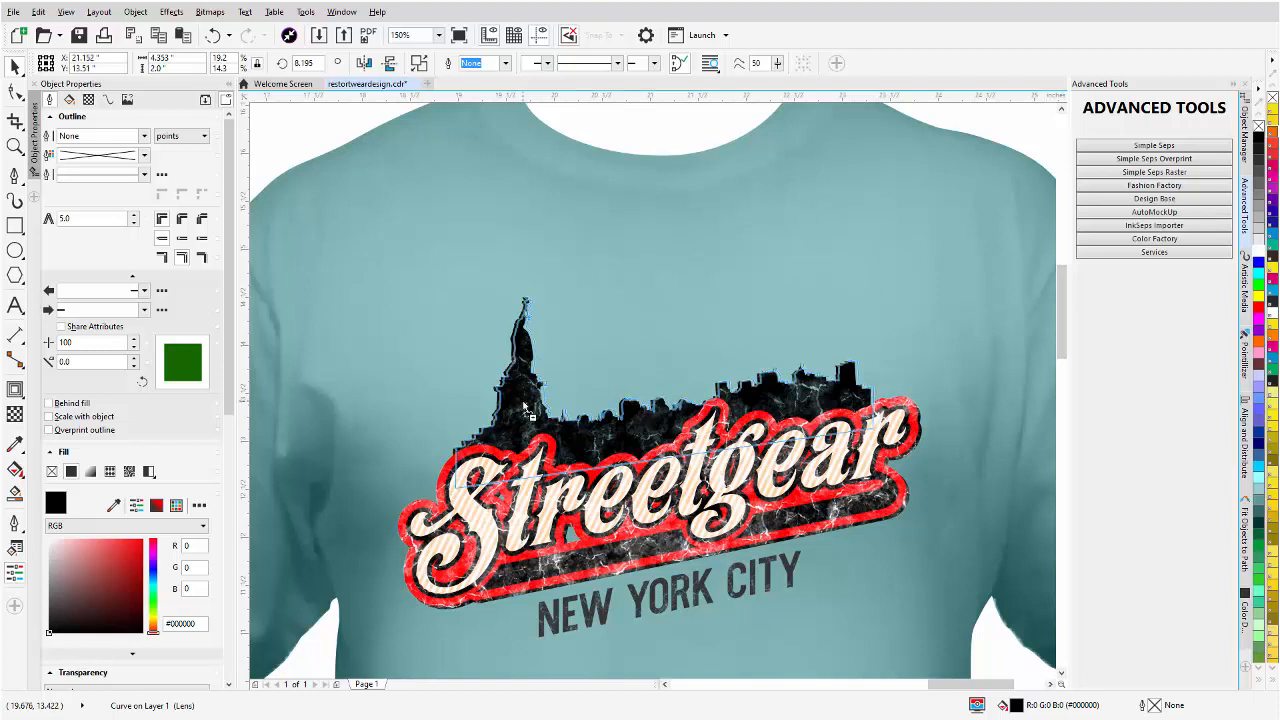
drag(524, 407, 524, 405)
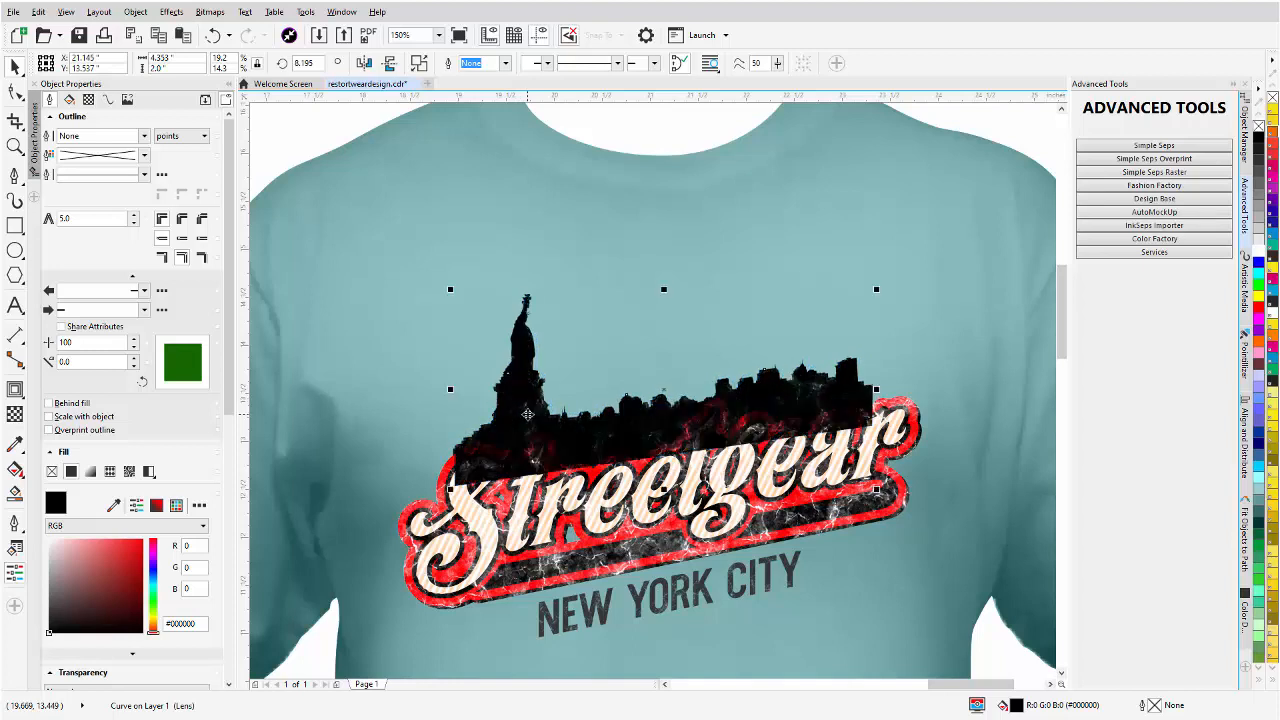
click(1257, 258)
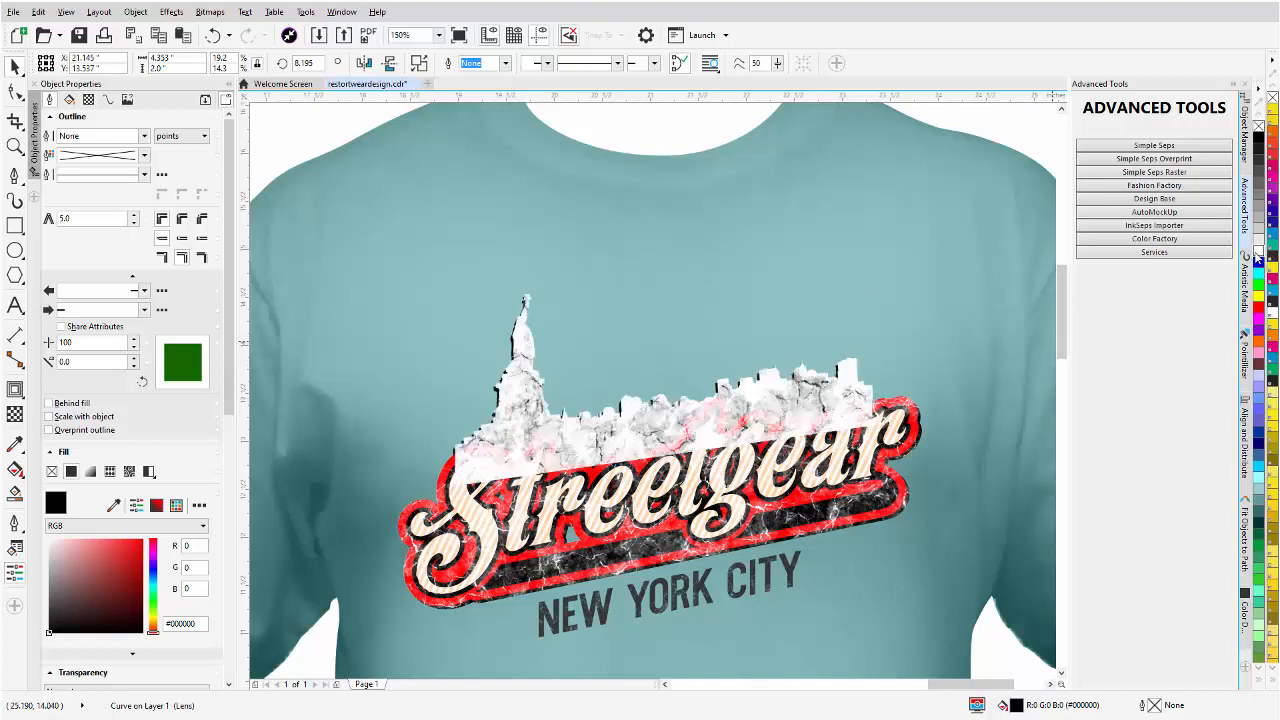
Place the white skyline copy behind the black skyline and shift it slightly to form a thin white edge along the buildings.
right_click(666, 416)
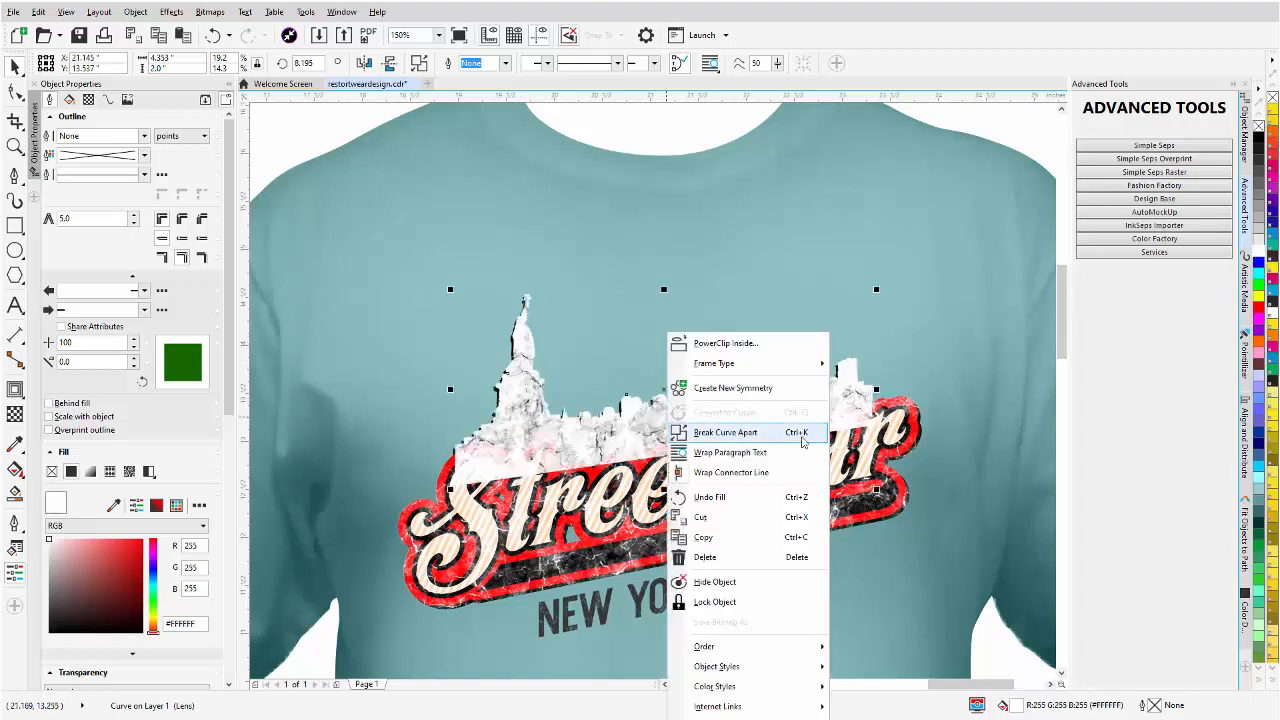
mouse_move(785, 647)
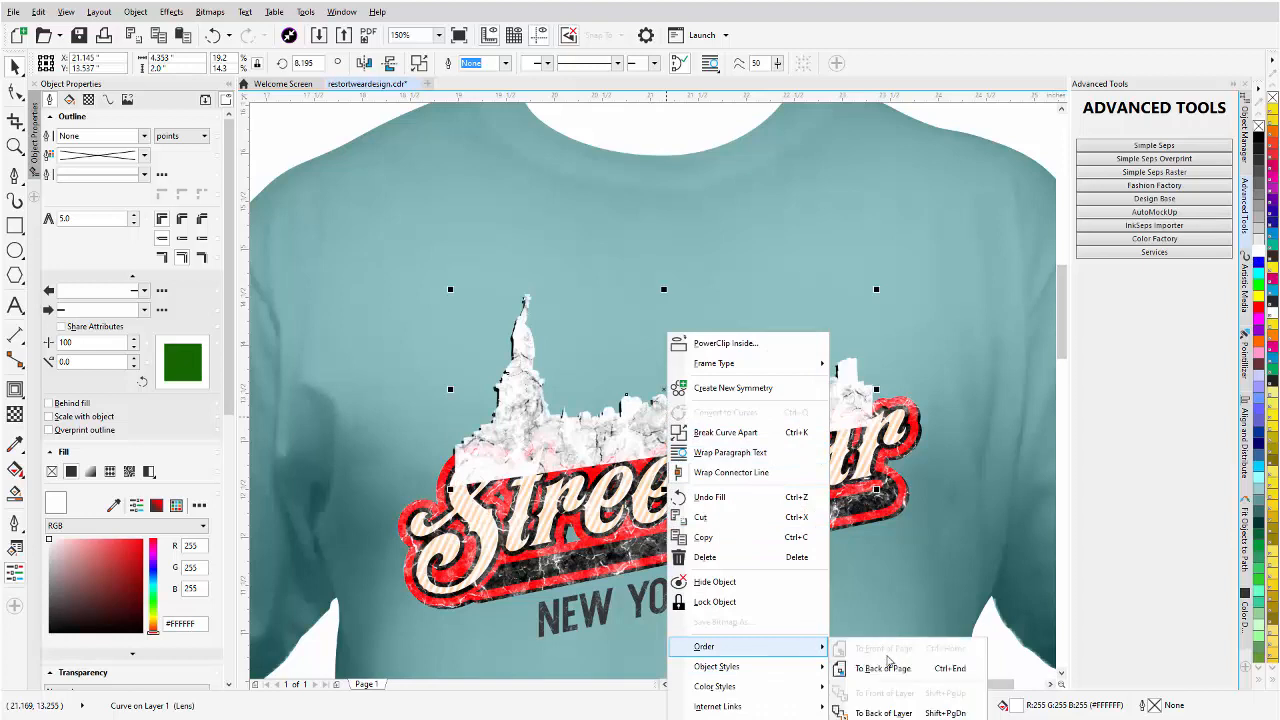
click(870, 713)
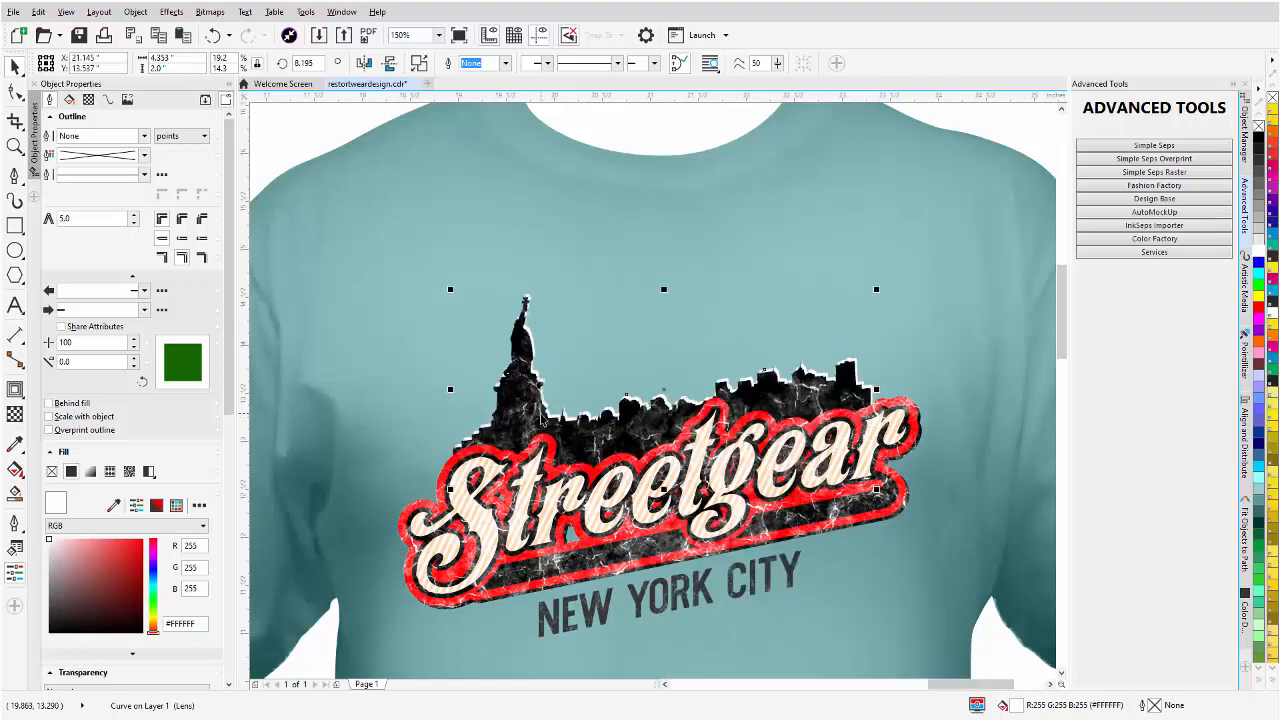
scroll(656, 413, up, 2)
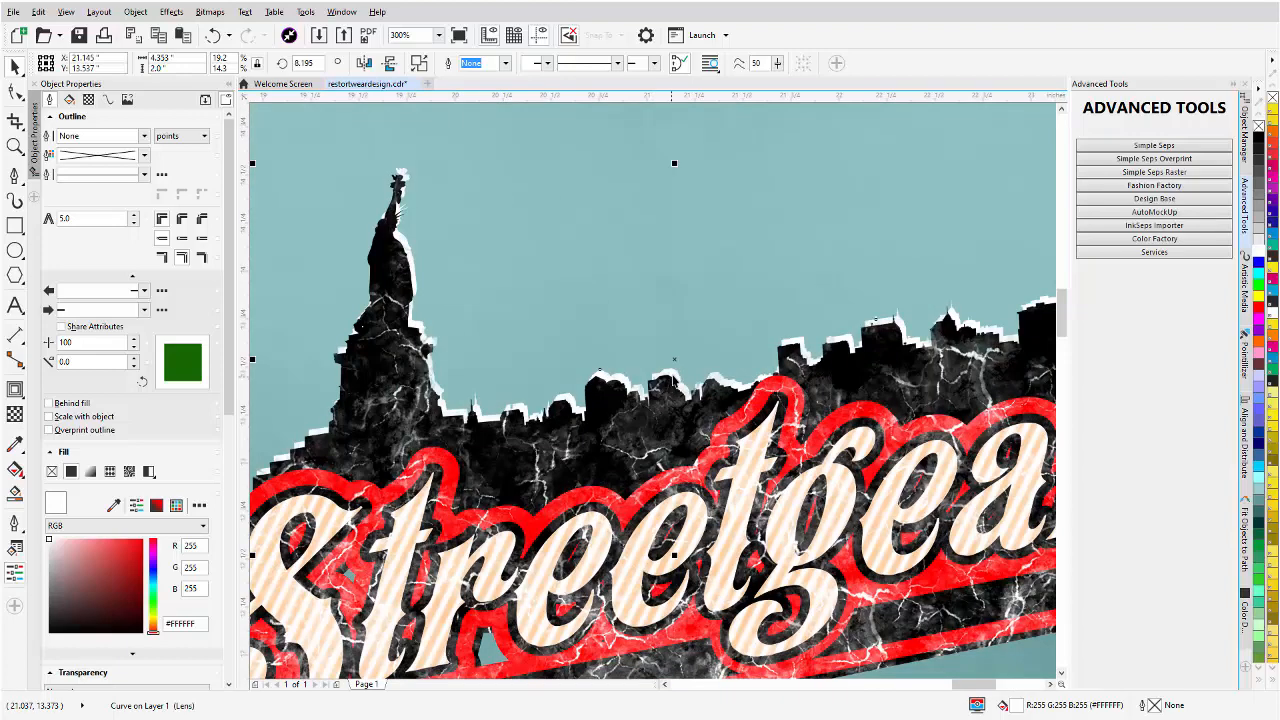
drag(676, 362, 675, 370)
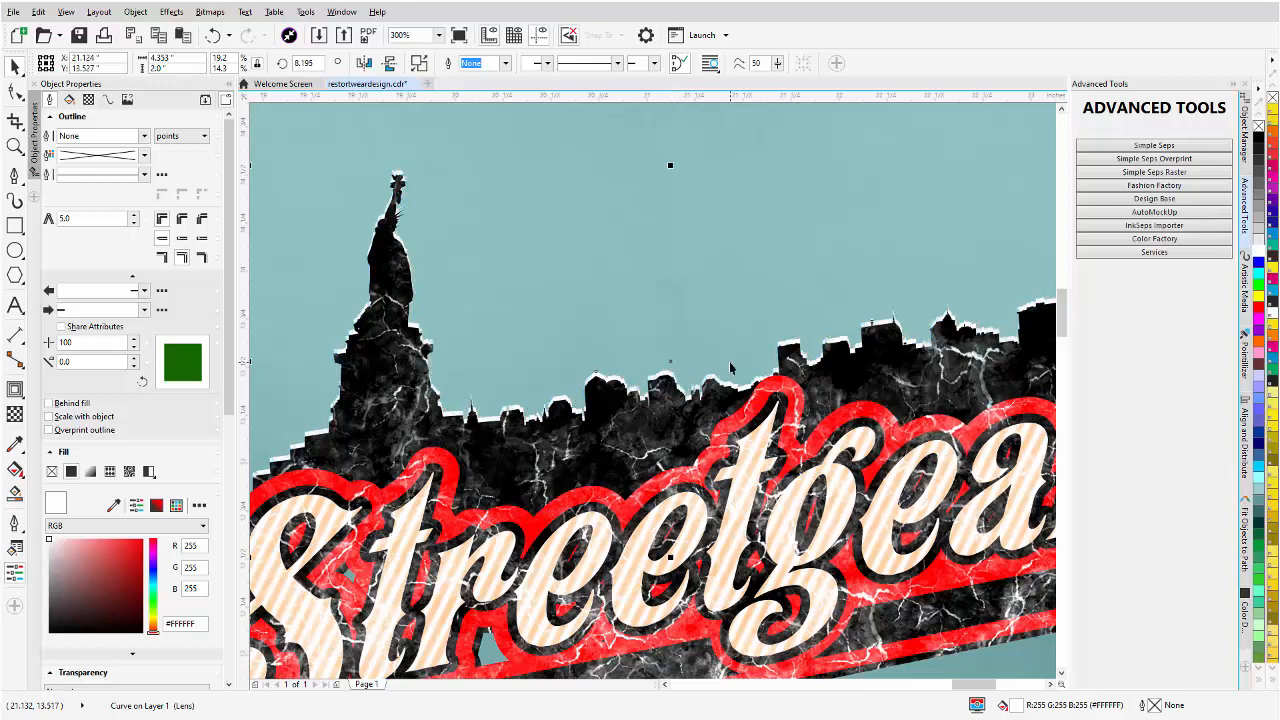
Fill the black skyline in front of the white copy with dark teal #336666.
scroll(501, 432, down, 2)
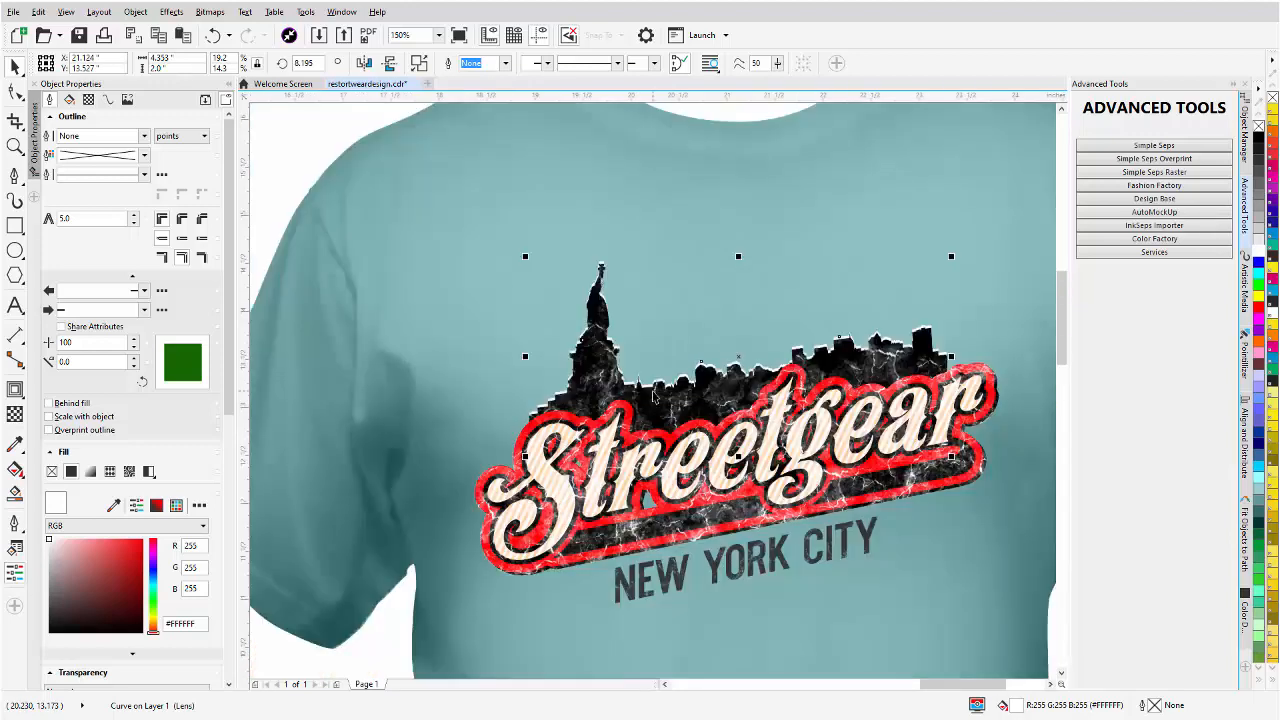
scroll(660, 394, down, 2)
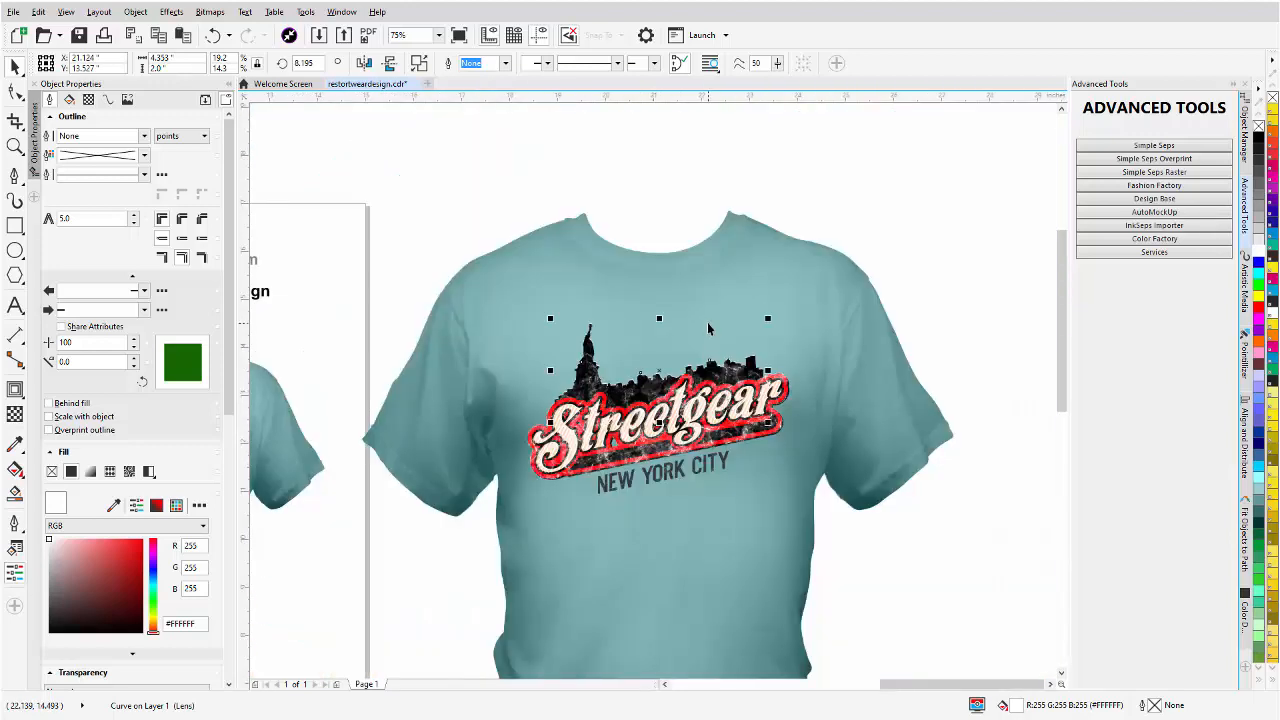
click(662, 392)
click(648, 395)
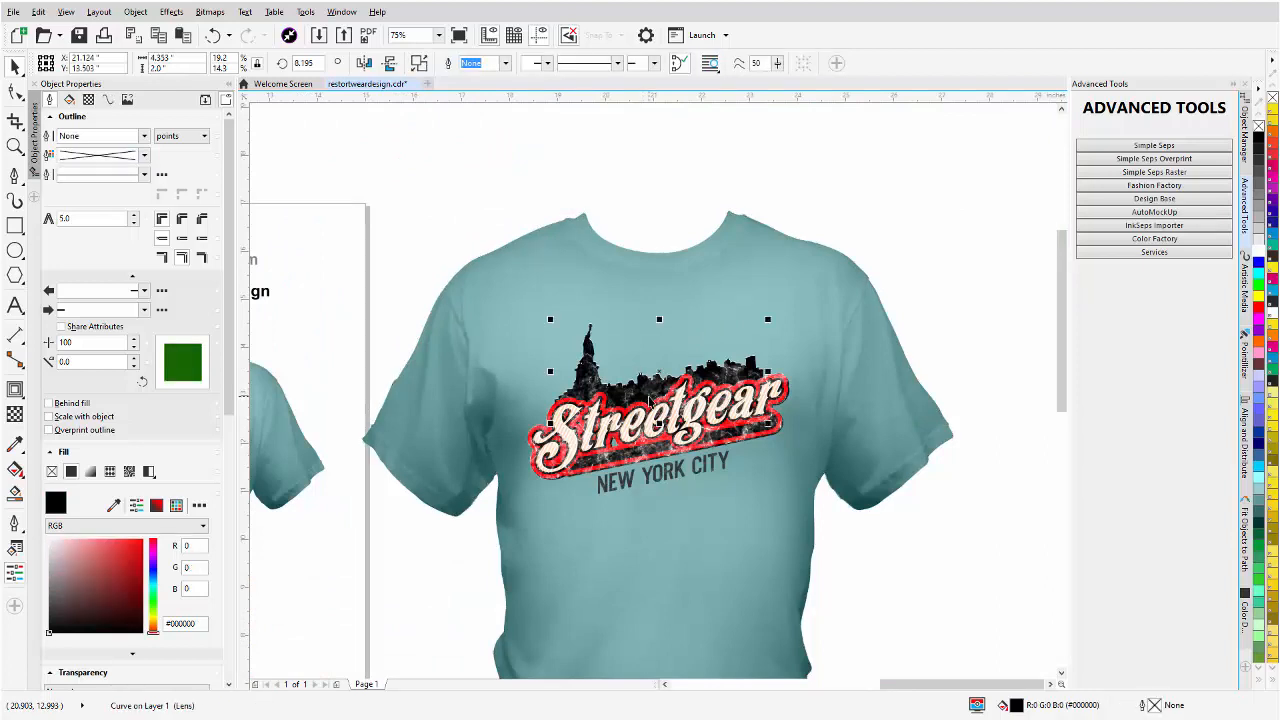
click(1262, 511)
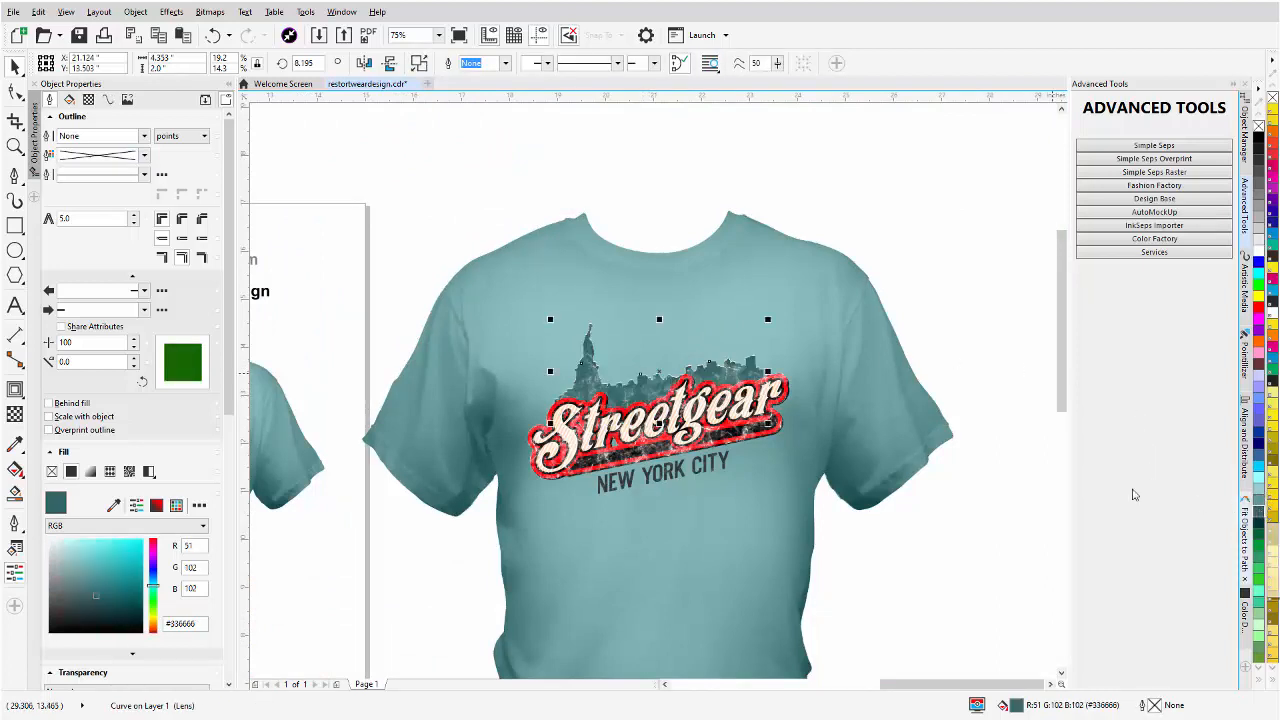
Fill the NEW YORK CITY text with dark teal #336666 and nudge it slightly to the left under the lettering.
click(689, 475)
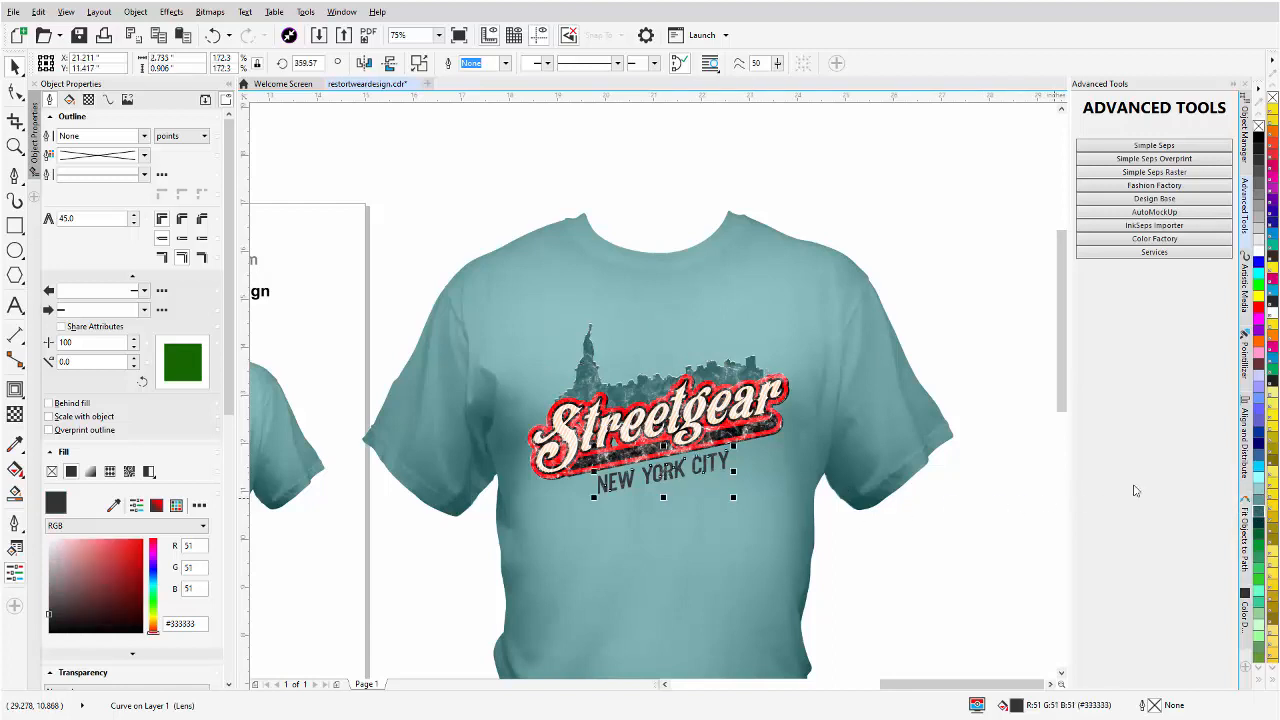
click(1260, 512)
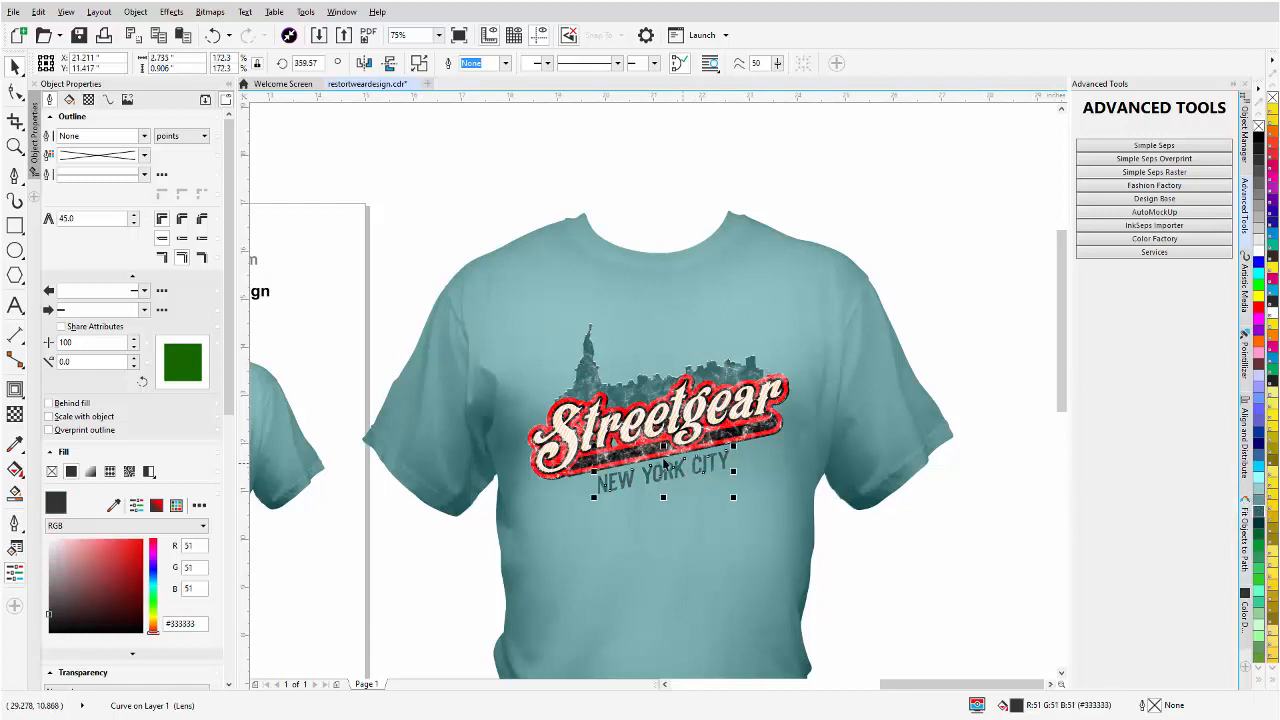
scroll(653, 387, up, 2)
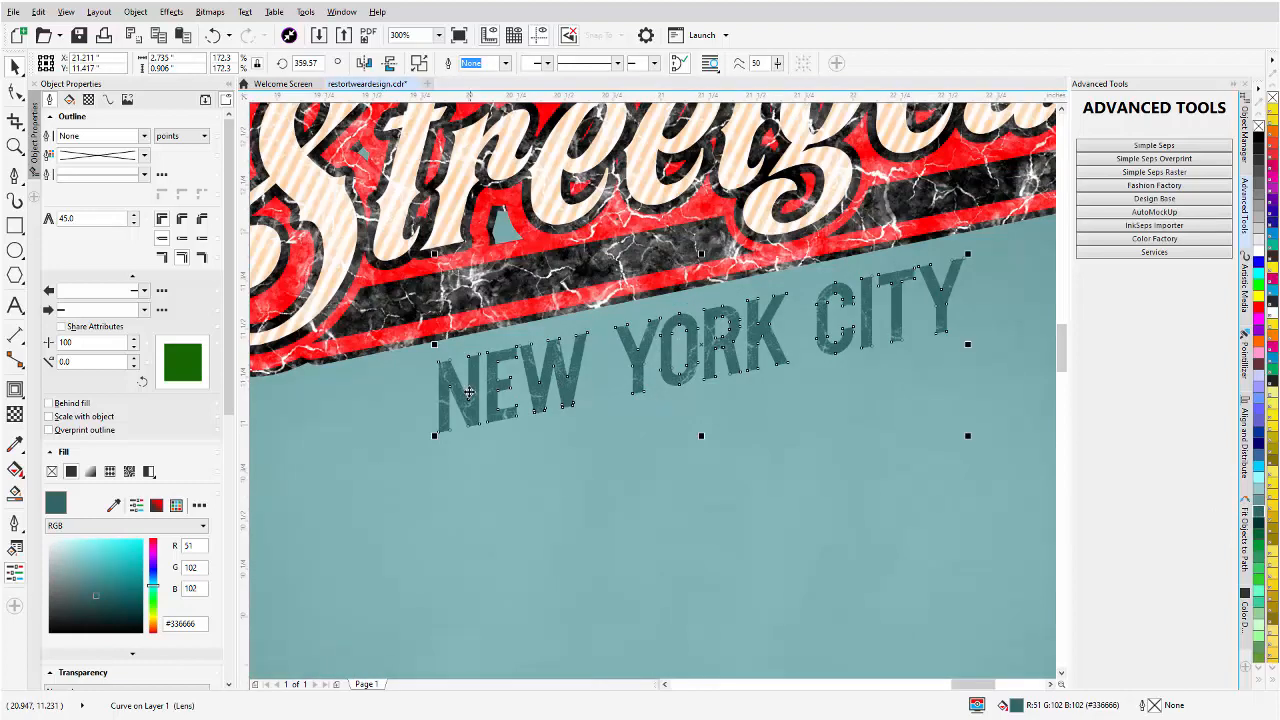
drag(872, 326, 858, 330)
scroll(750, 262, down, 2)
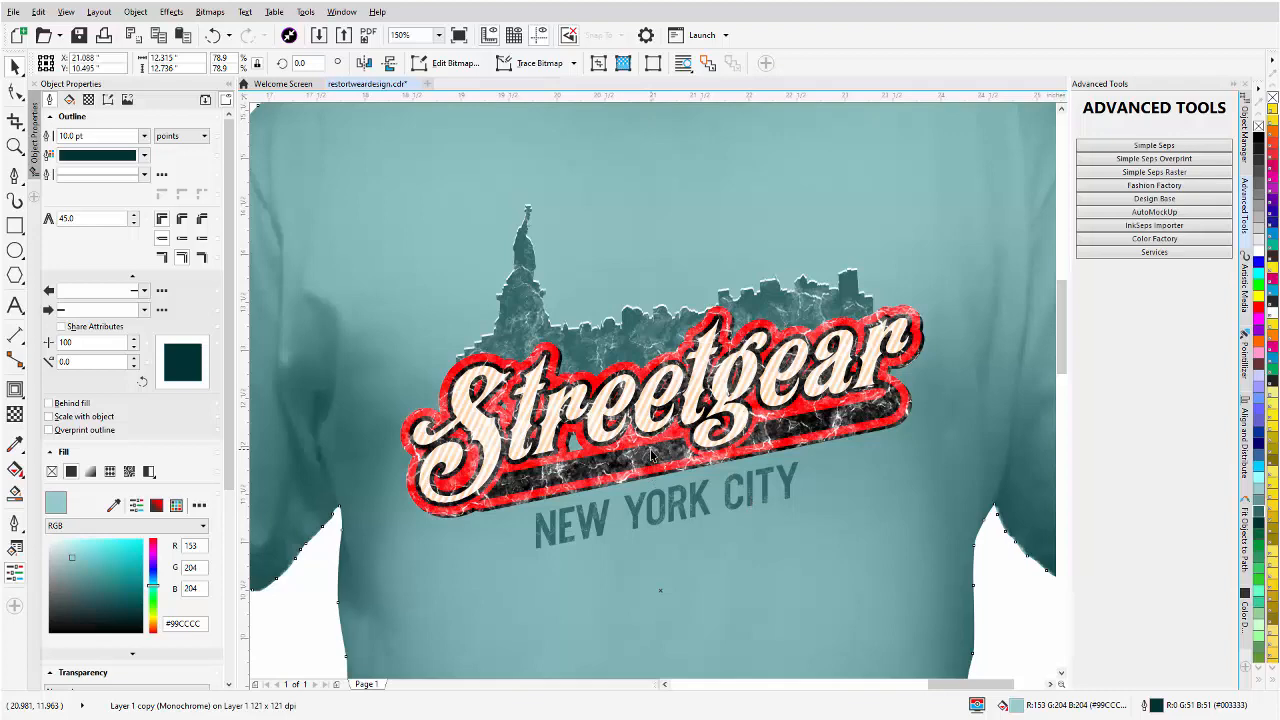
scroll(651, 455, down, 2)
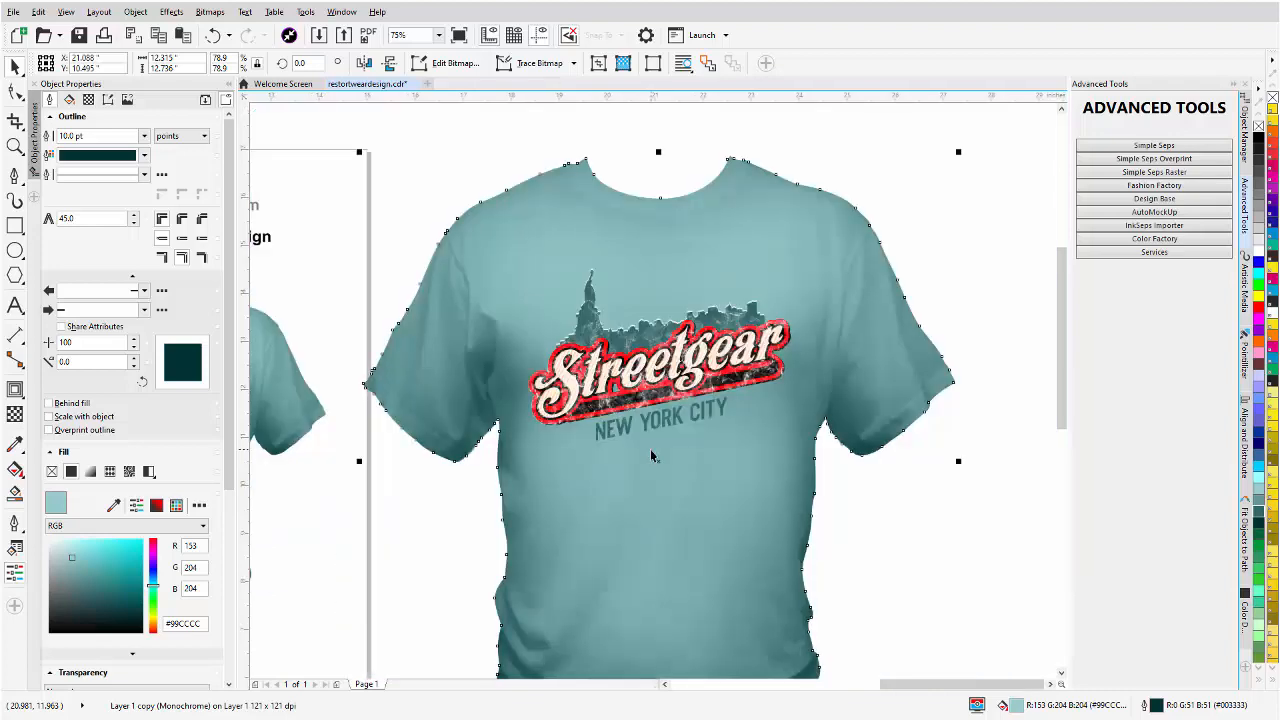
scroll(655, 450, down, 2)
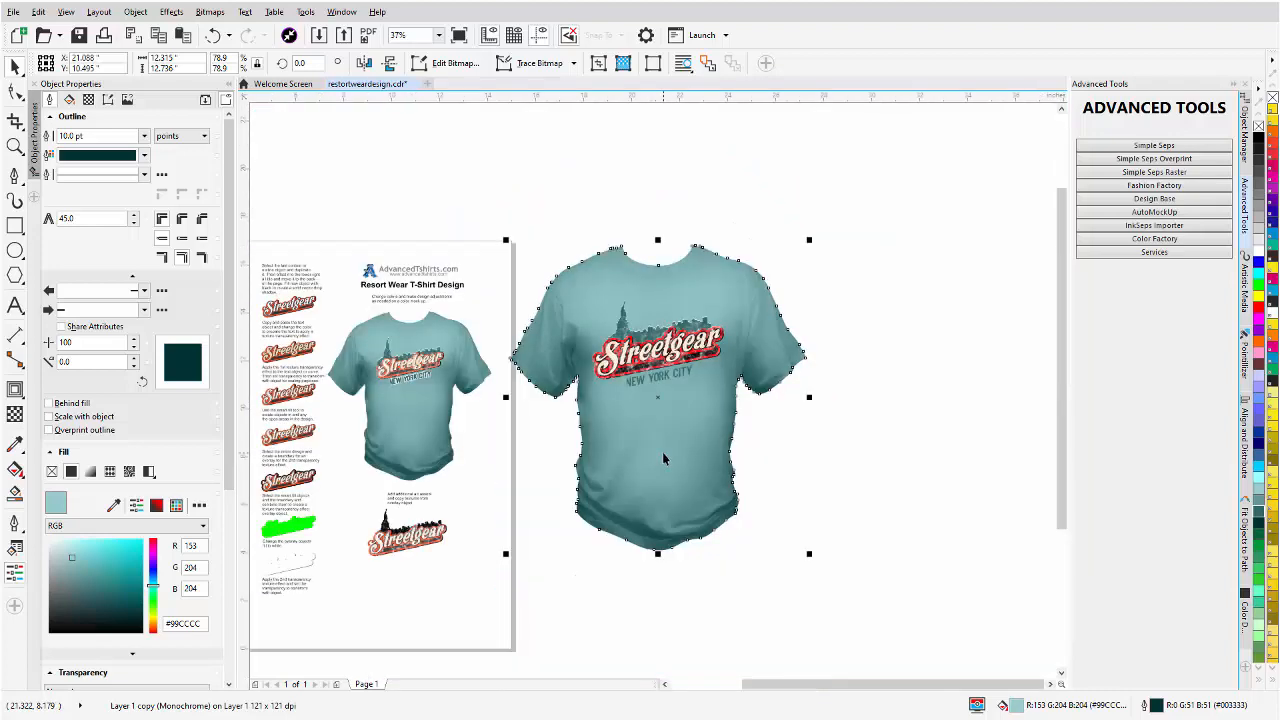